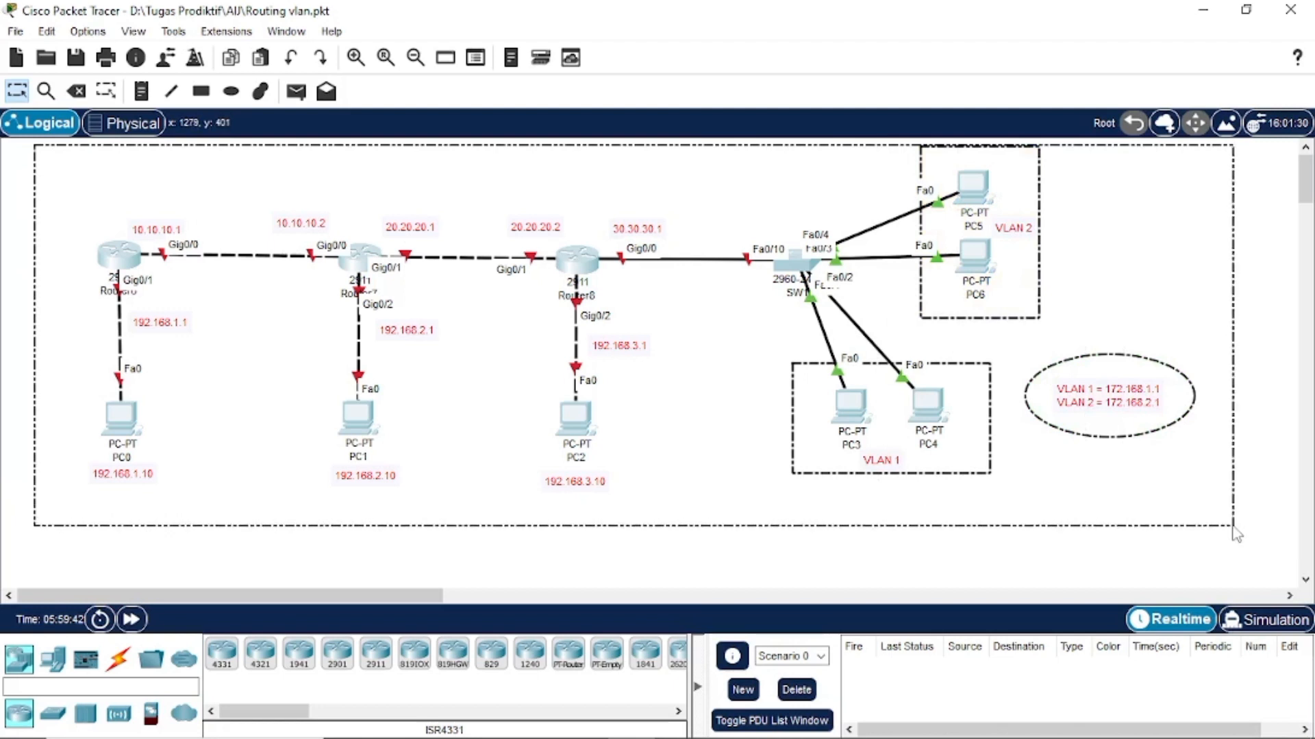
- Nudge the 192.168.1.10, 192.168.1.1, 10.10.10.1 and 10.10.10.2 address labels slightly beside their devices and links
click(642, 561)
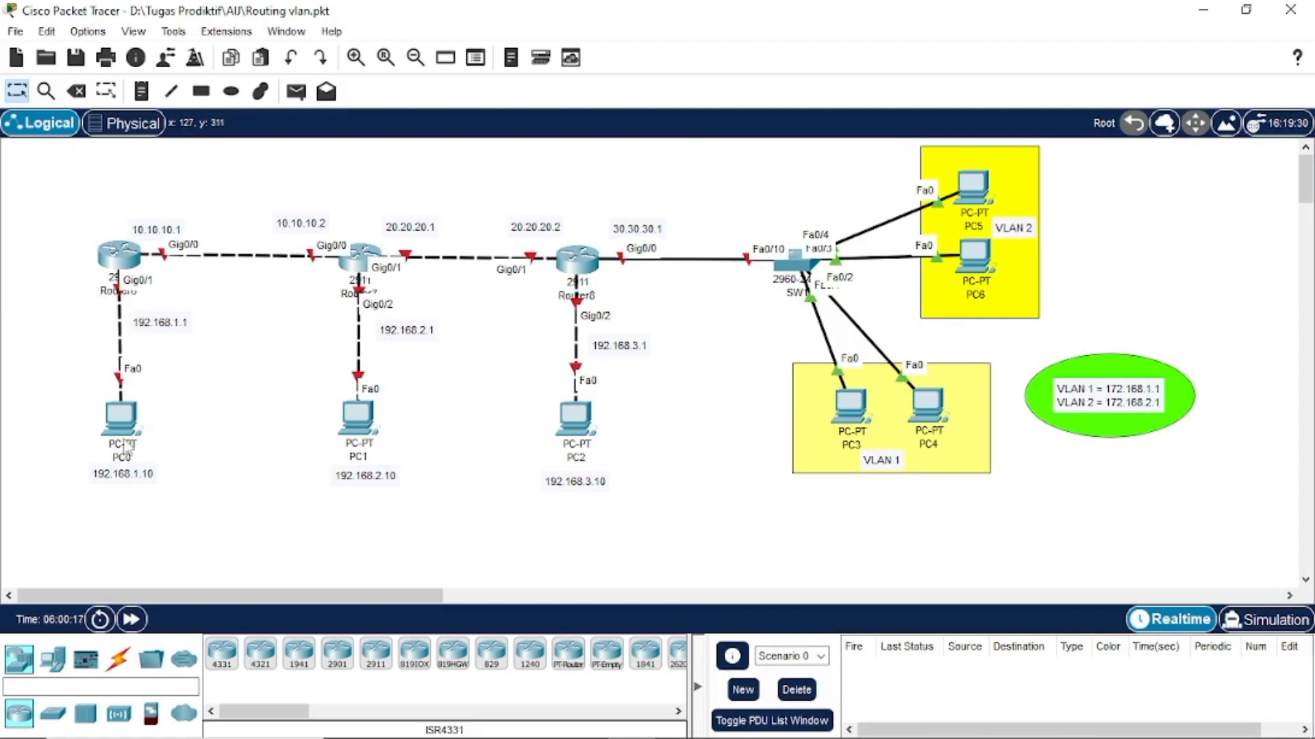
drag(147, 473, 149, 476)
click(199, 474)
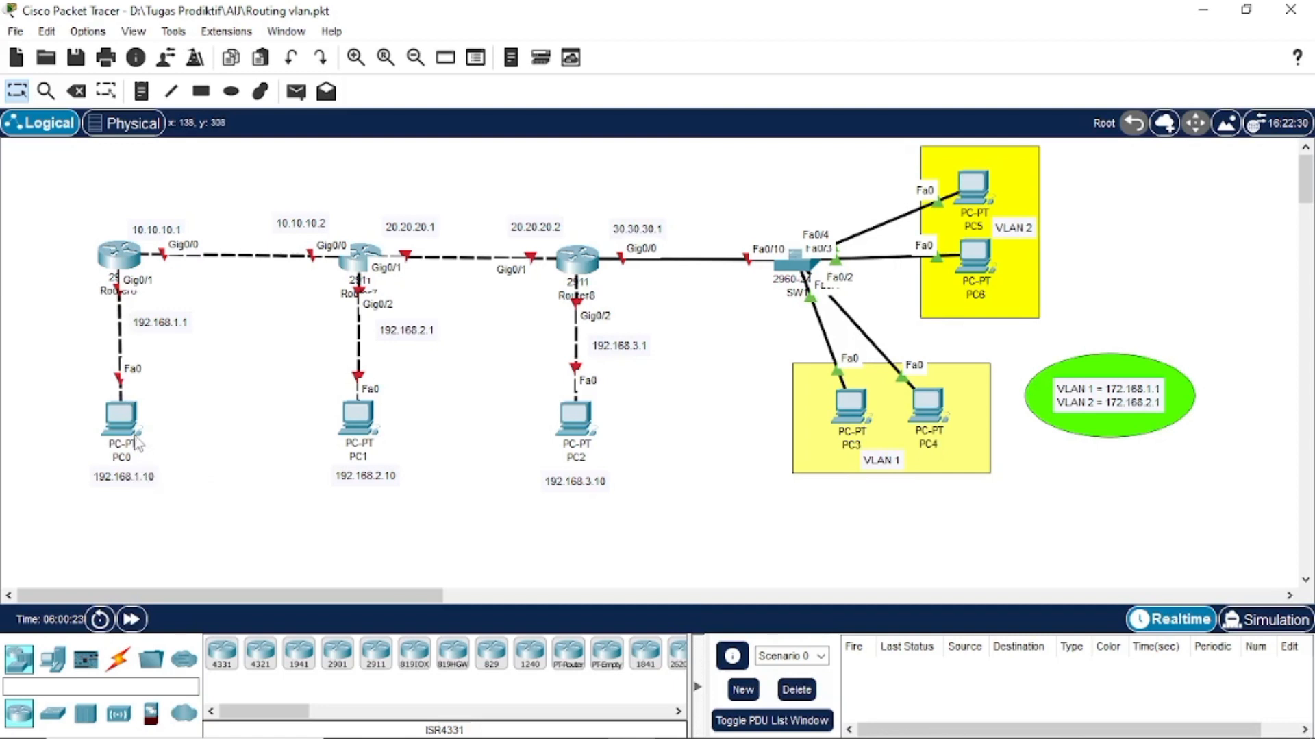
drag(146, 317, 145, 319)
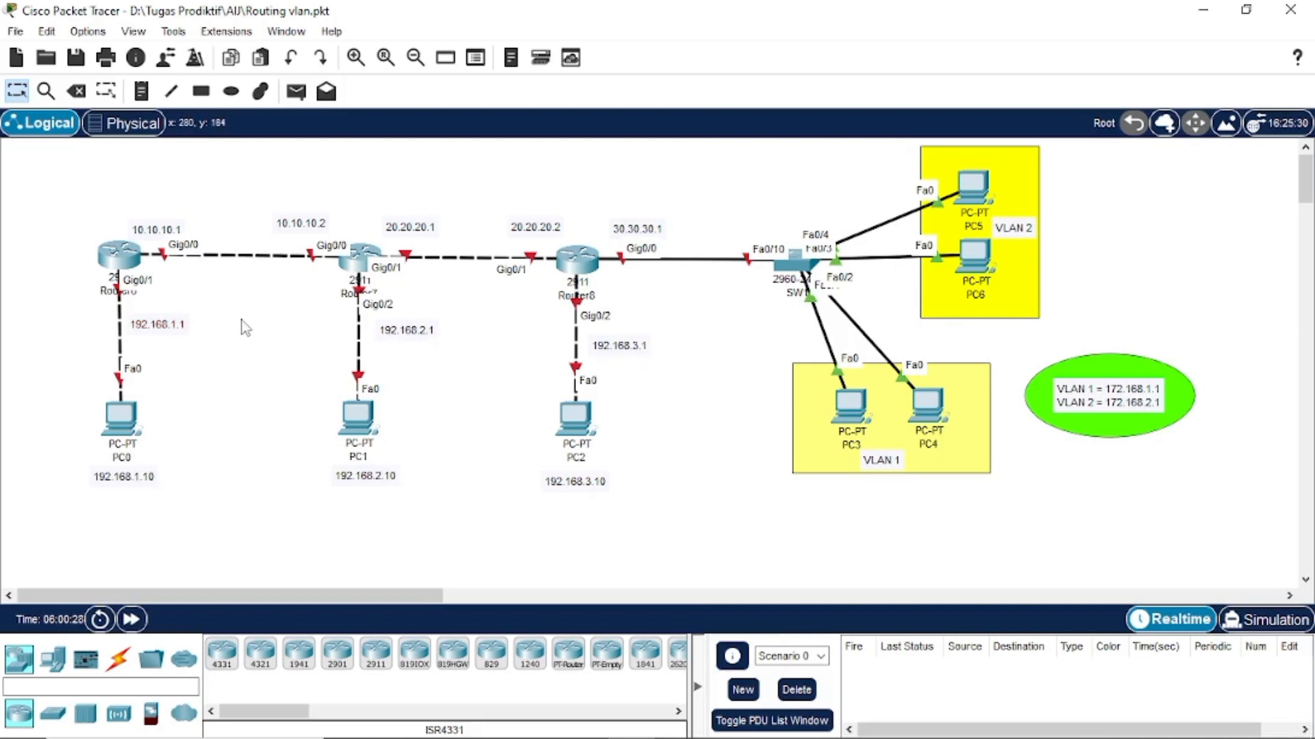
drag(157, 233, 154, 231)
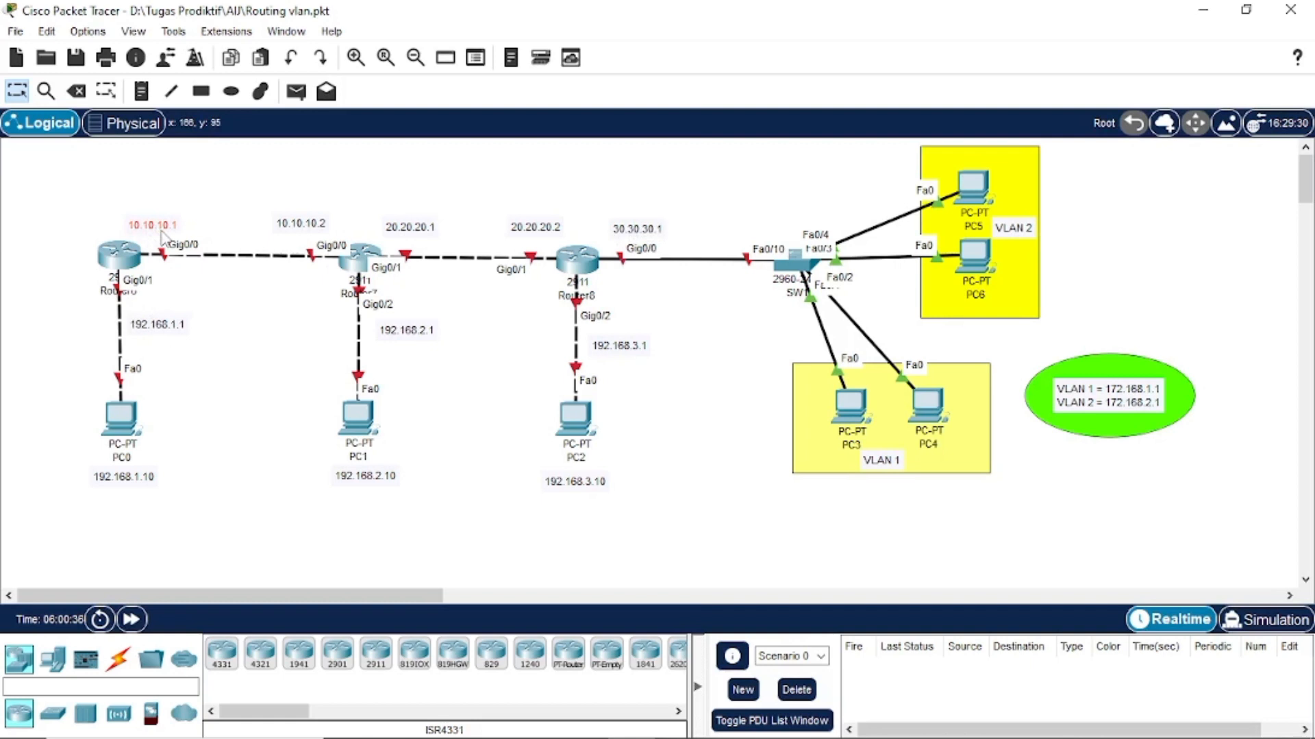
drag(161, 234, 166, 235)
click(296, 368)
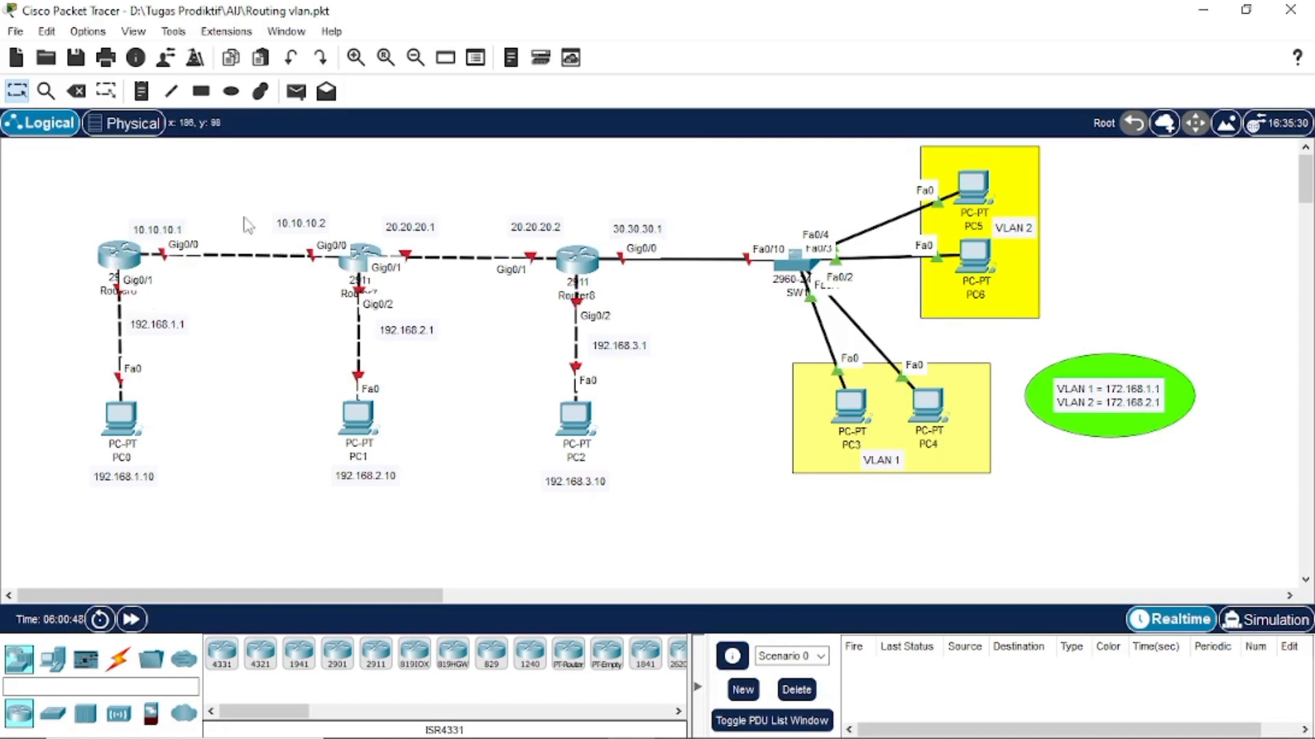
drag(294, 231, 302, 237)
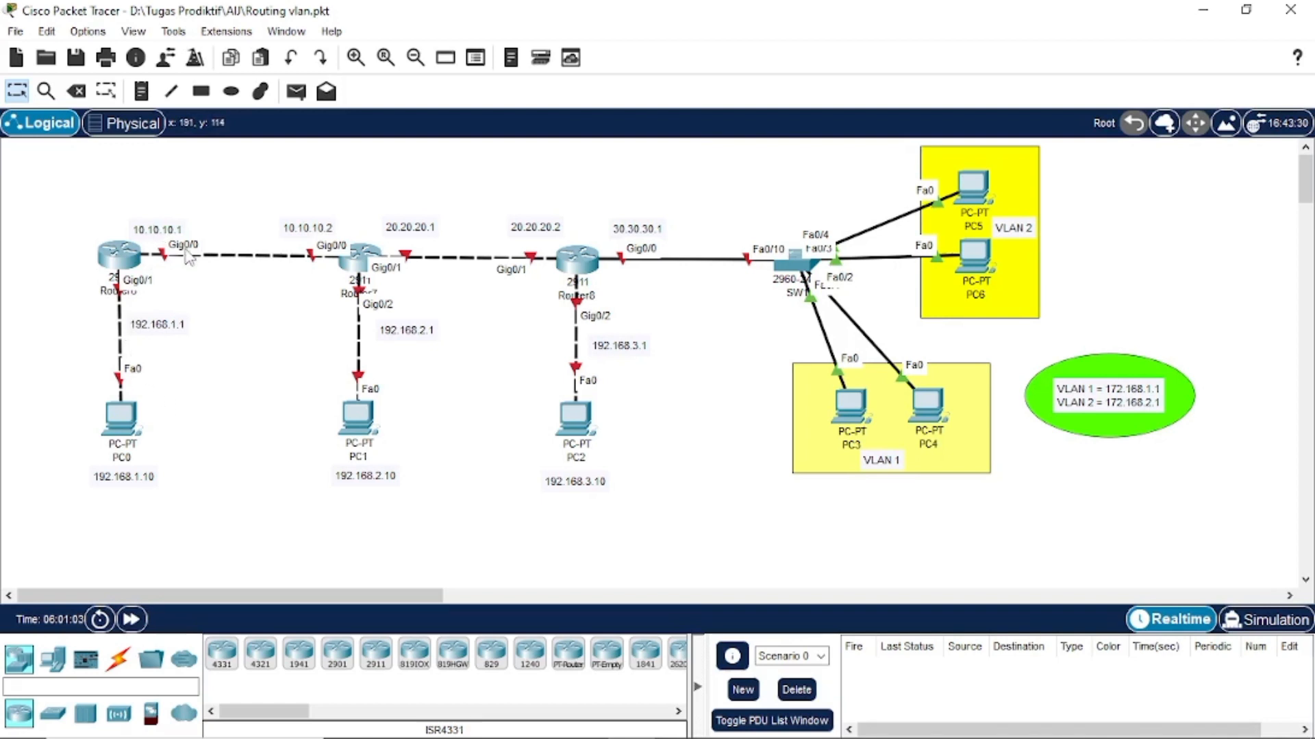
mouse_move(151, 225)
mouse_down()
mouse_move(183, 234)
mouse_move(149, 224)
mouse_move(159, 227)
mouse_up()
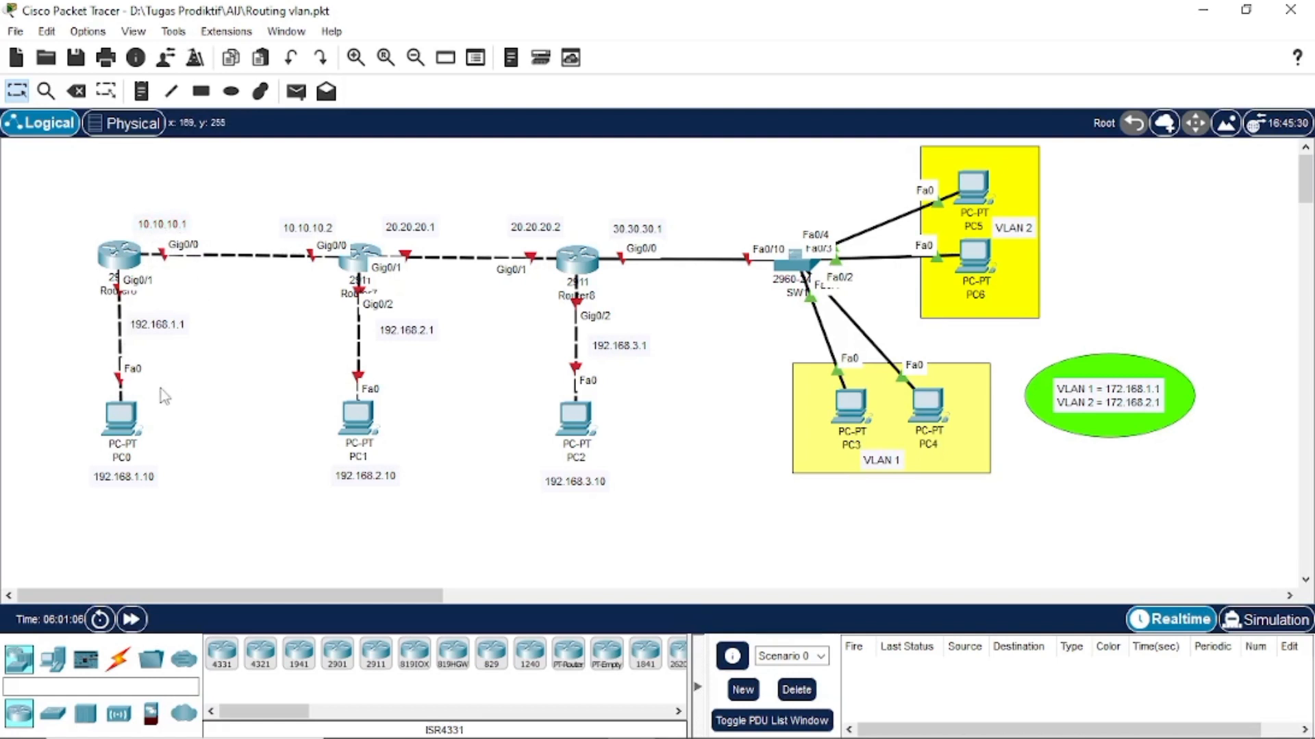
drag(33, 191, 458, 528)
drag(492, 146, 640, 484)
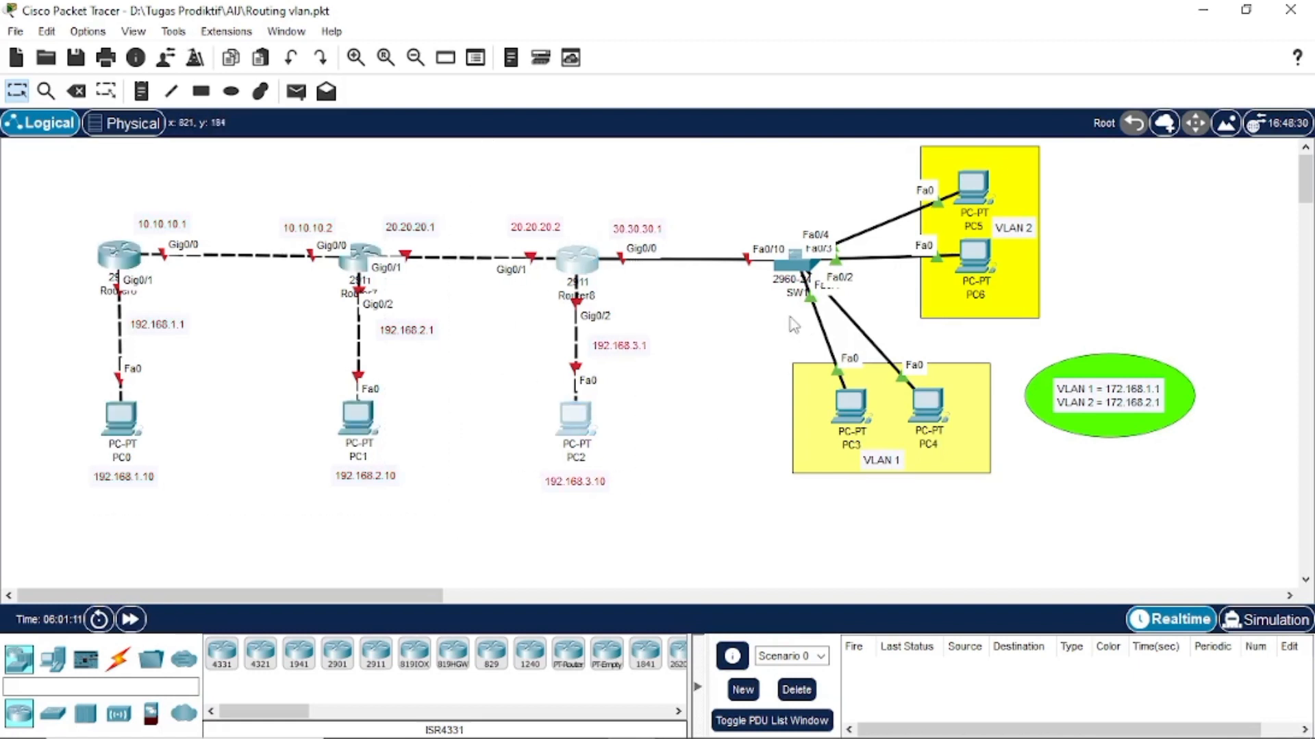
click(793, 317)
drag(728, 189, 1216, 480)
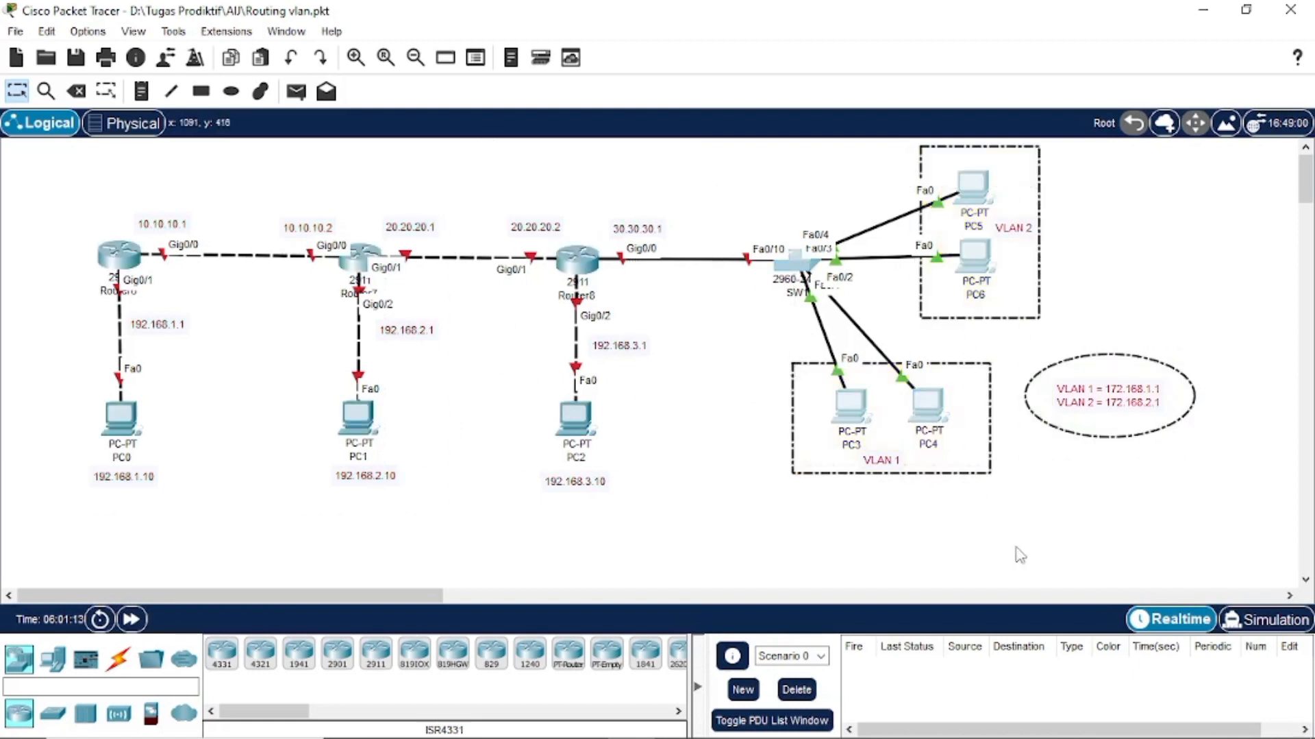
click(675, 559)
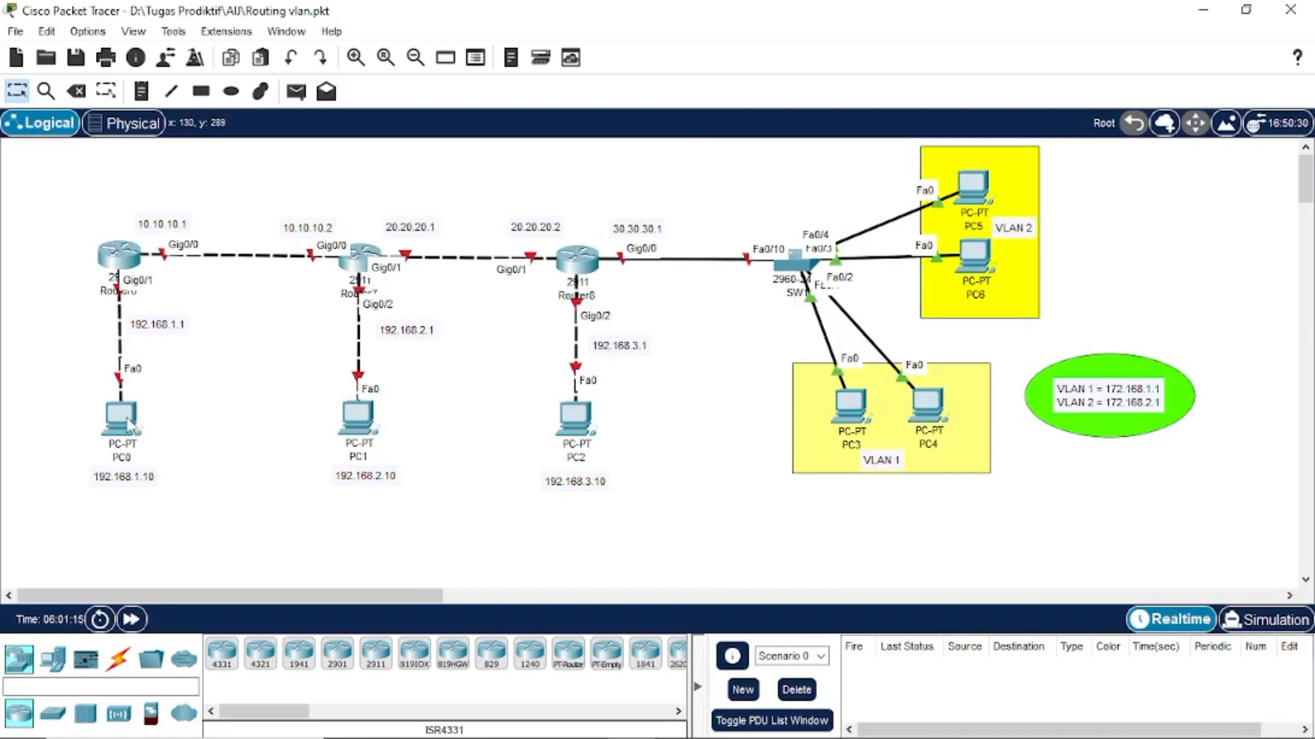
- Review PC0's IP configuration, checking its IPv4 address, subnet mask and default gateway, and close its window
click(119, 415)
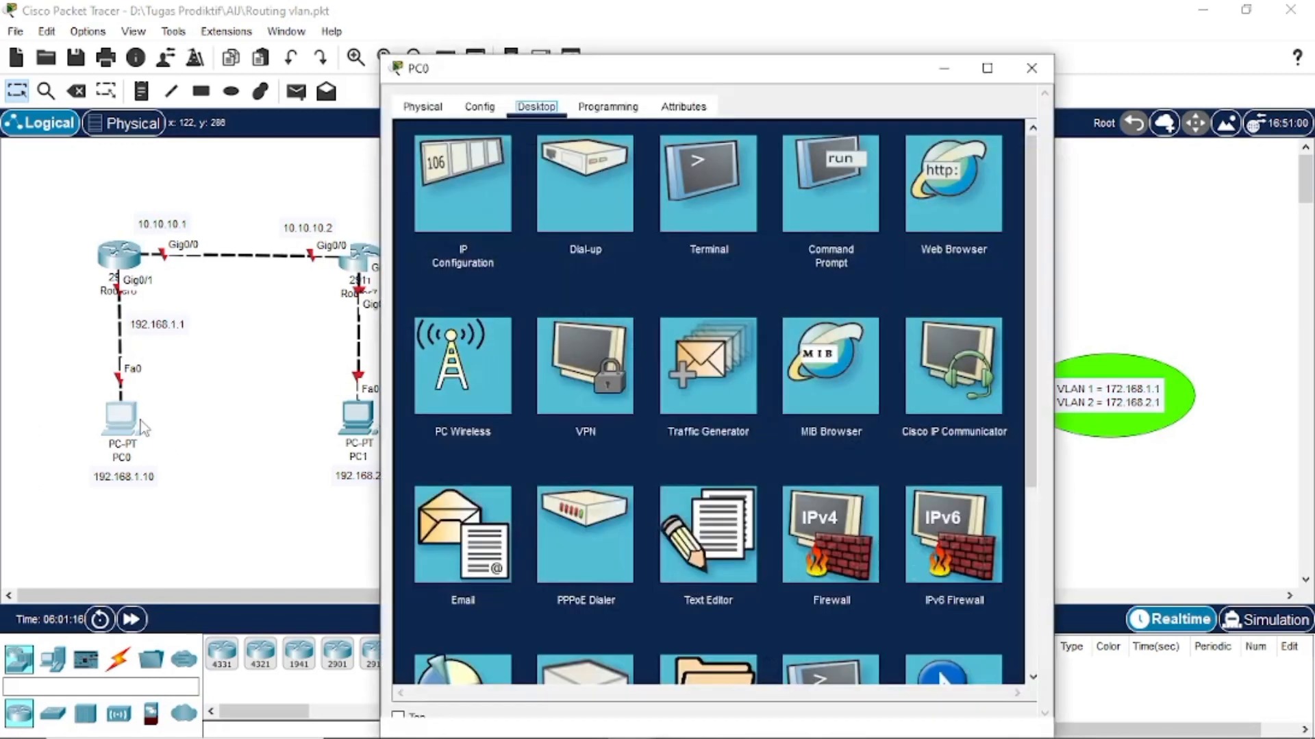
key(Escape)
click(120, 432)
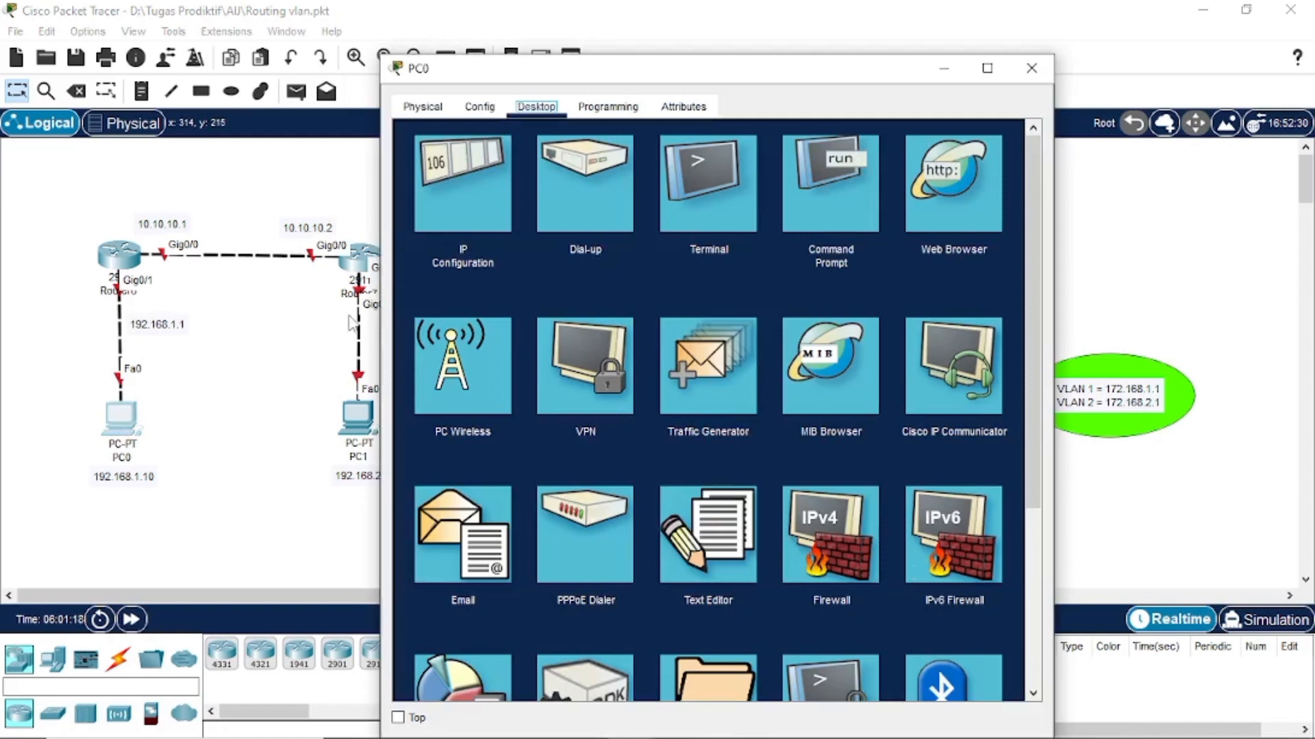
click(474, 221)
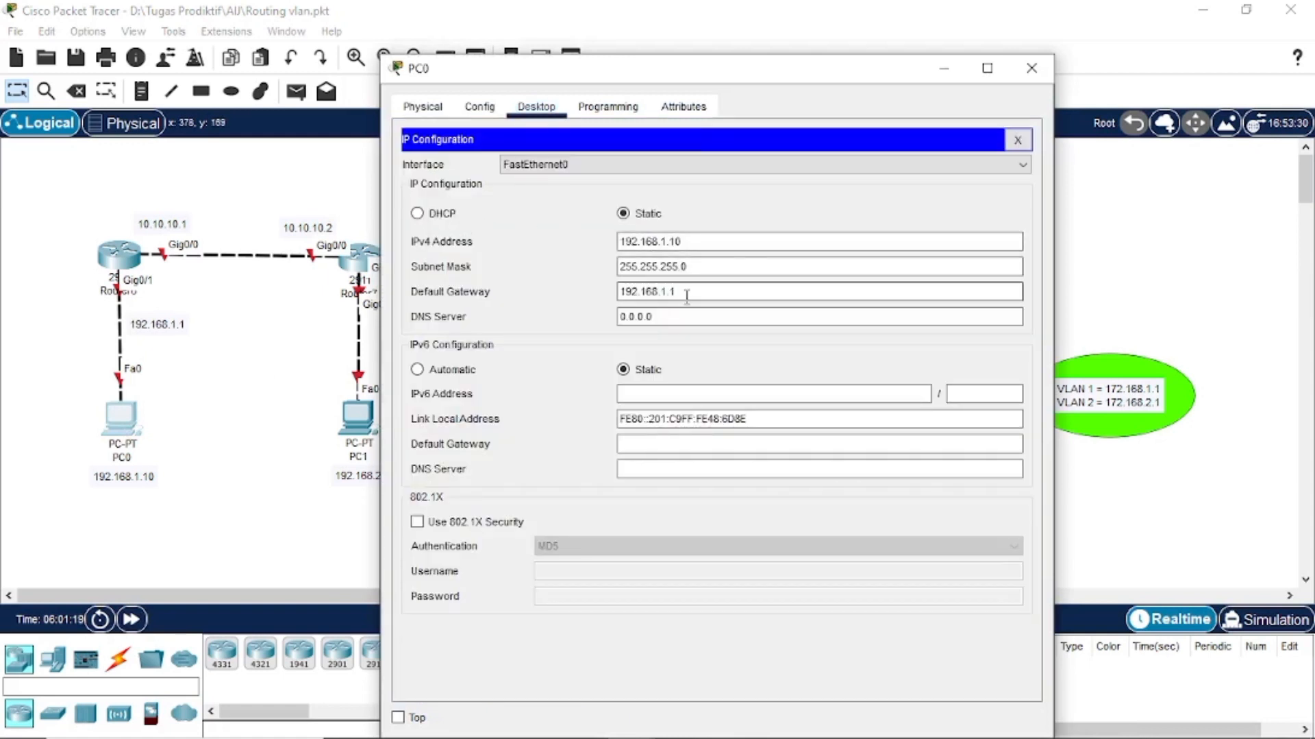
drag(693, 241, 616, 241)
click(696, 267)
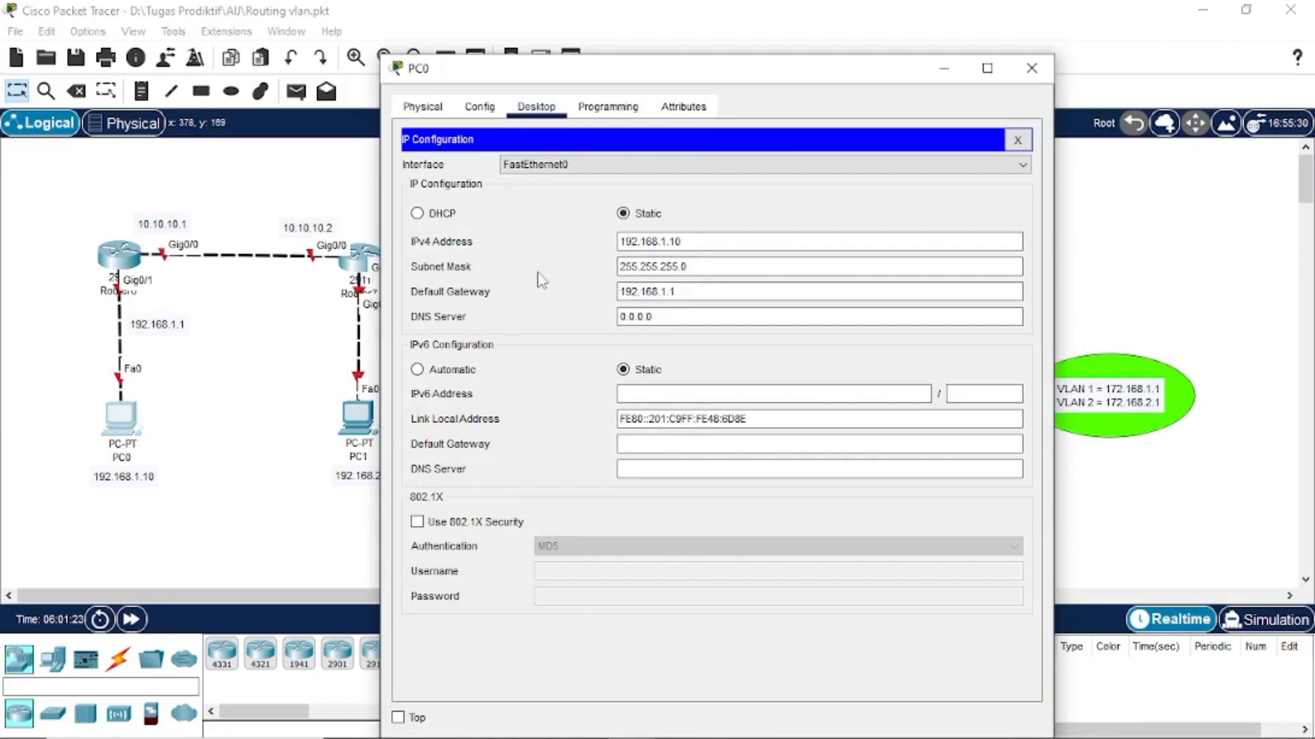
drag(658, 241, 641, 295)
click(602, 315)
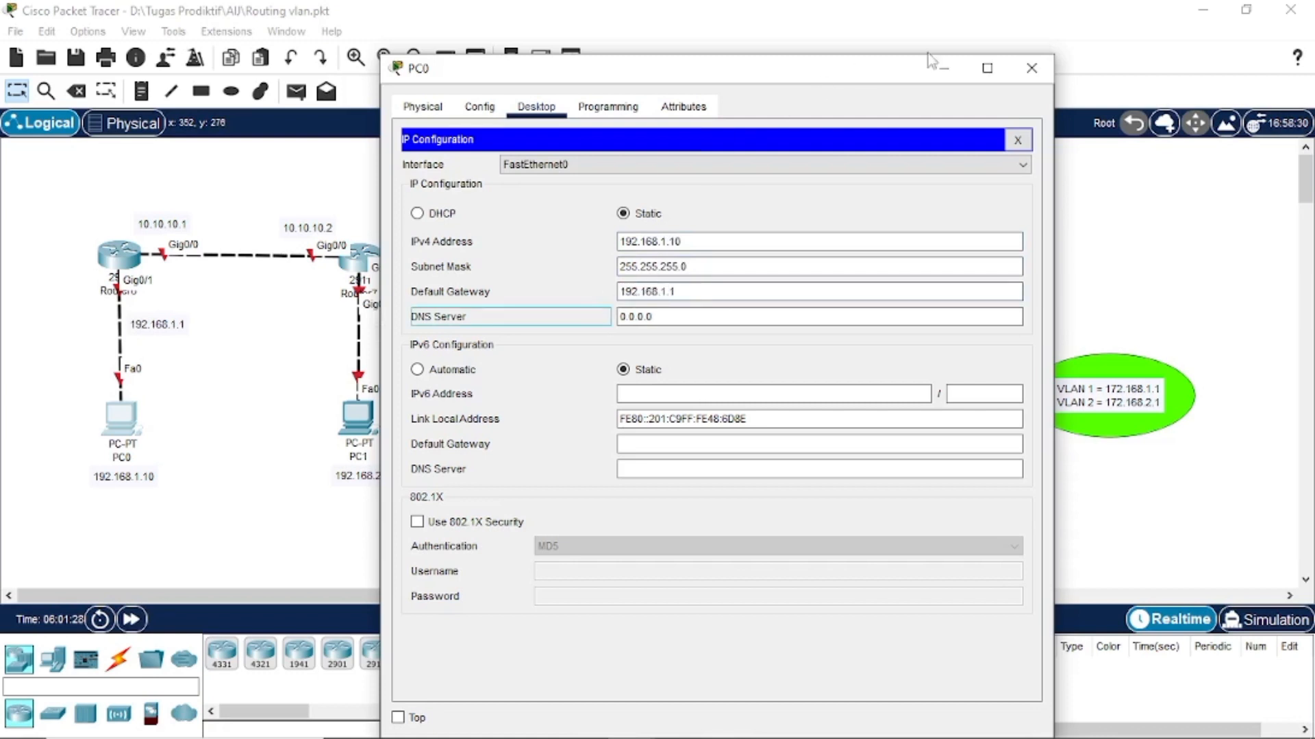
click(1033, 68)
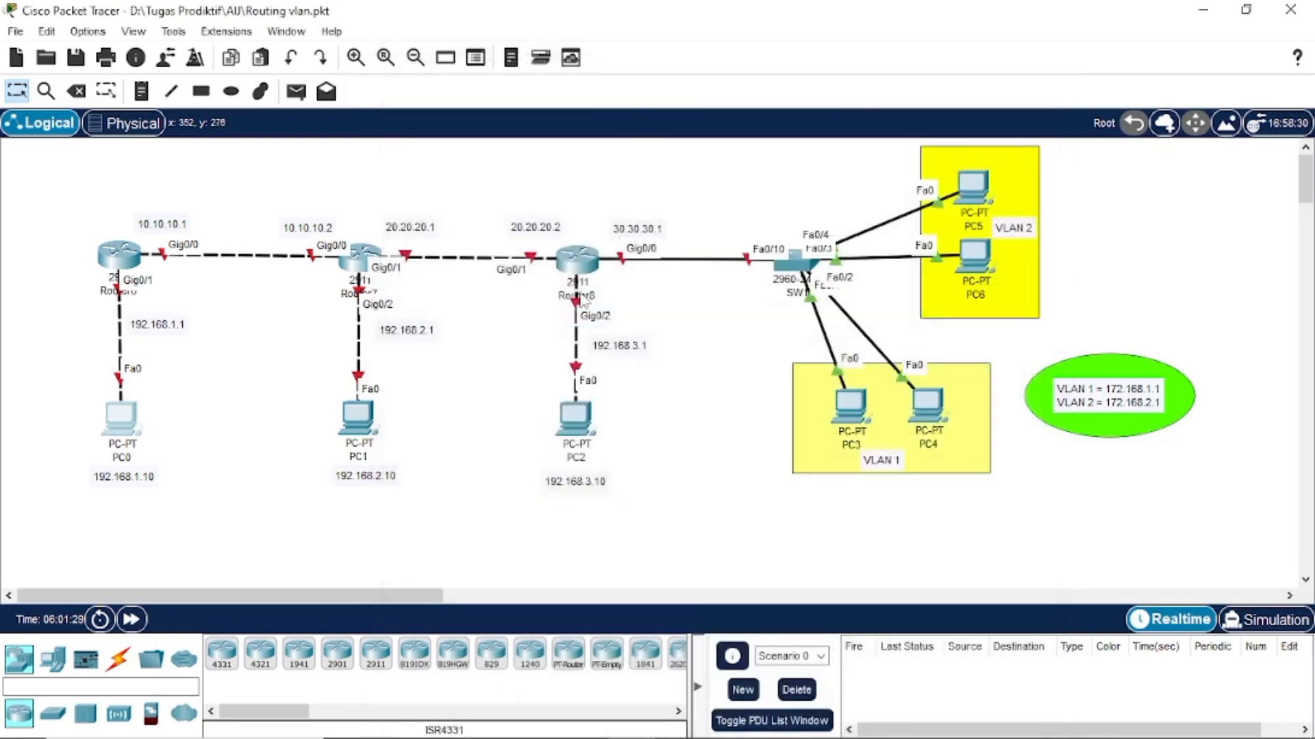
- Review PC1's IPv4 address, default gateway and subnet mask against the topology labels, and close its window
click(358, 417)
click(462, 199)
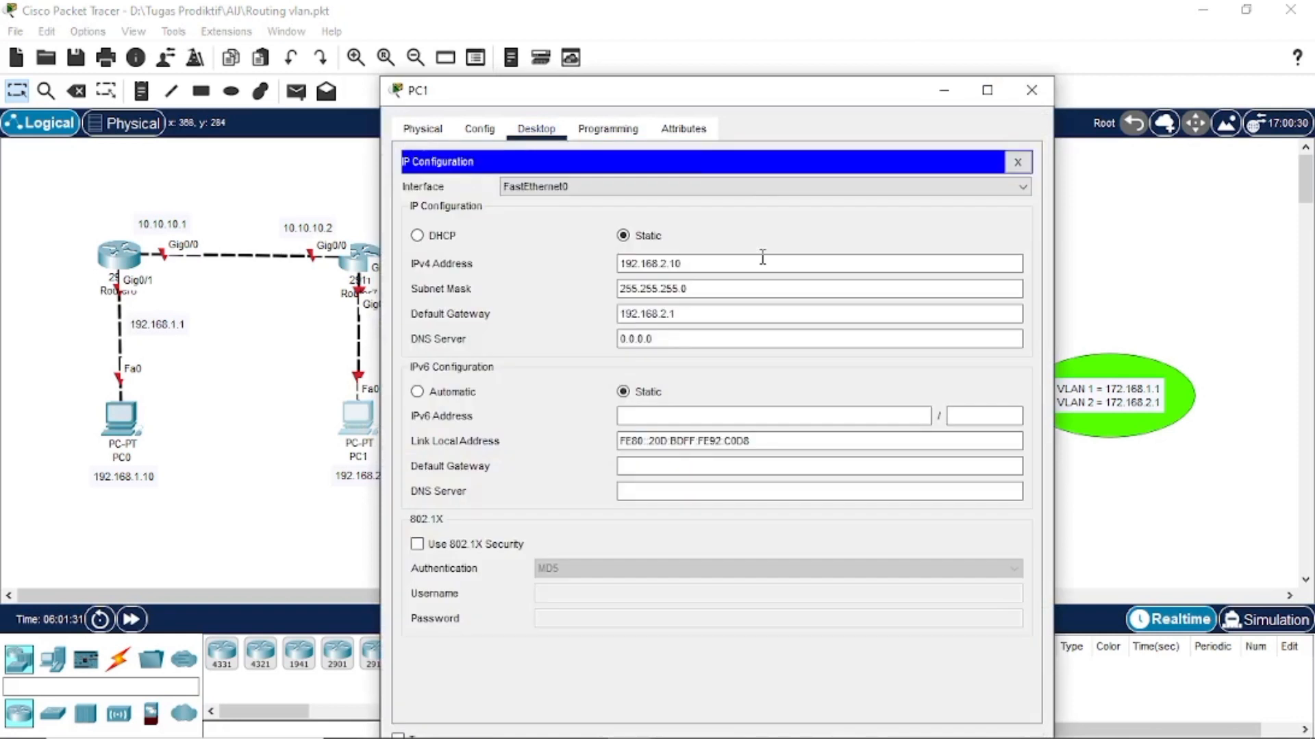
drag(716, 111, 773, 94)
drag(739, 247, 671, 263)
drag(356, 476, 347, 472)
click(356, 423)
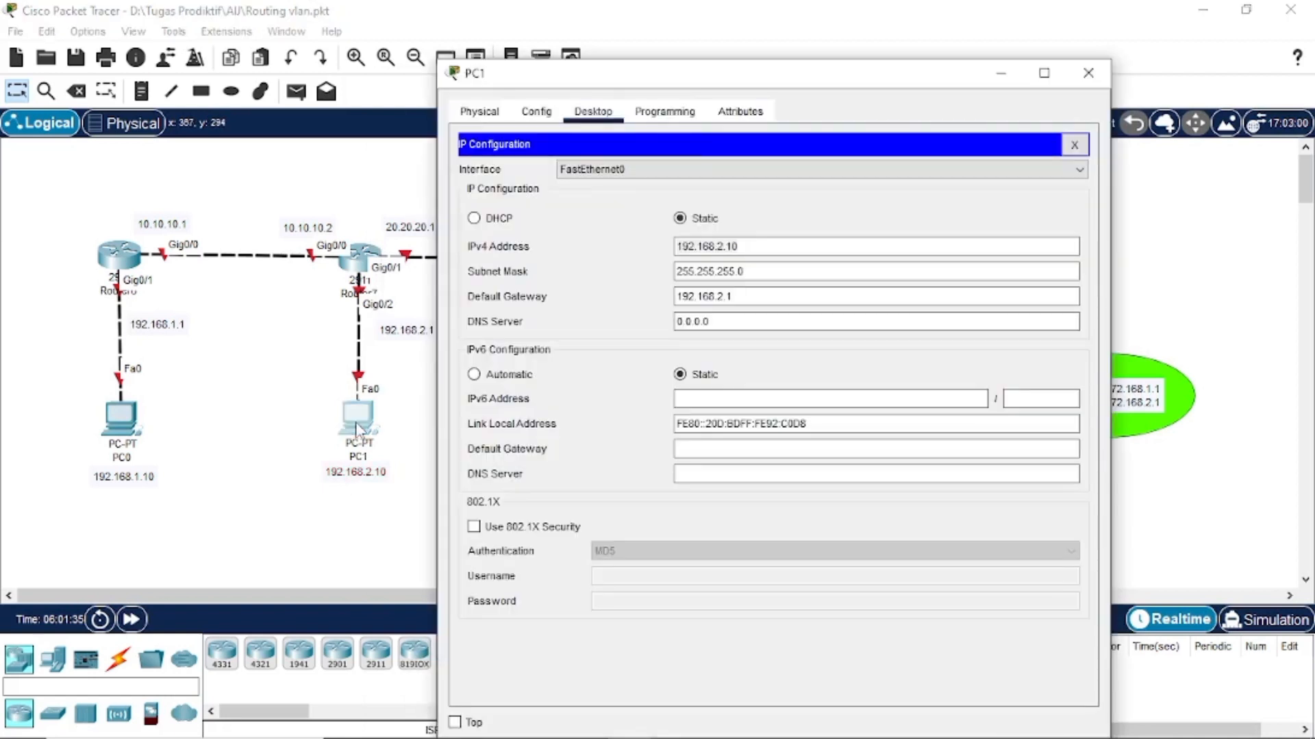
click(747, 295)
drag(676, 296, 734, 297)
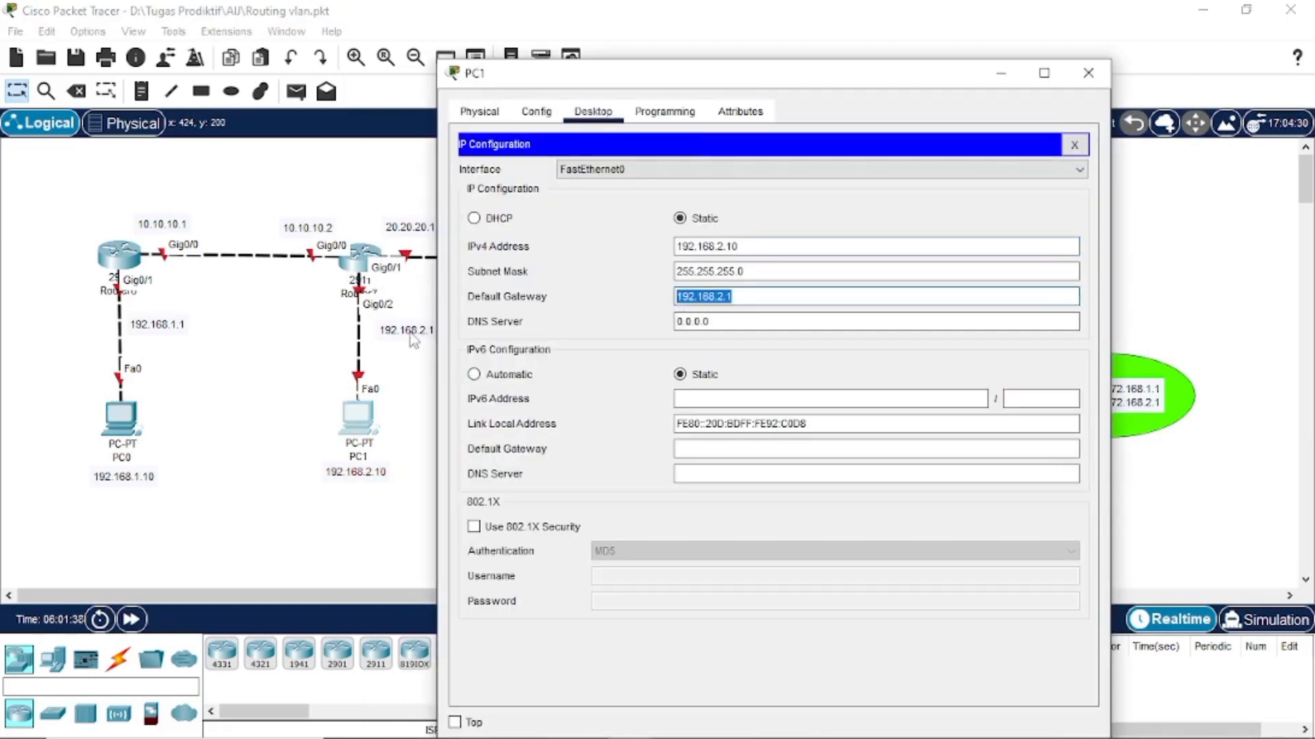
drag(751, 272, 665, 271)
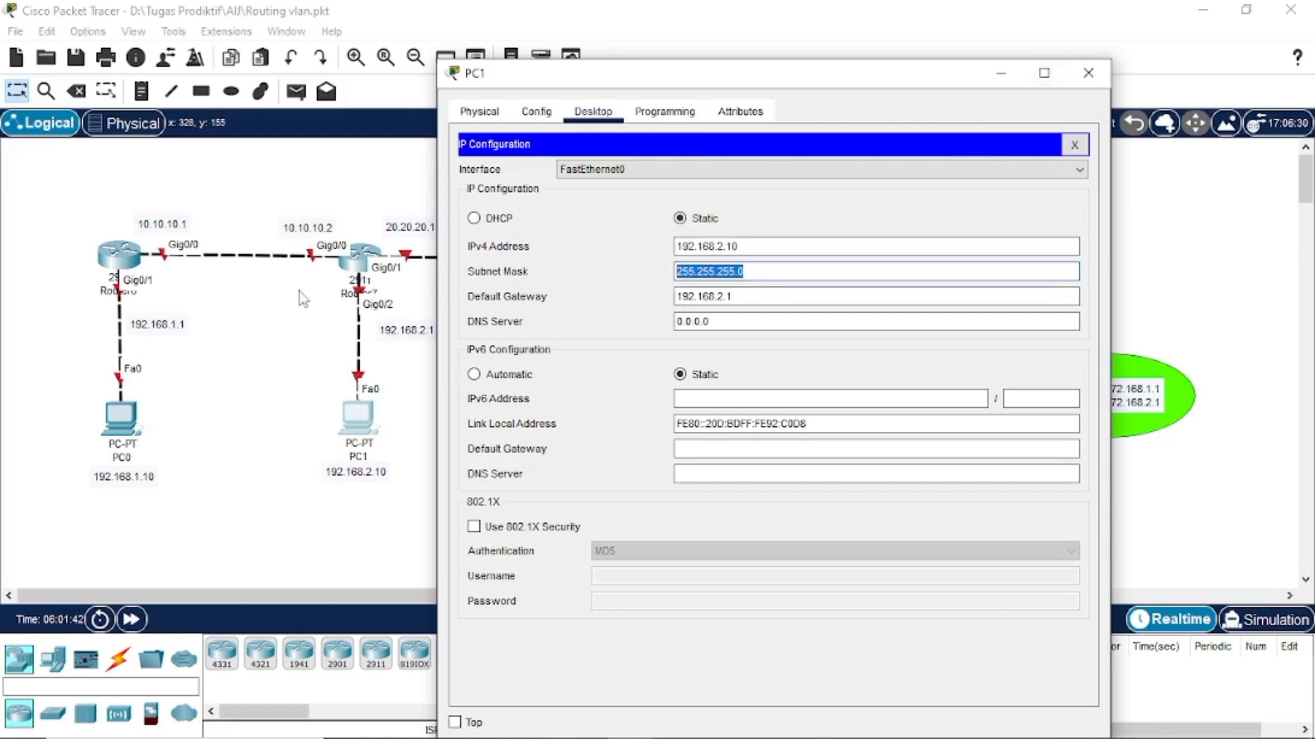
click(1086, 74)
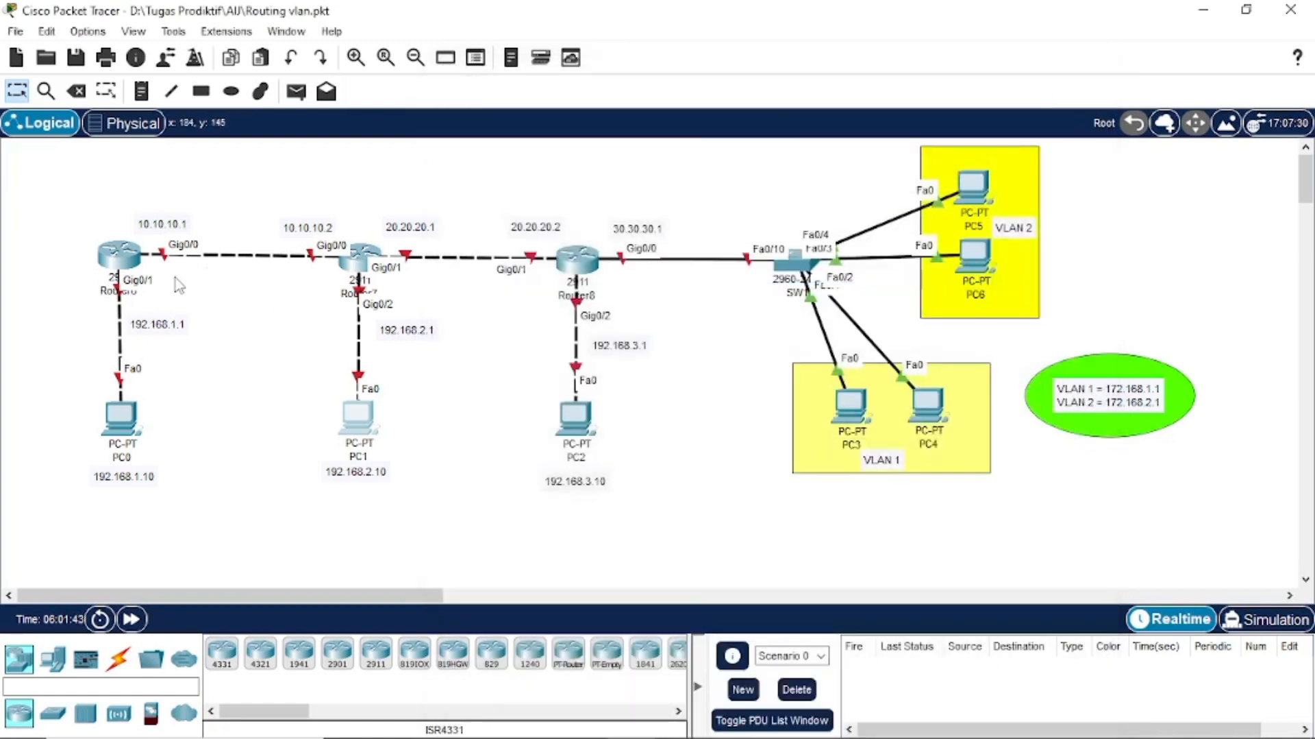
- Open the command line of Router6, the router linked to PC0, and enter global configuration mode
click(121, 254)
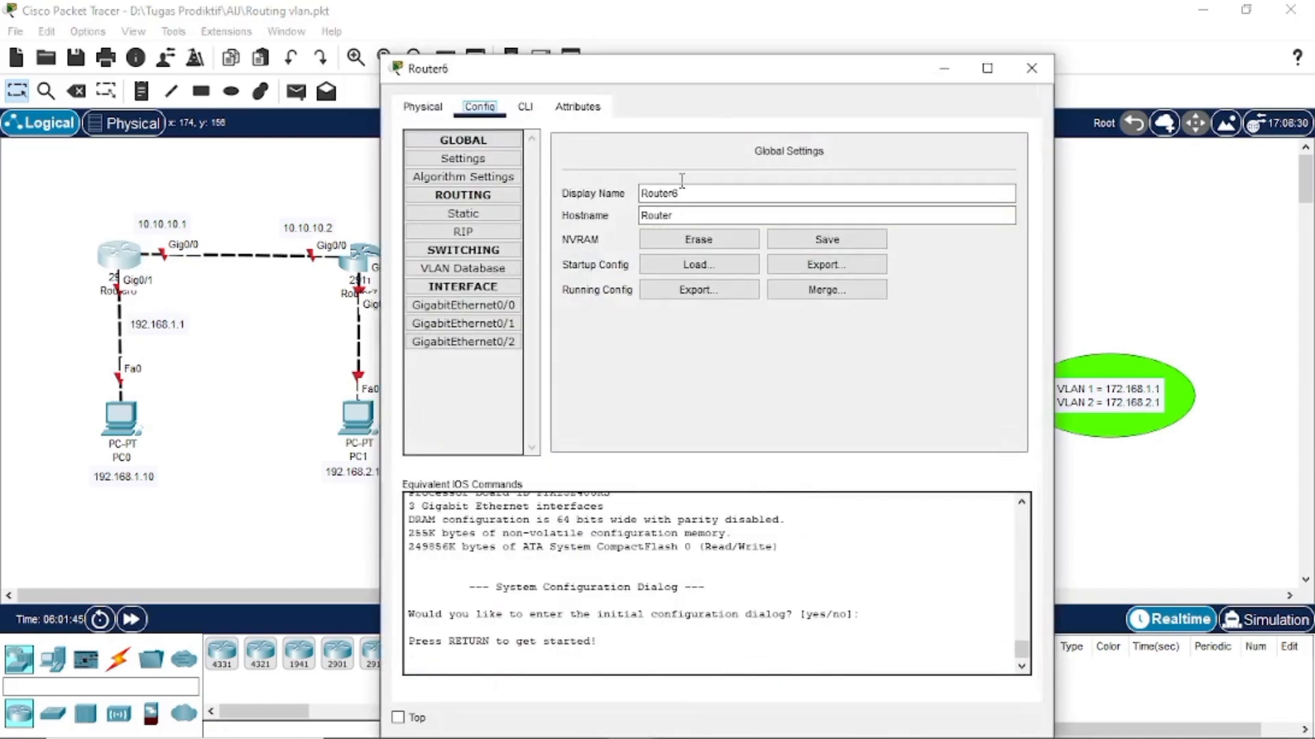
click(526, 107)
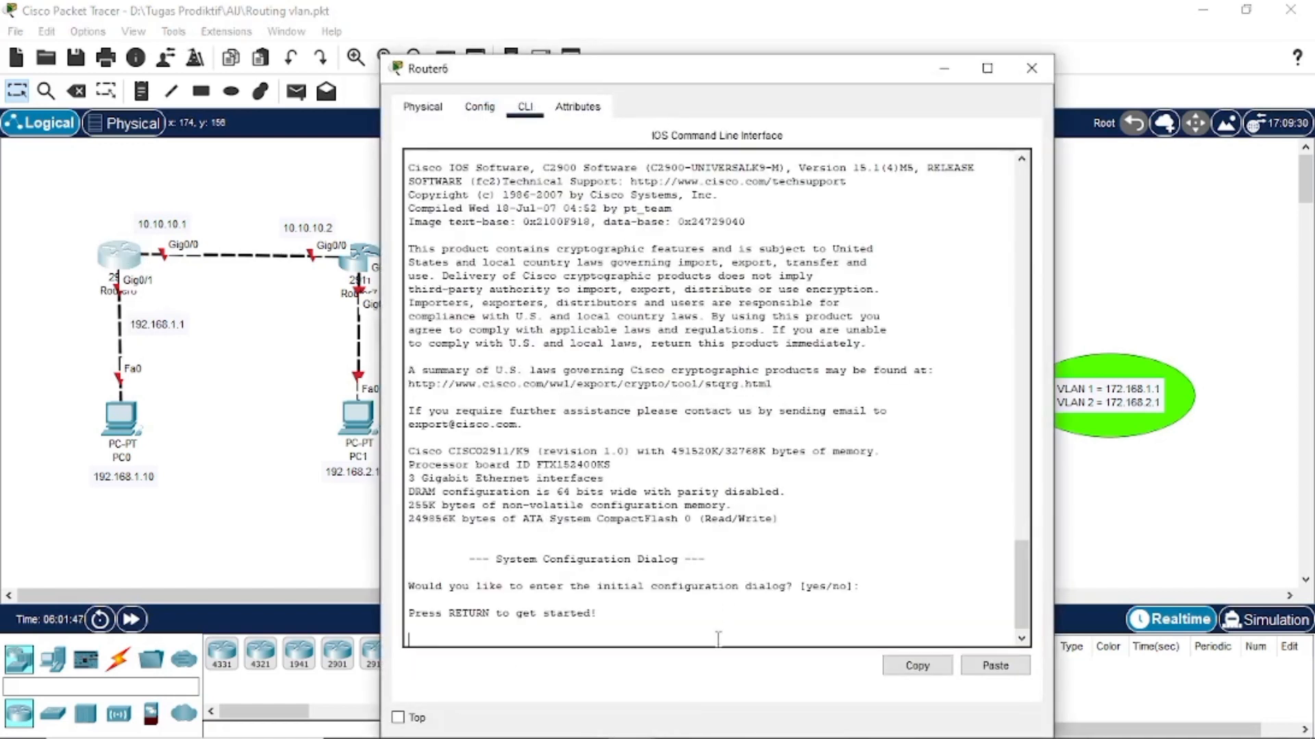
key(Return)
text(en)
key(Return)
text(conf t)
key(Return)
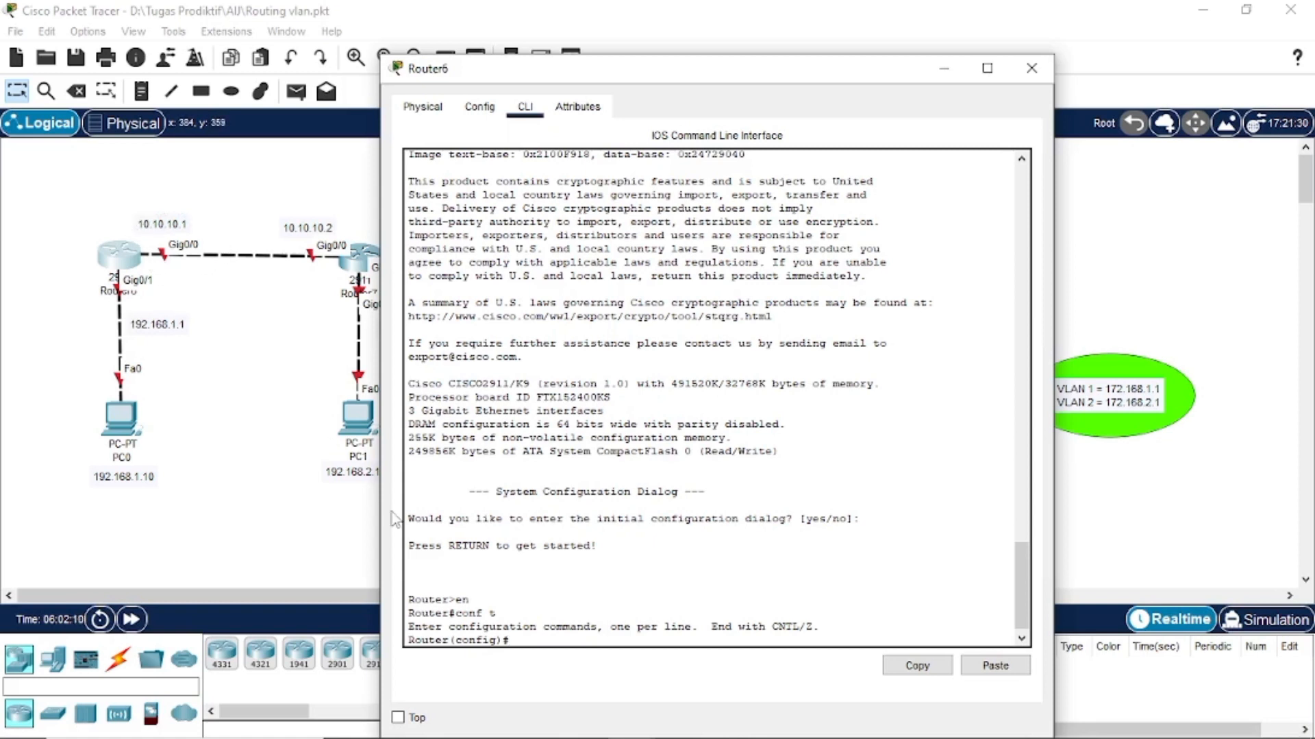
- Enable Router6's interface gig0/1 with IP address 192.168.1.1 and subnet mask 255.255.255.0, and return to global configuration mode
text(i)
text(nt gig0/1)
key(Return)
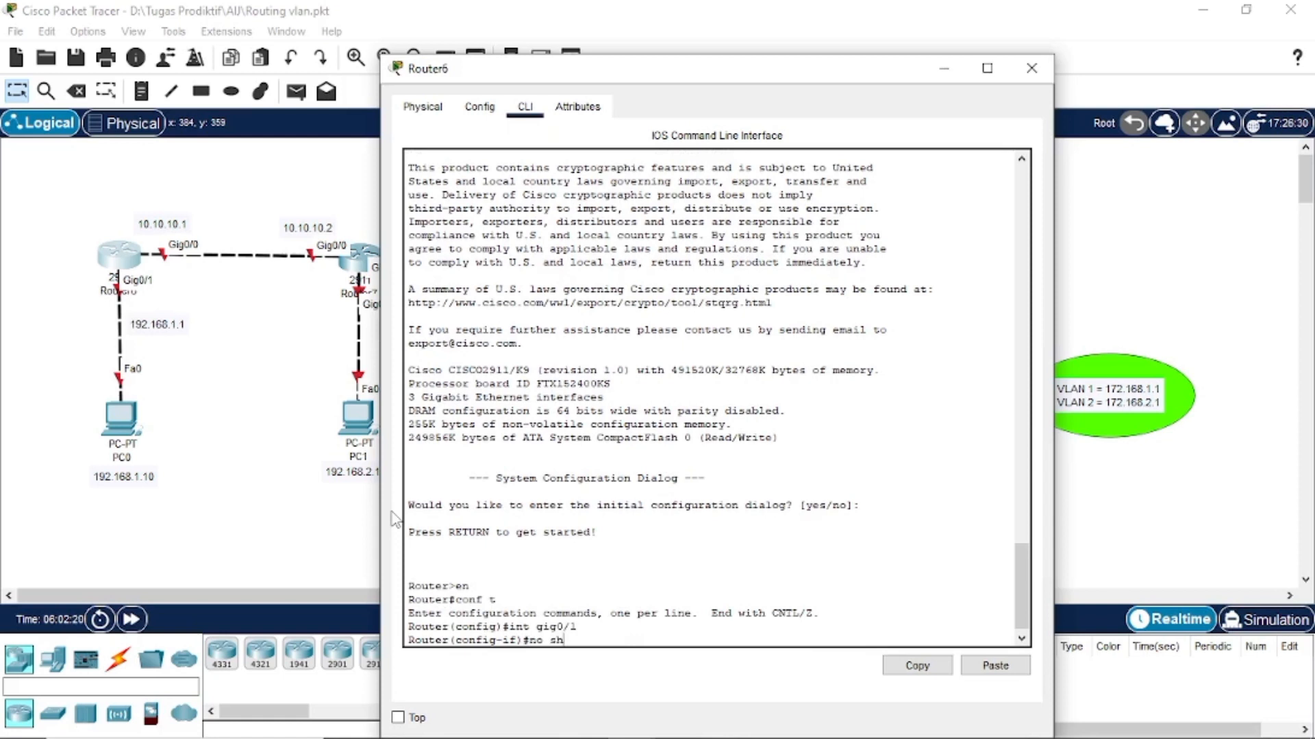
text(no sh)
key(Return)
key(Return)
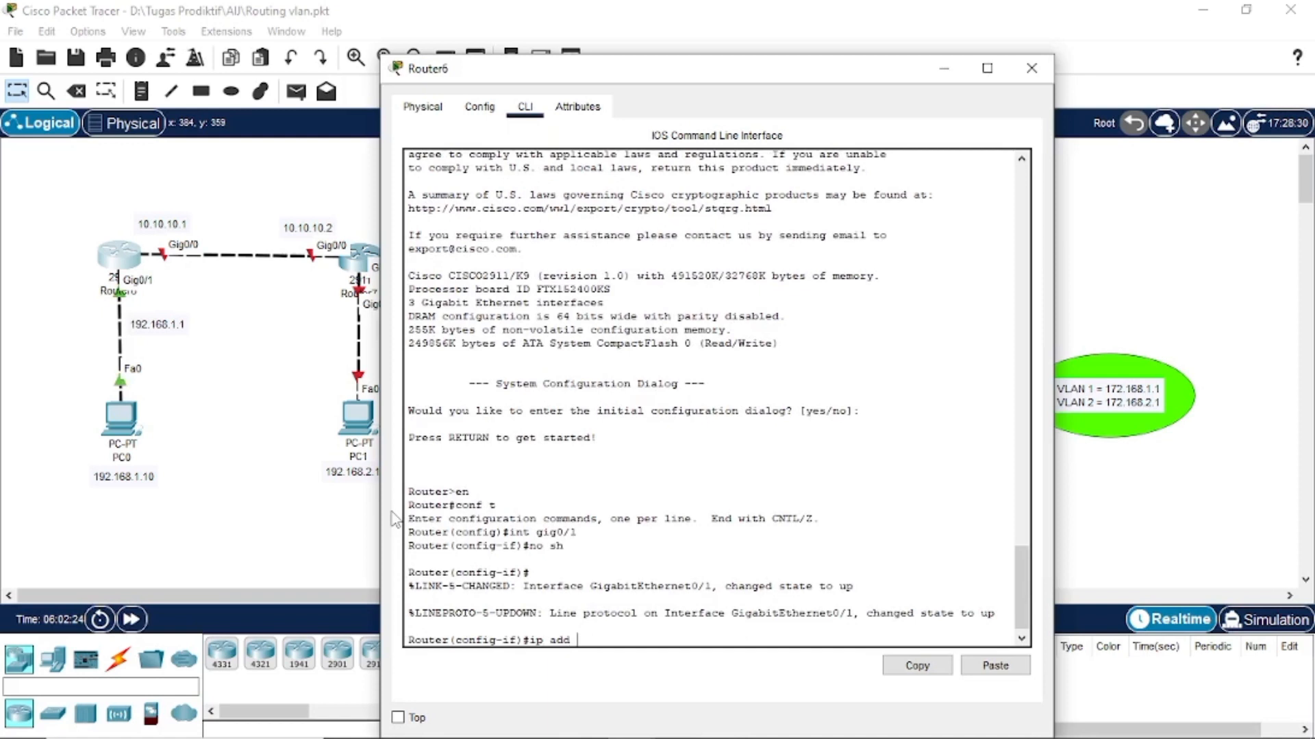
text(ip add 192.168.1.1 255.255.255.)
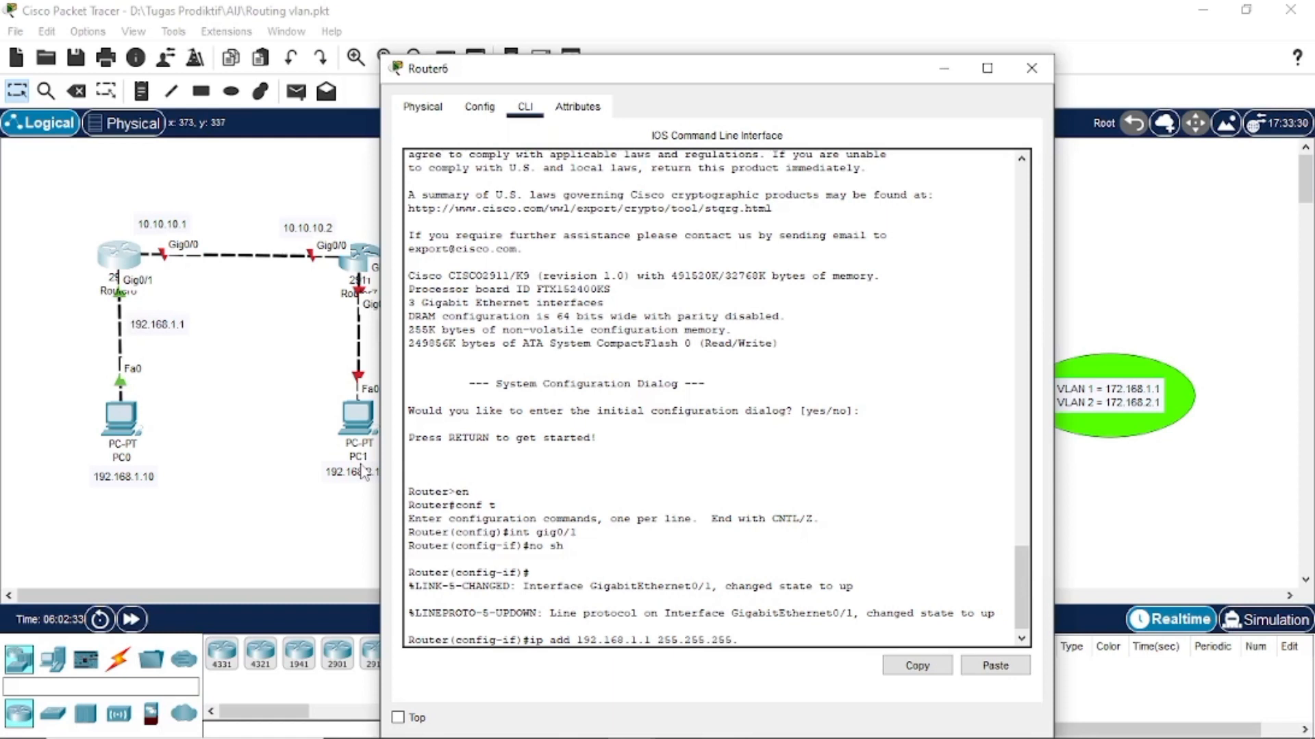
key(Return)
text(er(config-if)#e)
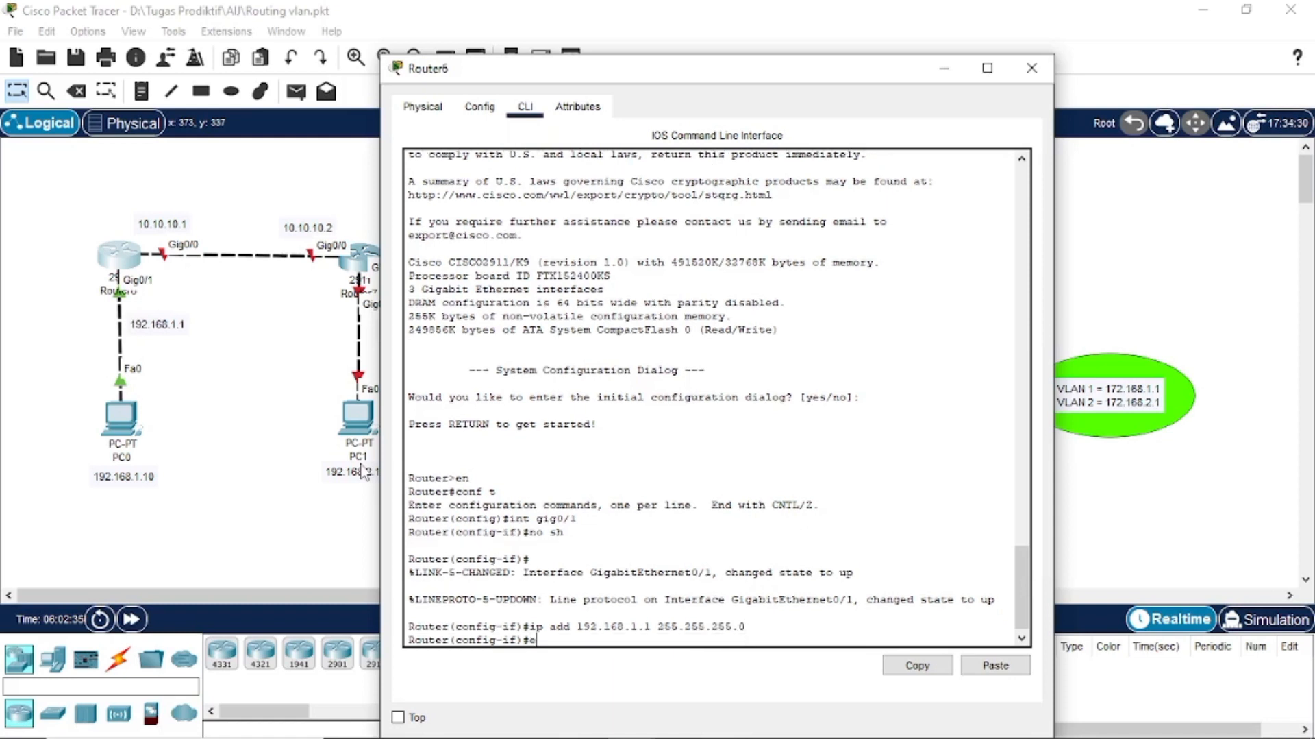
text(x)
key(Return)
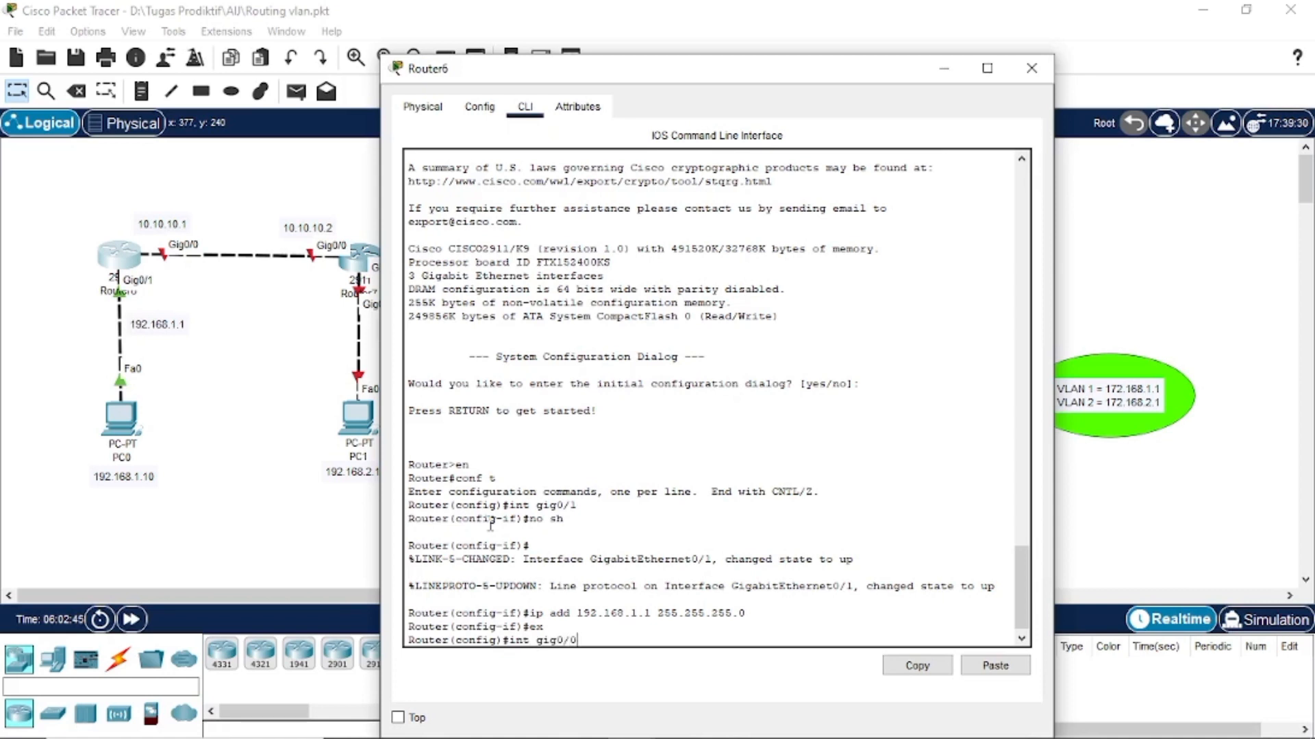
- Enable Router6's interface gig0/0 with IP address 10.10.10.1 and subnet mask 255.255.255.0, and return to global configuration mode
key(Return)
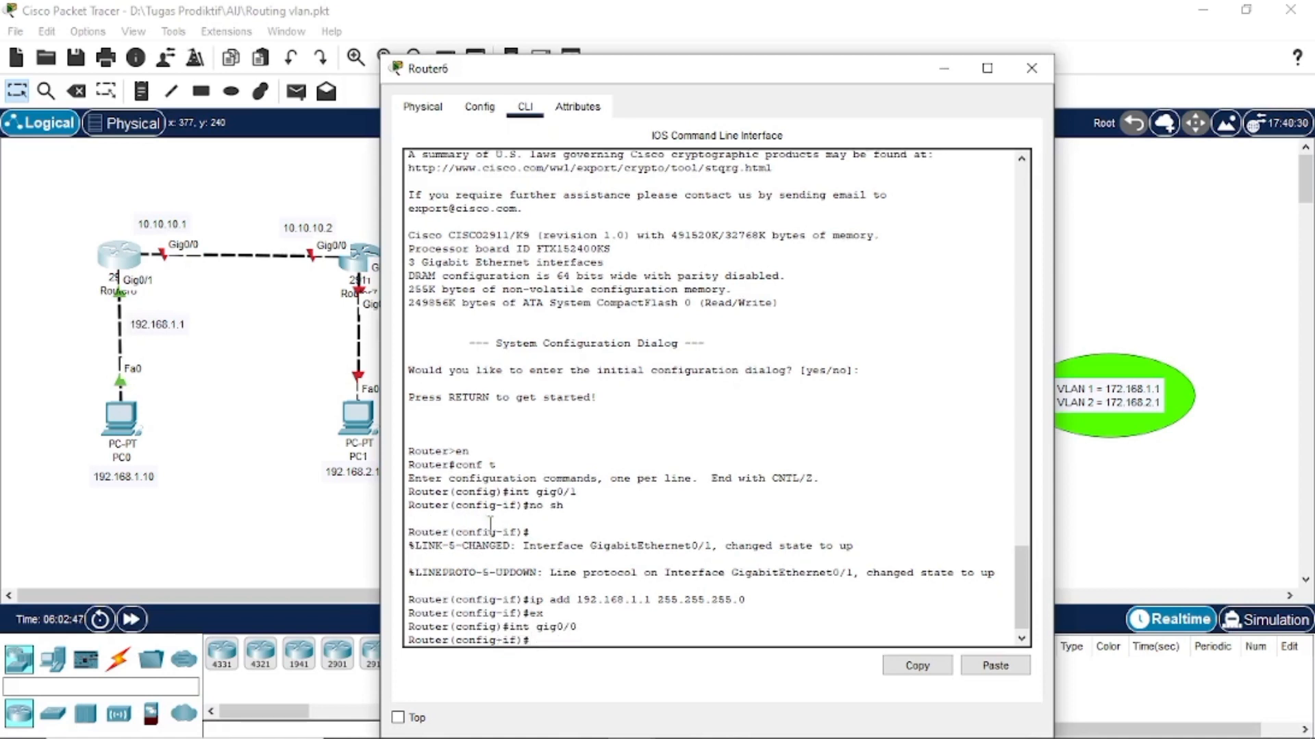
key(Return)
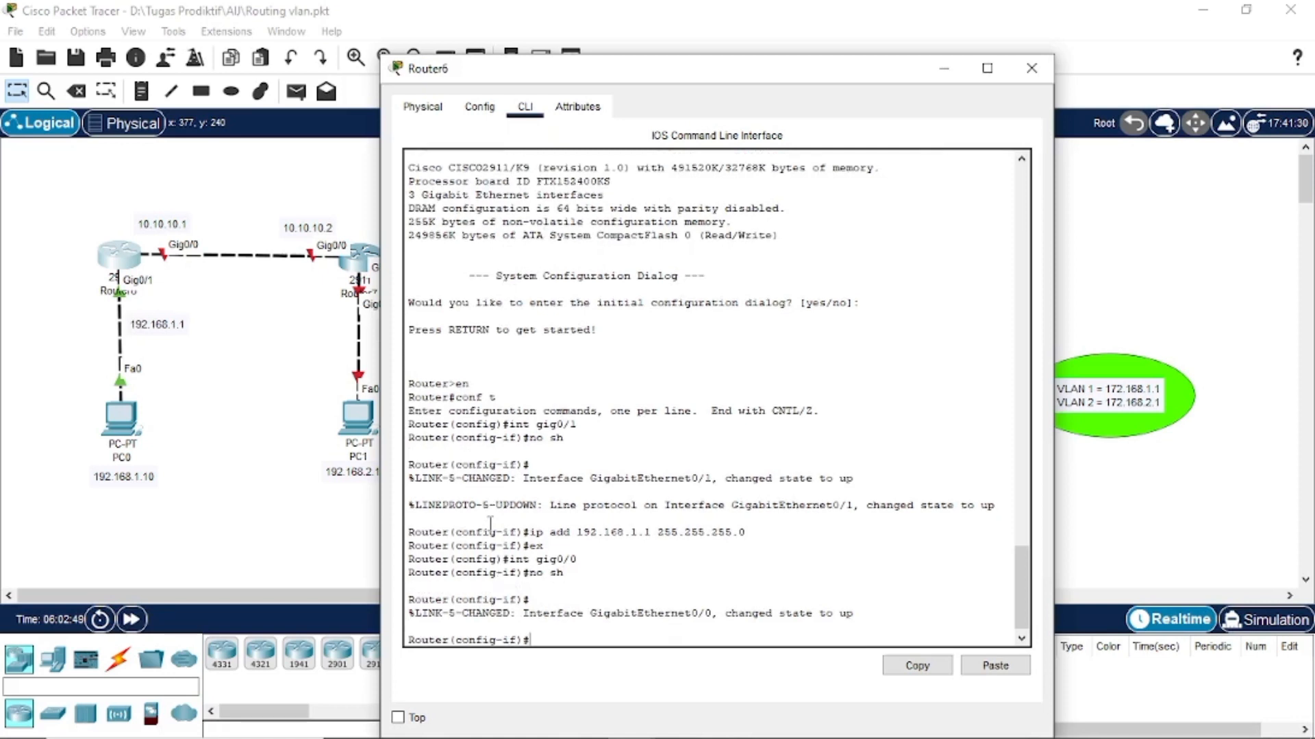
text(ip add)
text( 19)
text(.01)
text(0.)
text(10.1 255.255.255.0)
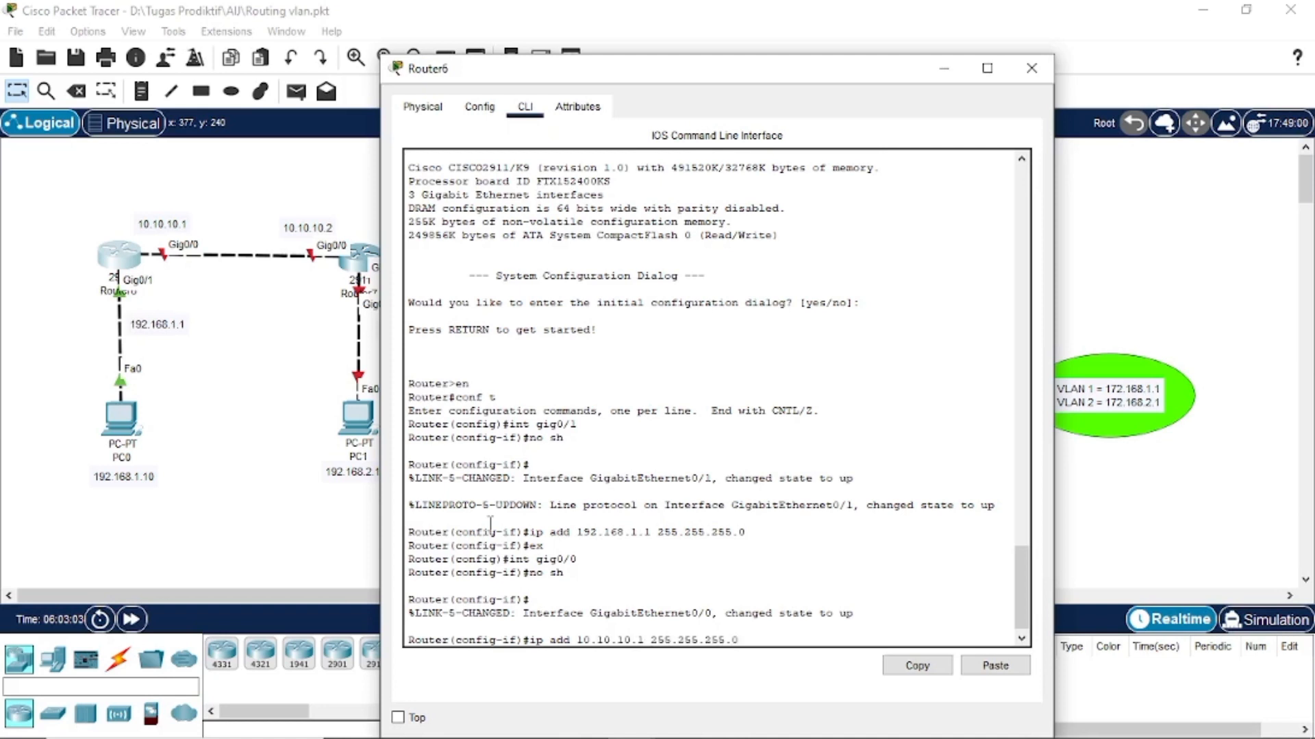
key(Return)
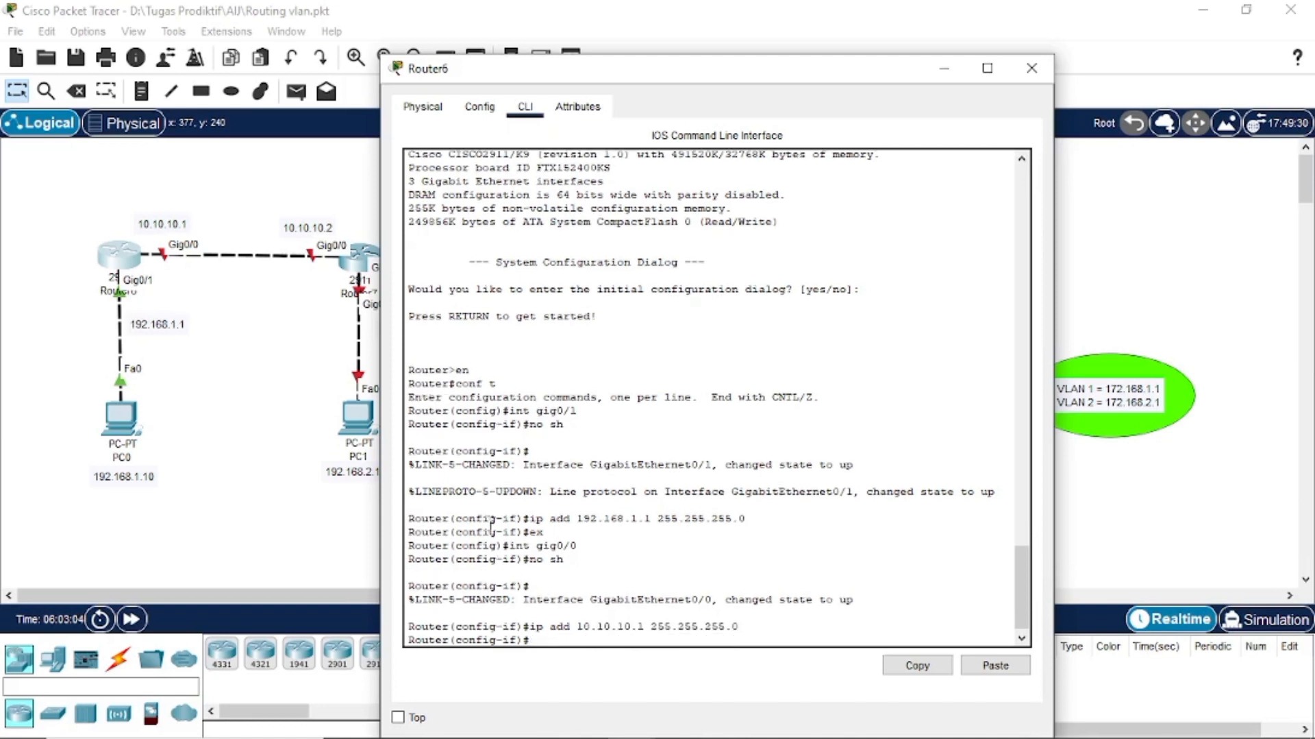
text(ex)
key(Return)
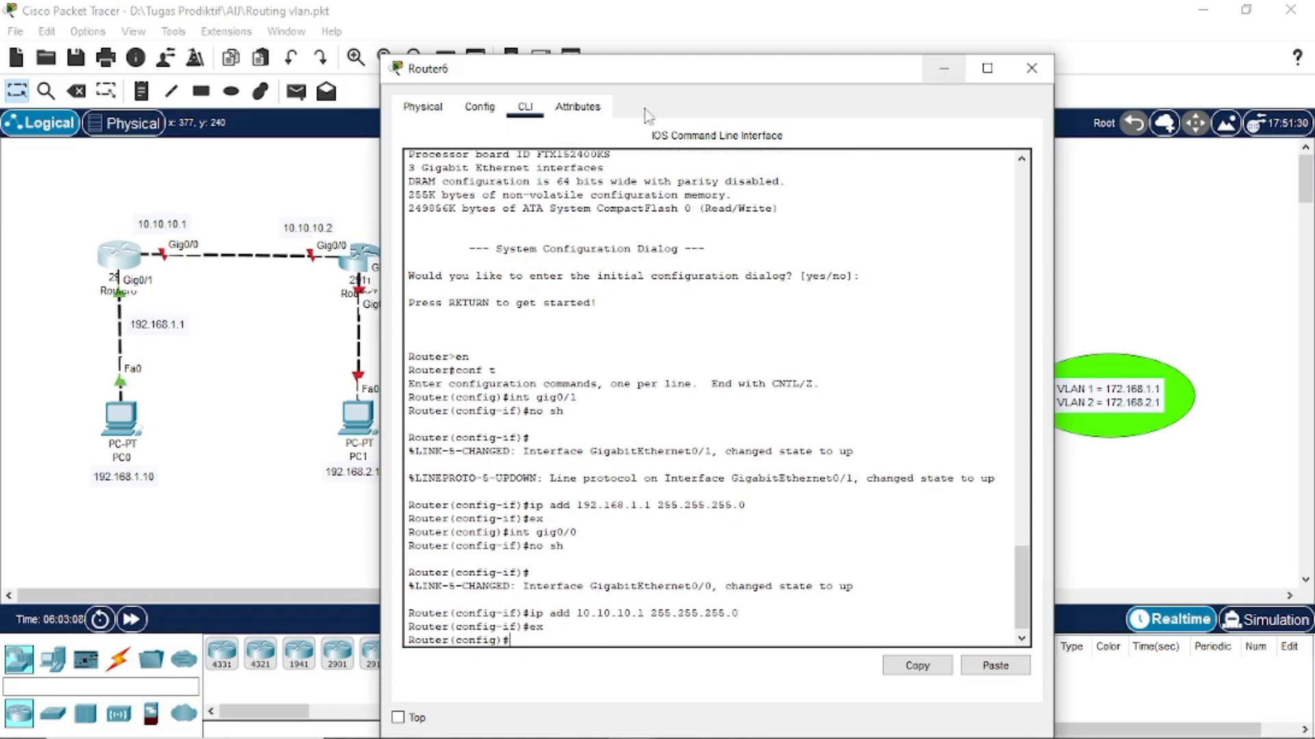
drag(616, 77, 760, 76)
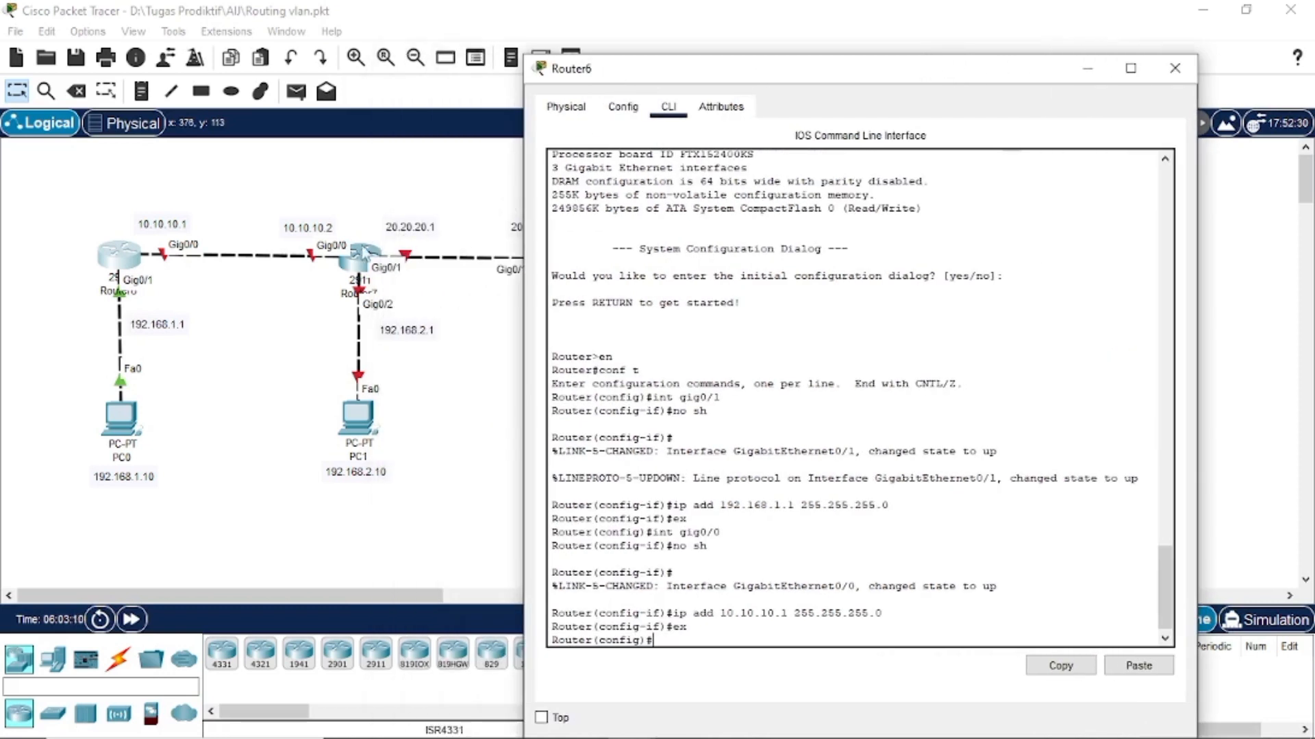
- Switch from Router6 to the command line of Router7, the router linked to PC1, decline the initial configuration dialog and enter global configuration mode
click(1177, 76)
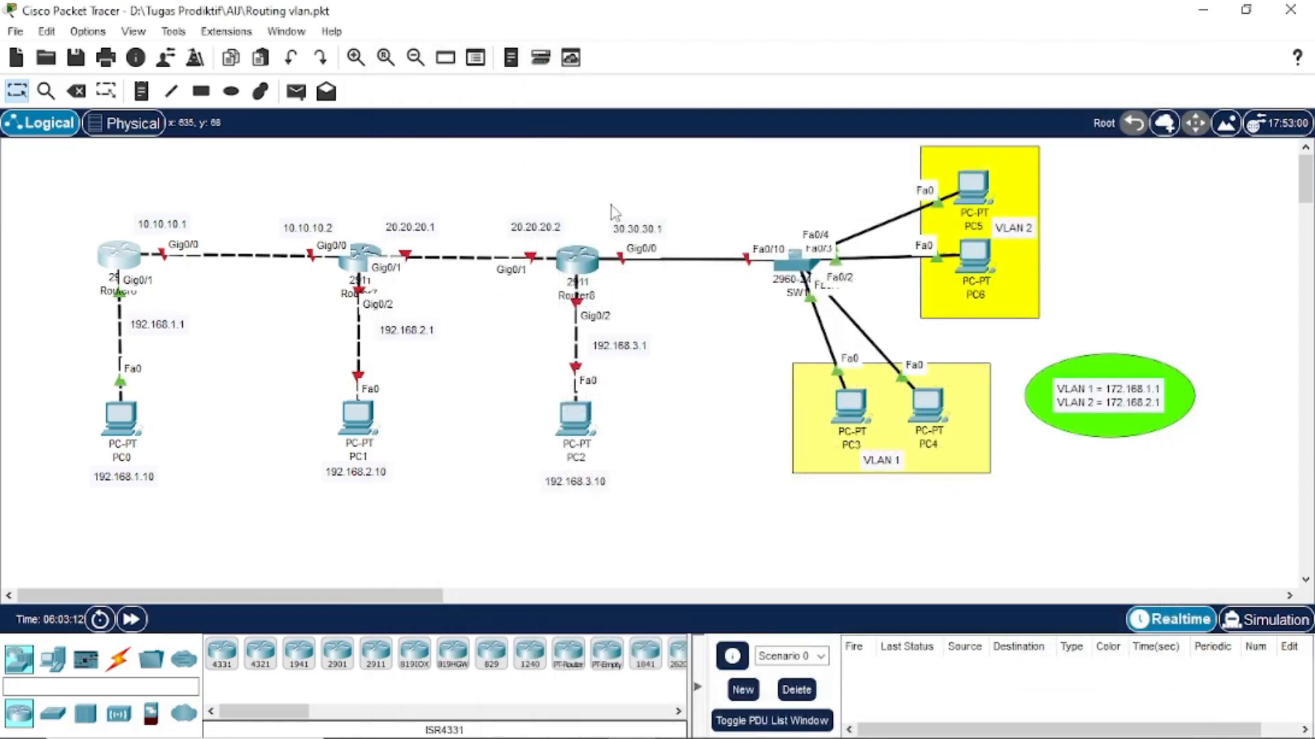
click(358, 269)
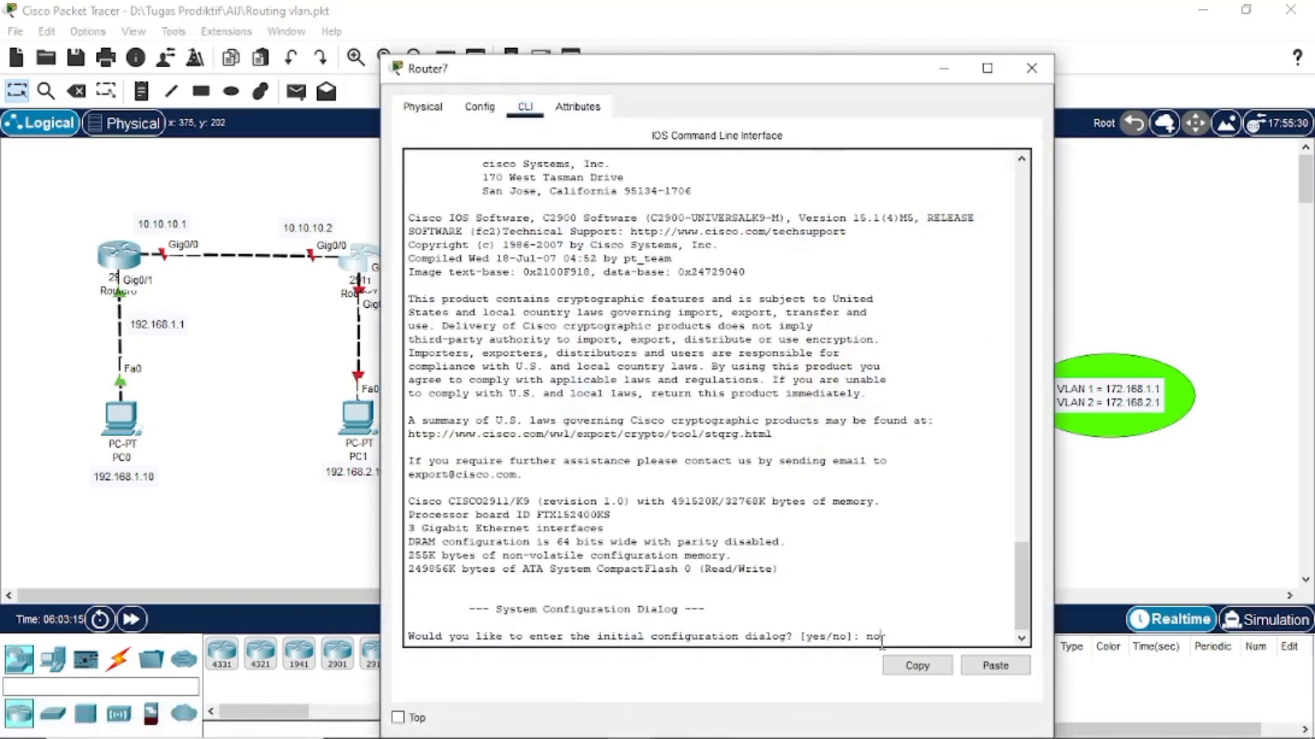
text(no)
key(Return)
key(Return)
text(en)
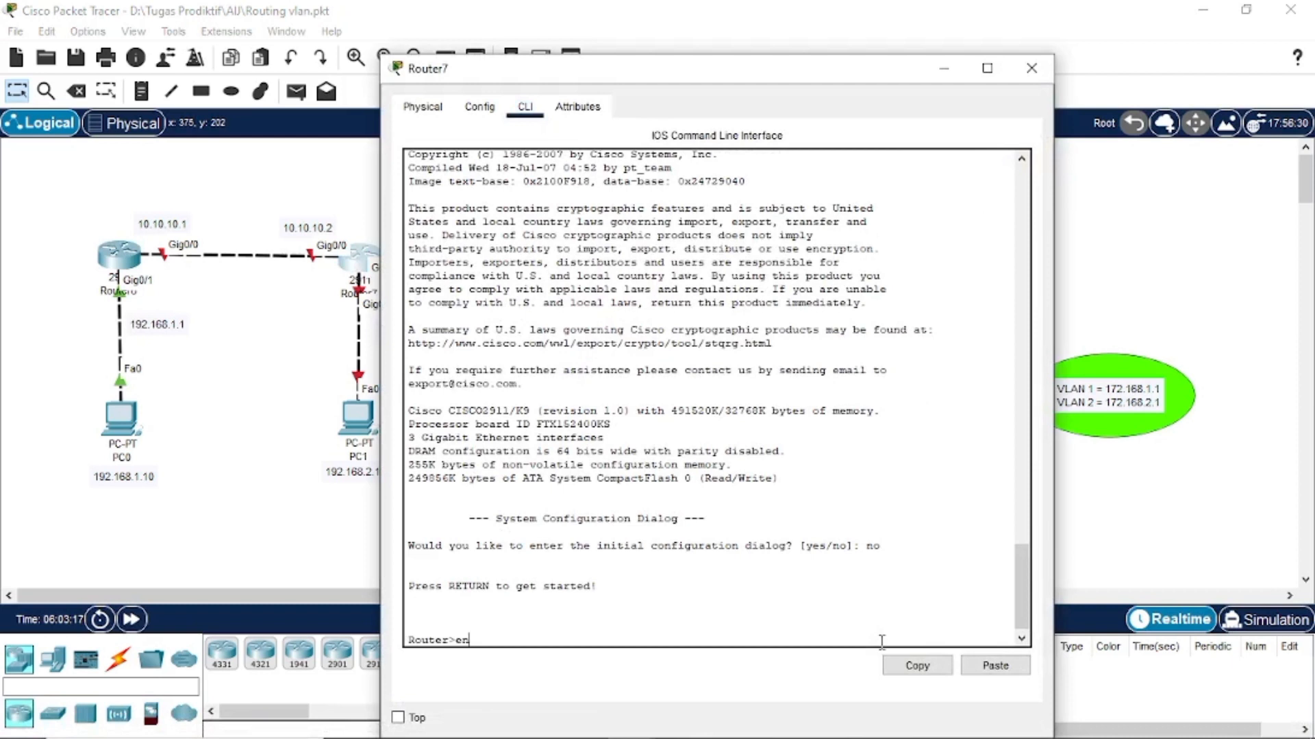
key(Return)
text(conf)
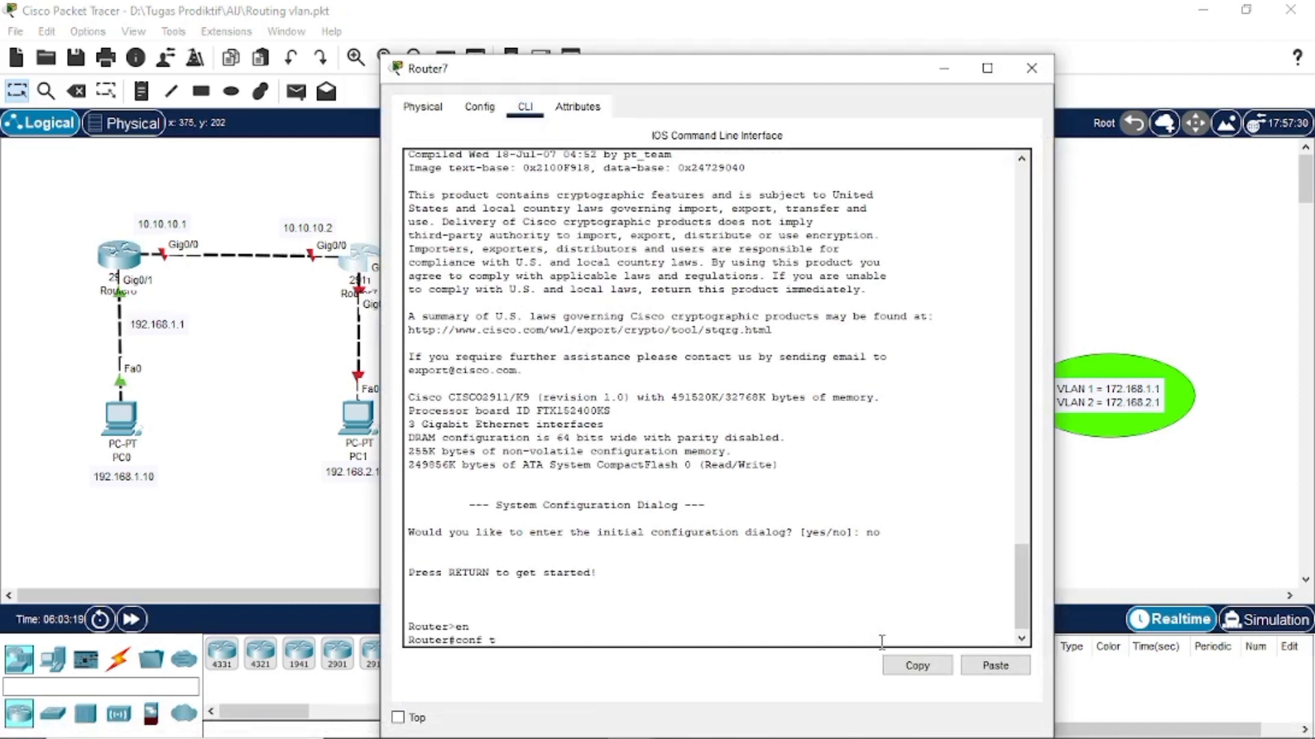
text( t)
key(Return)
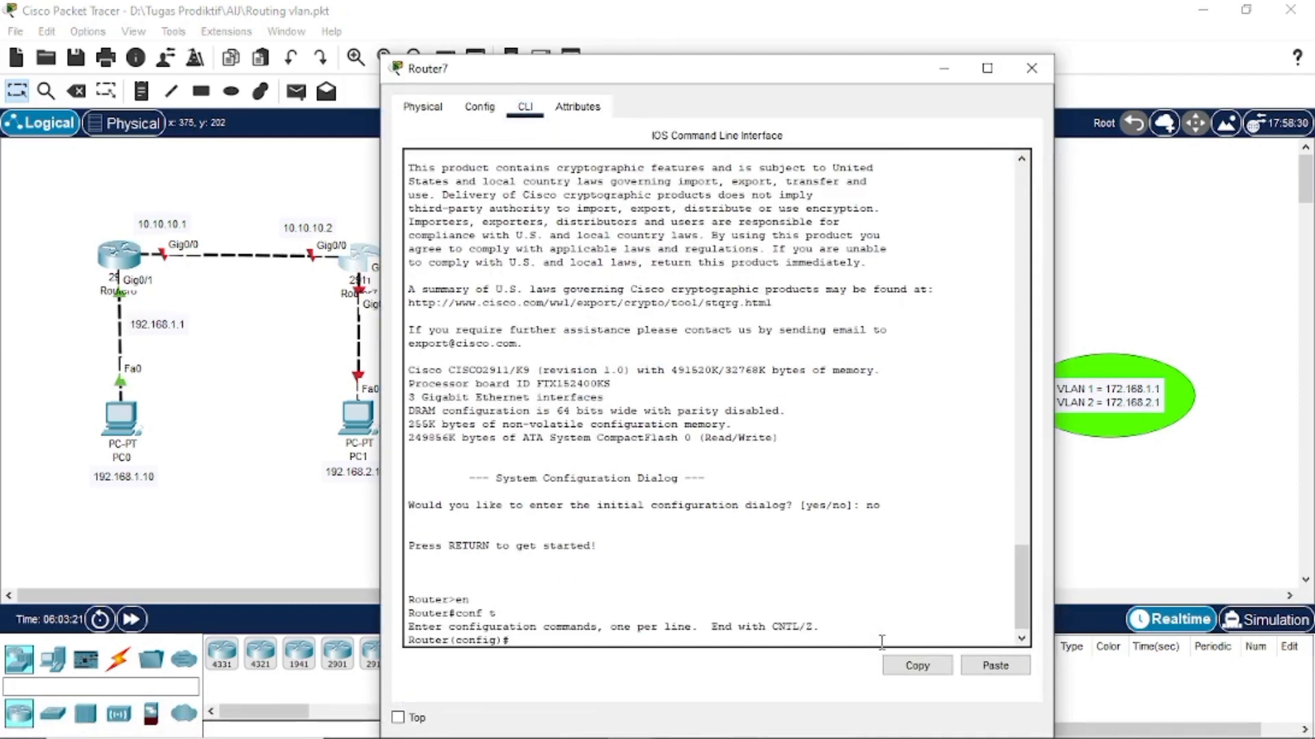
- Enable Router7's interface gig0/2 with IP address 192.168.2.1 and subnet mask 255.255.255.0, and return to global configuration mode
text(int)
drag(651, 69, 739, 59)
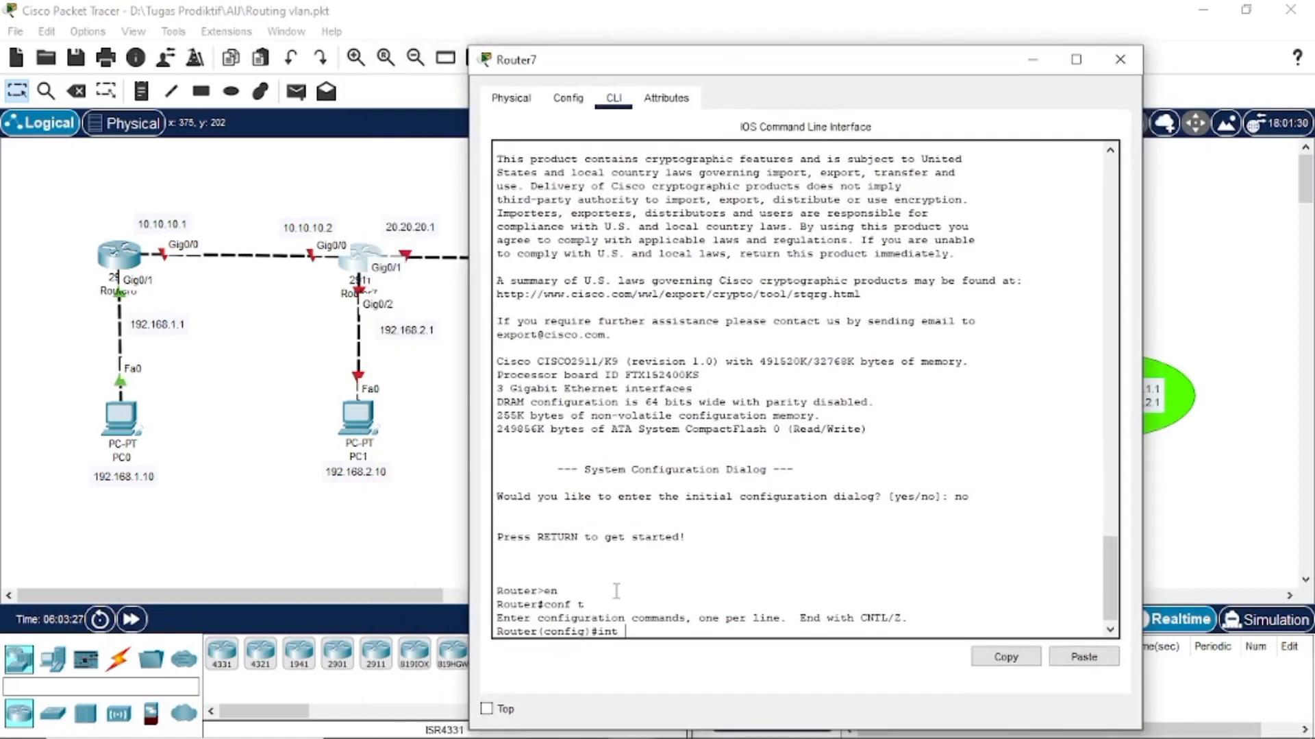
text(gig0/2)
key(Return)
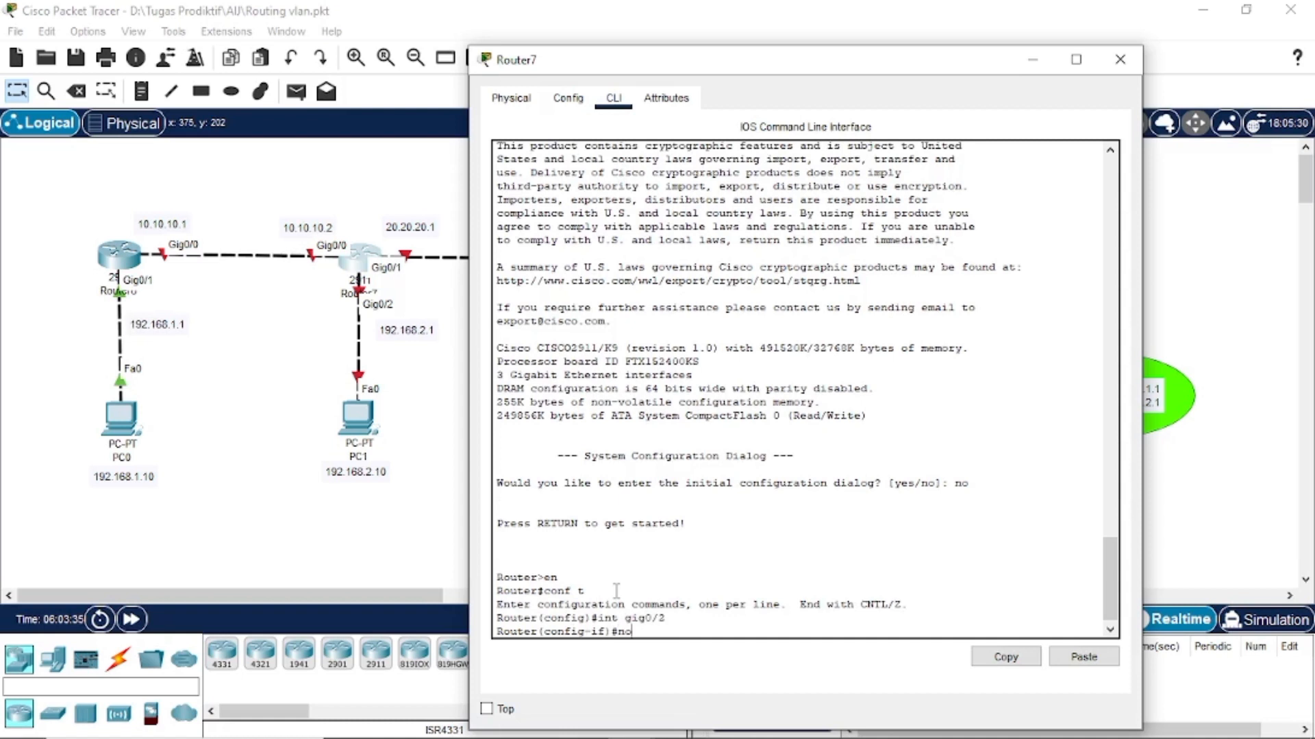
key(Return)
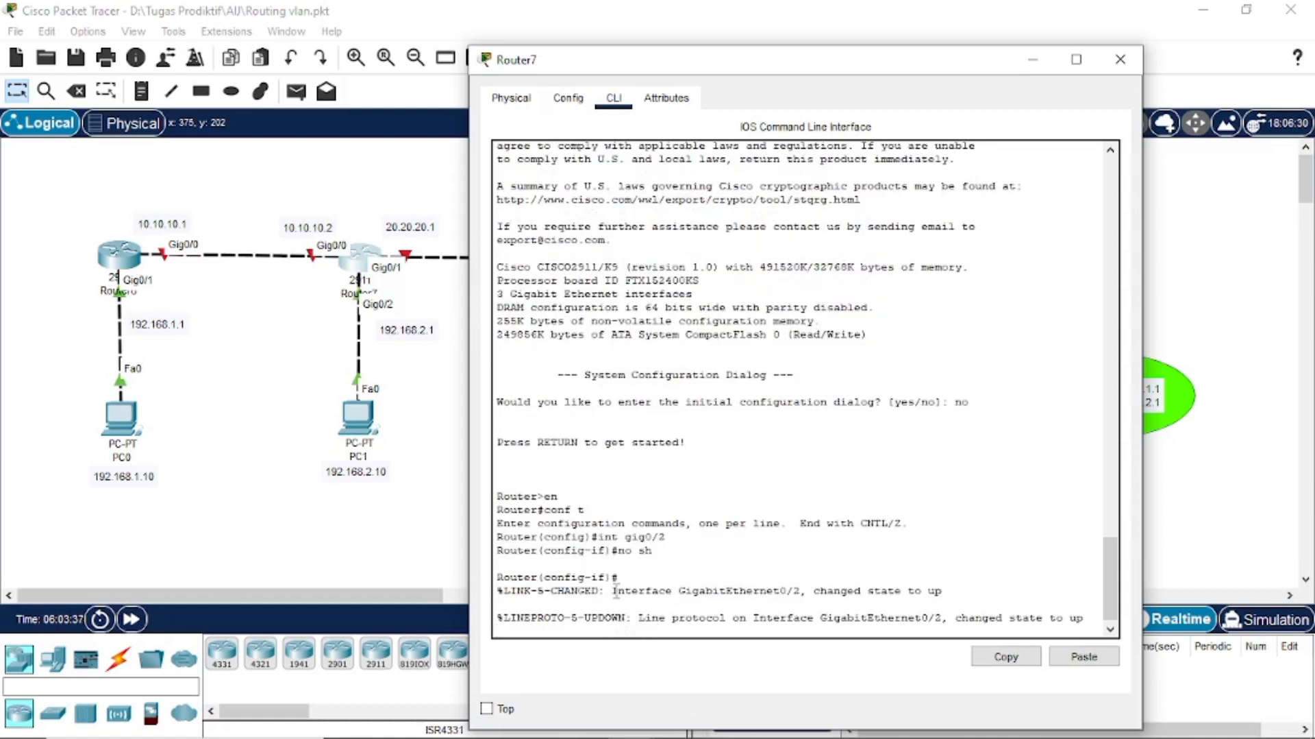
key(Return)
text(ip add 192.168.2.1 255.255.255.0)
key(Return)
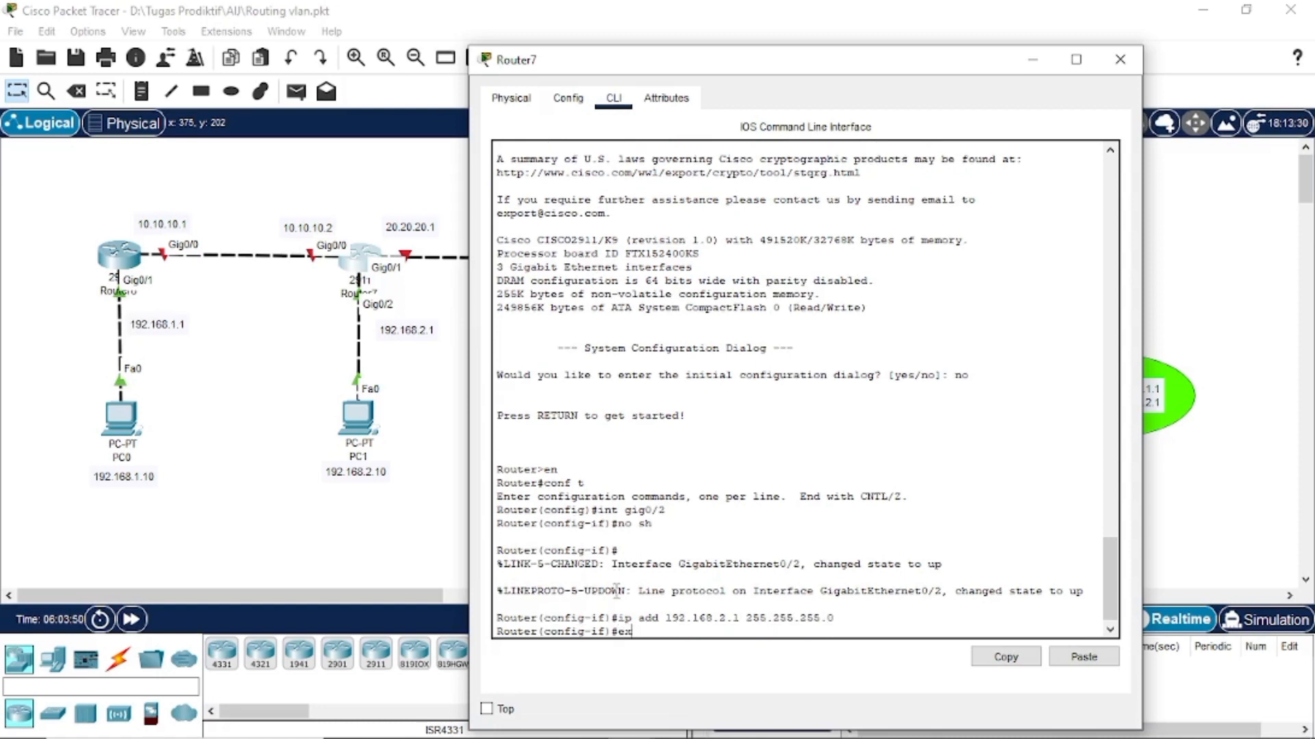
text(ex)
key(Return)
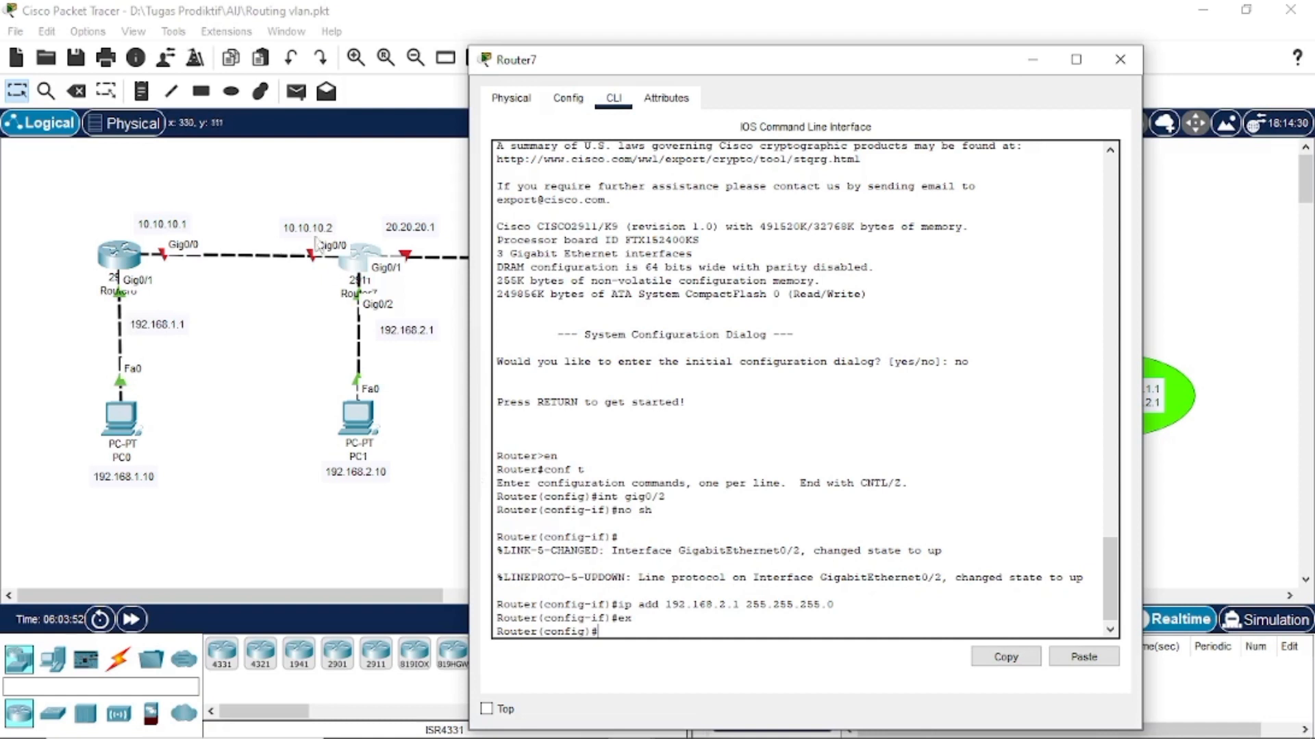
- Enable Router7's interface gig0/0 with IP address 10.10.10.2 and subnet mask 255.255.255.0, and return to global configuration mode
text(int gig0/0)
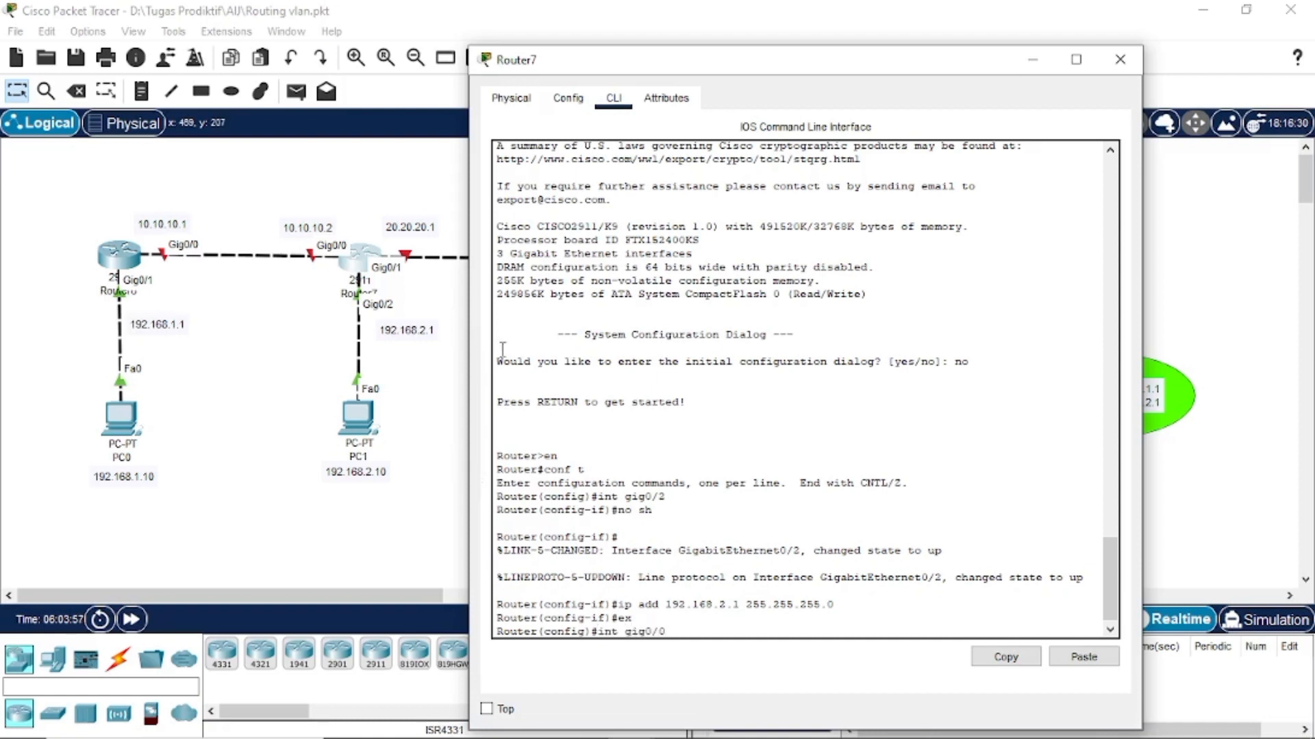
key(Return)
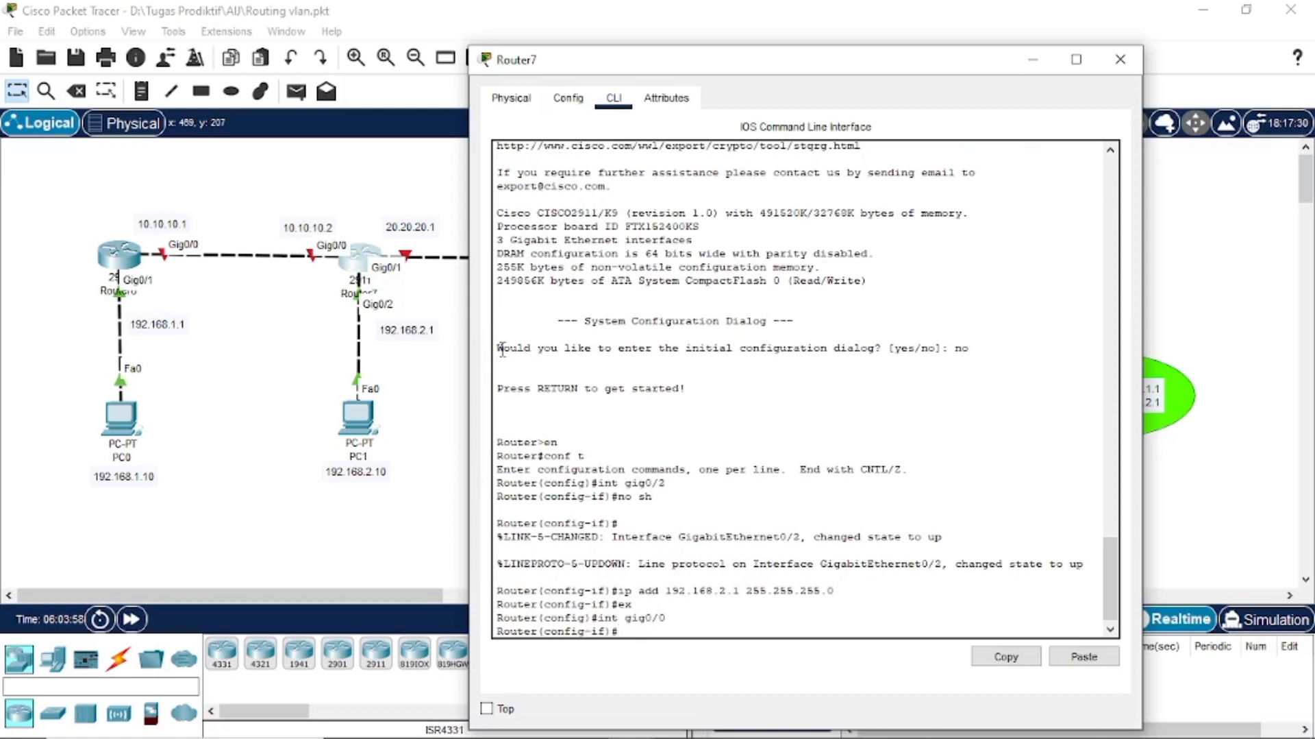
text(no sh)
key(Return)
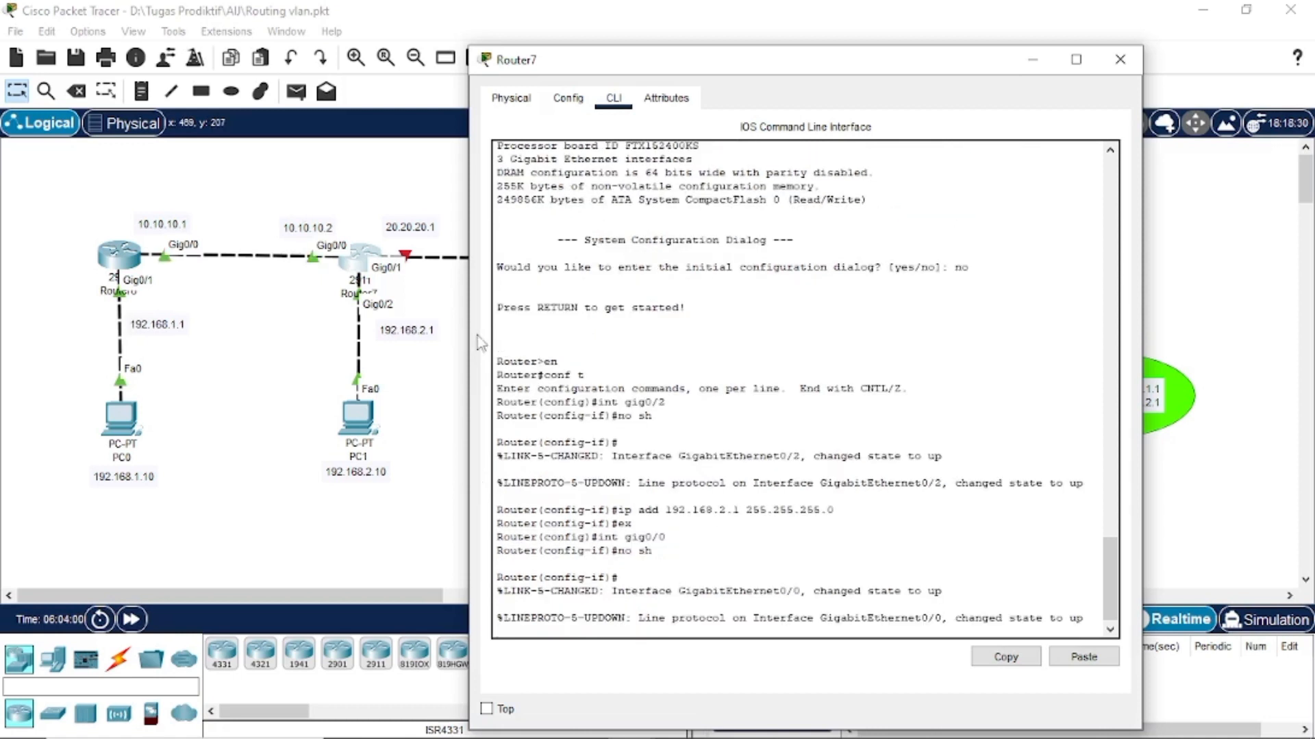
key(Return)
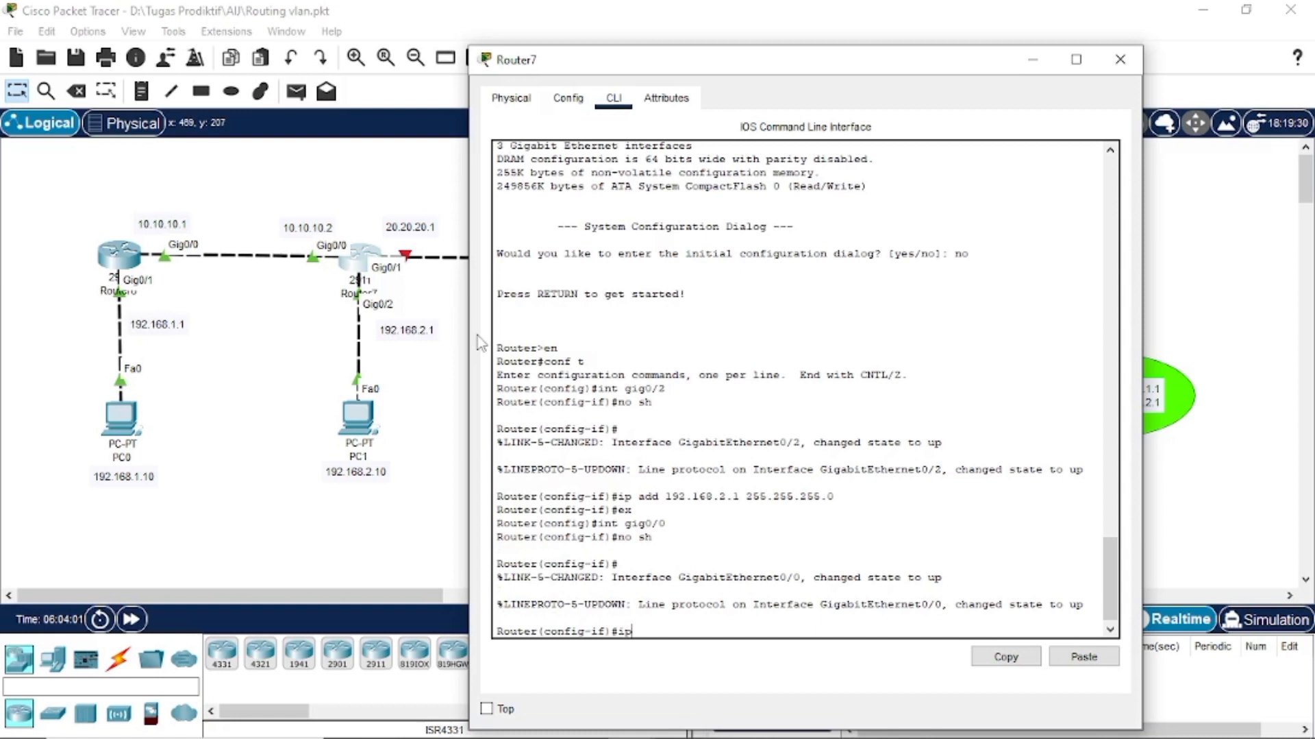
text(10.10.10.2 255.255.255.0)
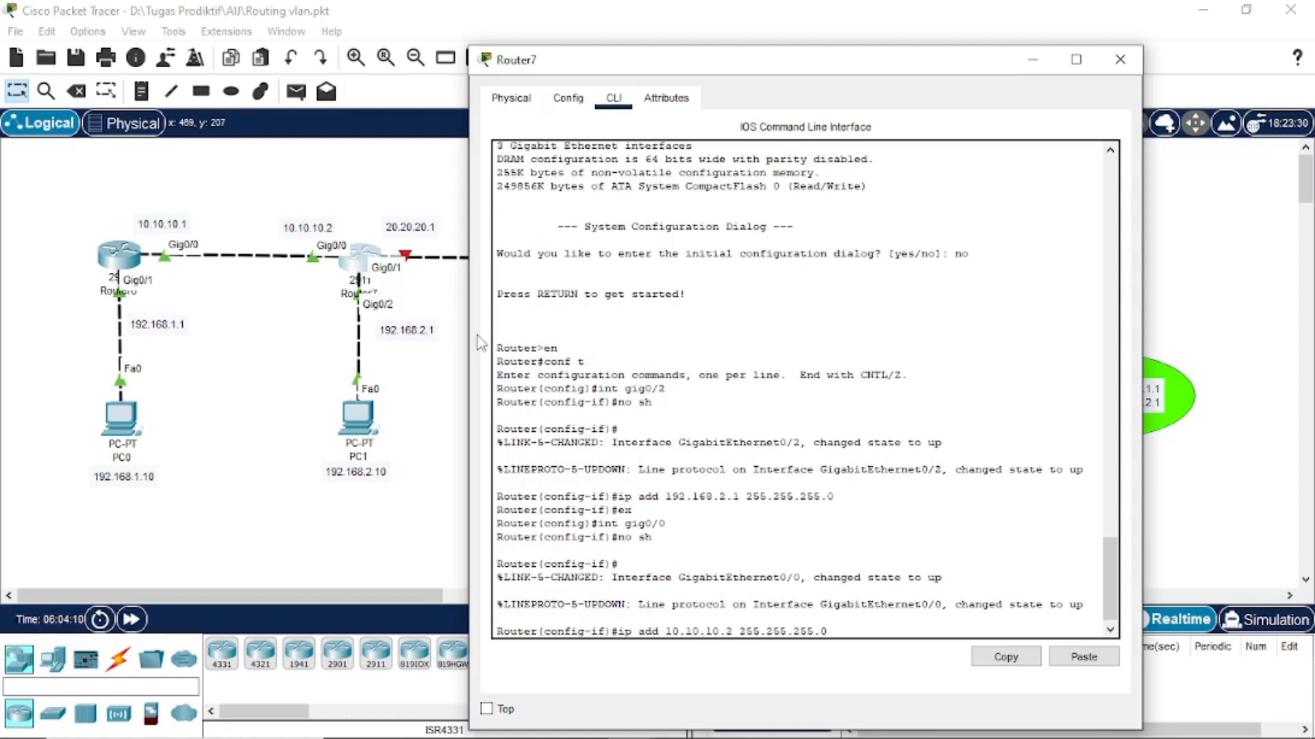
key(Return)
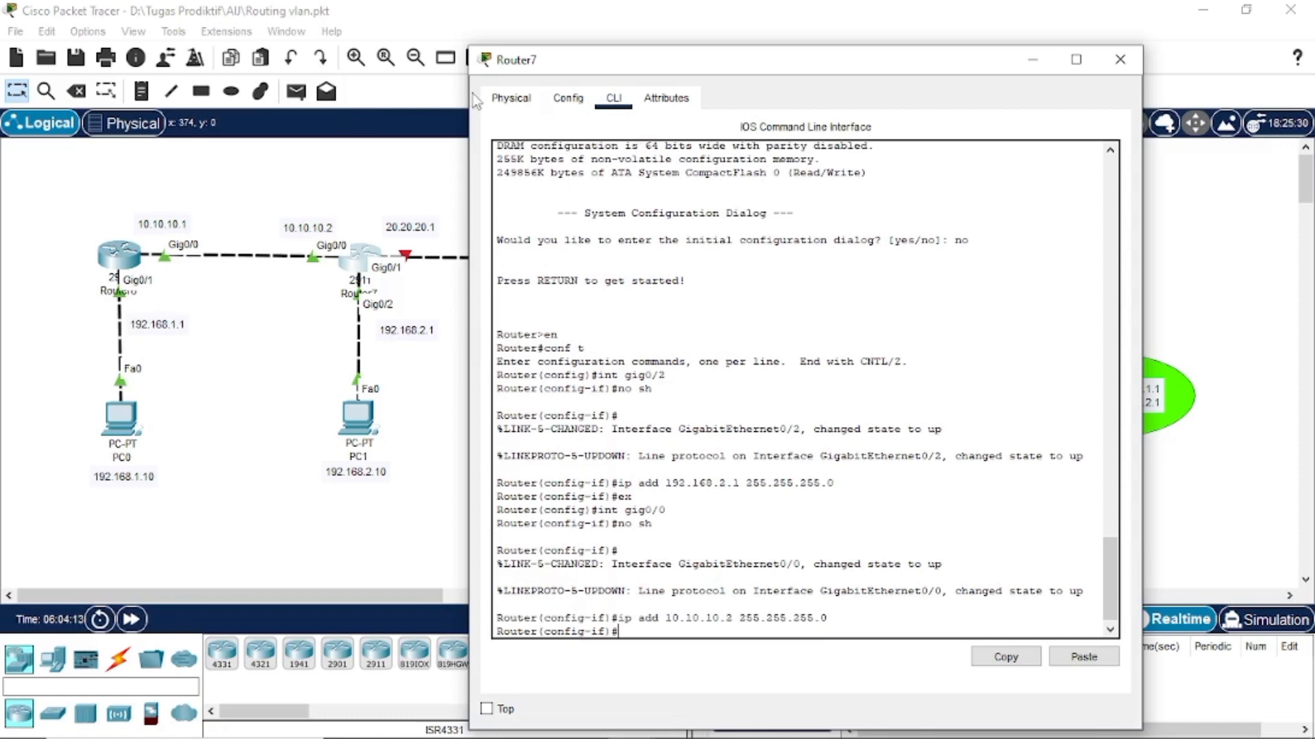
mouse_move(525, 64)
mouse_down()
mouse_move(550, 63)
mouse_move(533, 75)
mouse_up()
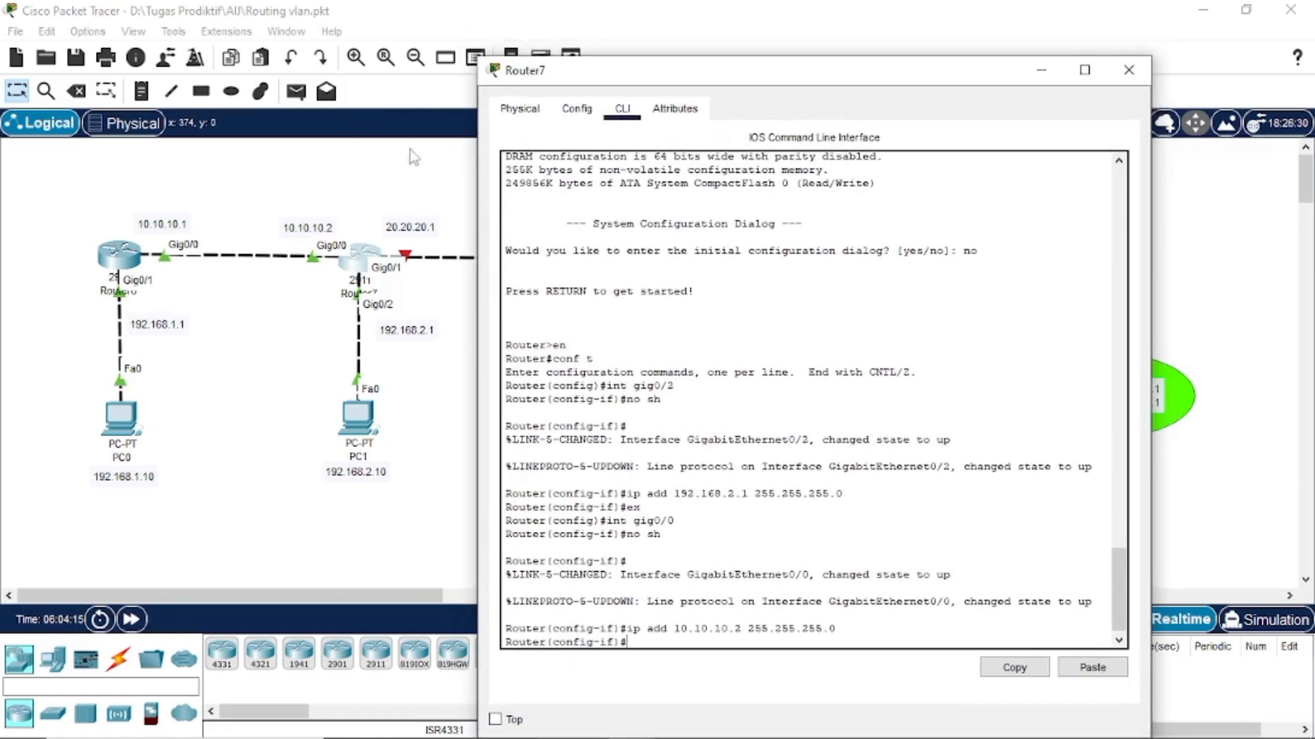
click(294, 365)
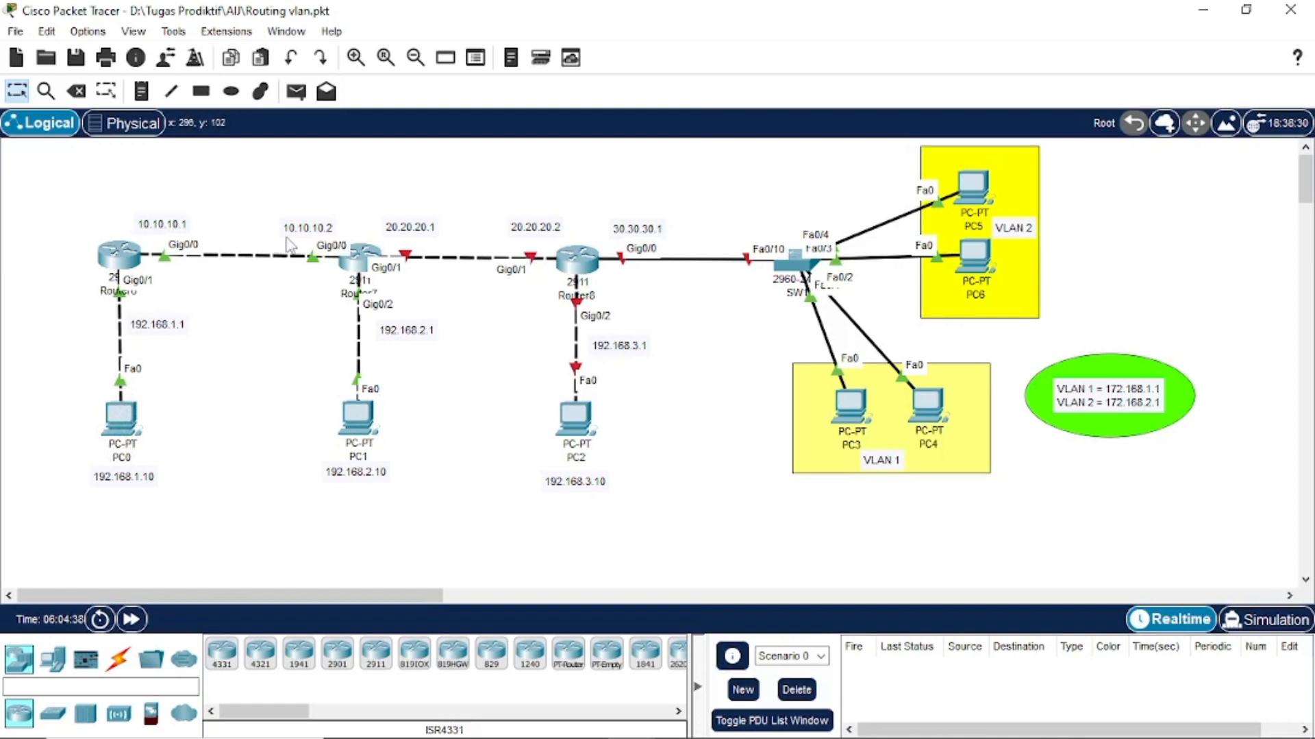
click(360, 264)
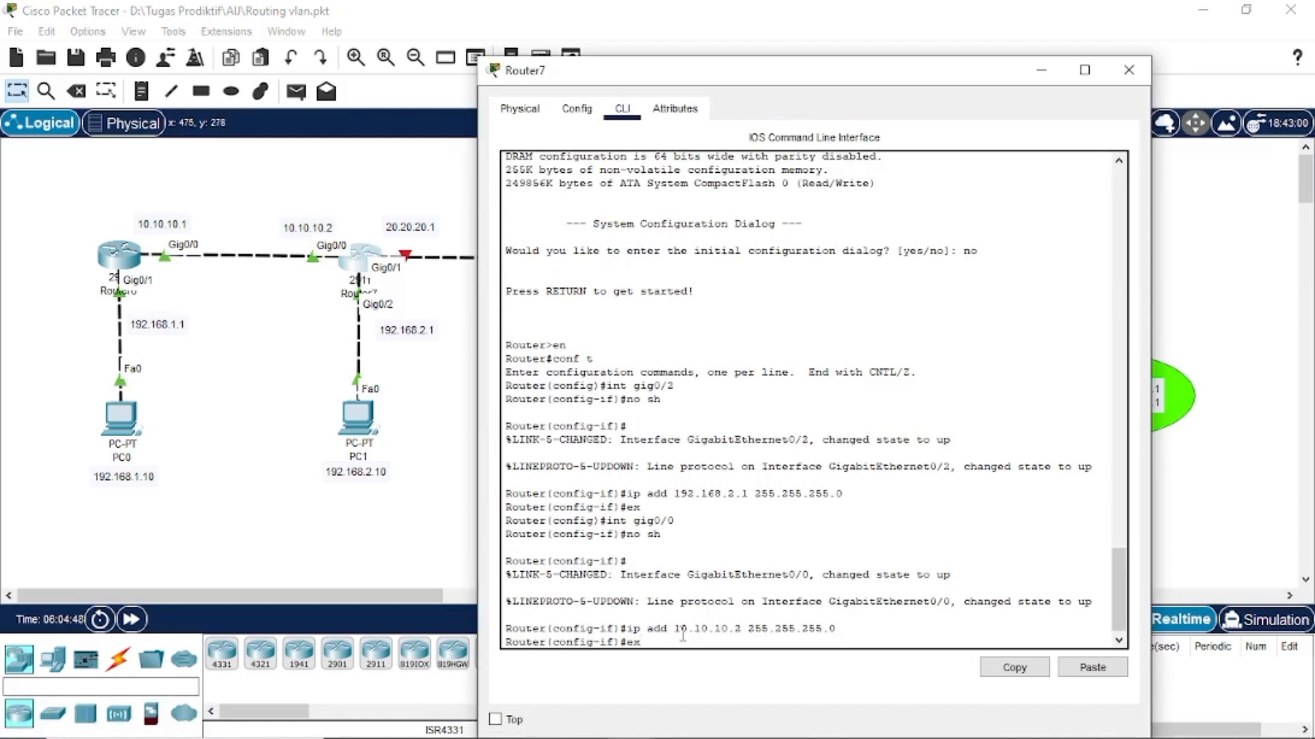
key(Return)
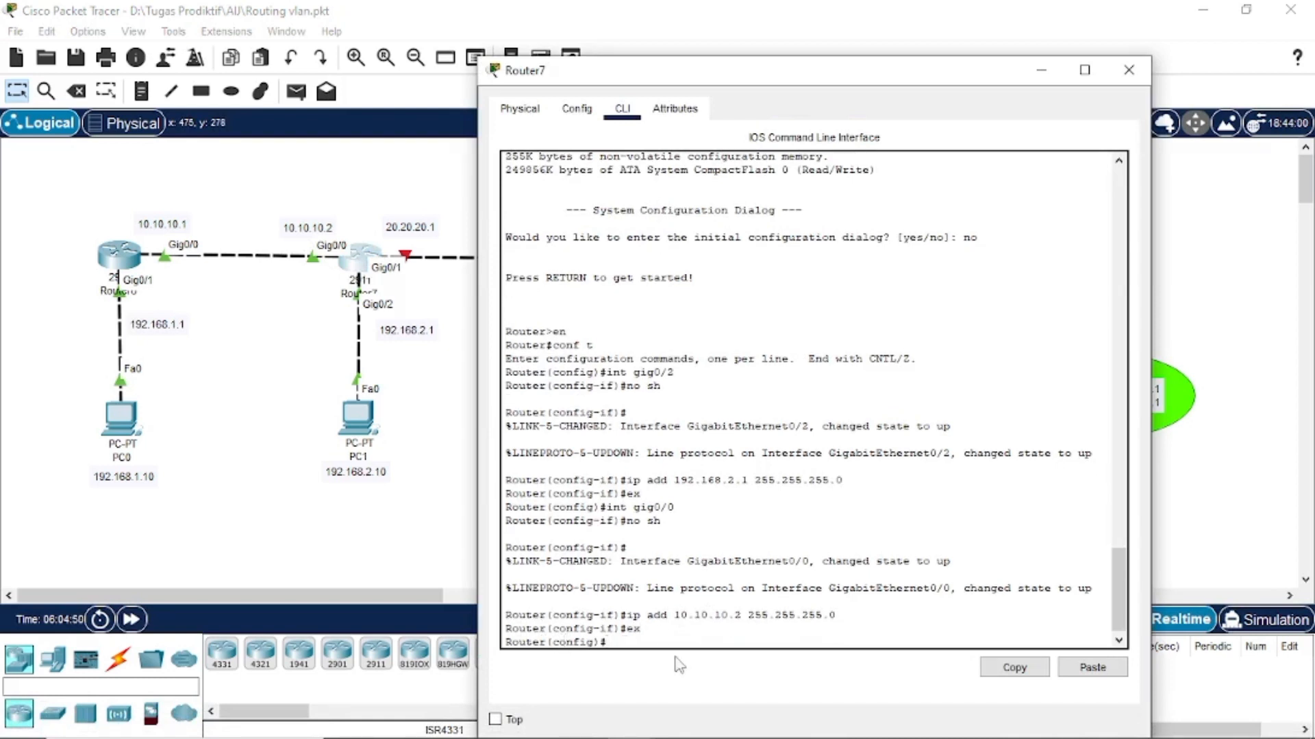
- Add a static route on Router7 to network 192.168.1.0 with mask 255.255.255.0 via next hop 10.10.10.1
text(ip route 1)
text(92.168.1.0)
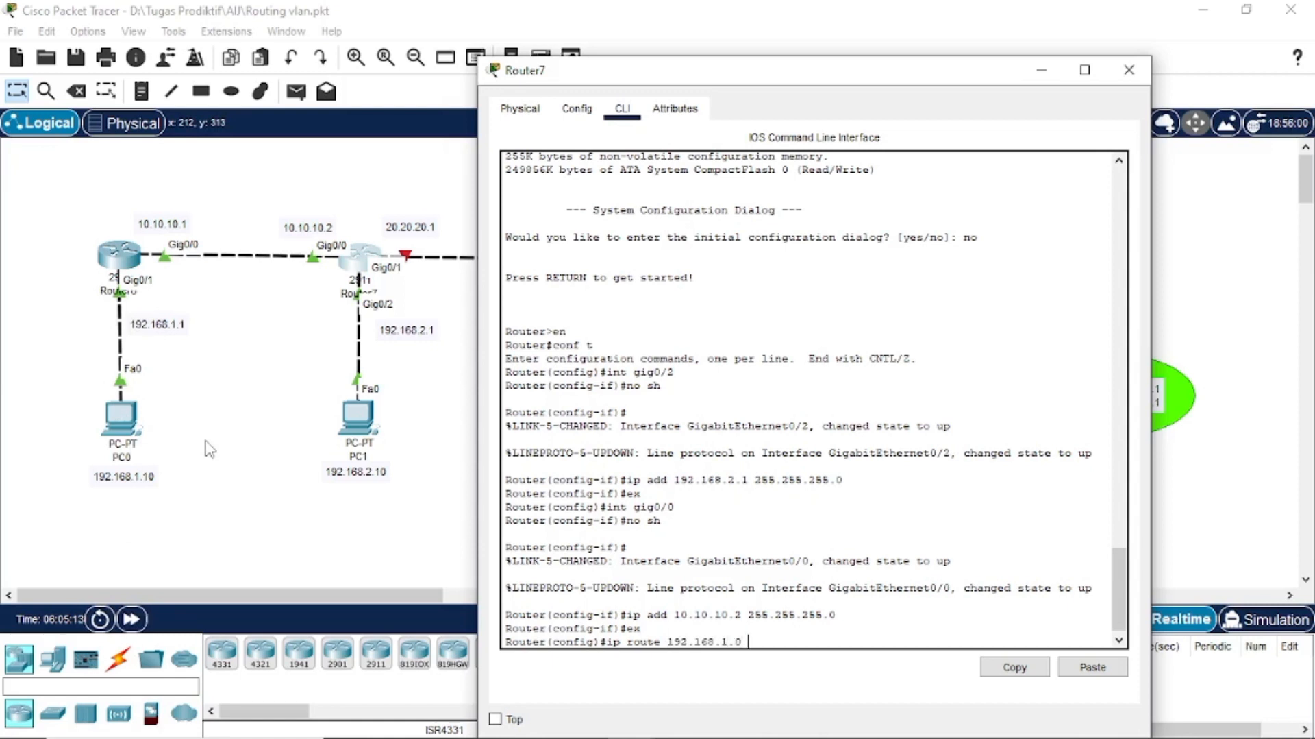
text( 255.255.255.0)
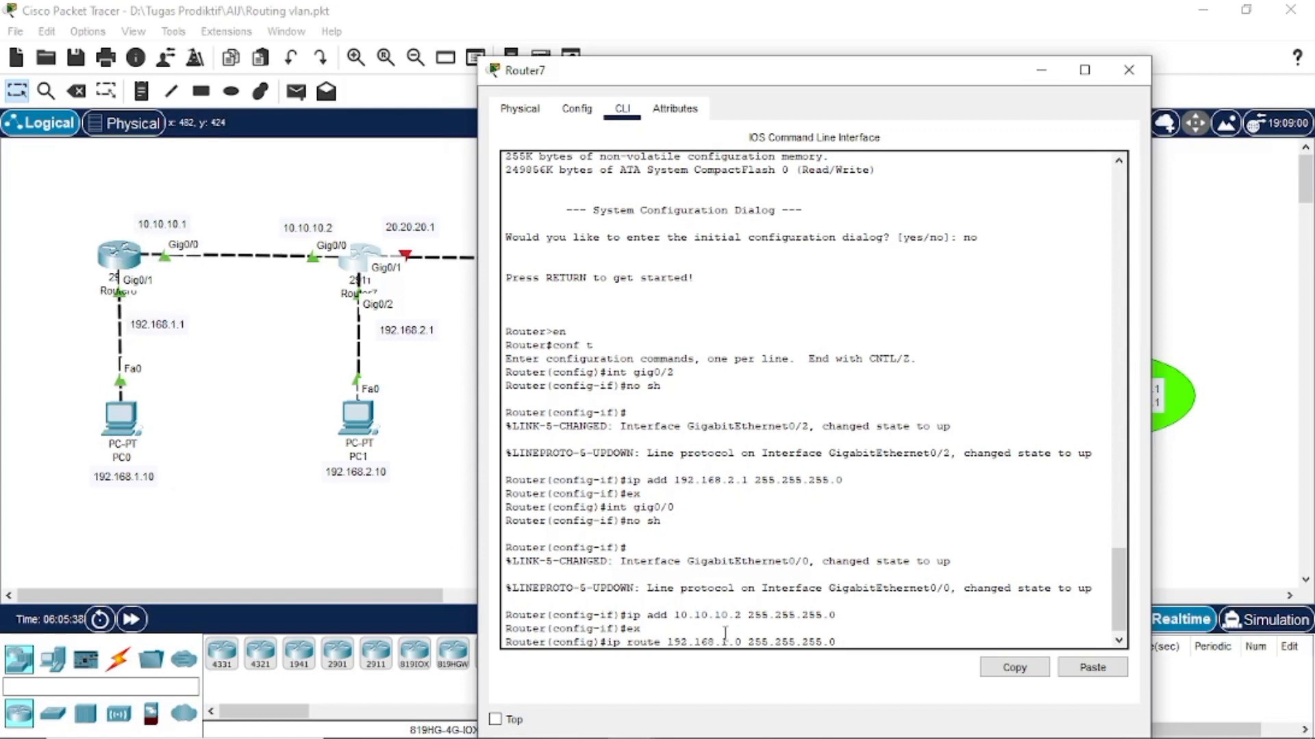
text(10.10.)
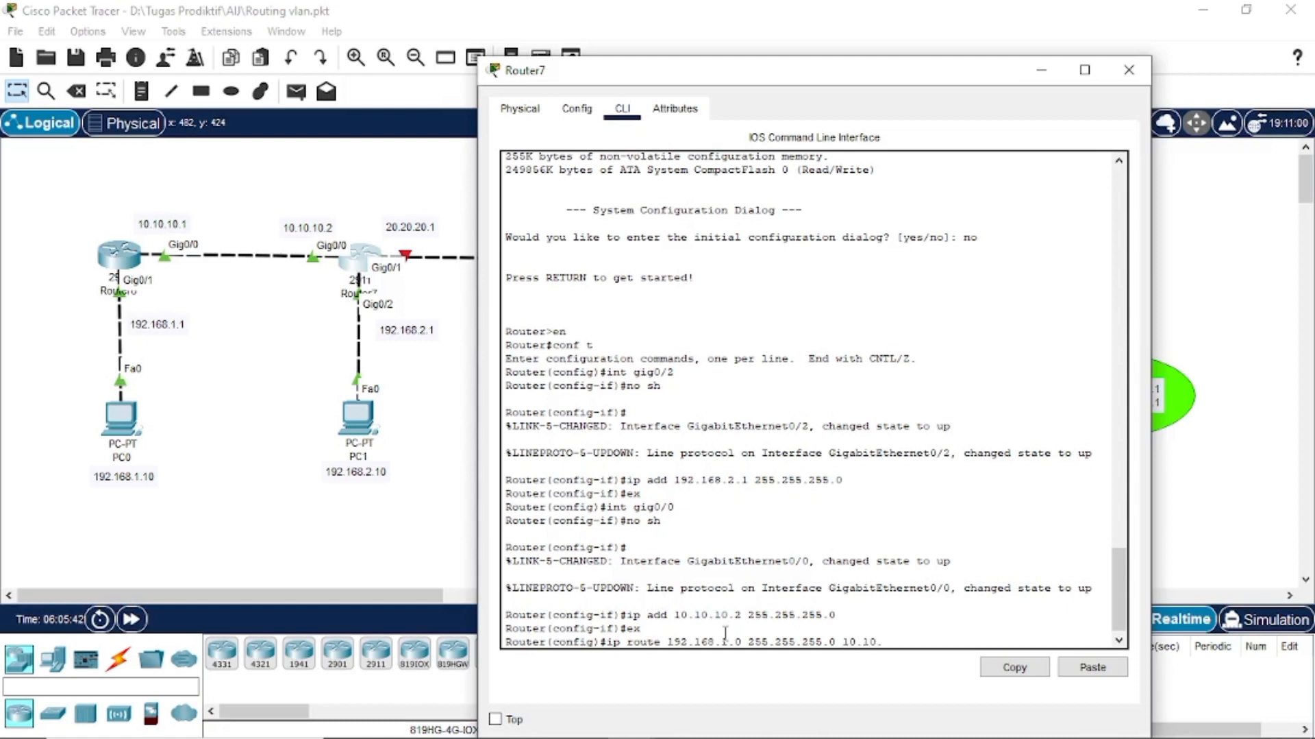
text(10.1)
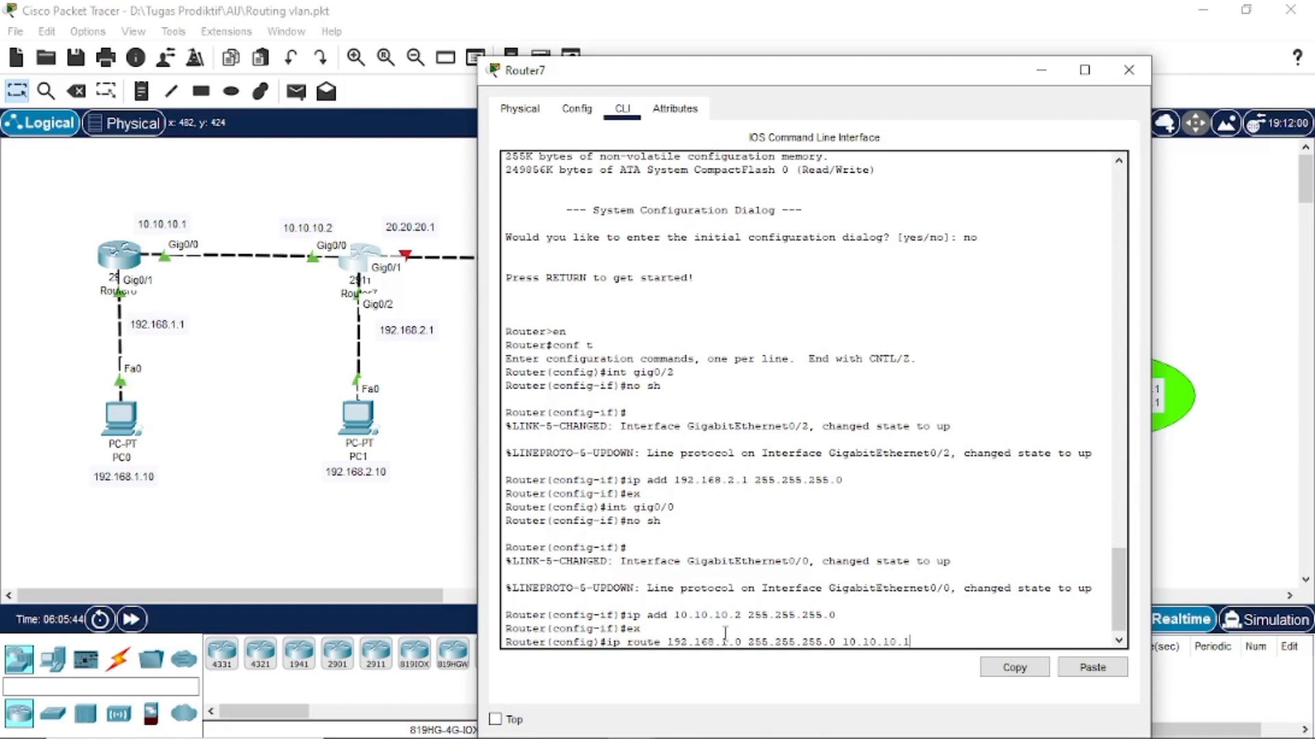
key(Return)
- Display Router7's routing table from configuration mode and examine its connected networks and the static route to PC0's network
text(do show ip route)
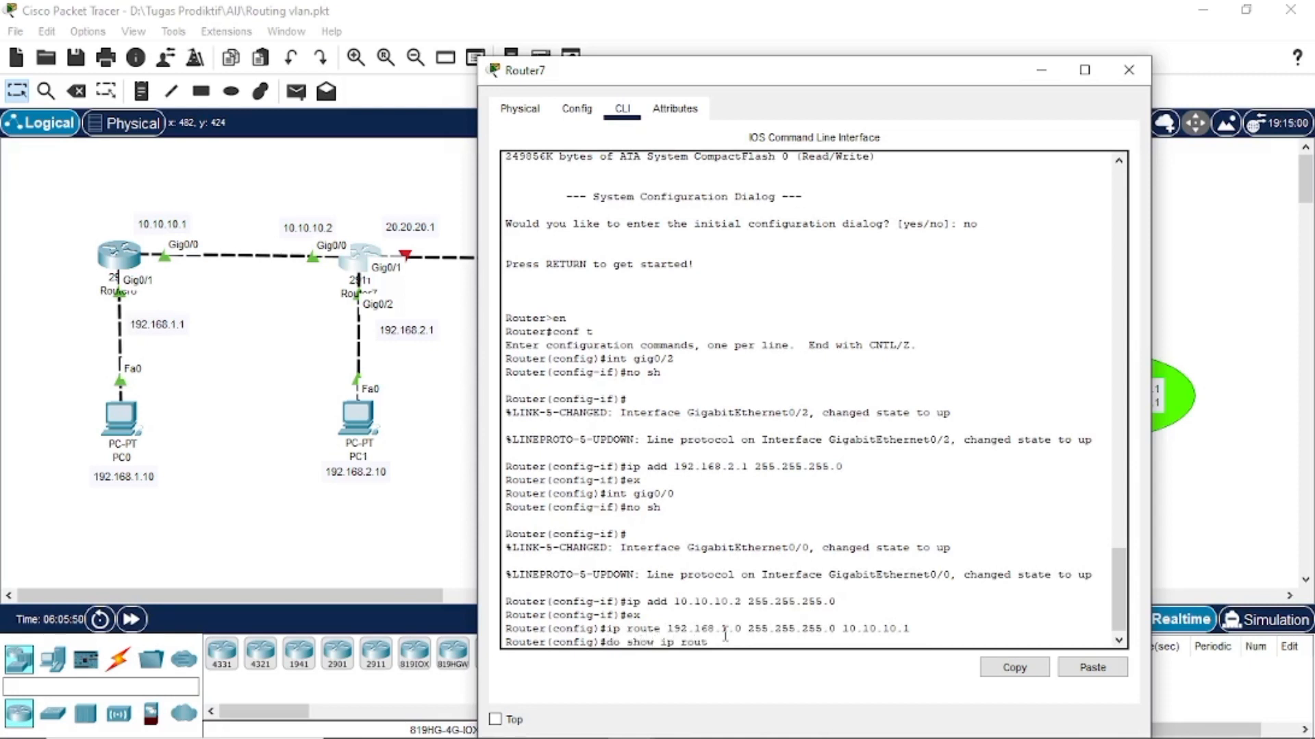
key(Return)
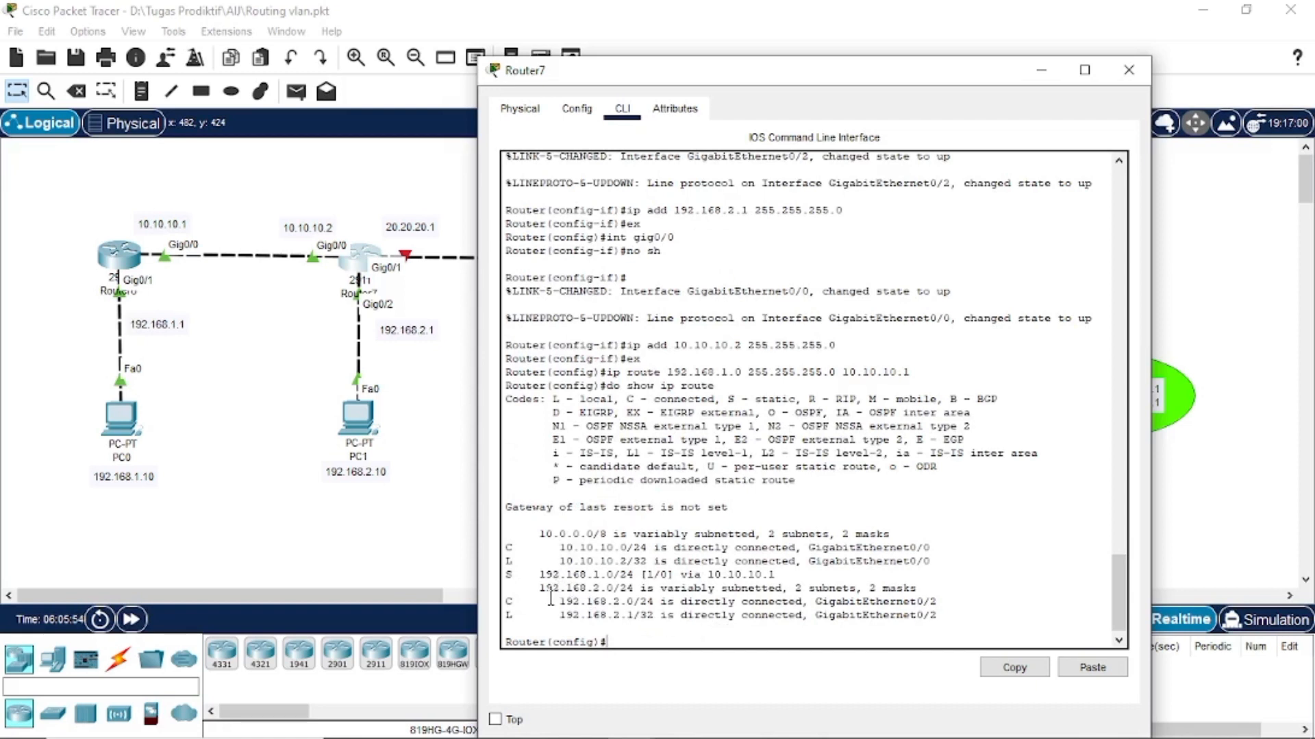
drag(560, 546, 769, 547)
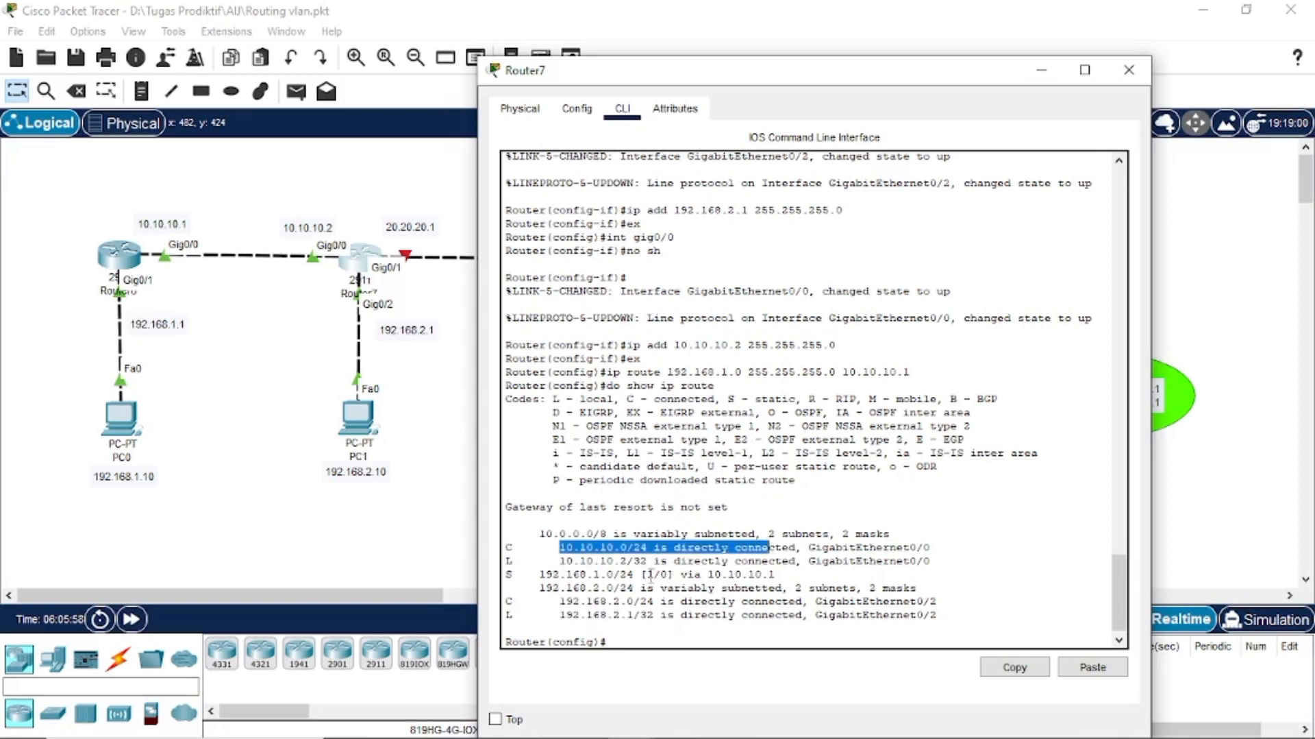
drag(687, 574, 780, 574)
drag(508, 569, 507, 574)
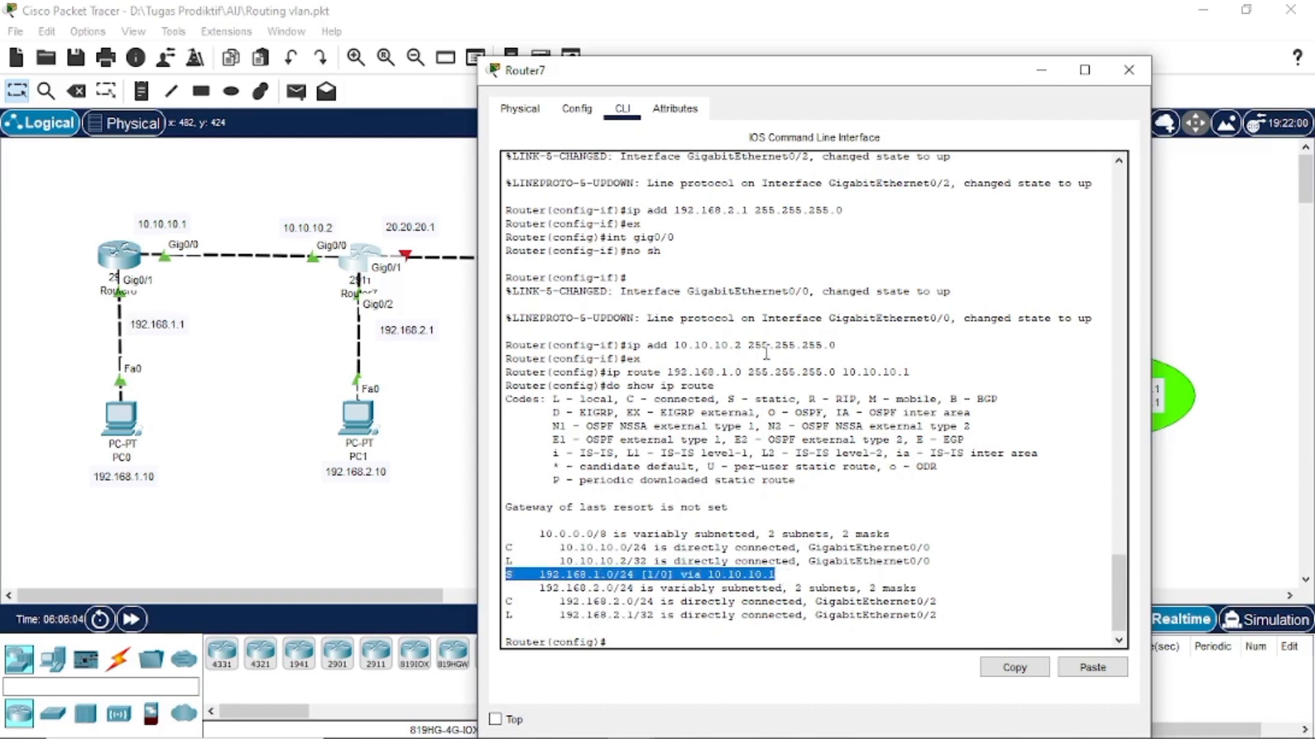
drag(760, 398, 796, 398)
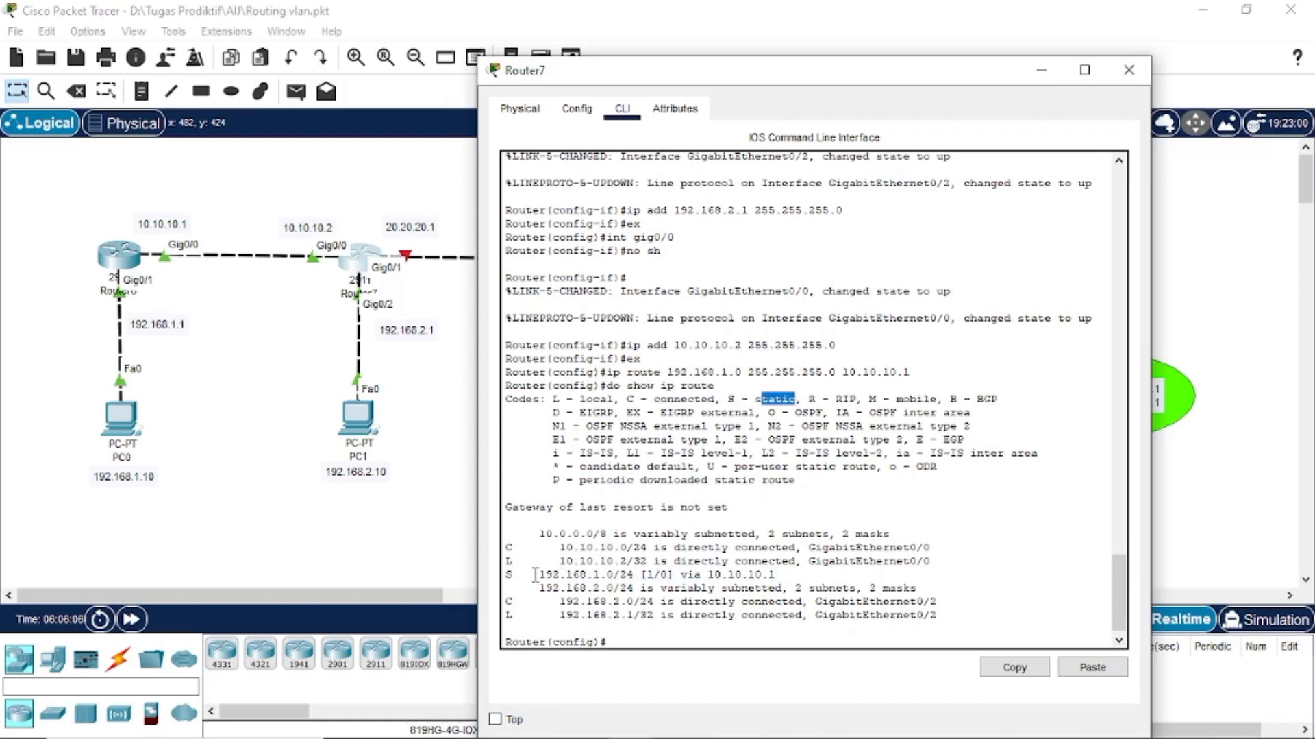
drag(540, 574, 778, 574)
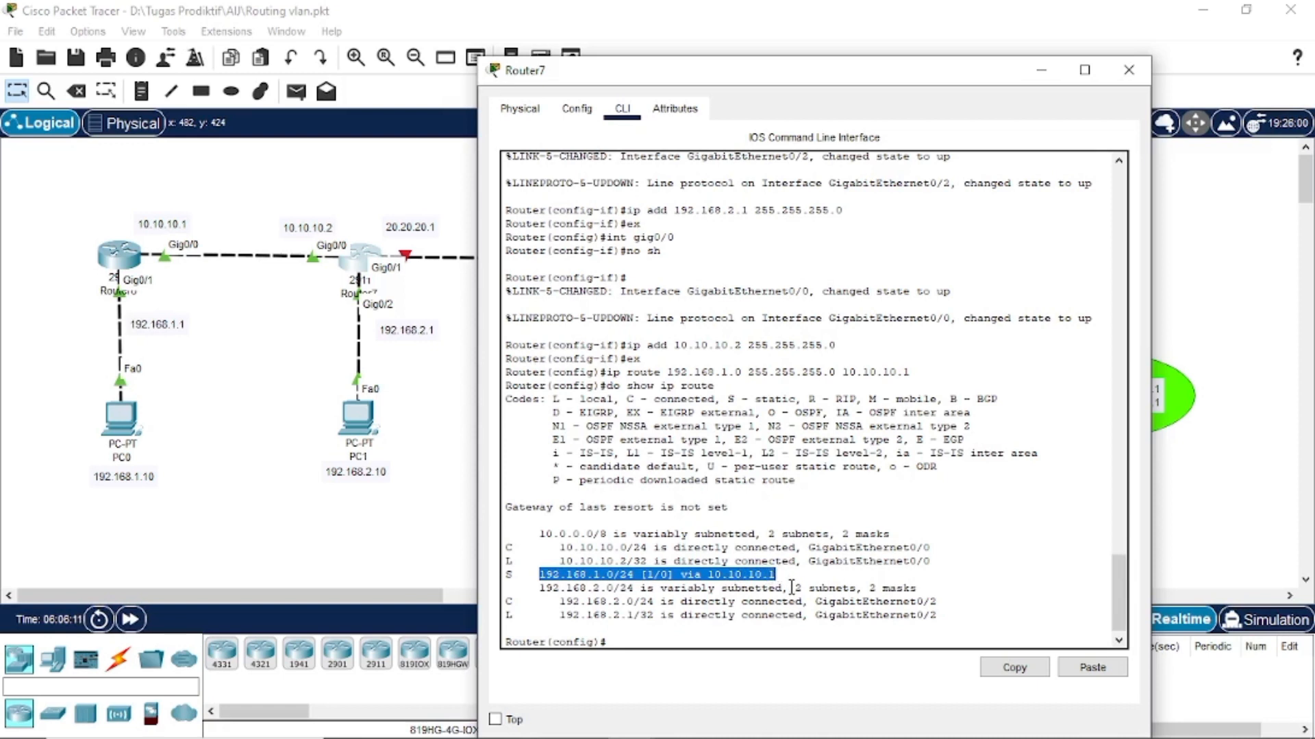
click(786, 574)
mouse_move(782, 586)
mouse_down()
mouse_move(671, 589)
mouse_move(507, 560)
mouse_move(576, 575)
mouse_move(541, 575)
mouse_move(781, 576)
mouse_up()
click(783, 576)
click(779, 583)
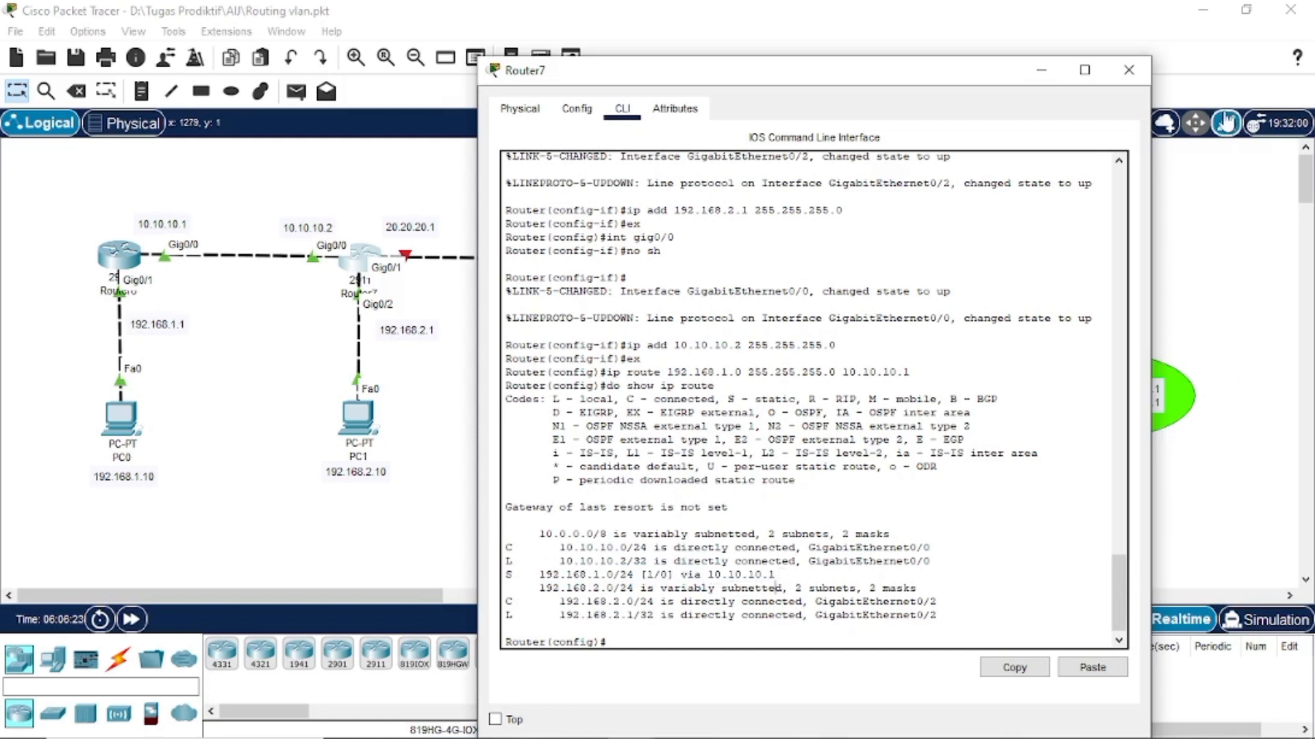
- Add a static route on Router6 to network 192.168.2.0 with mask 255.255.255.0 via next hop 10.10.10.2
click(1129, 72)
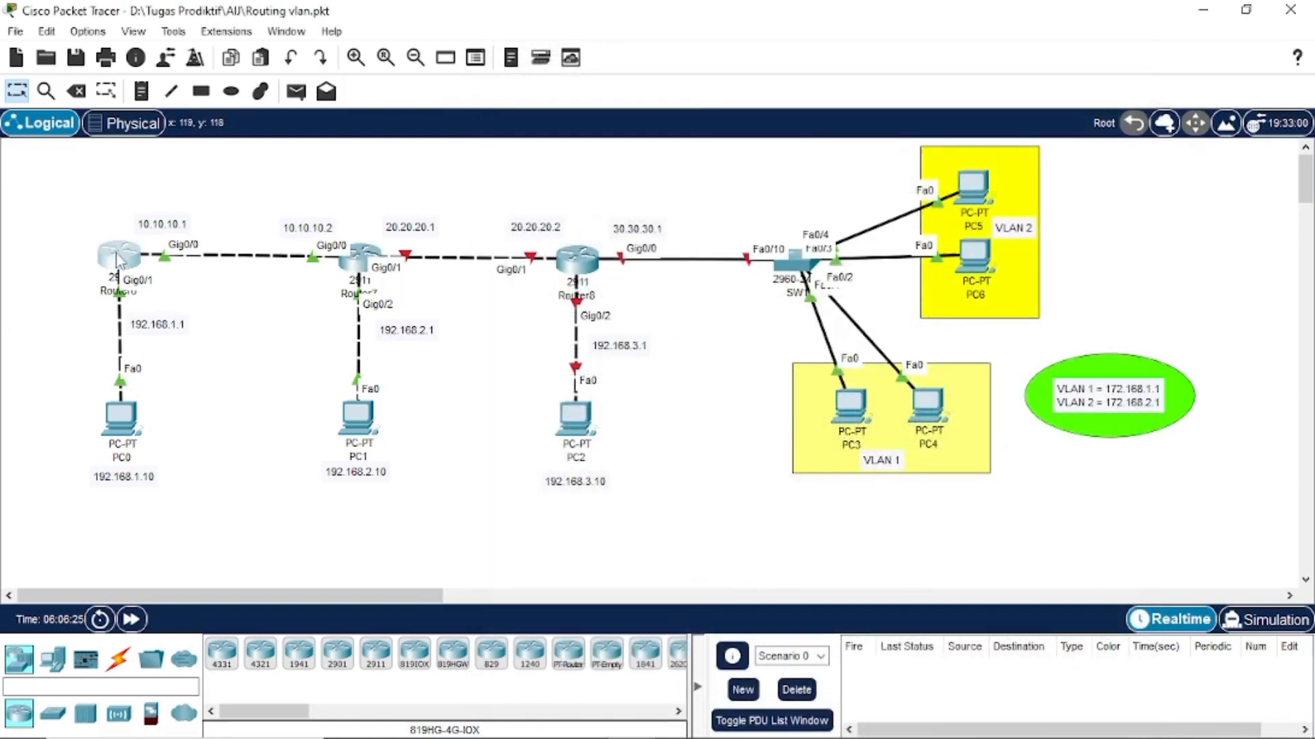
click(104, 264)
drag(632, 71, 716, 60)
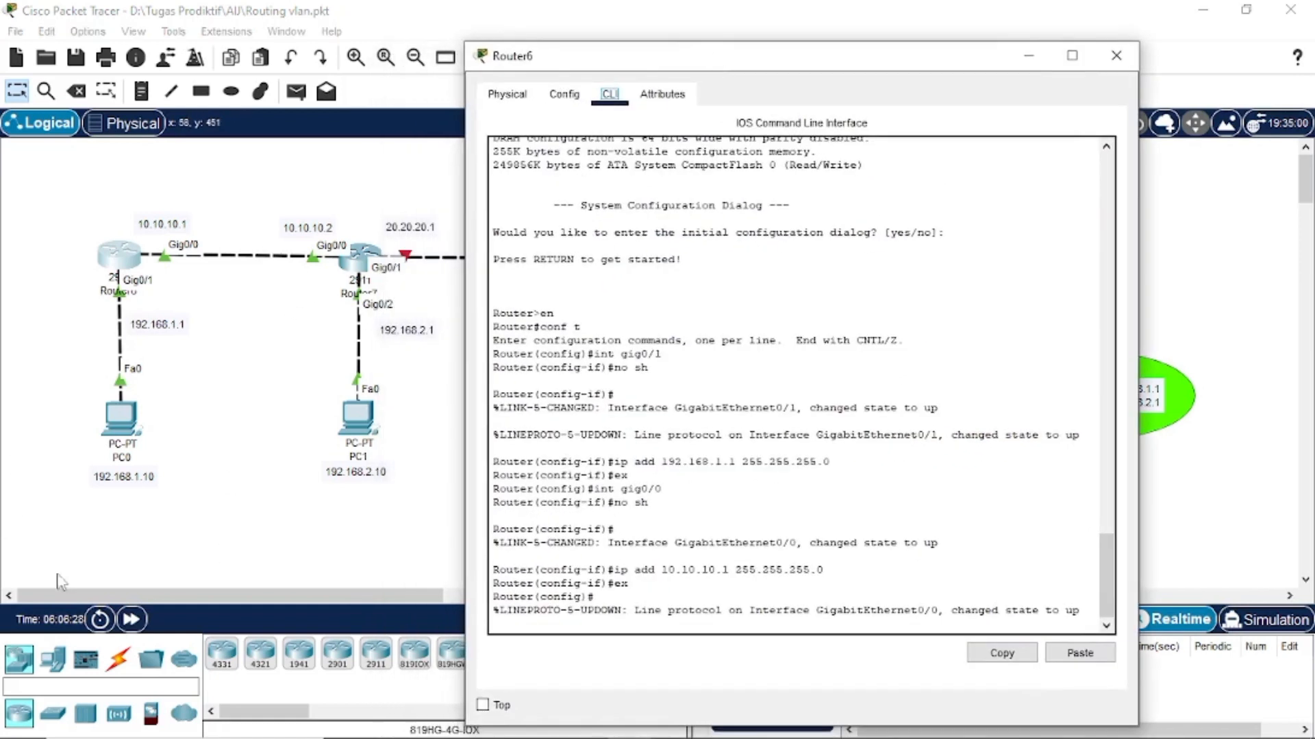
click(525, 619)
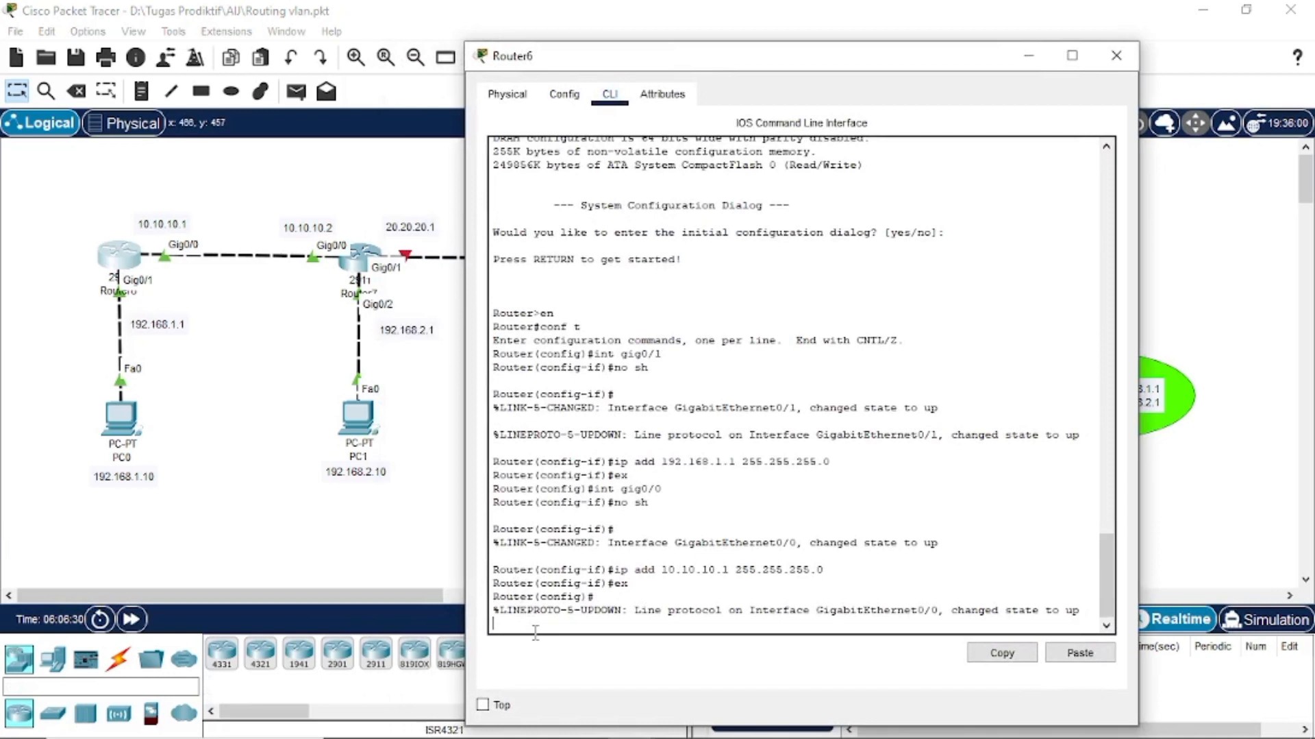
key(Return)
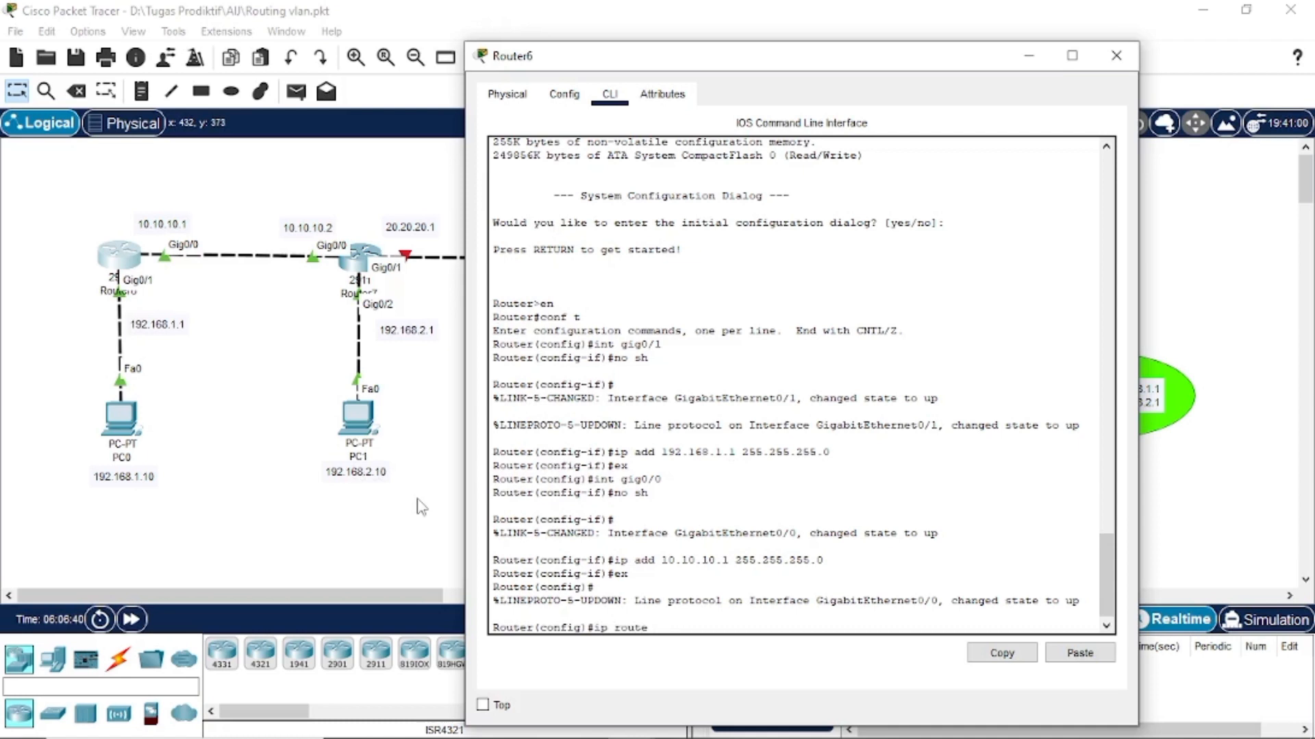
text(68.2.0 255.255.255.0 10.10.10.2)
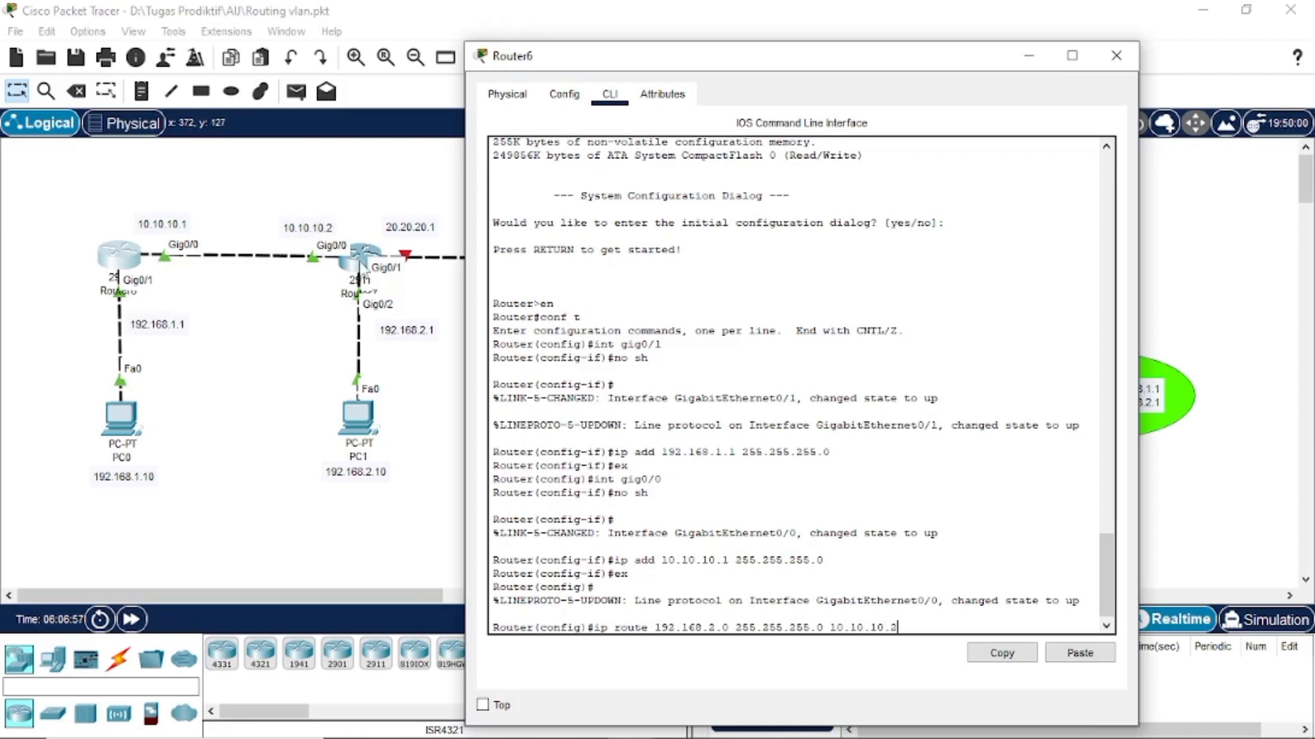
key(Return)
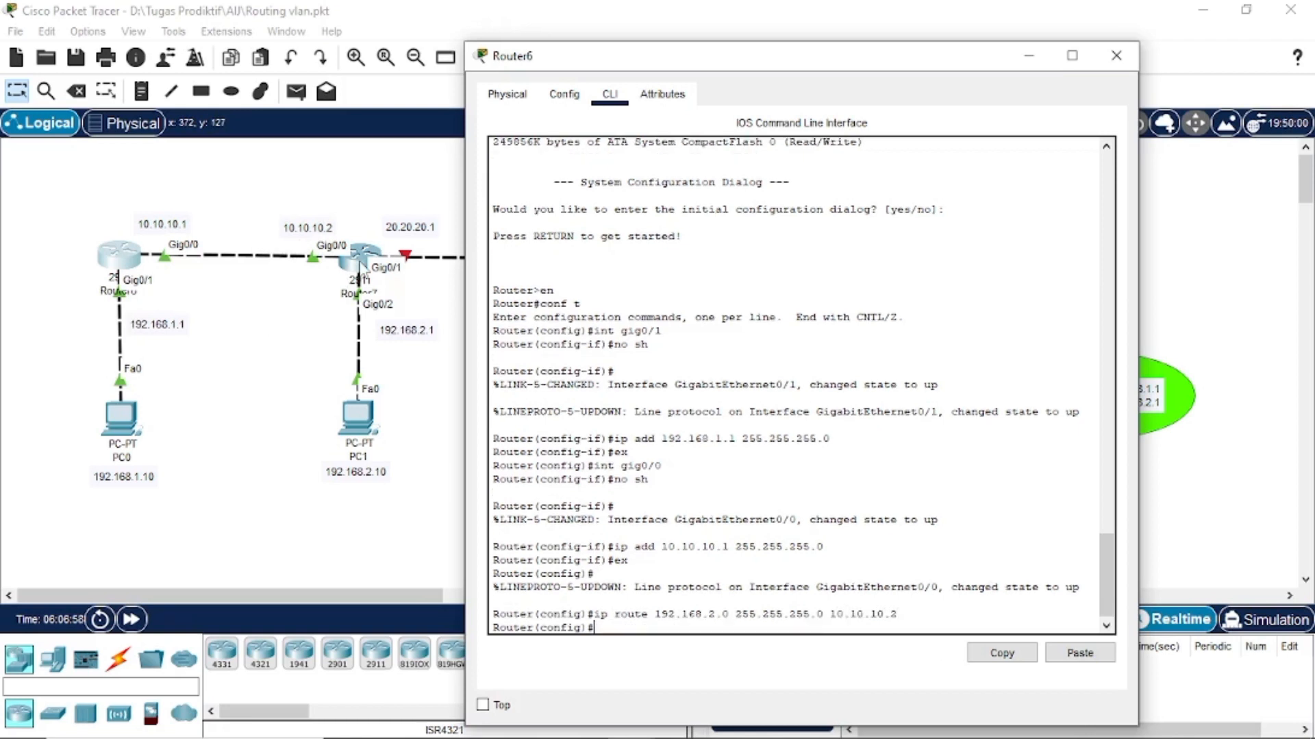
- Display Router6's routing table from configuration mode and examine the static route to PC1's network and its next hop
text(ip)
key(BackSpace)
key(BackSpace)
key(BackSpace)
text(do shpw)
key(Return)
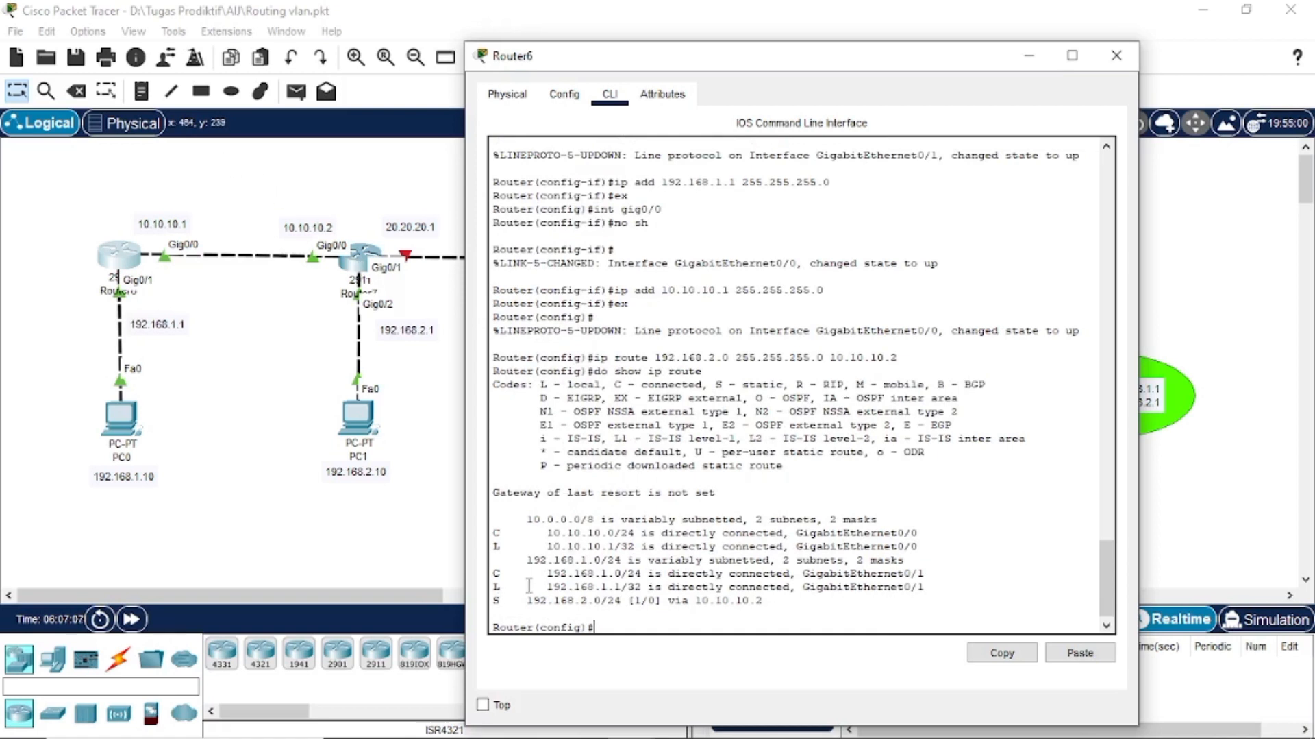
drag(527, 600, 600, 606)
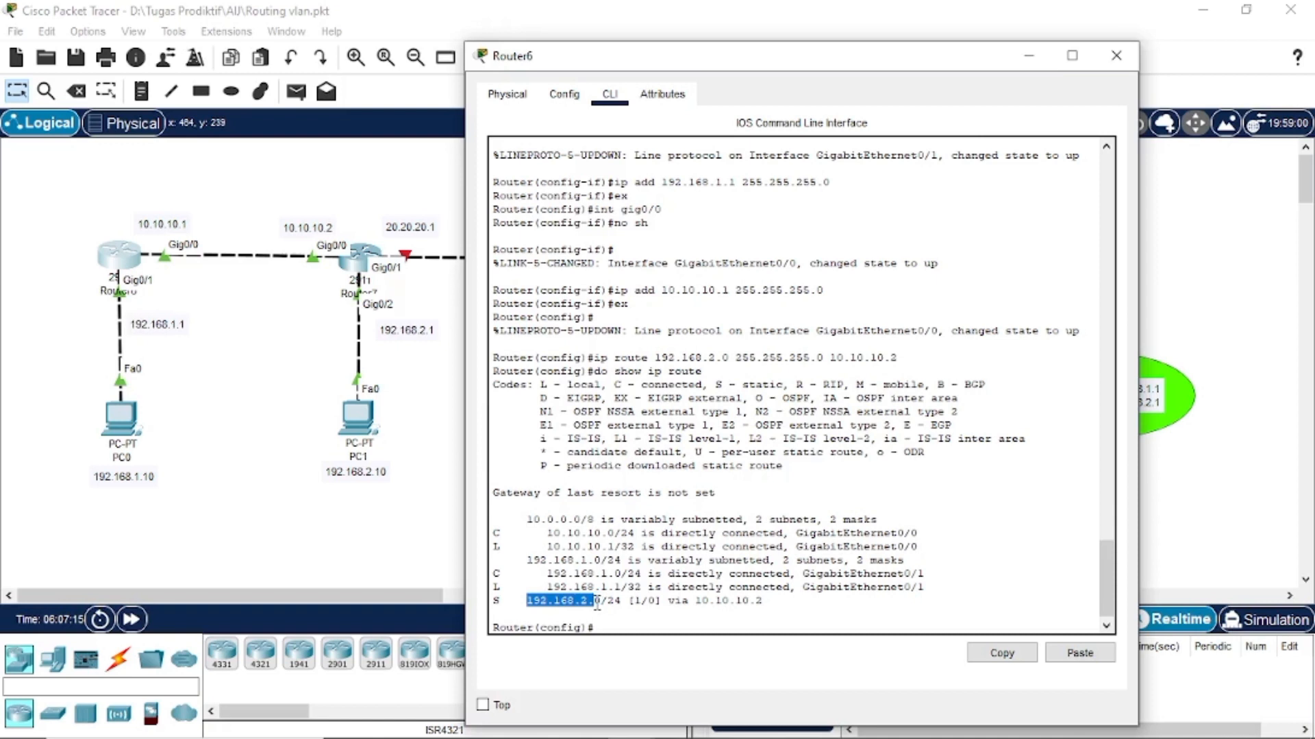
drag(593, 603, 765, 600)
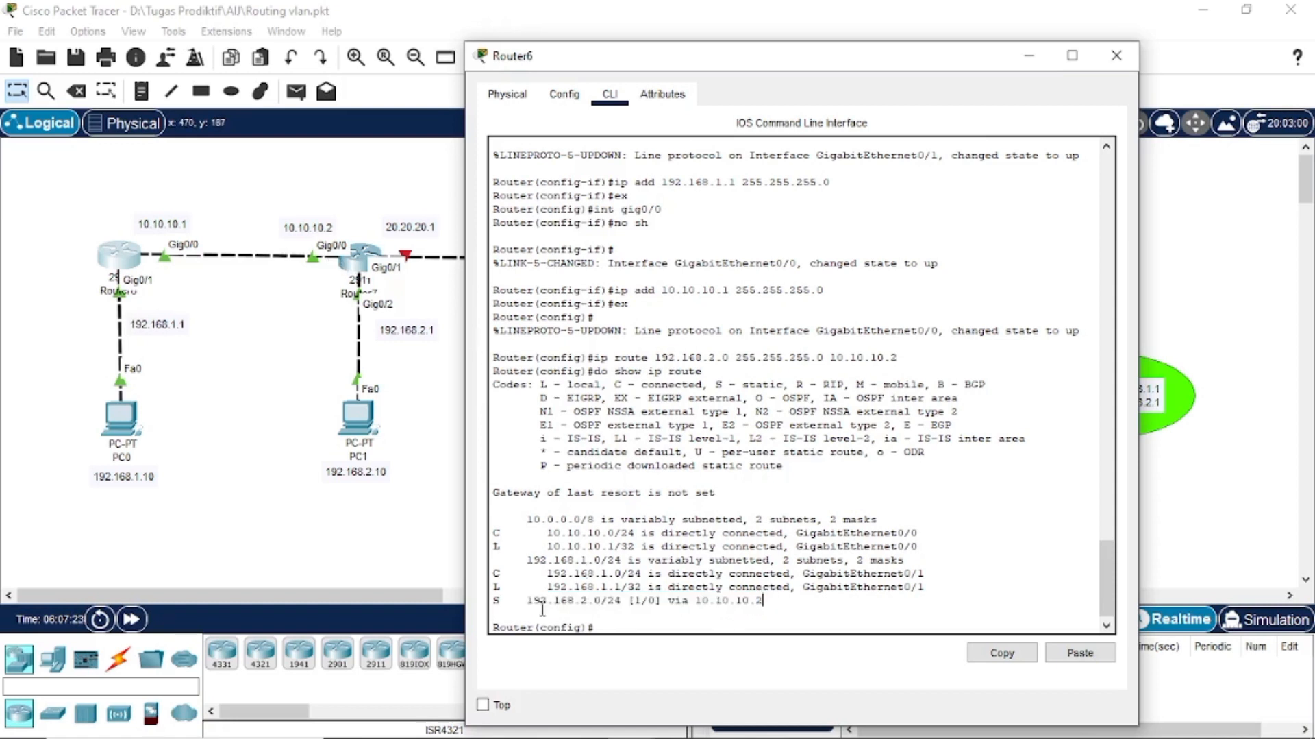
click(1116, 56)
- Test connectivity with simple PDUs from PC0 to PC1, resending the first one, and delete the test scenario
click(296, 91)
click(121, 419)
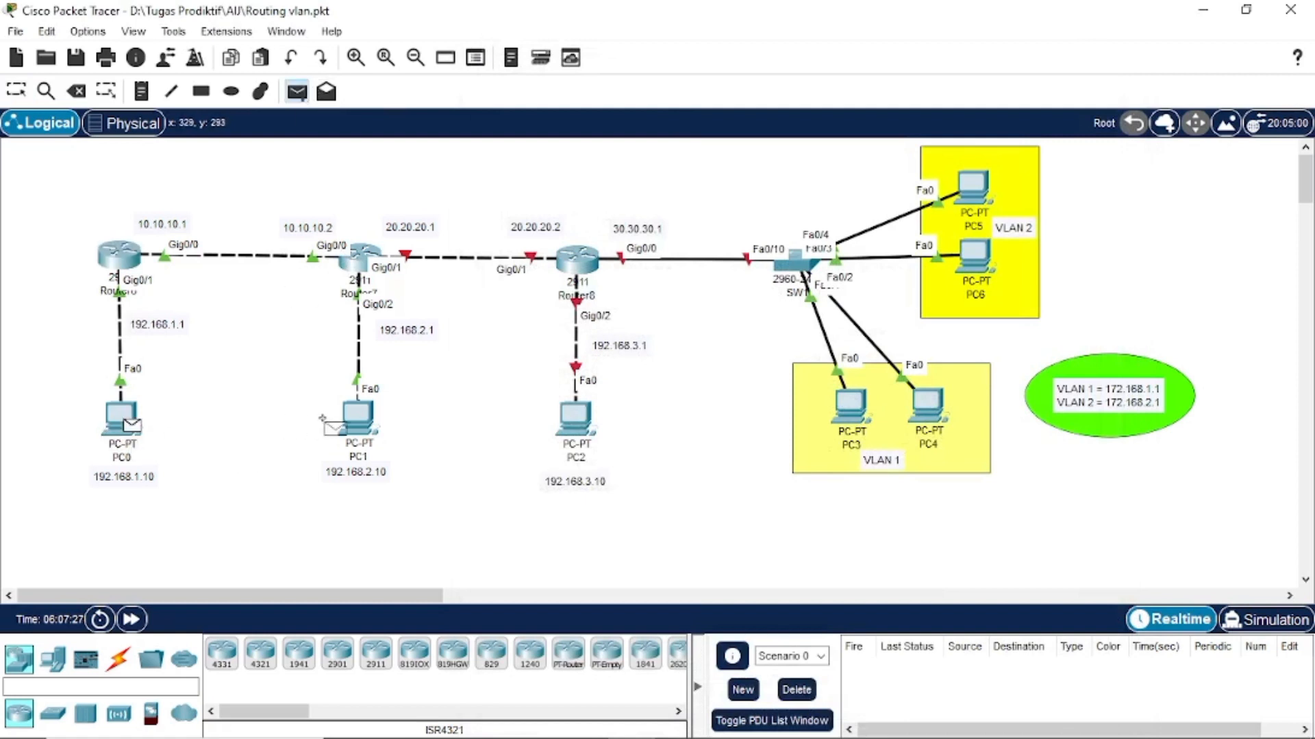
click(357, 431)
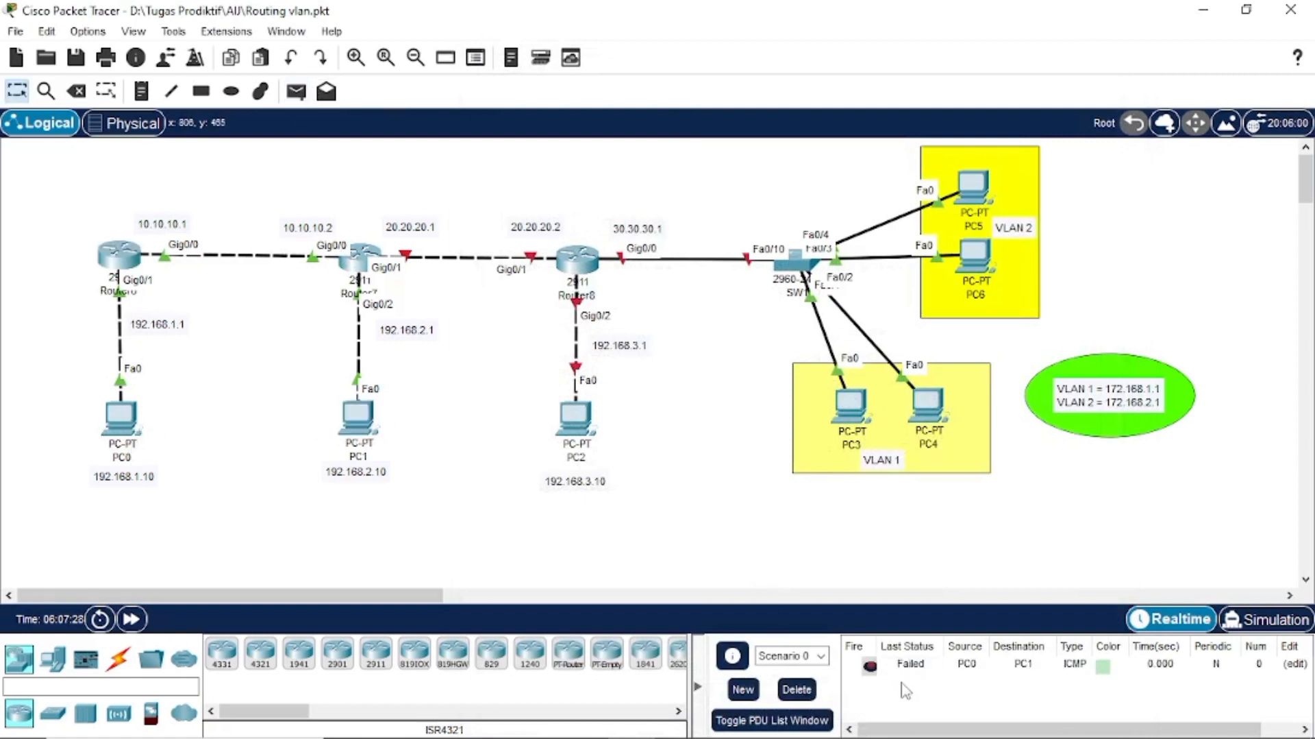
click(871, 664)
click(870, 664)
click(296, 92)
click(121, 416)
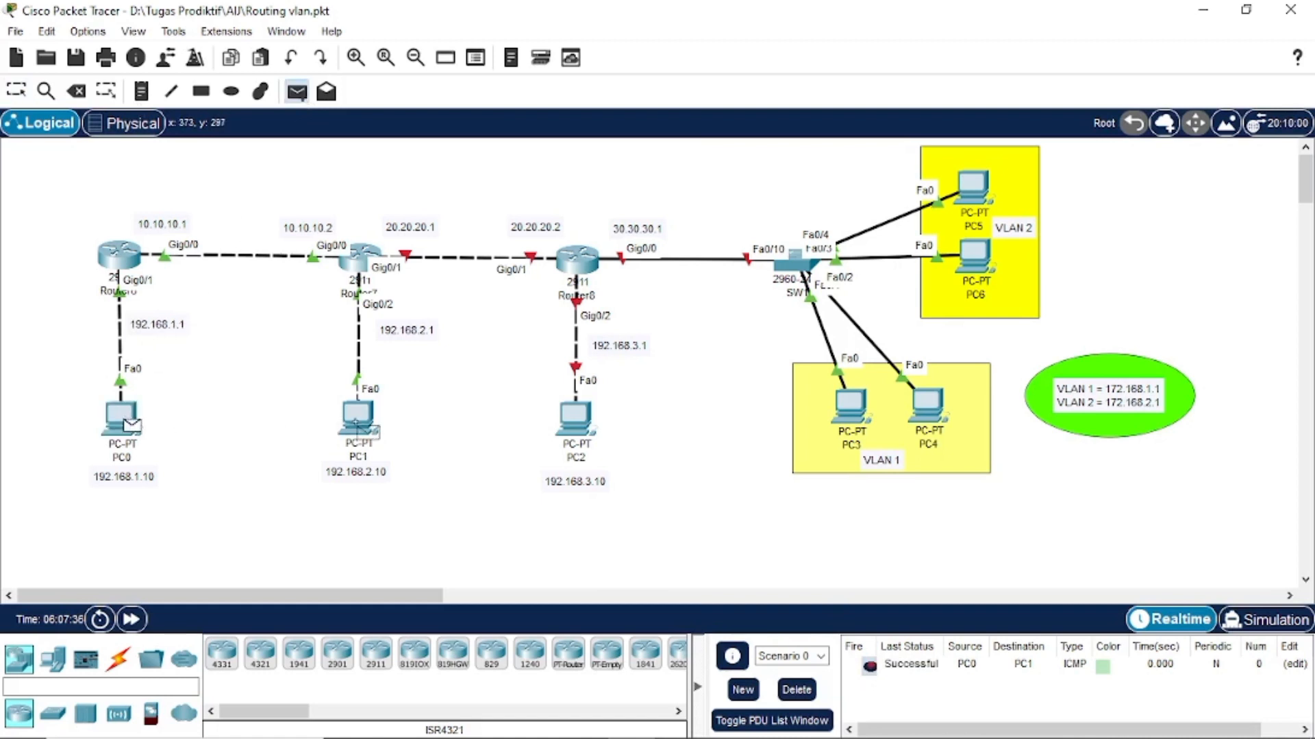
click(359, 418)
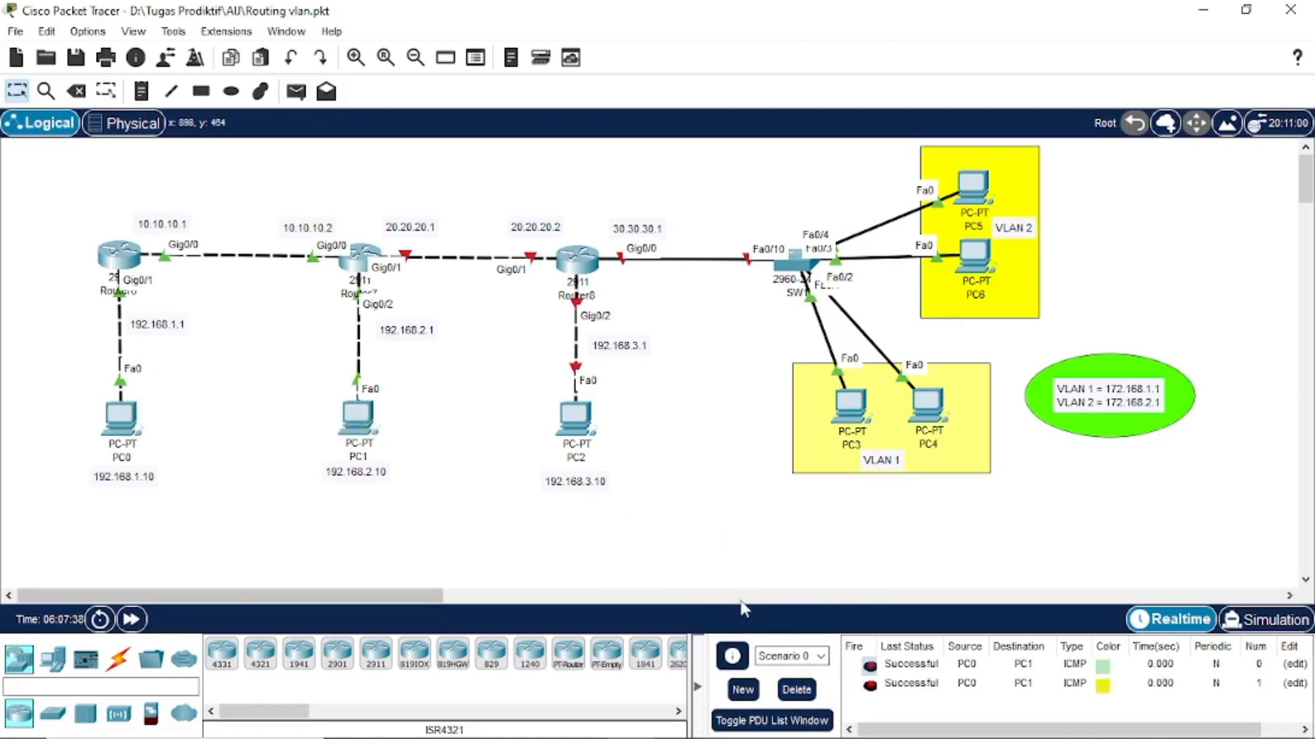
click(796, 692)
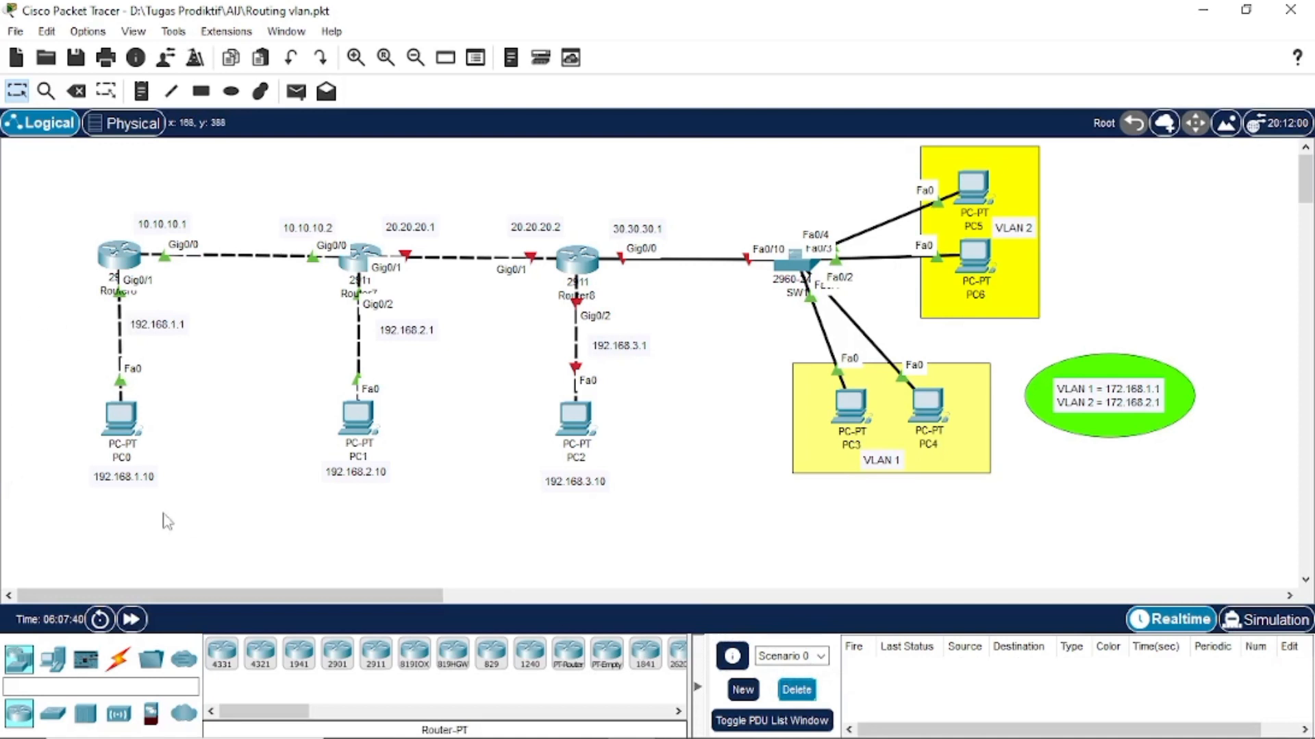
- Send simple PDUs between PC0 and PC1 in both directions to test the routes, and clear the test scenario
drag(50, 214, 456, 533)
click(455, 533)
click(296, 91)
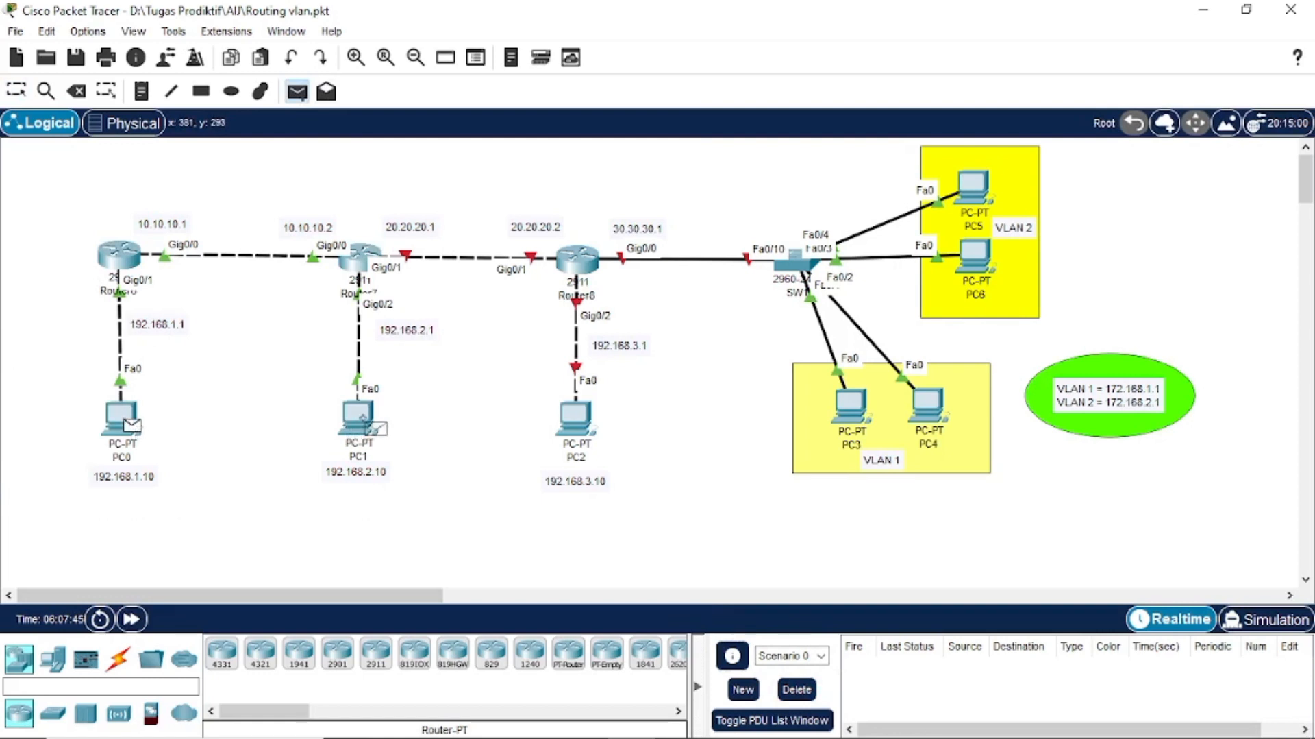
click(369, 422)
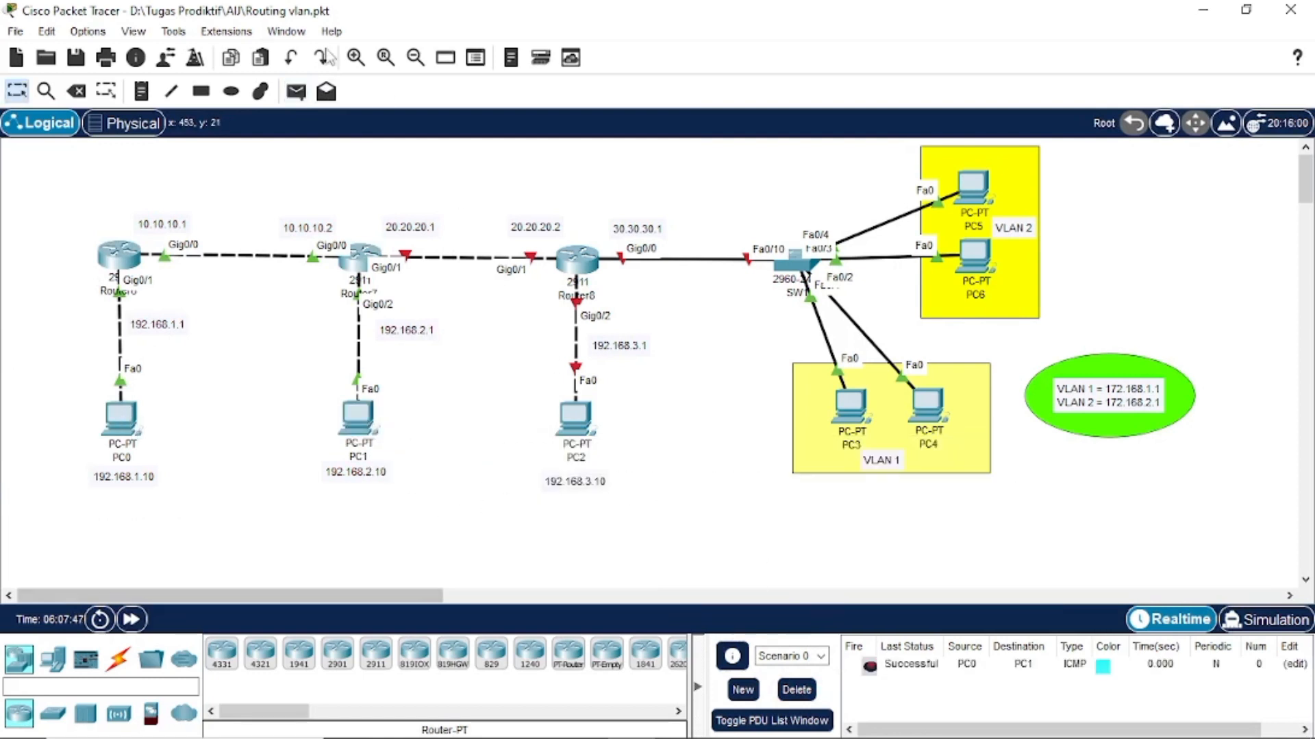
click(356, 415)
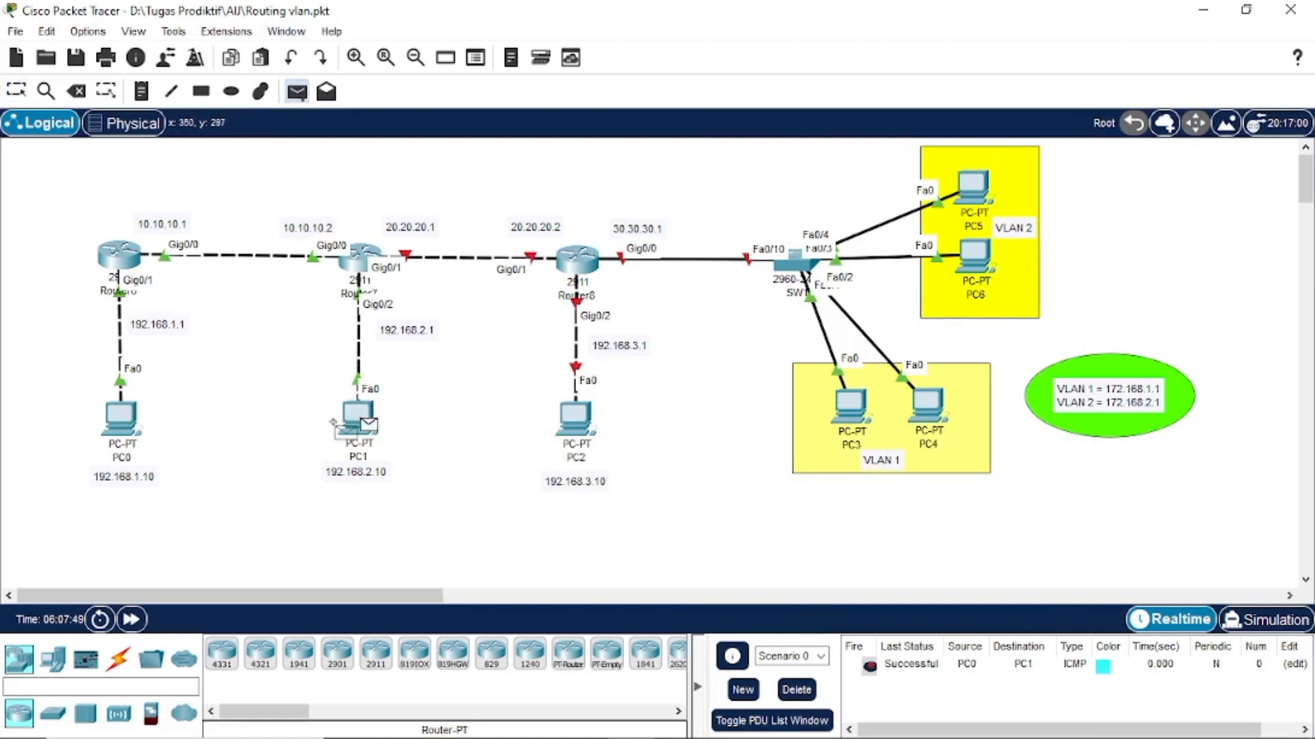
click(129, 426)
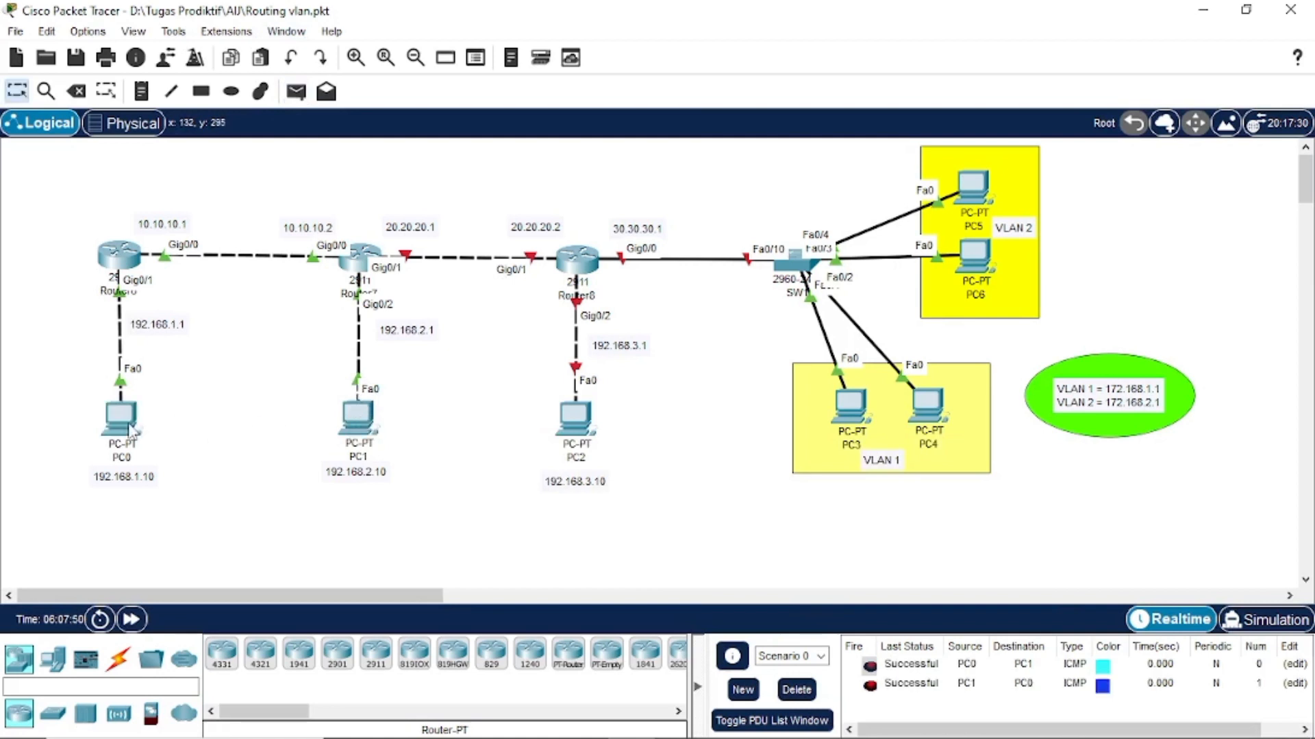
click(798, 691)
drag(344, 164, 692, 229)
drag(484, 165, 681, 540)
click(682, 535)
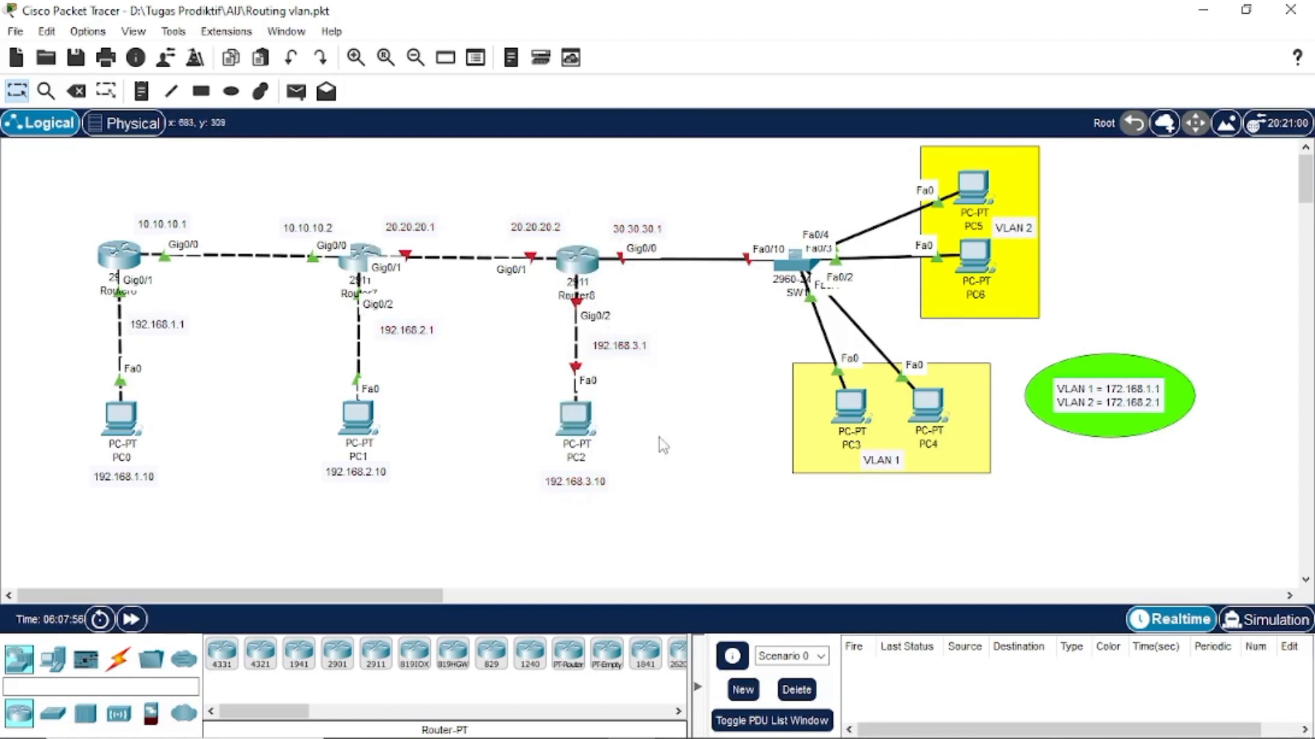
- Configure PC2 with static IPv4 address 192.168.3.10, subnet mask 255.255.255.0 and default gateway 192.168.3.1
click(579, 415)
click(537, 107)
drag(538, 88, 829, 58)
click(762, 134)
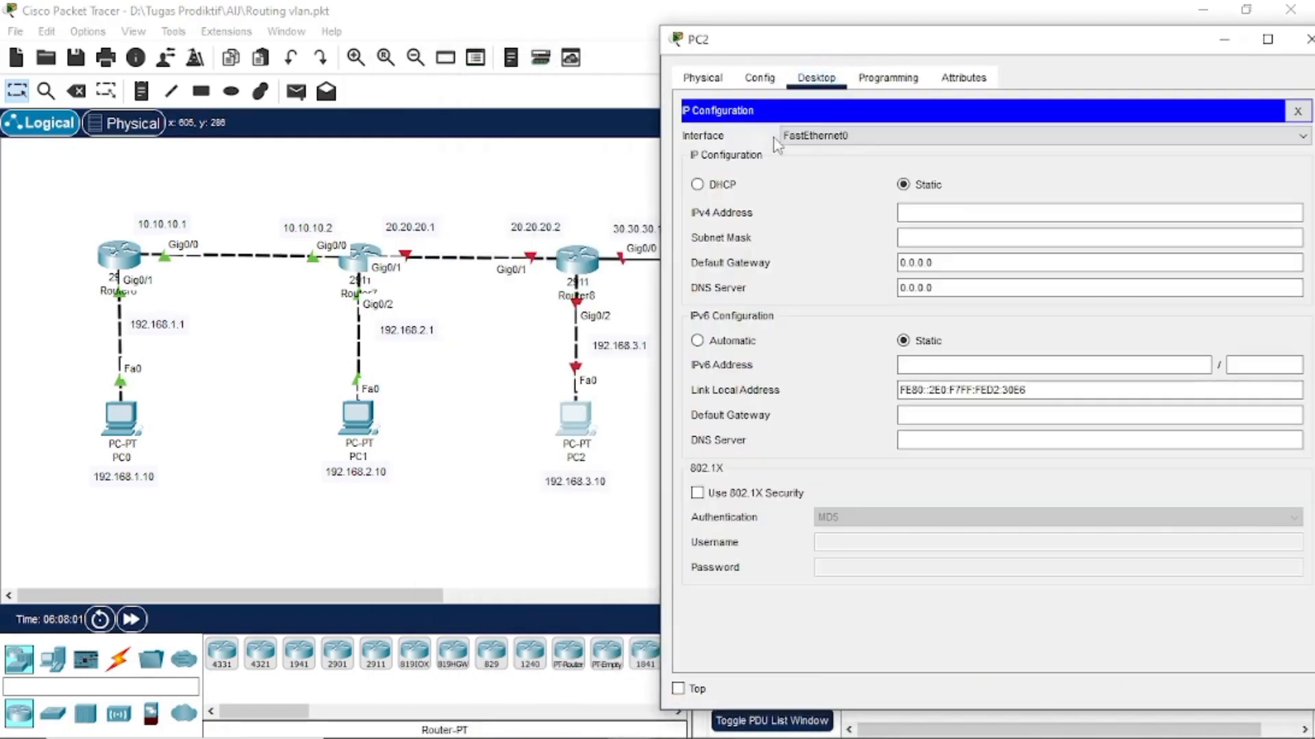
click(923, 214)
text(192.168.3.10)
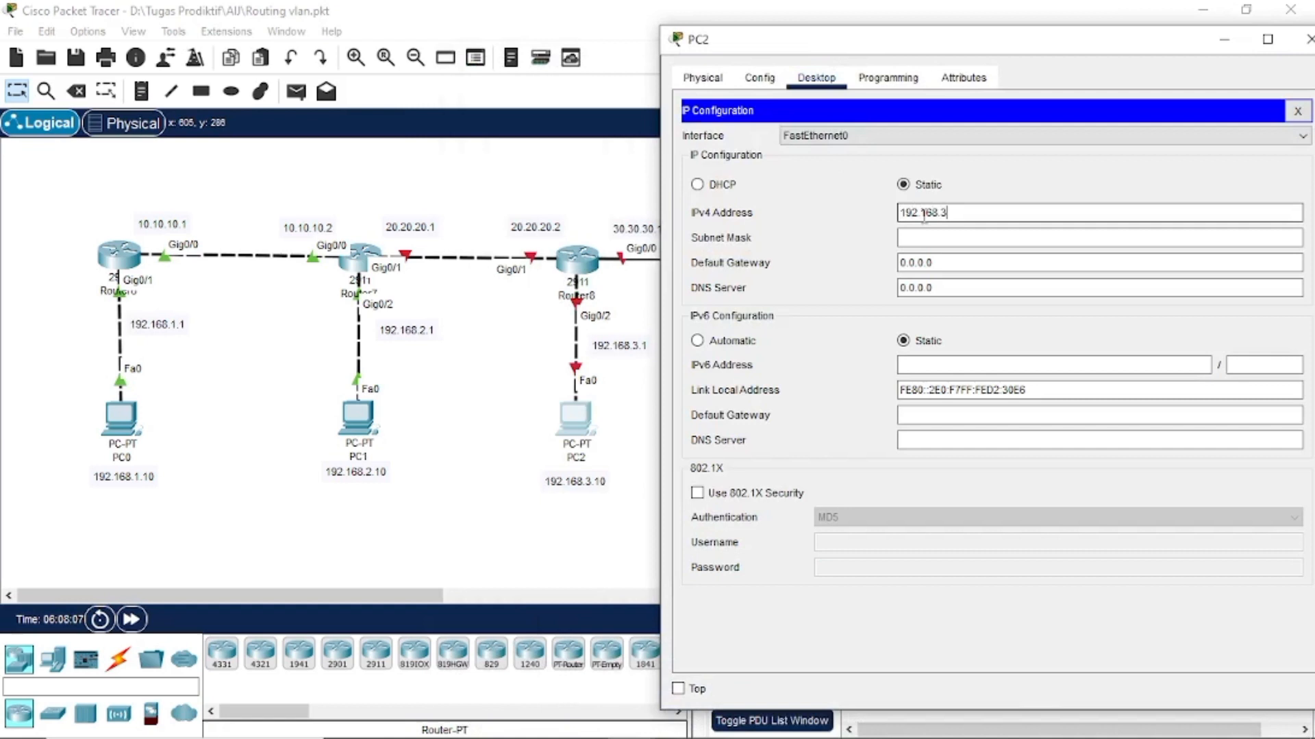
key(Tab)
key(Tab)
key(BackSpace)
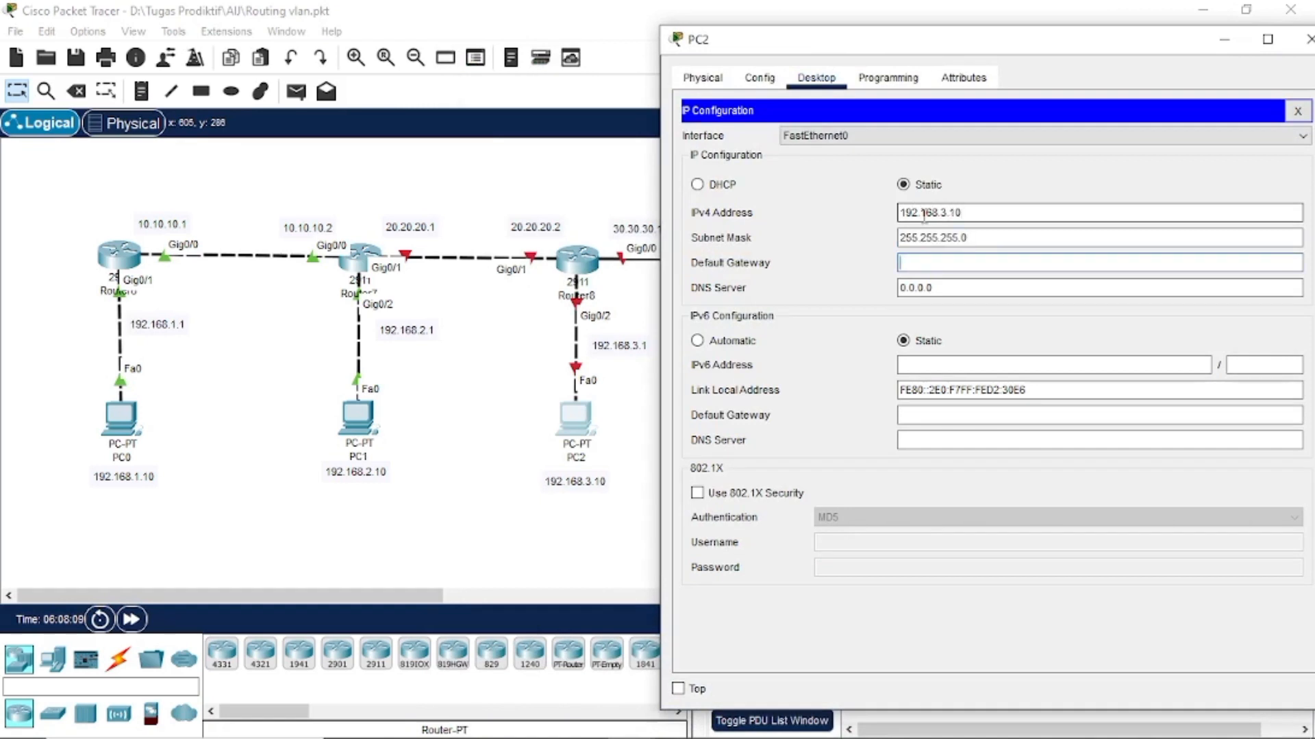
text(192)
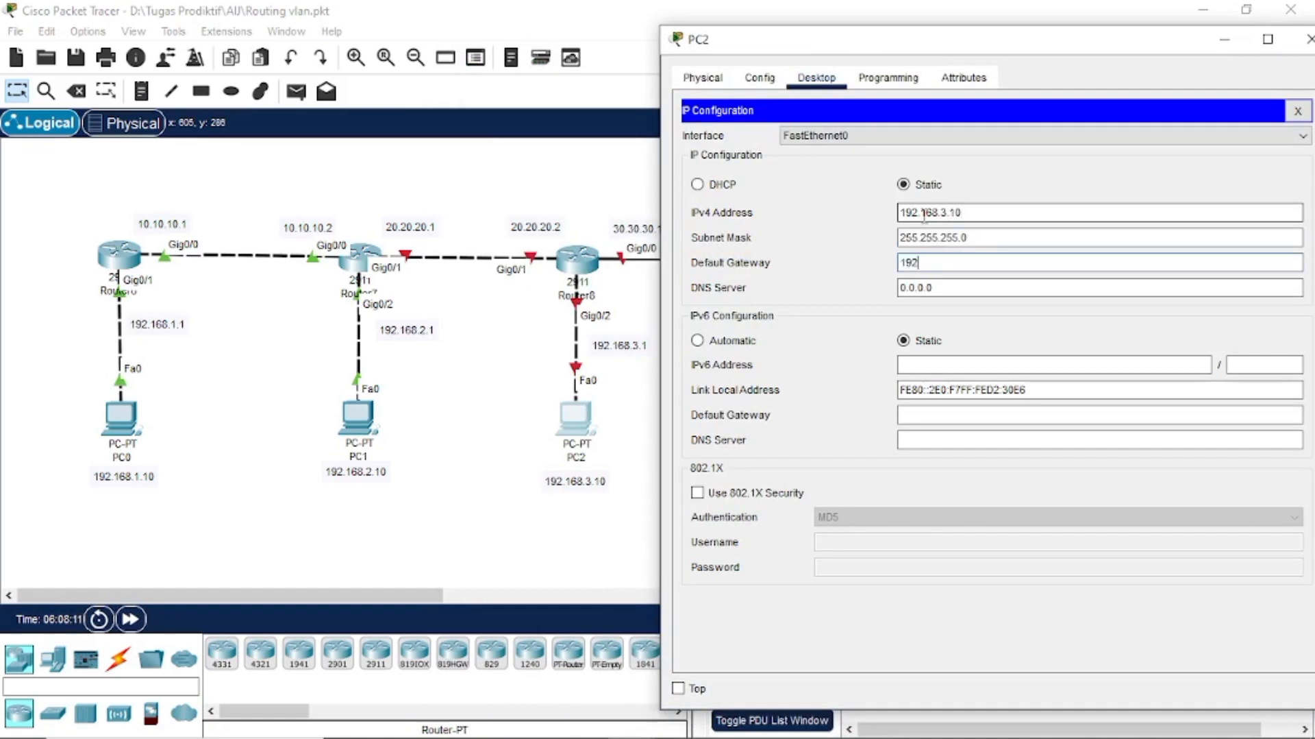
text(.168.3.1)
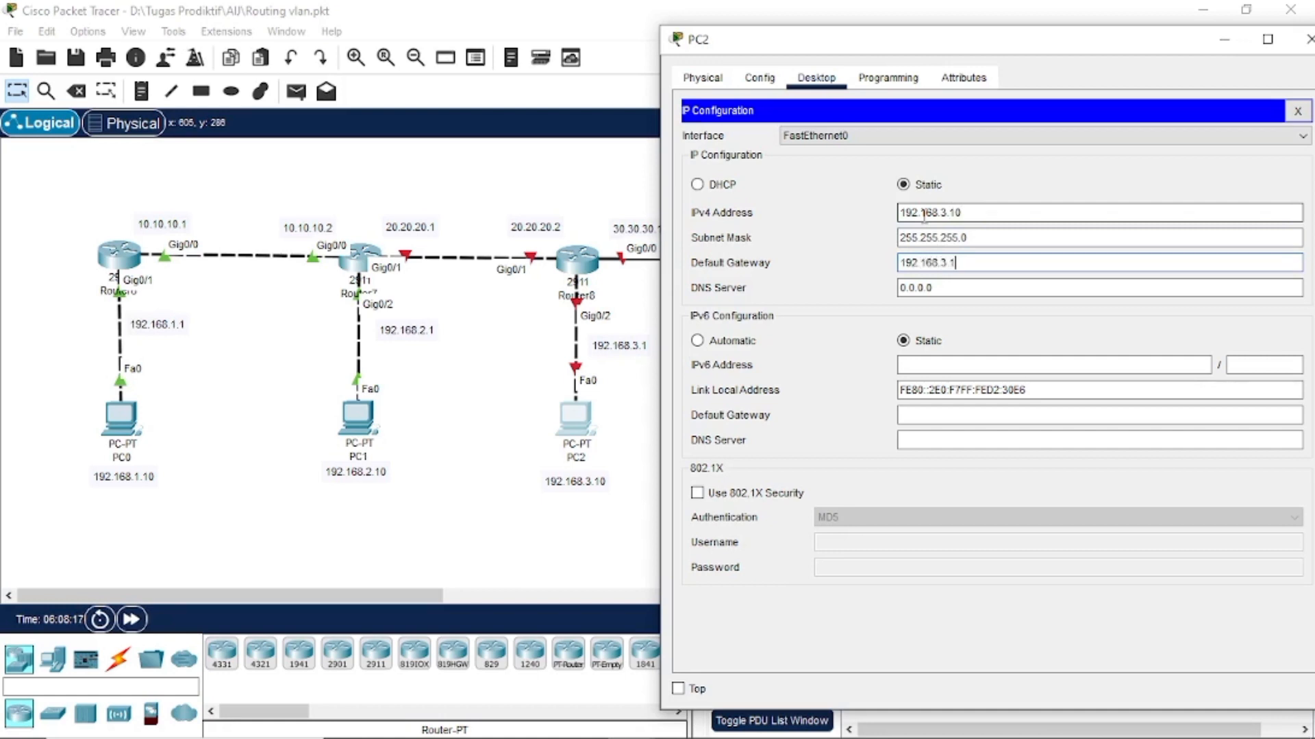
click(1306, 39)
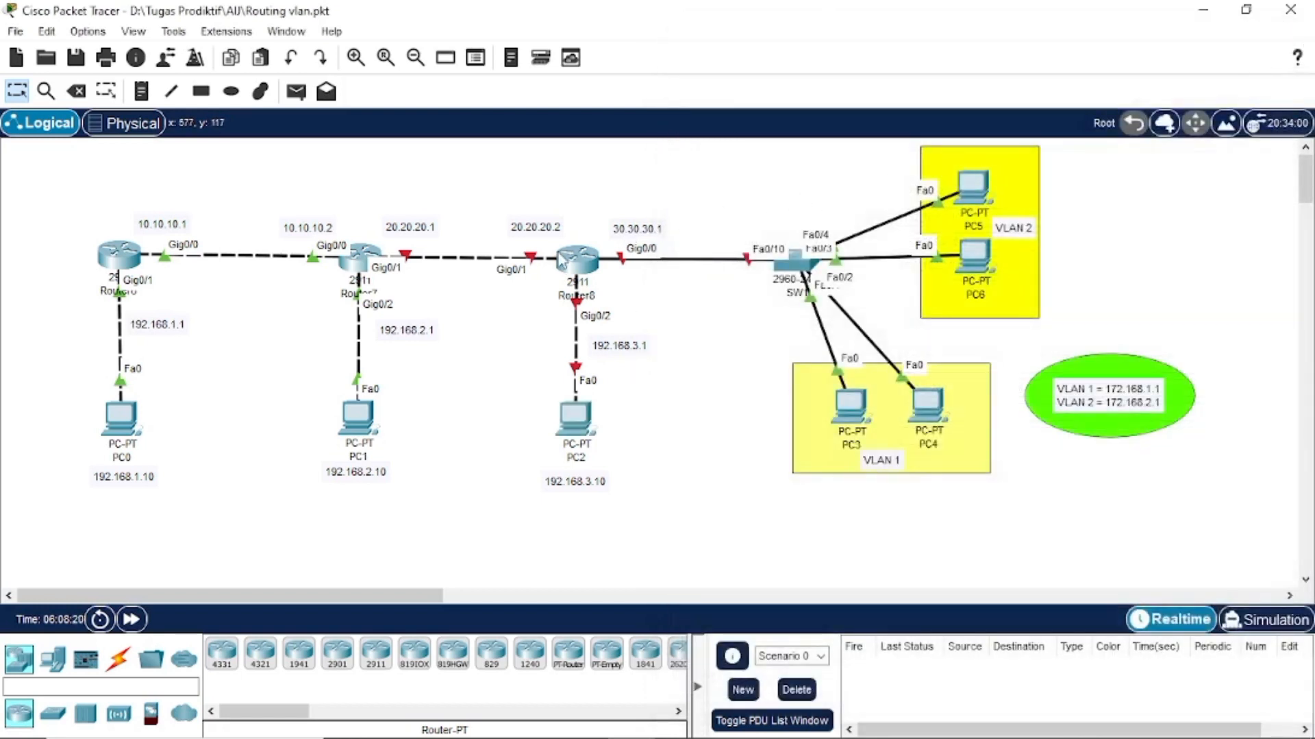
- Open Router8's command line, decline the initial configuration dialog and enter global configuration mode
click(571, 266)
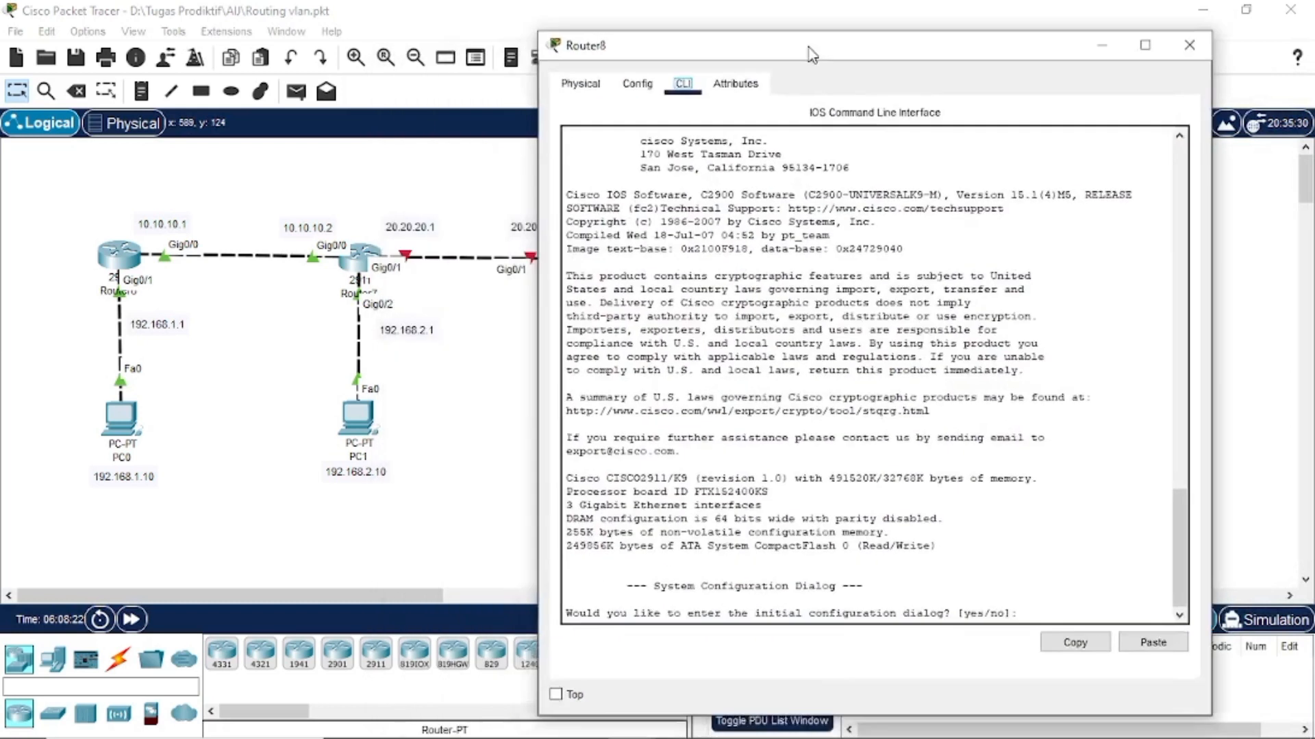
drag(812, 55, 794, 33)
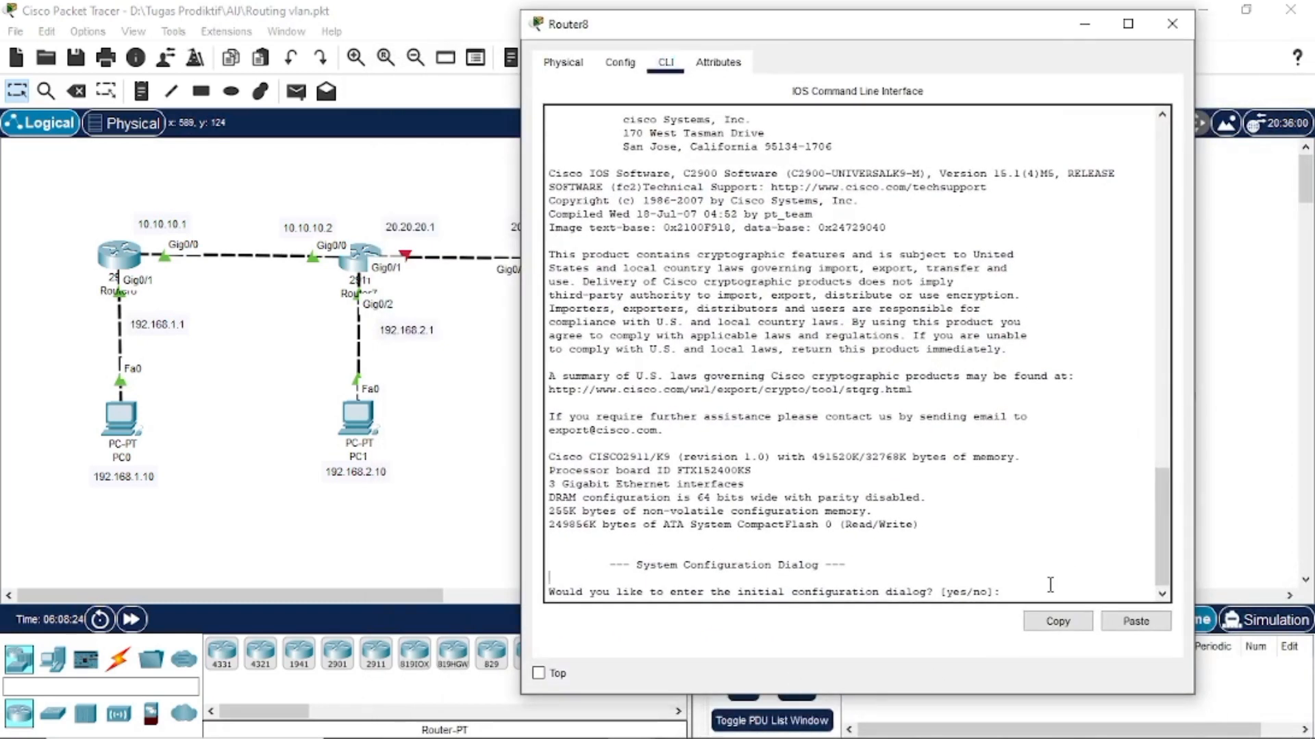
text(no)
key(Return)
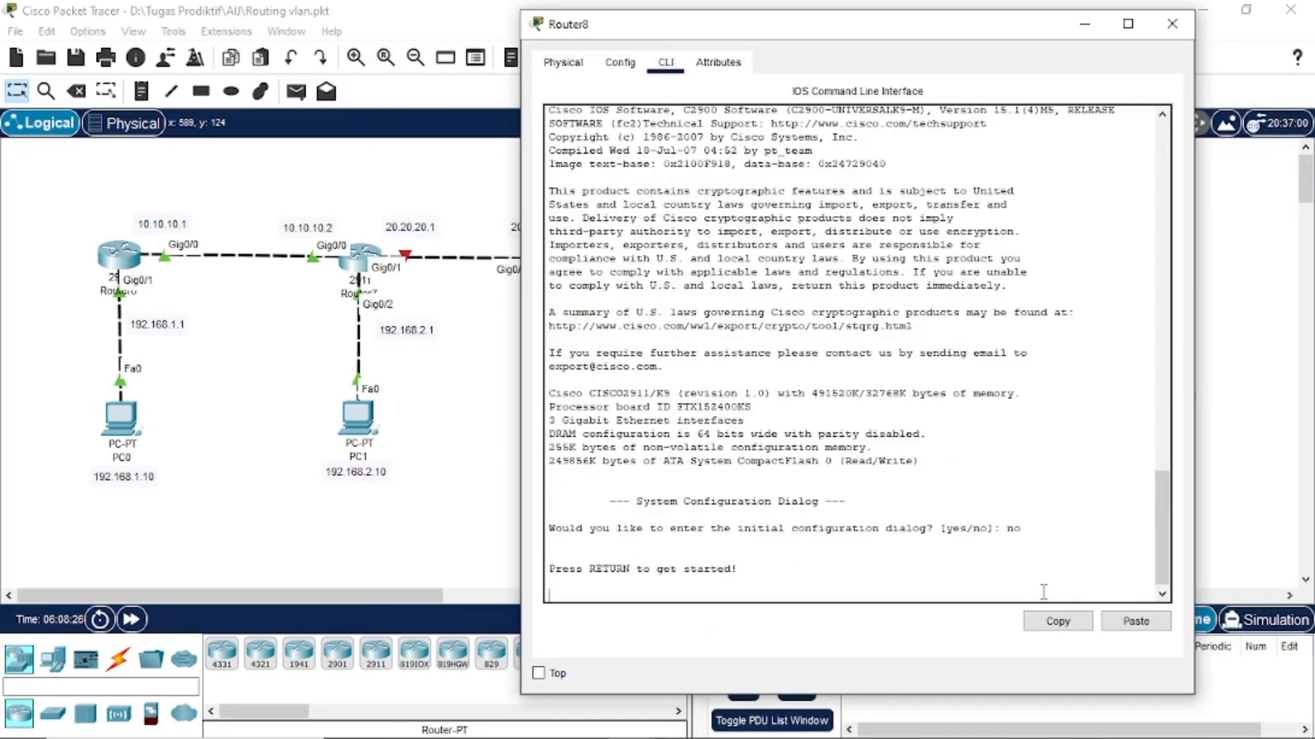
key(Return)
text(en)
key(Return)
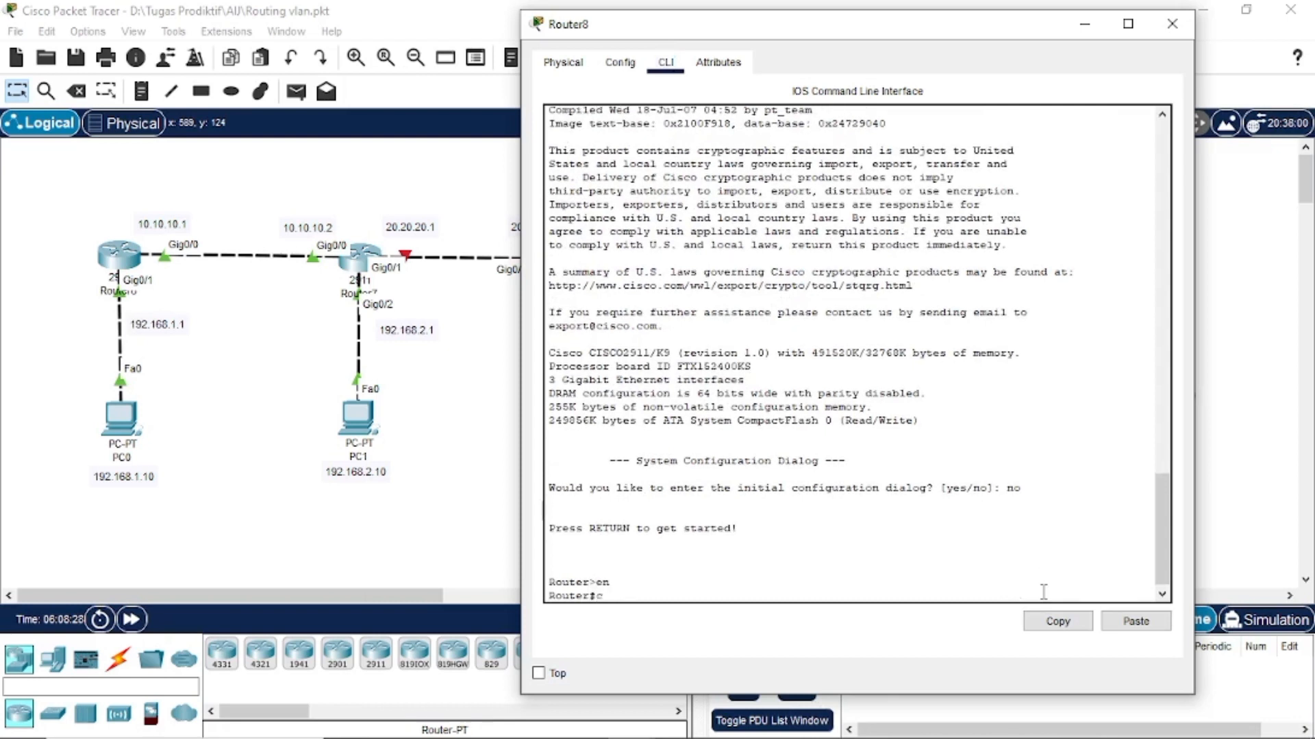
text(conf t)
key(Return)
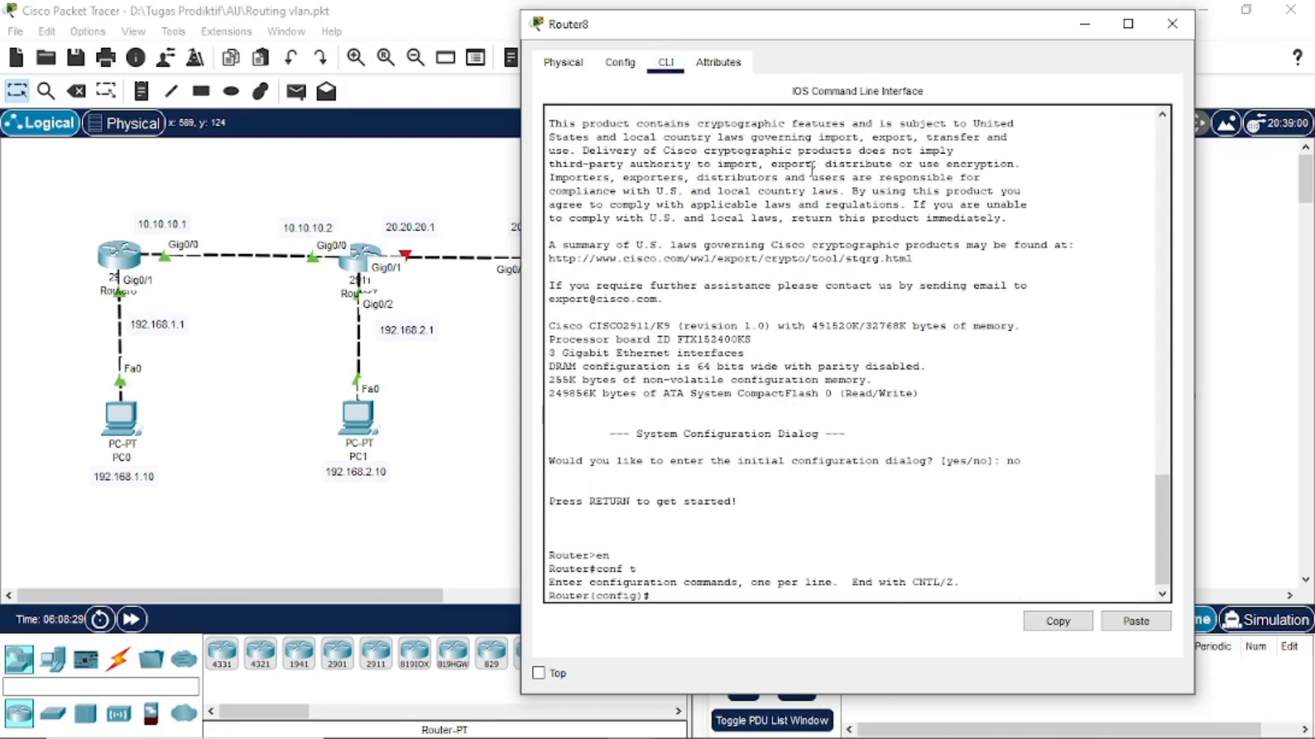
- Enable Router8's gig0/2 interface, assign it 192.168.3.1 with mask 255.255.255.0, and exit to global configuration mode
drag(775, 25, 944, 27)
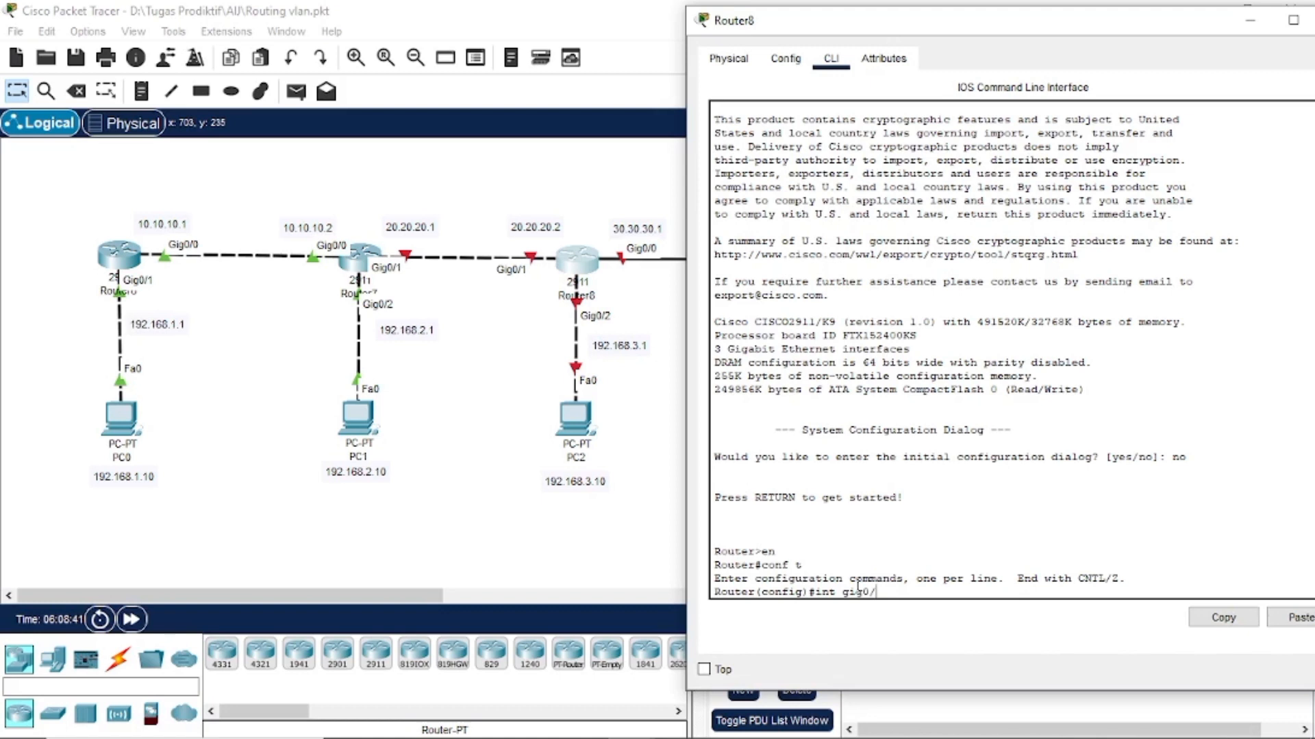
key(Return)
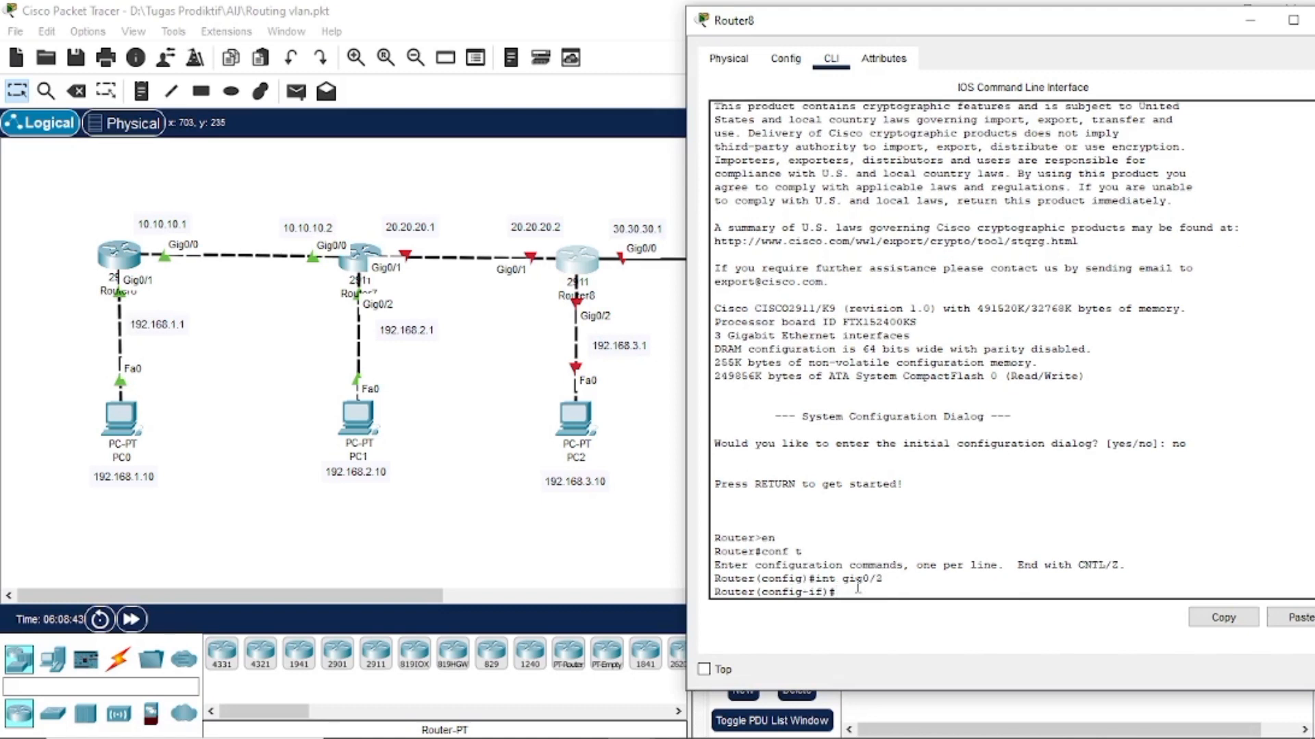
text(no sh)
key(Return)
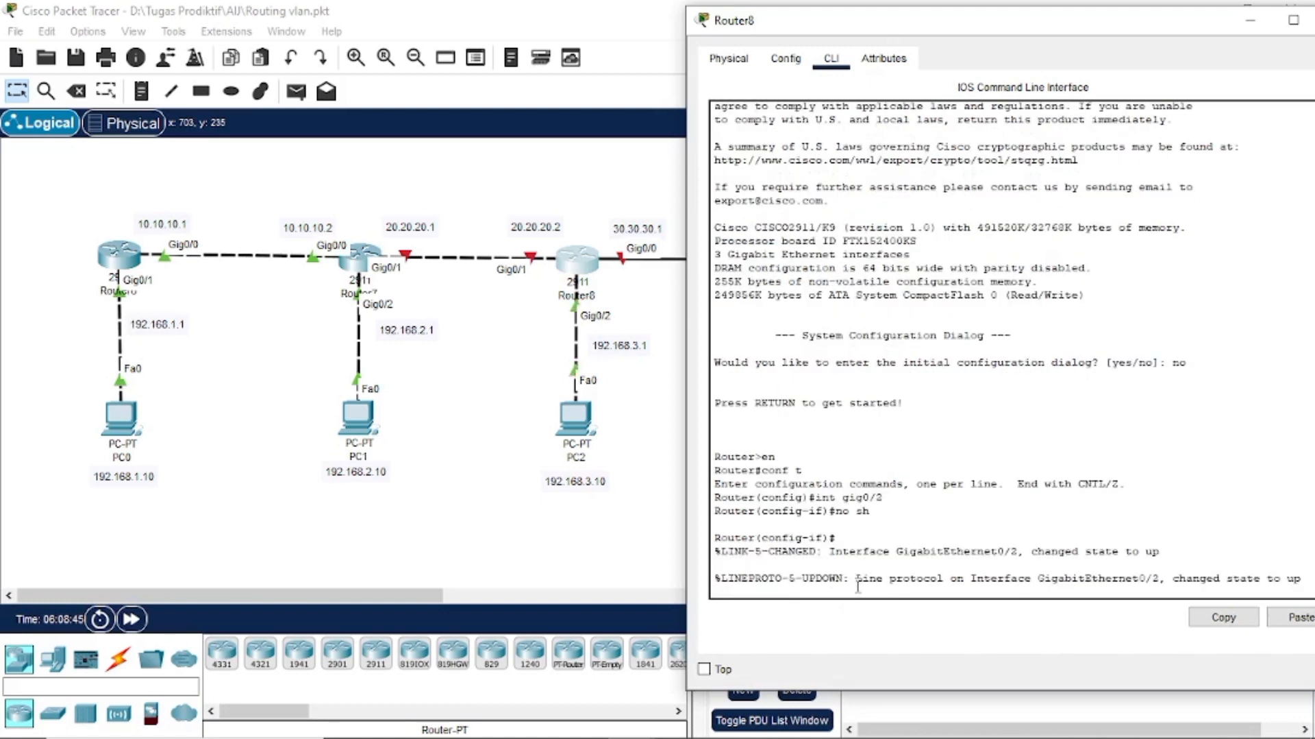
key(Return)
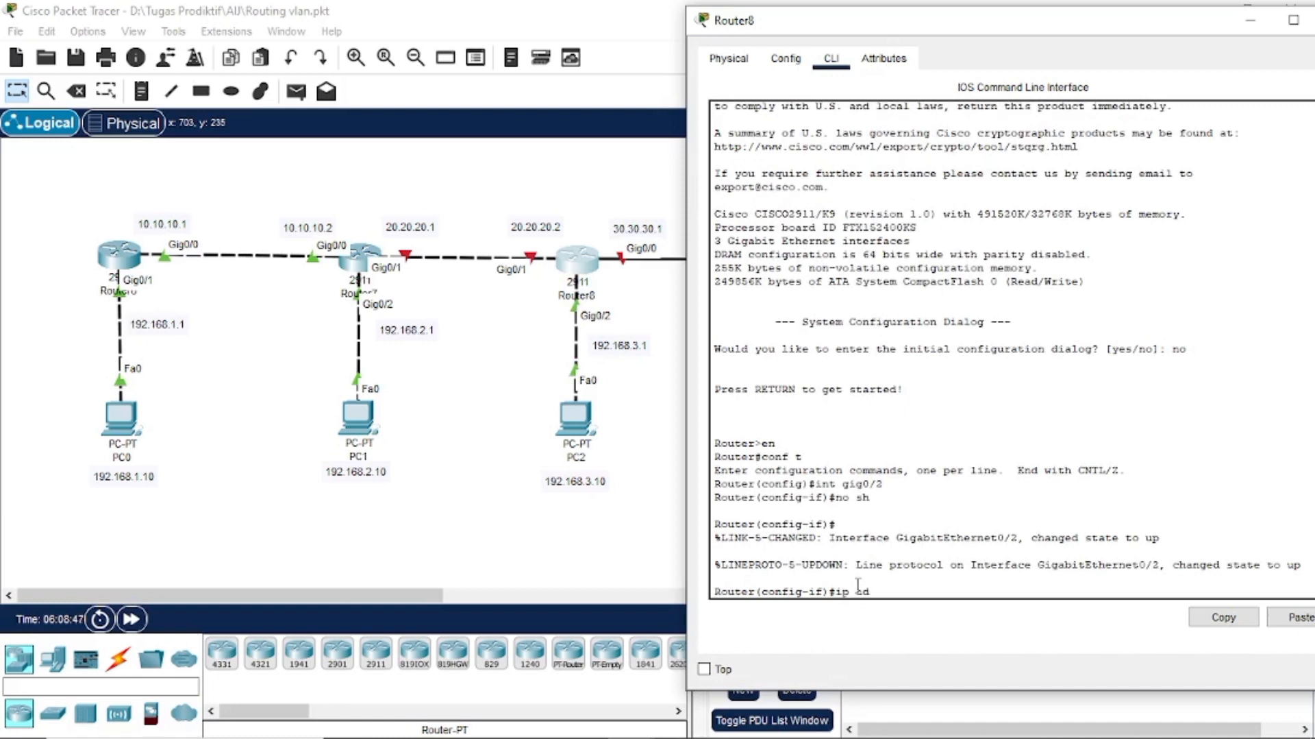
text(ip add 192.168.3.1 255.255.255.0)
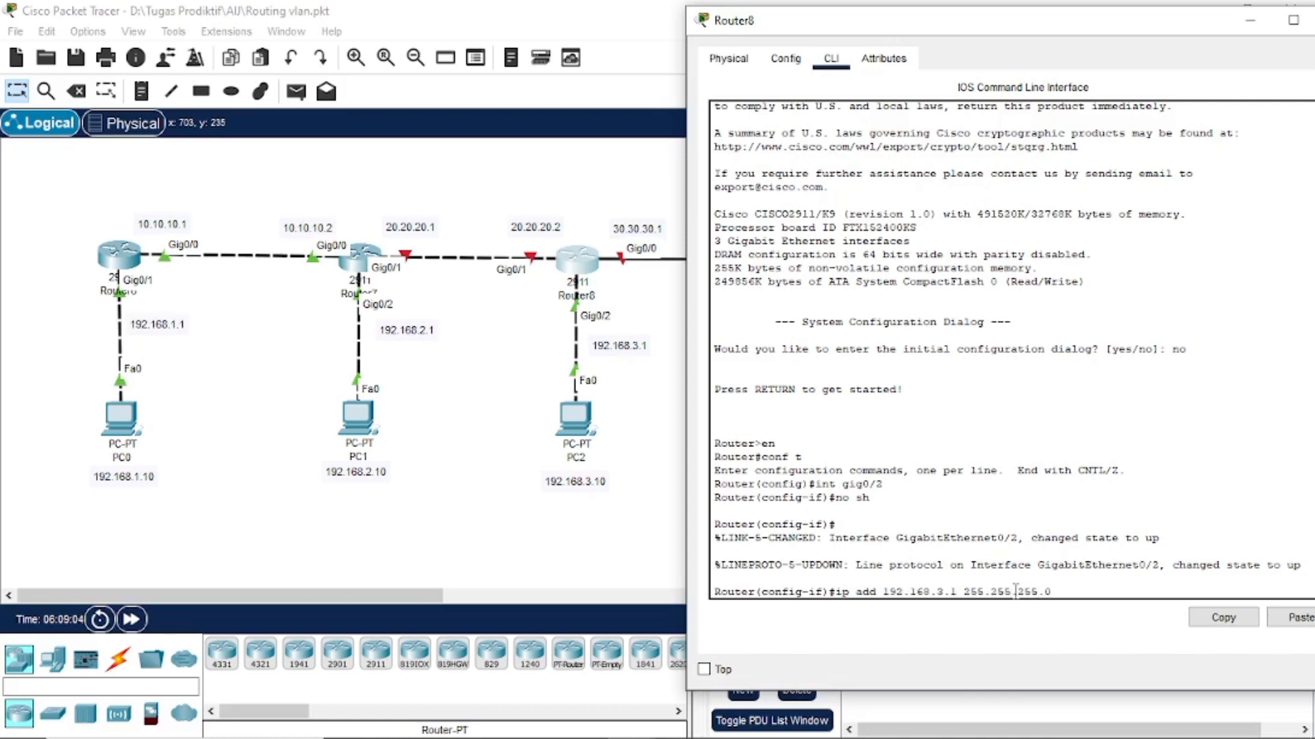
key(Return)
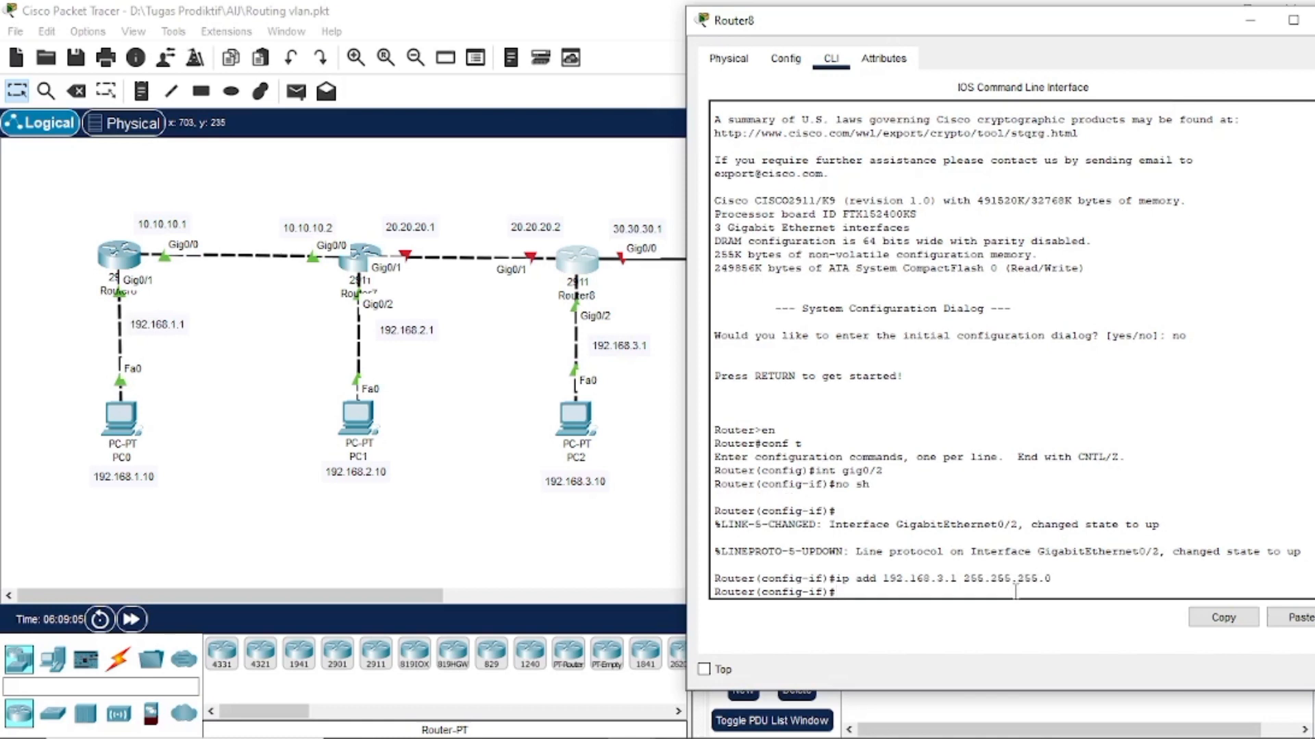
key(Return)
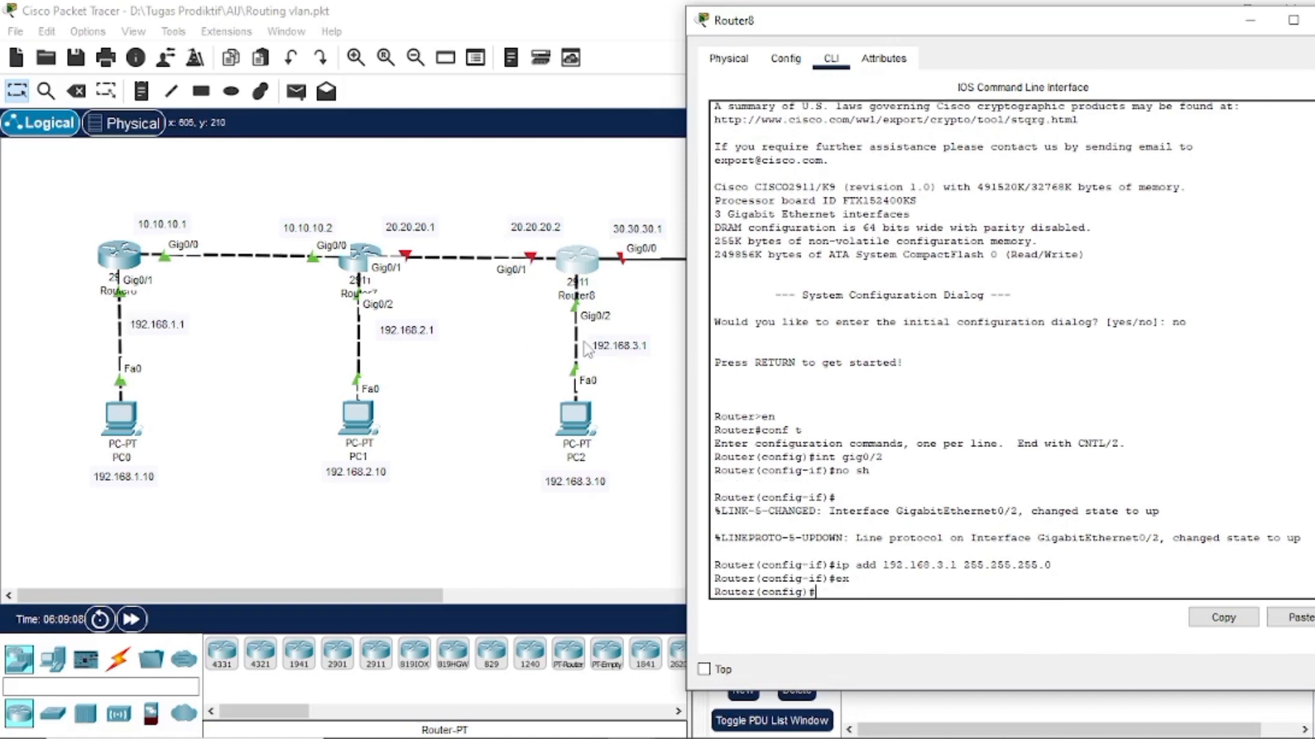
- Select interface gig0/1 on Router8 and enable it with no shutdown
text(int gig0/)
text(1)
key(Return)
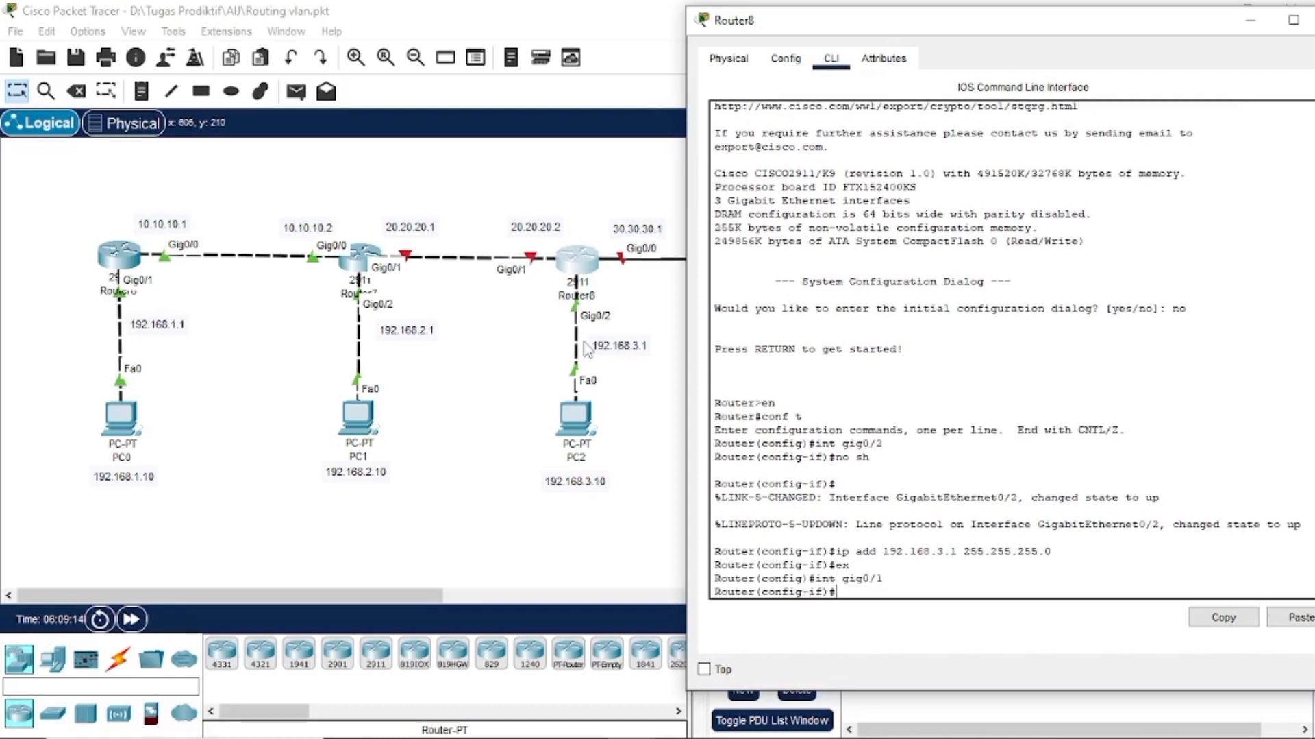
key(BackSpace)
text(no sh)
key(Return)
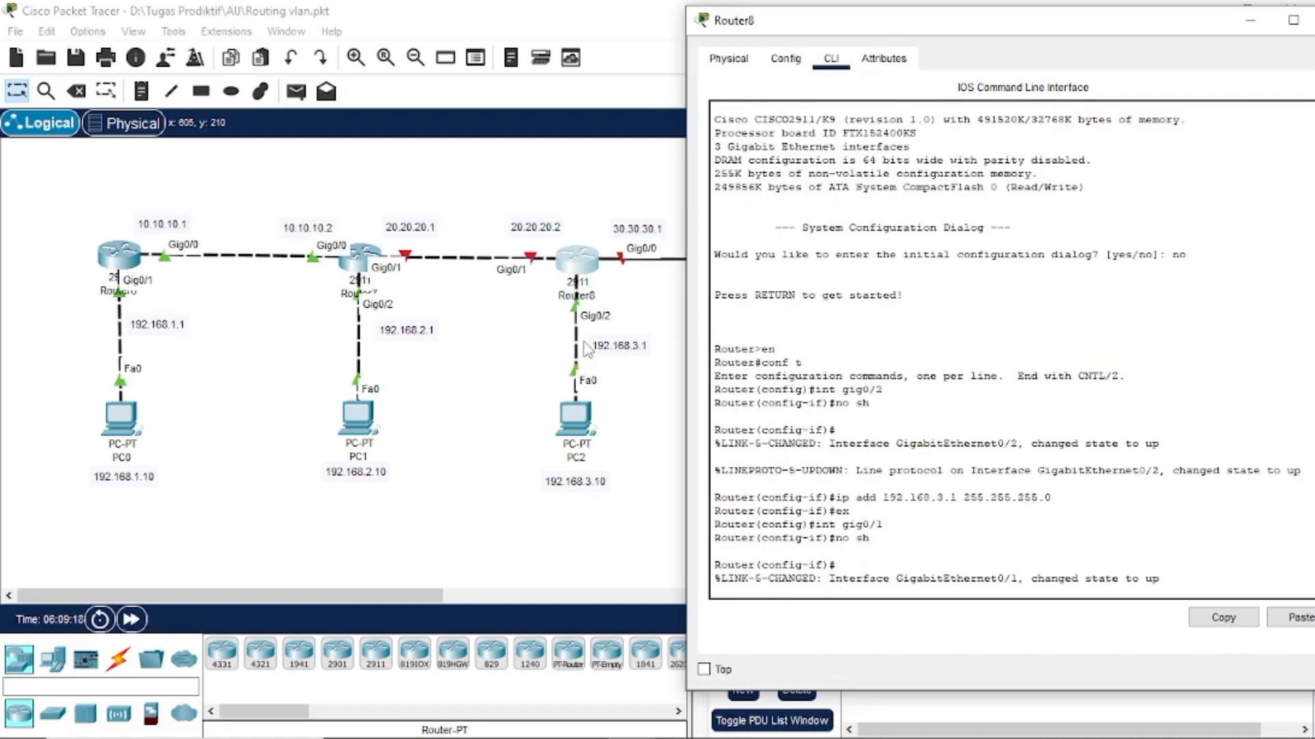
- Assign 20.20.20.2 with mask 255.255.255.0 to Router8's gig0/1 interface and exit interface configuration
key(Return)
text(ip add )
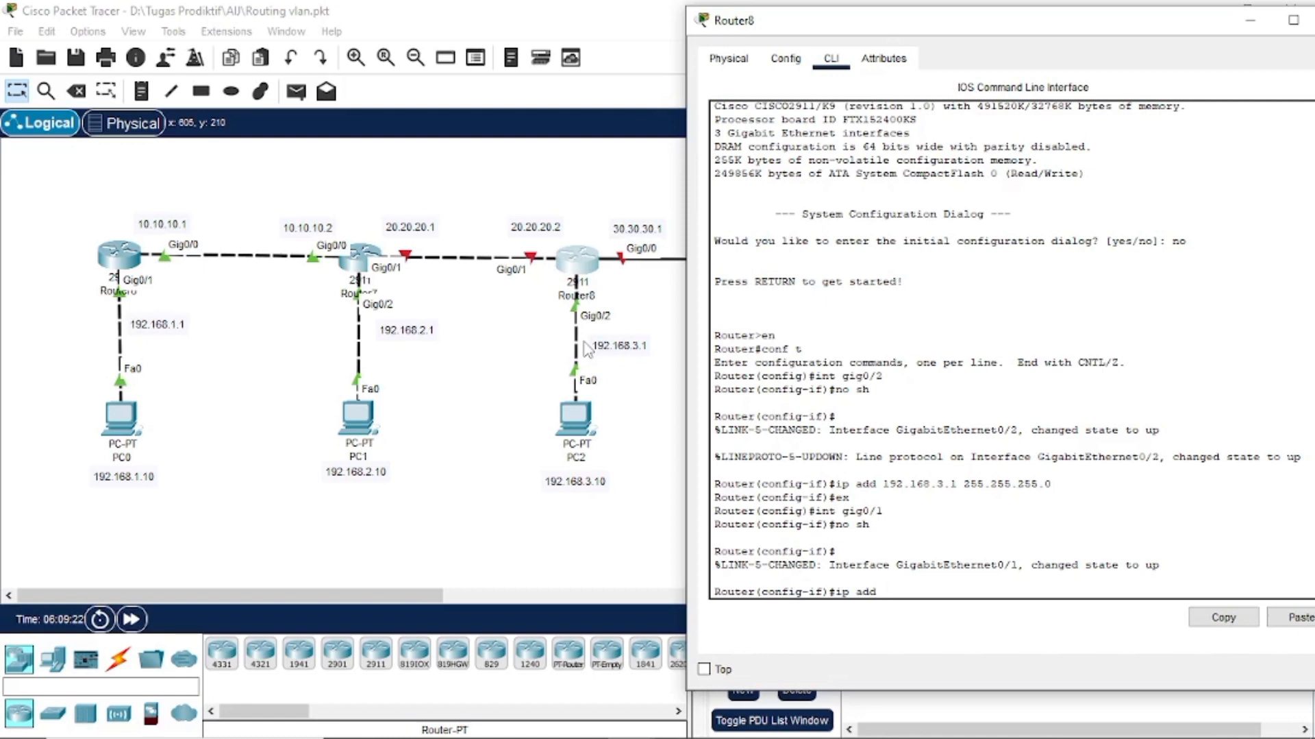
text(20.20.20.2 255.255.255.)
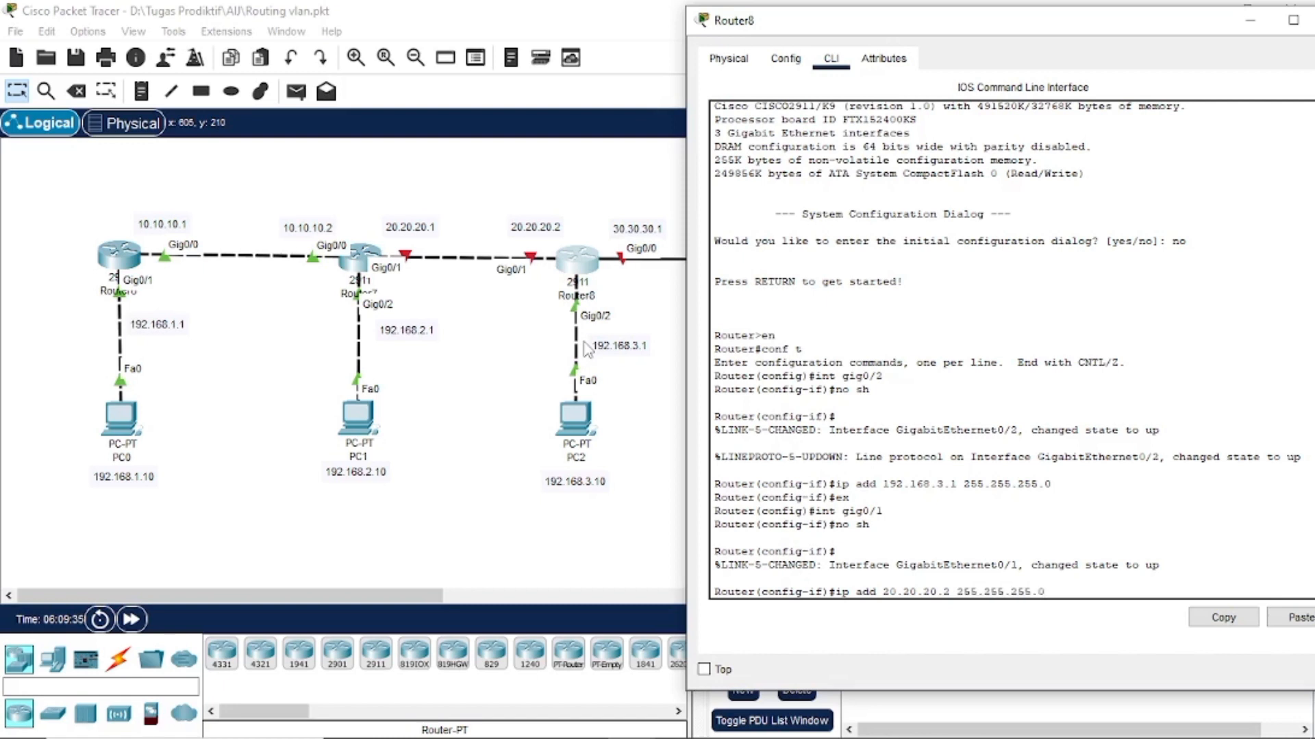
text(0)
key(Return)
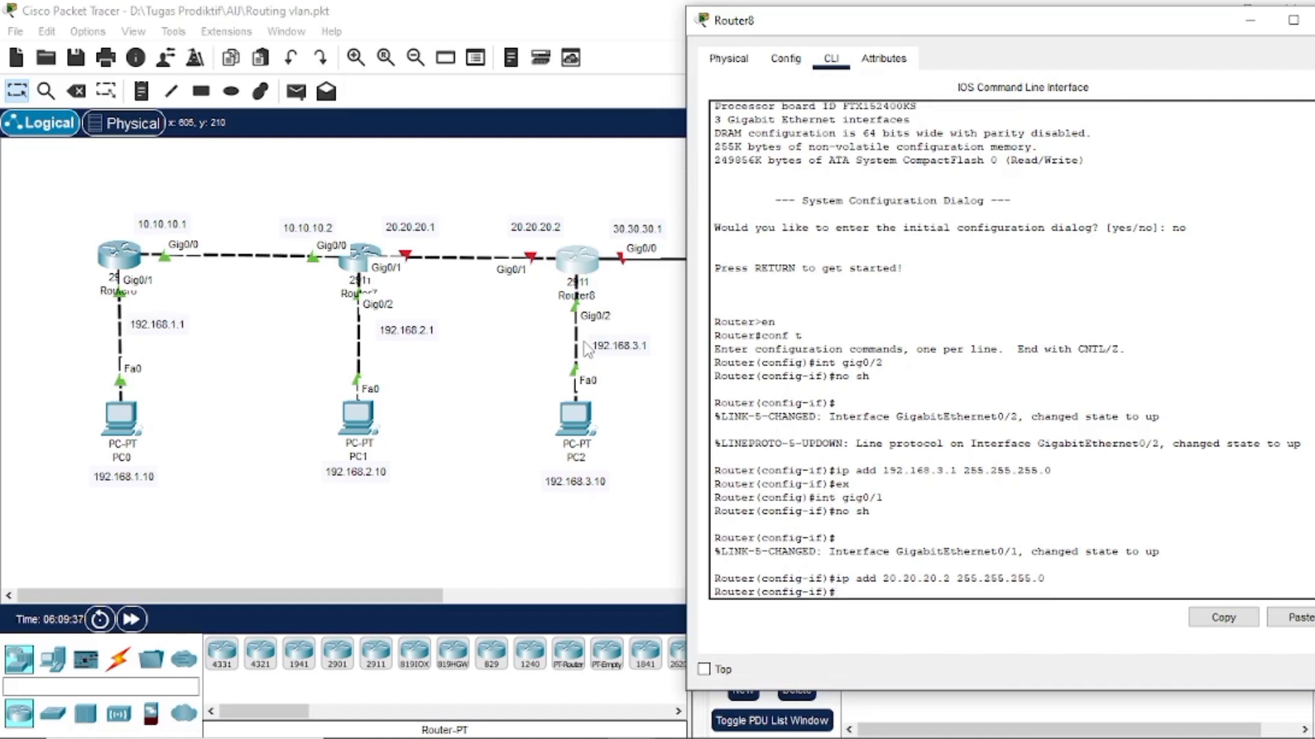
text(ex)
key(Return)
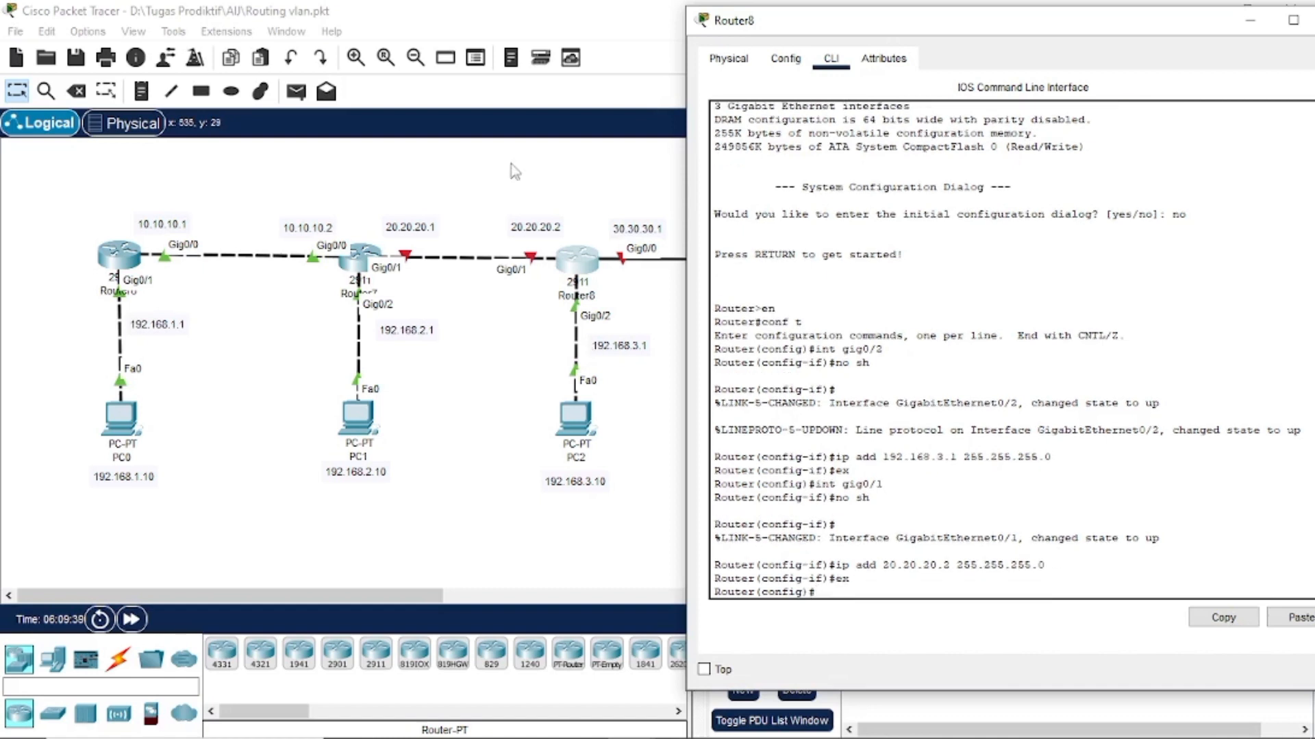
- Open Router7's command line, select interface gig0/1 and enable it with no shutdown
click(437, 197)
click(357, 263)
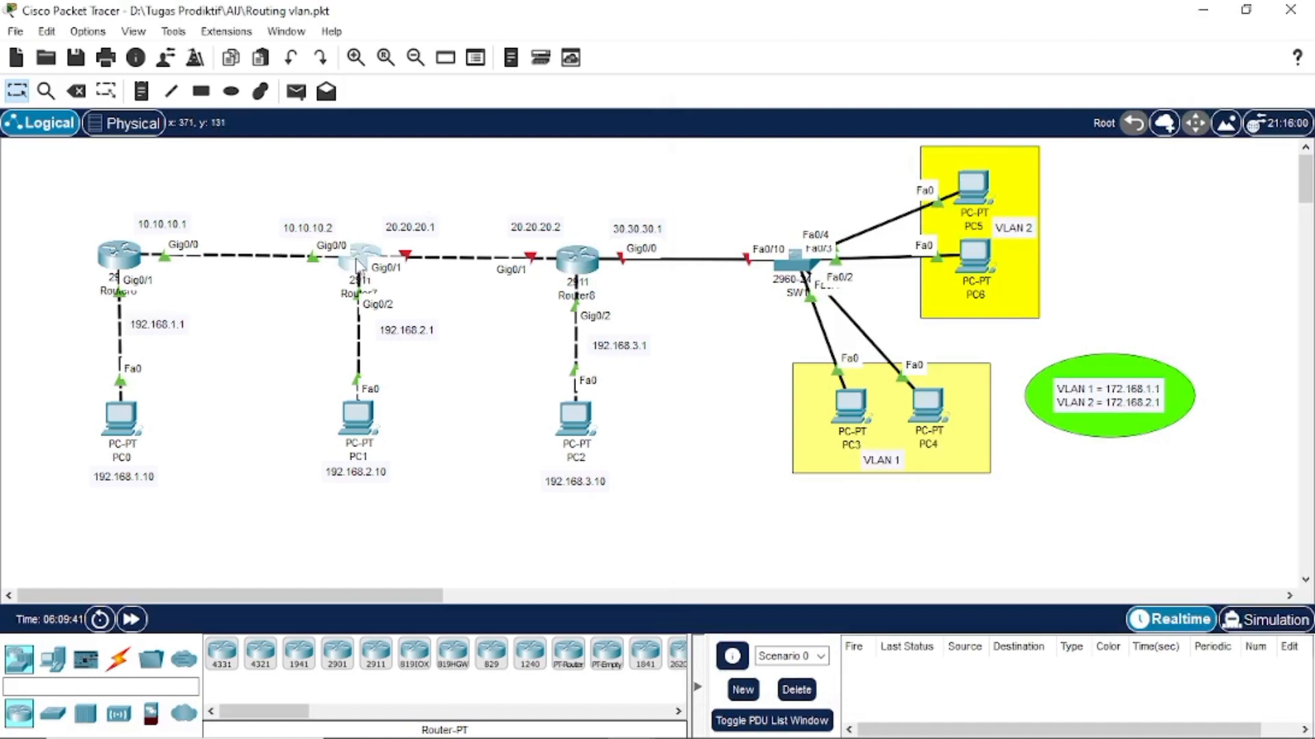
drag(548, 90, 747, 46)
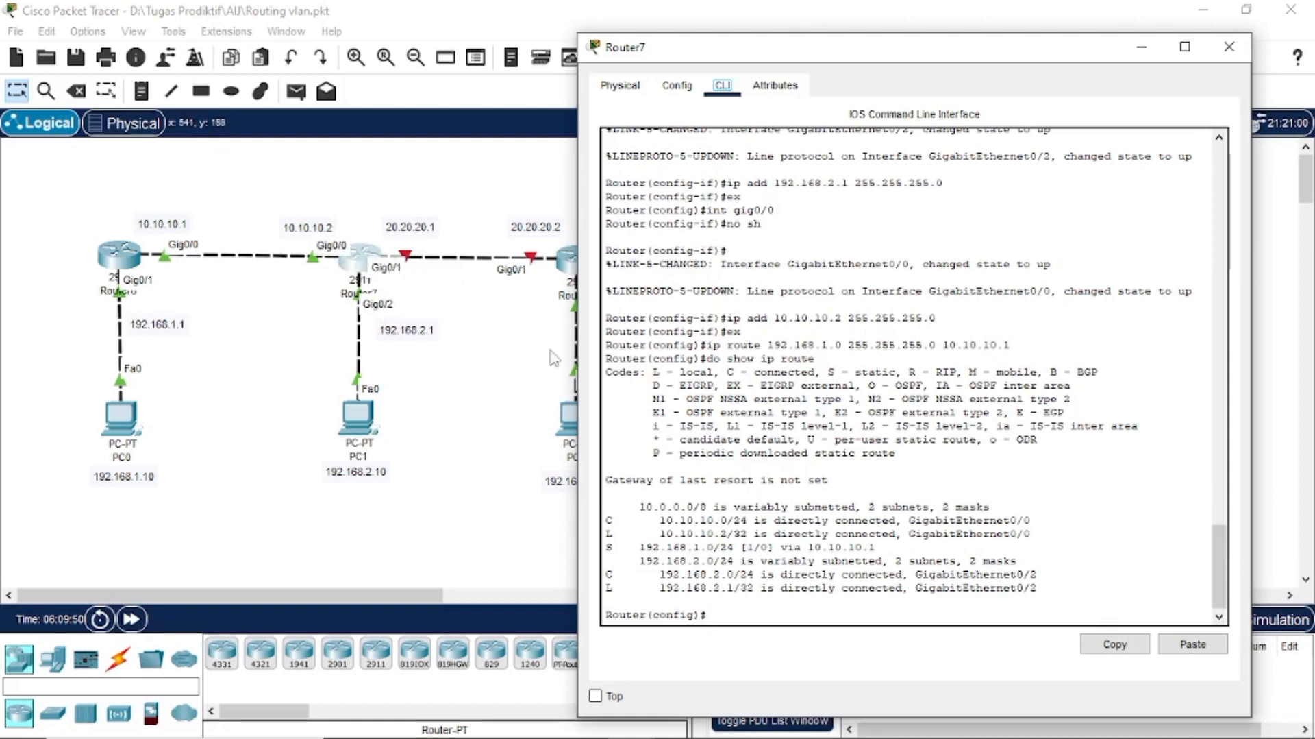
click(723, 612)
key(Return)
text(ins)
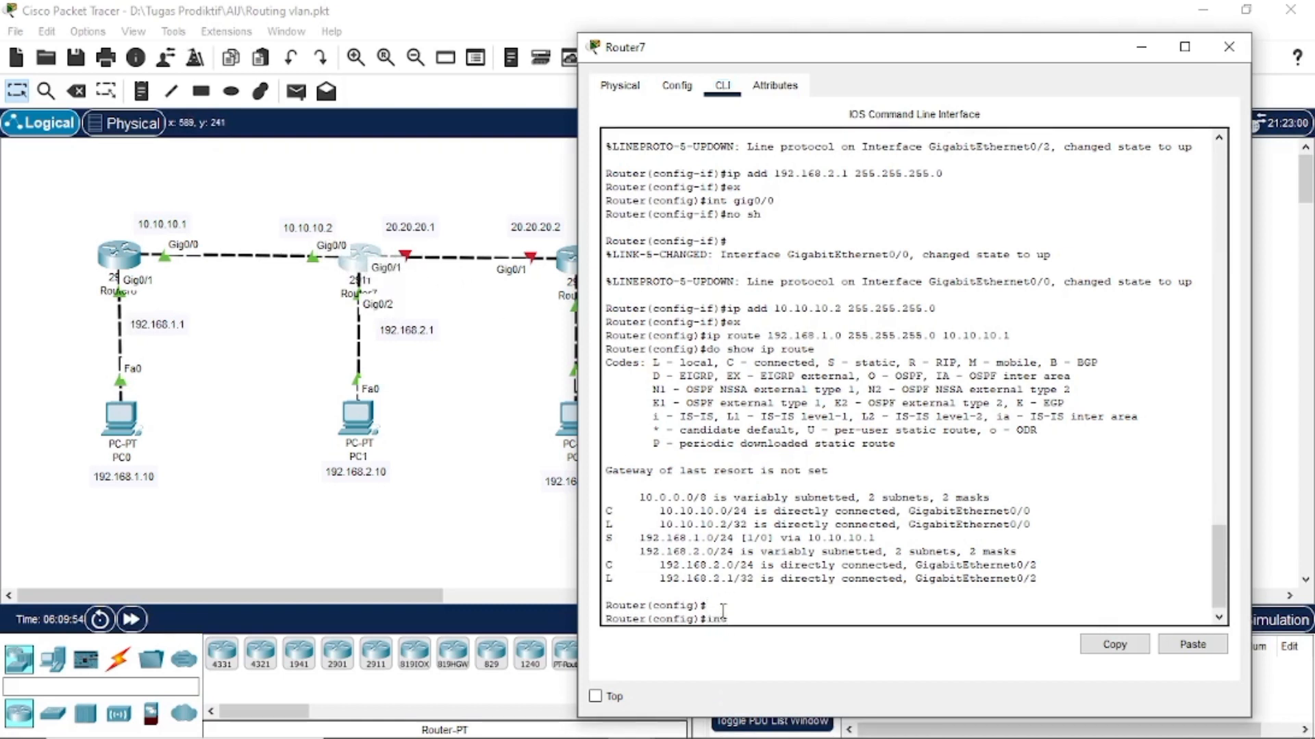
key(BackSpace)
text(t f)
key(BackSpace)
text(gig0/1)
key(Return)
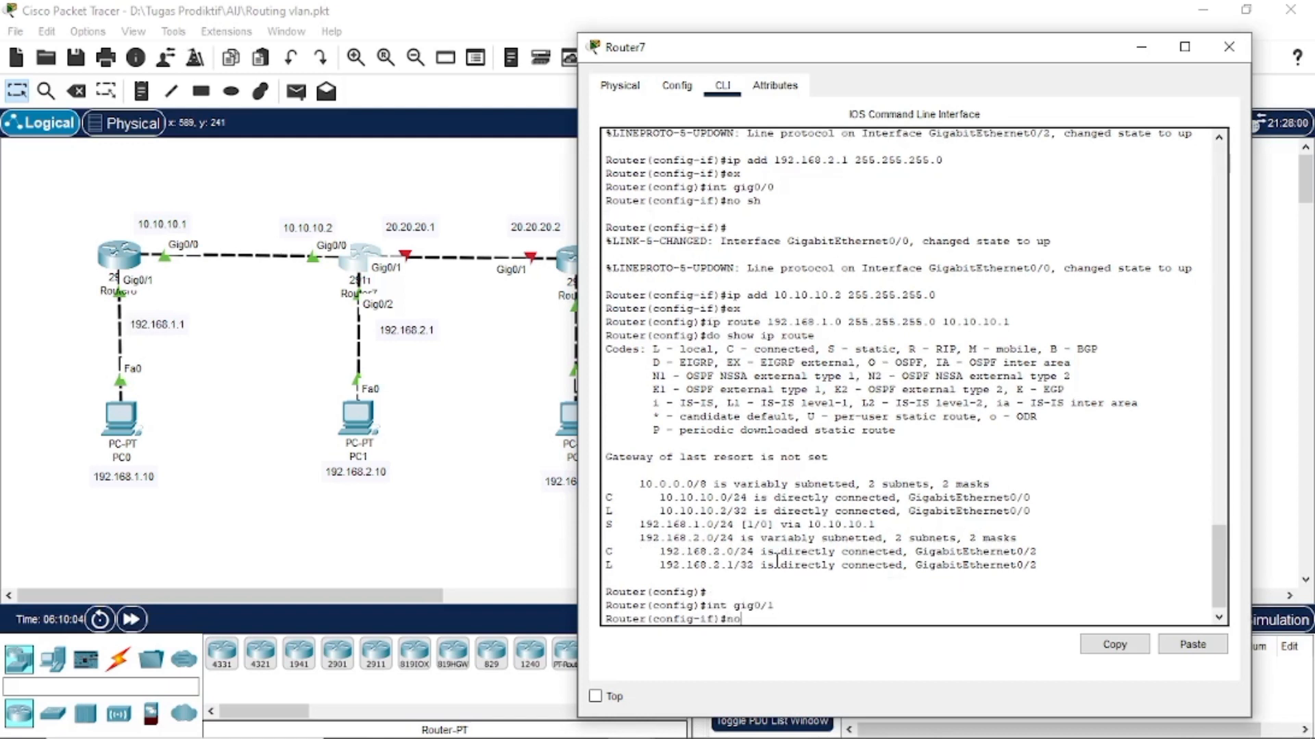
key(Return)
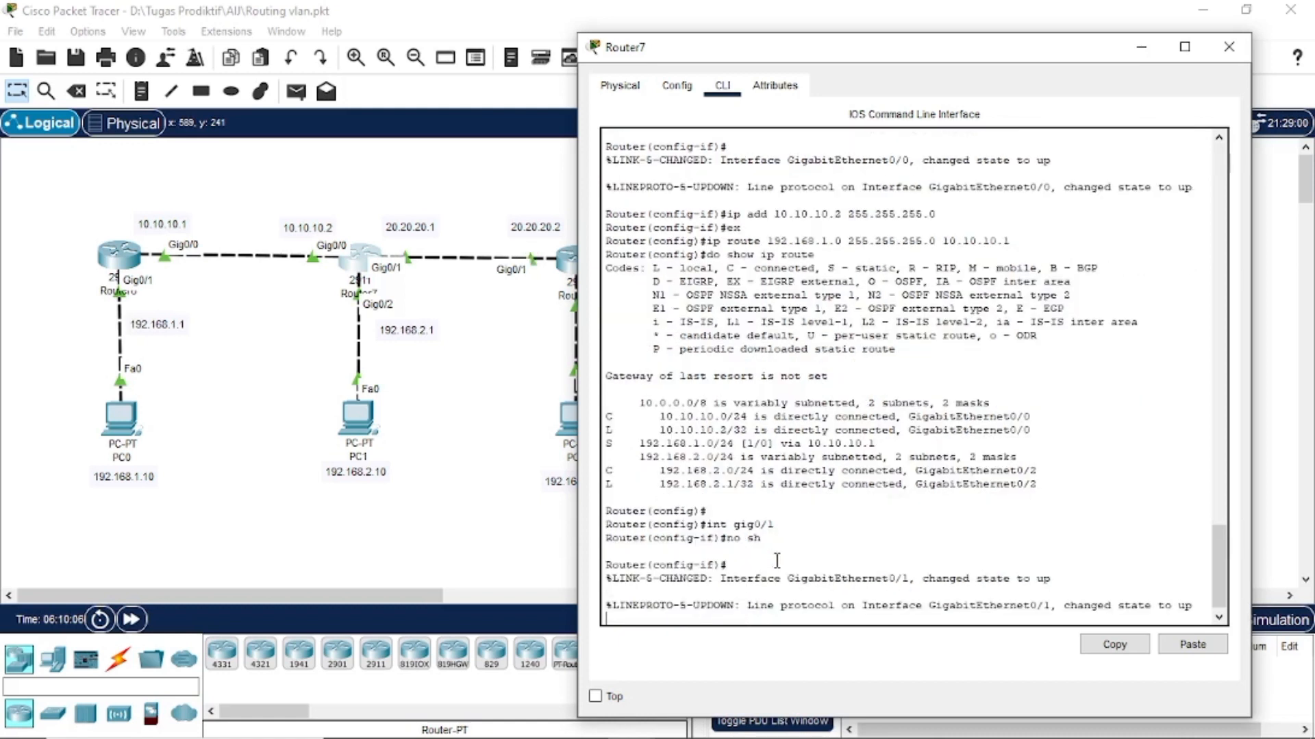
- Assign IP address 20.20.20.1 with mask 255.255.255.0 to Router7's gig0/1 interface
key(Return)
text(ip add)
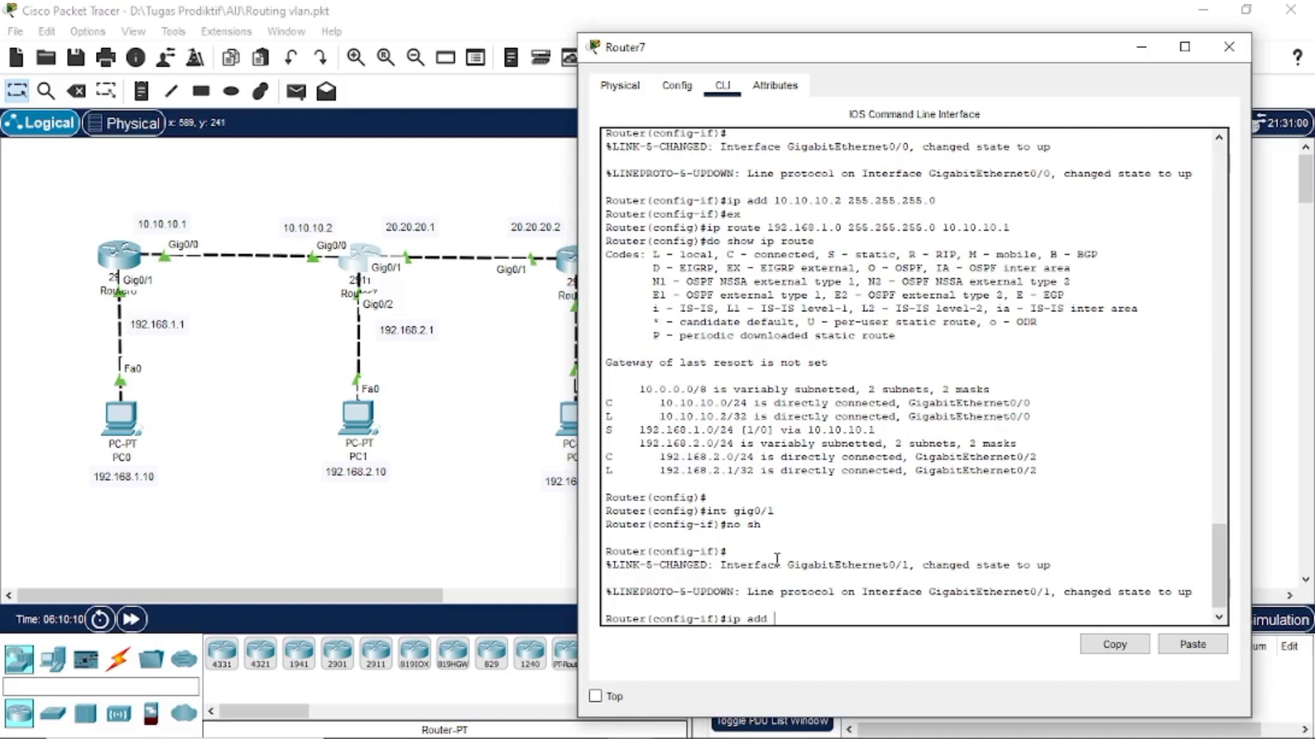
text( 20.20.20)
text(.1 255.255.255.0)
key(Return)
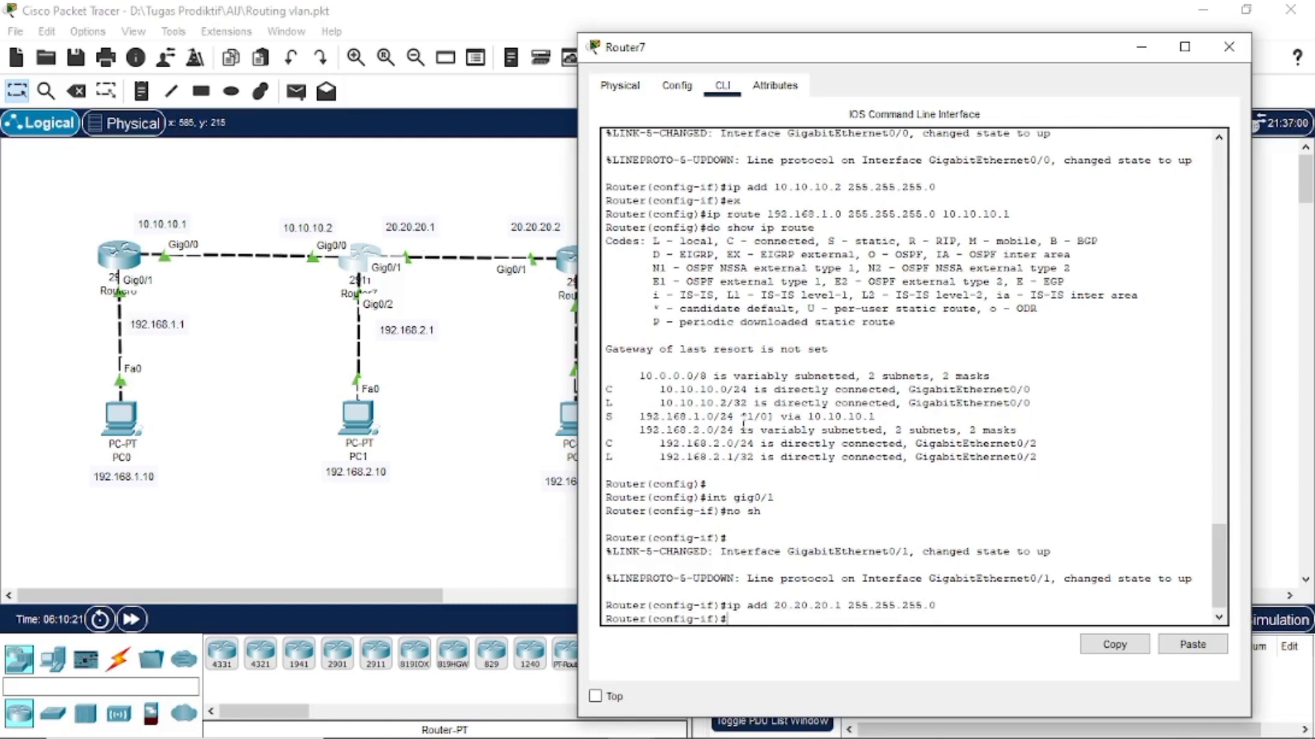
- Display Router7's routing table with do show ip route and examine its static route entry
text(do show ip route)
key(Return)
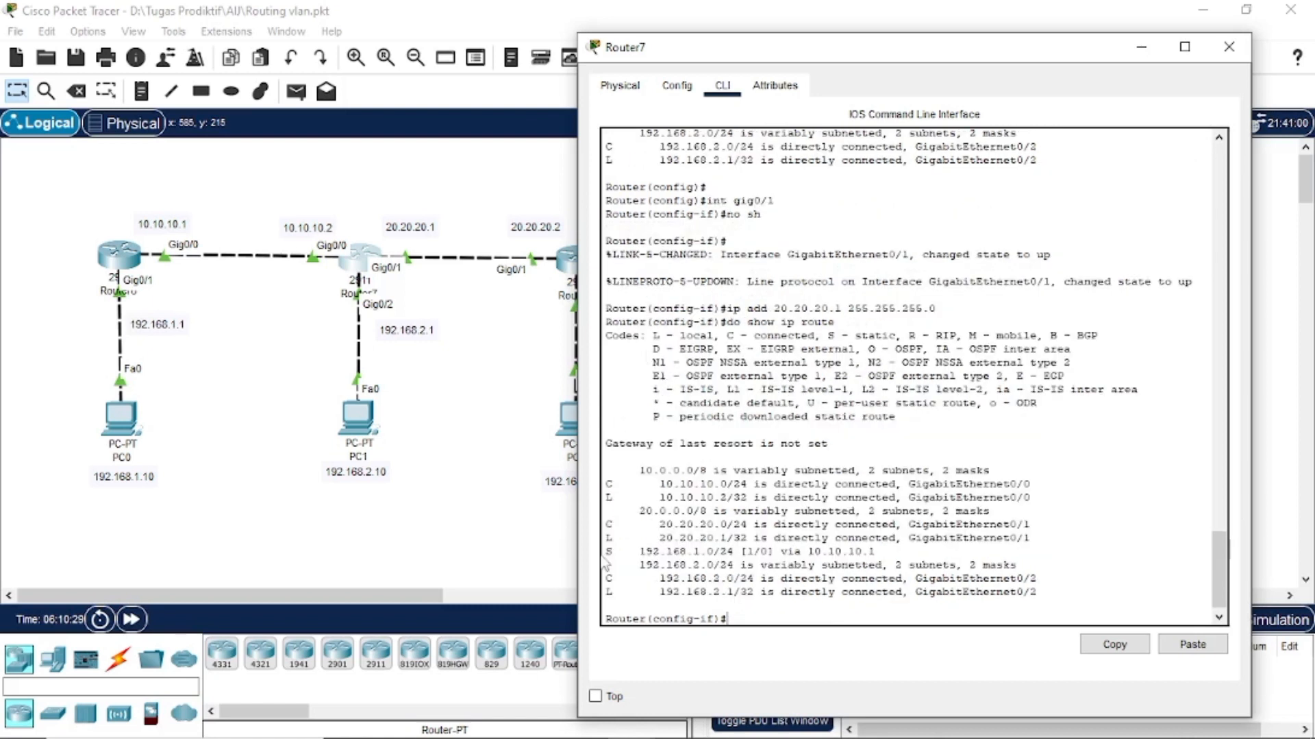
drag(609, 556, 893, 566)
click(891, 564)
- Exit interface configuration on Router7 and add a static route to 192.168.3.0 255.255.255.0 via 20.20.20.2
text(ex)
key(Return)
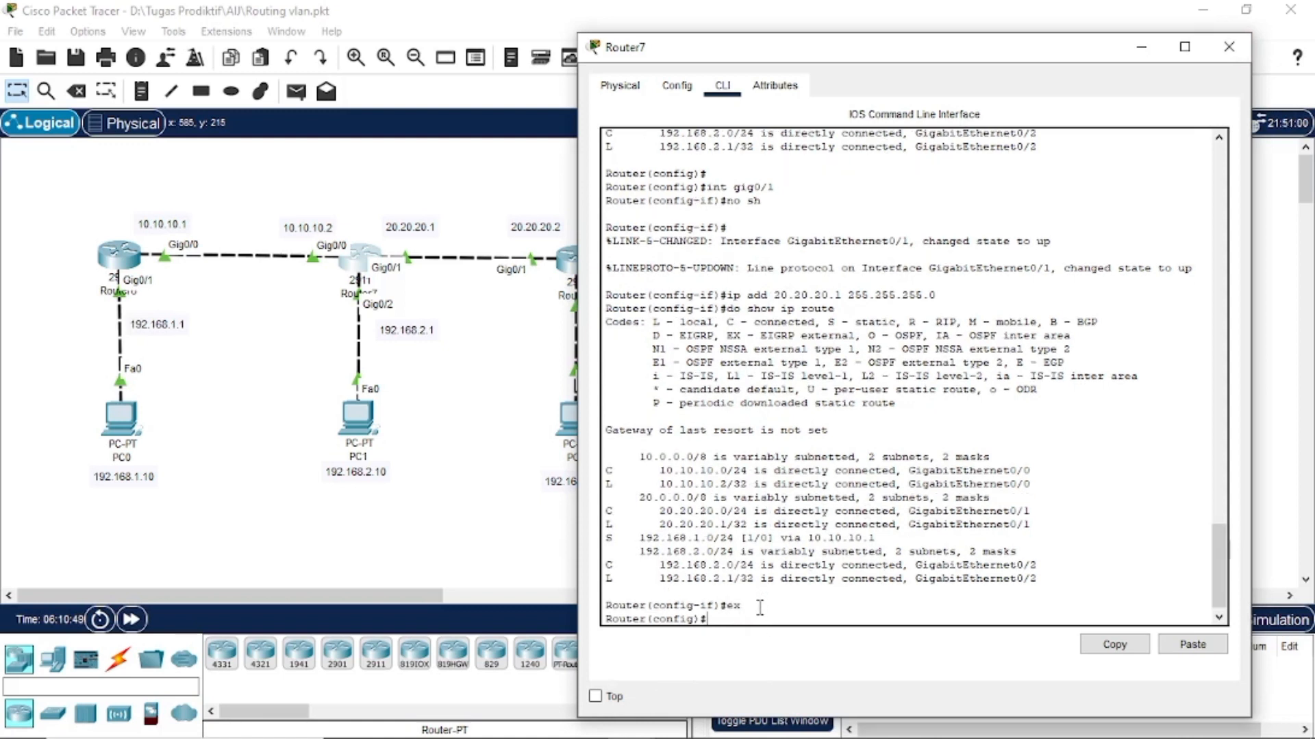
text(ip route)
drag(804, 46, 887, 33)
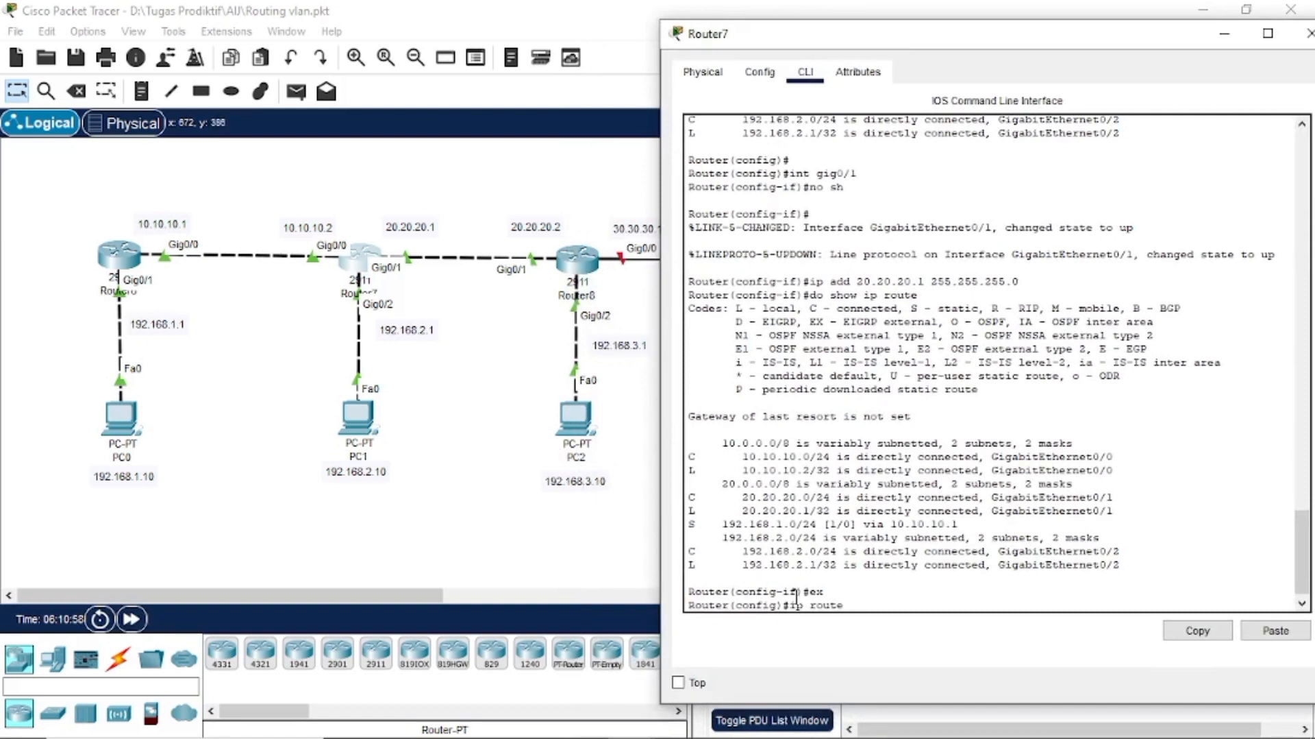
text(192)
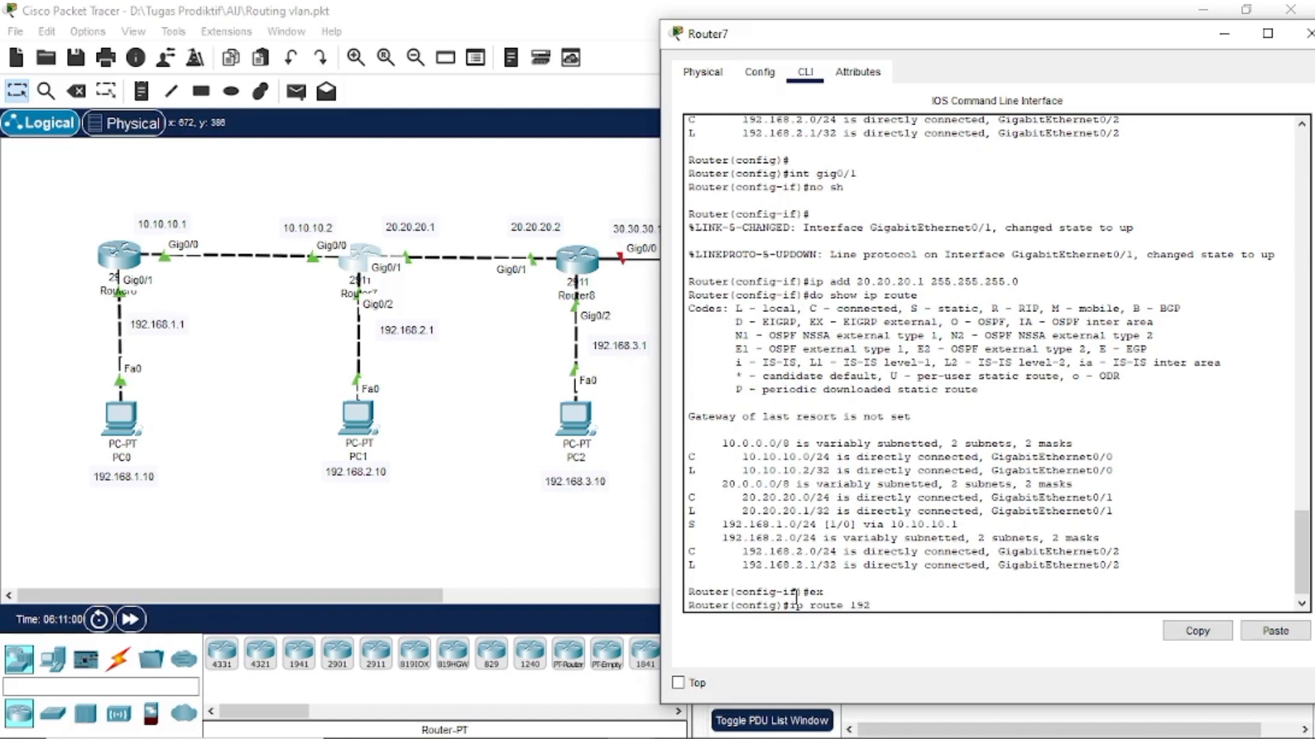
text(.168.3.0 255.255.255.0)
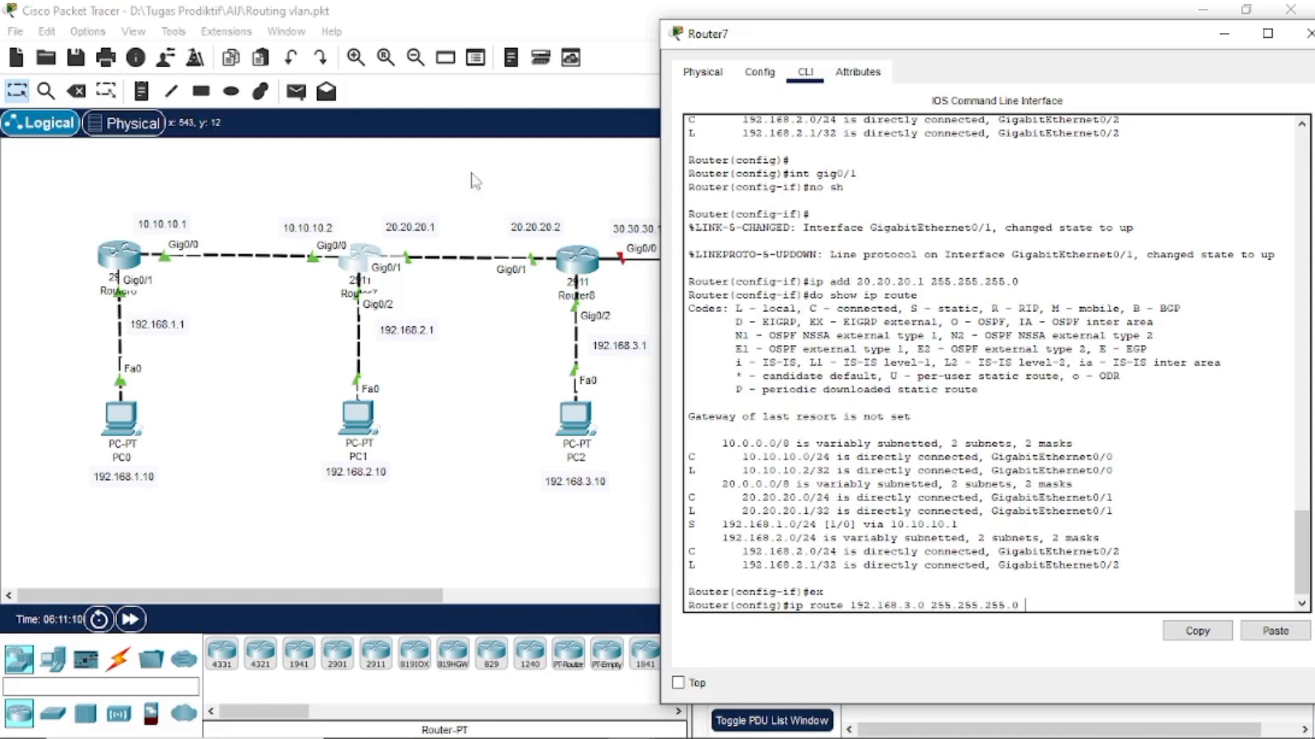
text( 20.20.20.2)
key(Return)
- Check Router7's routing table for the 192.168.3.0 static route, and close the router's window
key(Up)
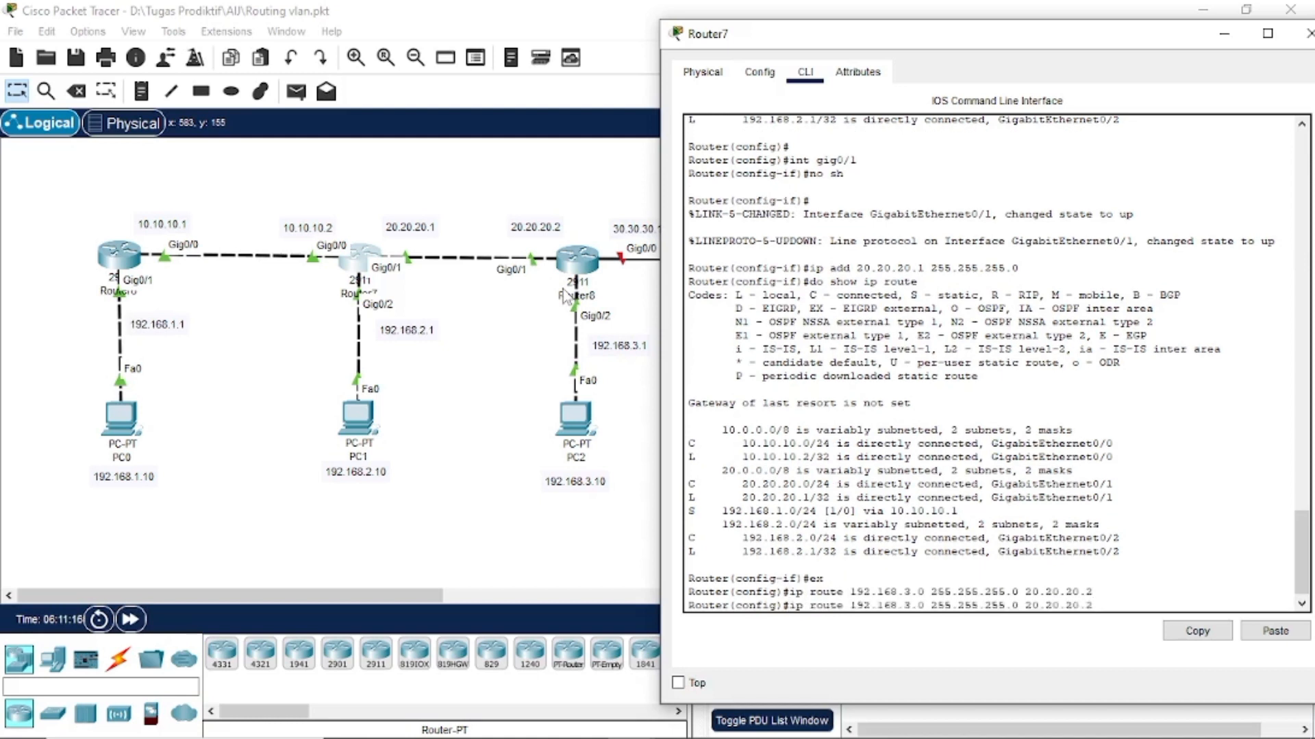
key(ctrl+u)
text(do show ip route)
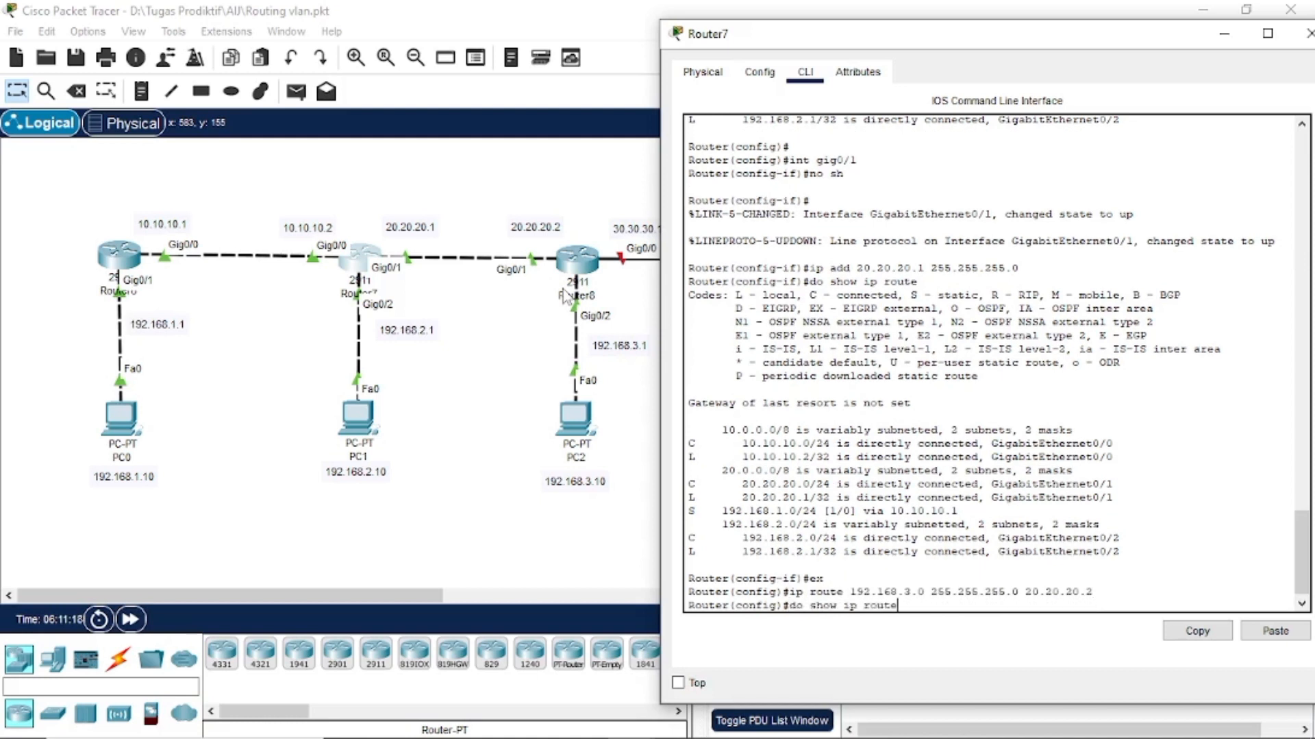
key(Return)
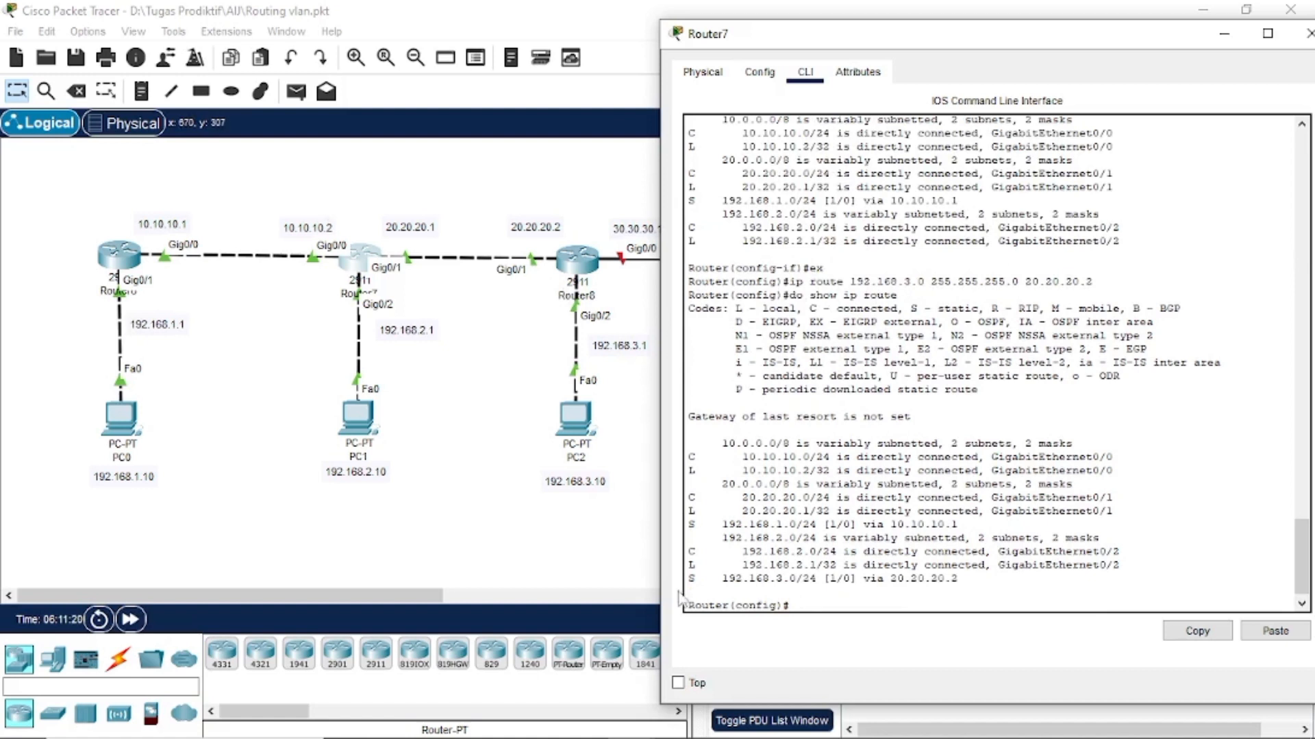
drag(724, 578, 968, 576)
click(978, 577)
click(1310, 32)
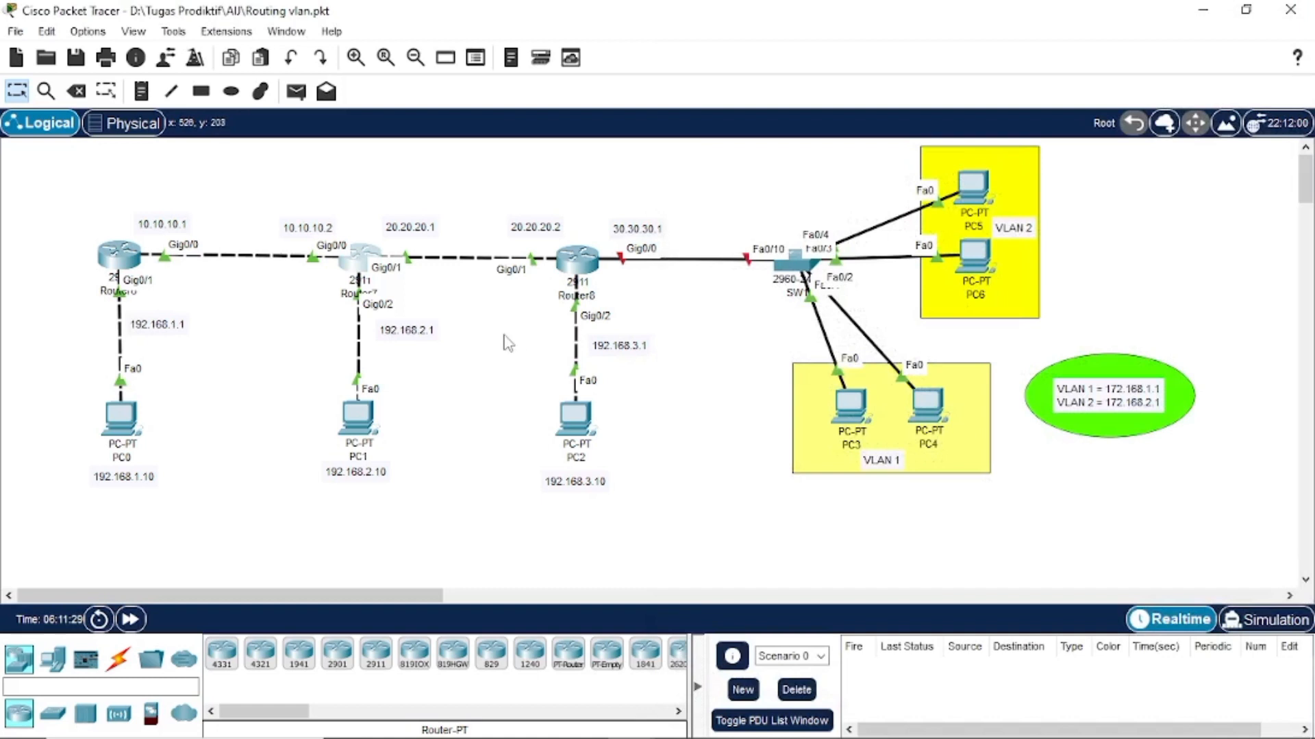
- Add a static route on Router8 to 192.168.2.0 255.255.255.0 via 20.20.20.1, and close its window
click(586, 260)
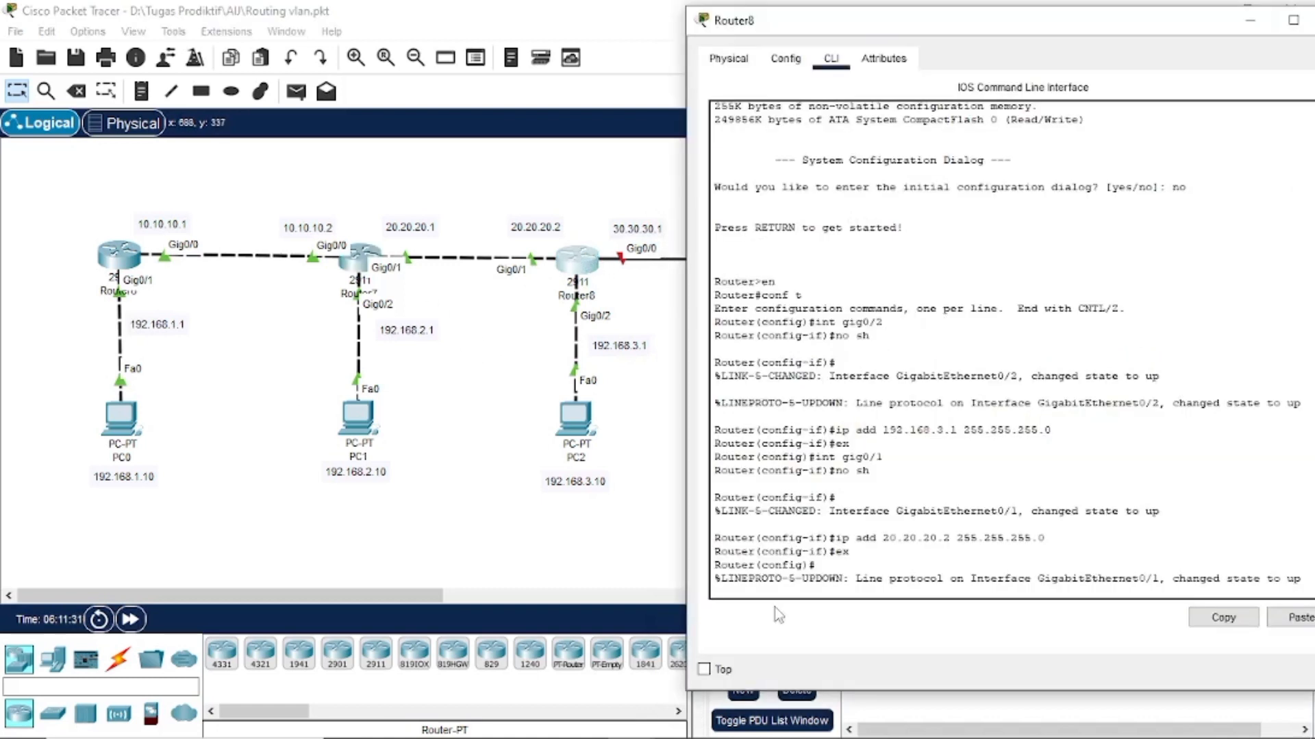
key(Return)
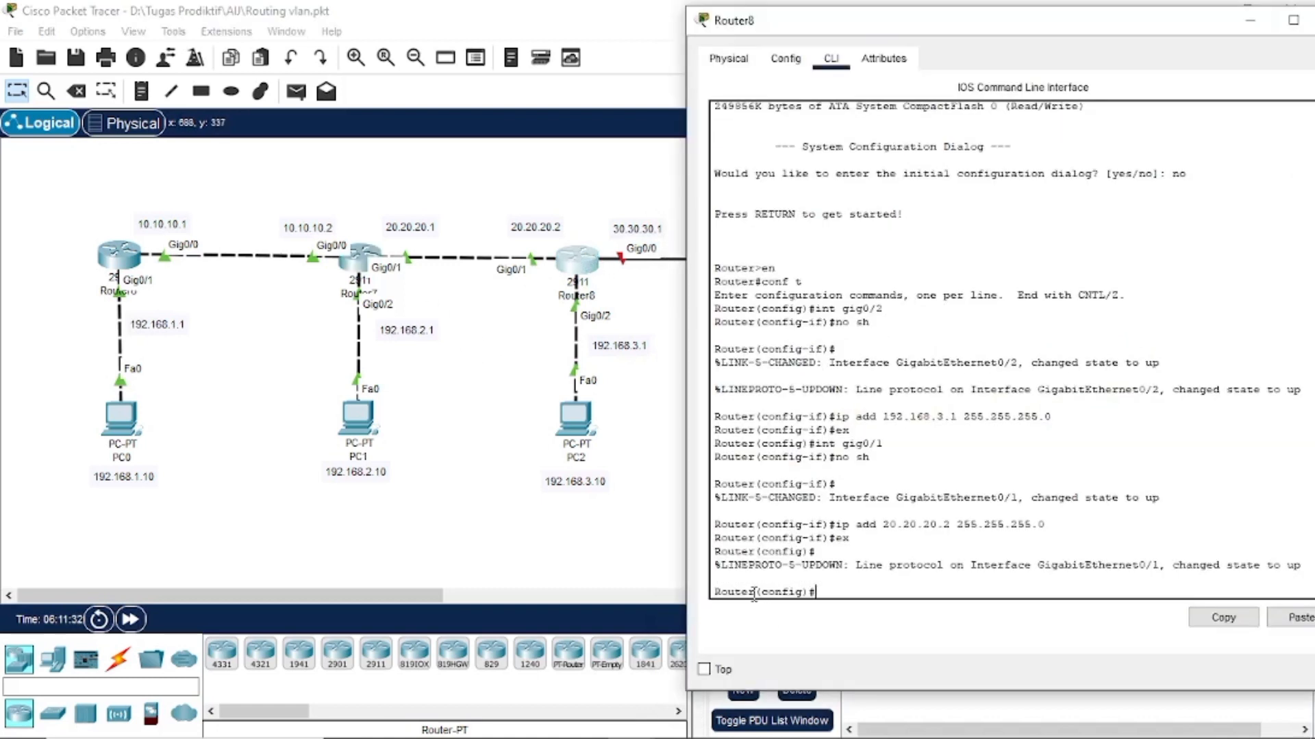
text(ip route)
text(192.168.2.0 255.255.255.)
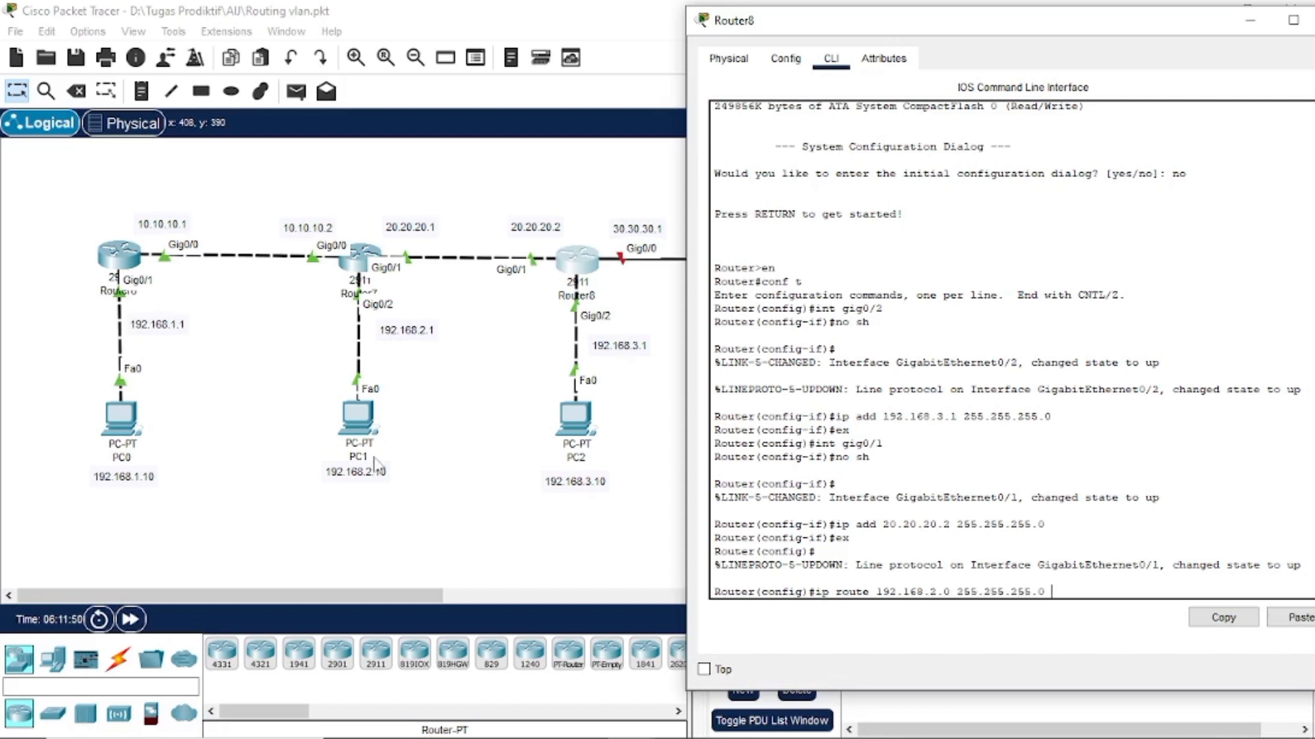
text(0 20.20.20.1)
key(Return)
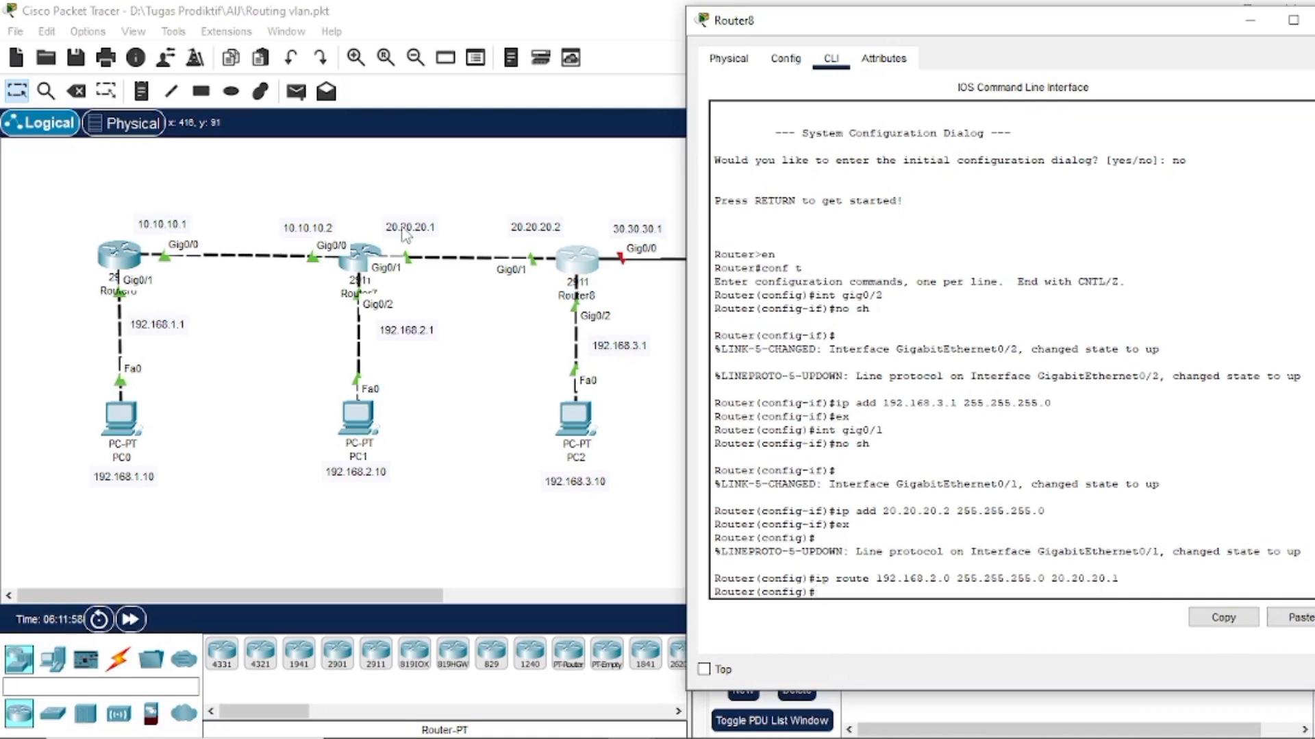
drag(882, 20, 762, 51)
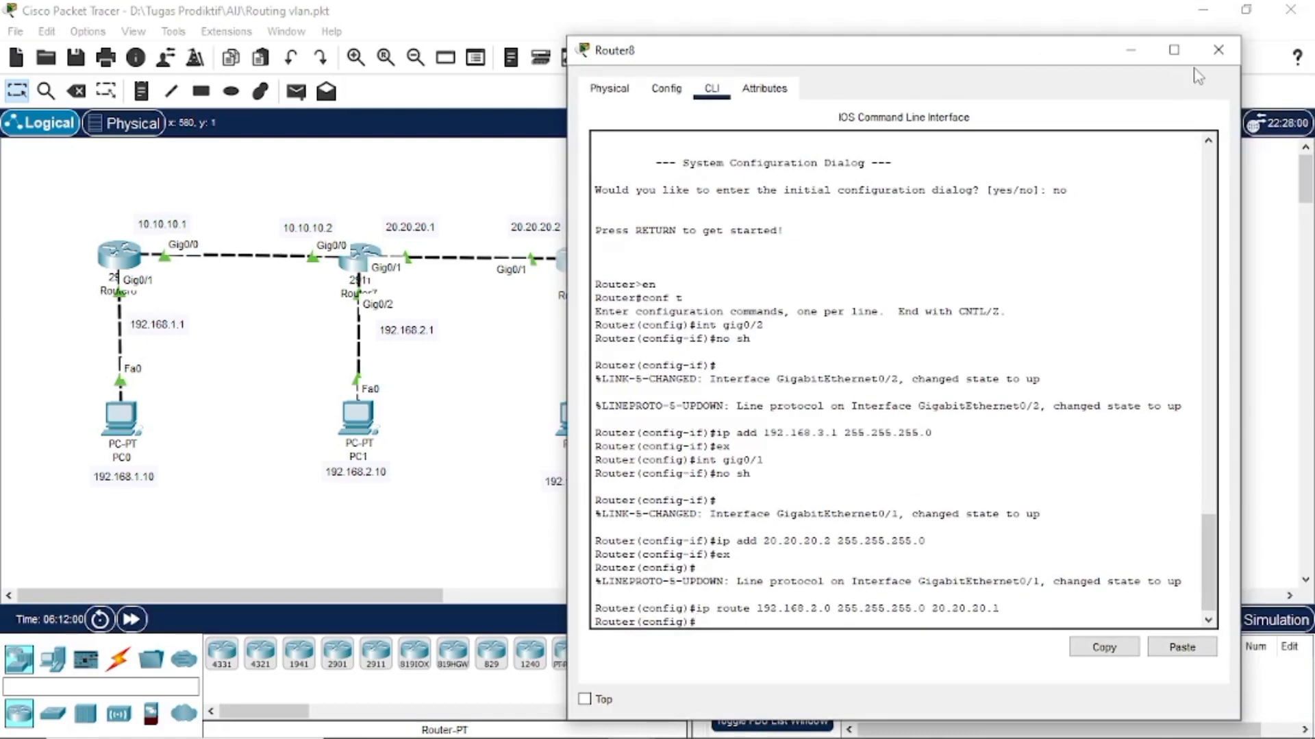
click(1219, 50)
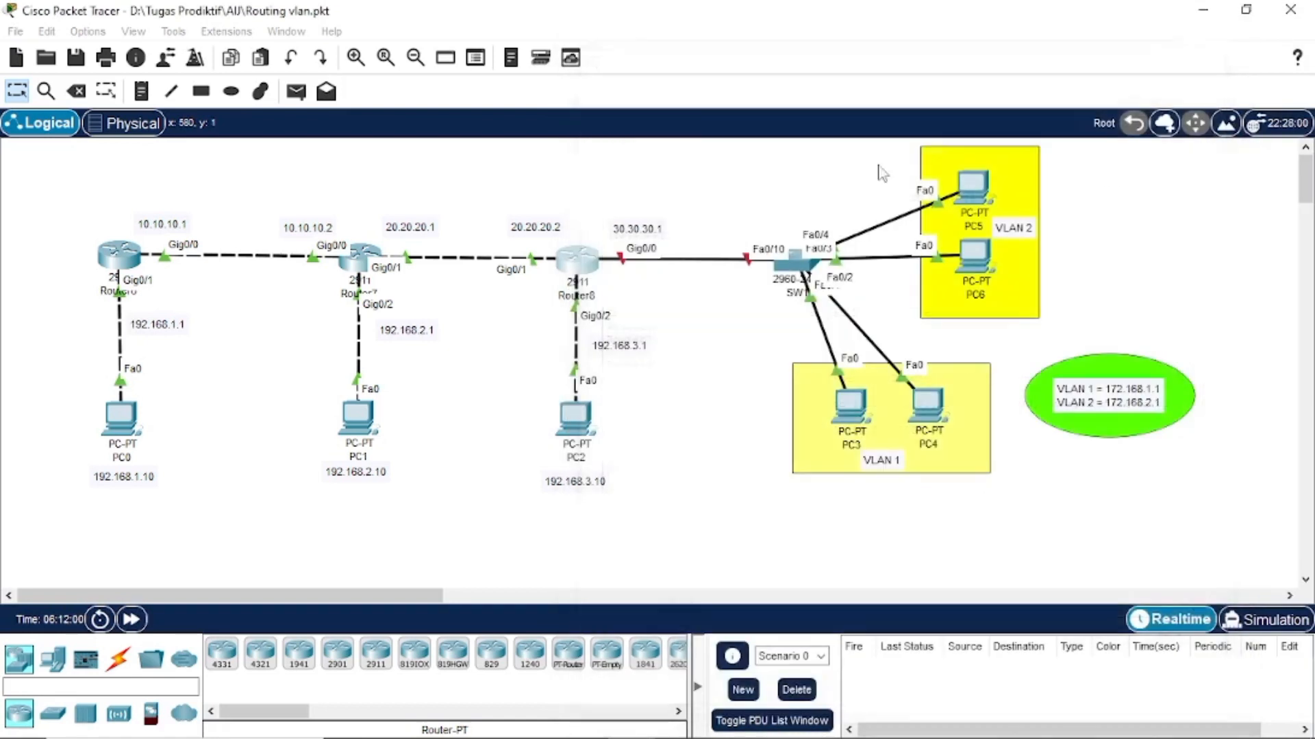
- Fast-forward the simulation time and test PC2 to PC1 with a simple PDU, firing it a second time
click(132, 620)
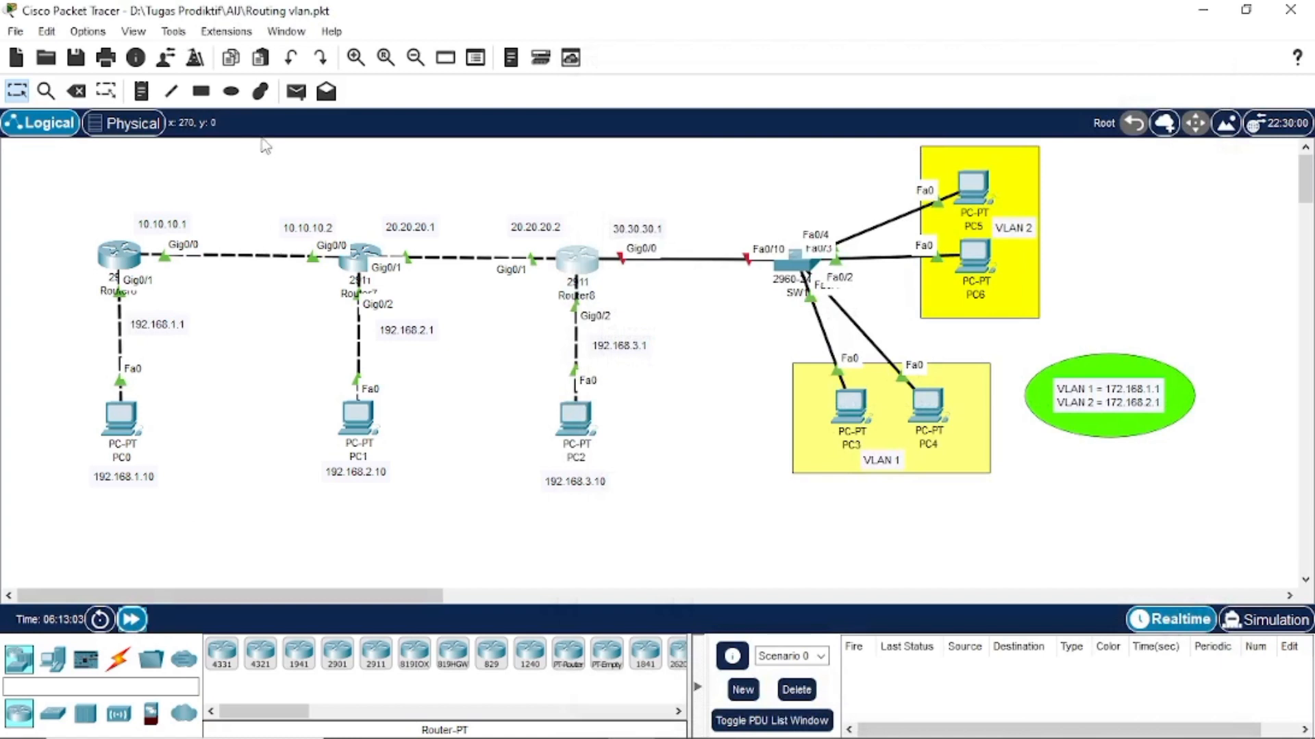
click(296, 91)
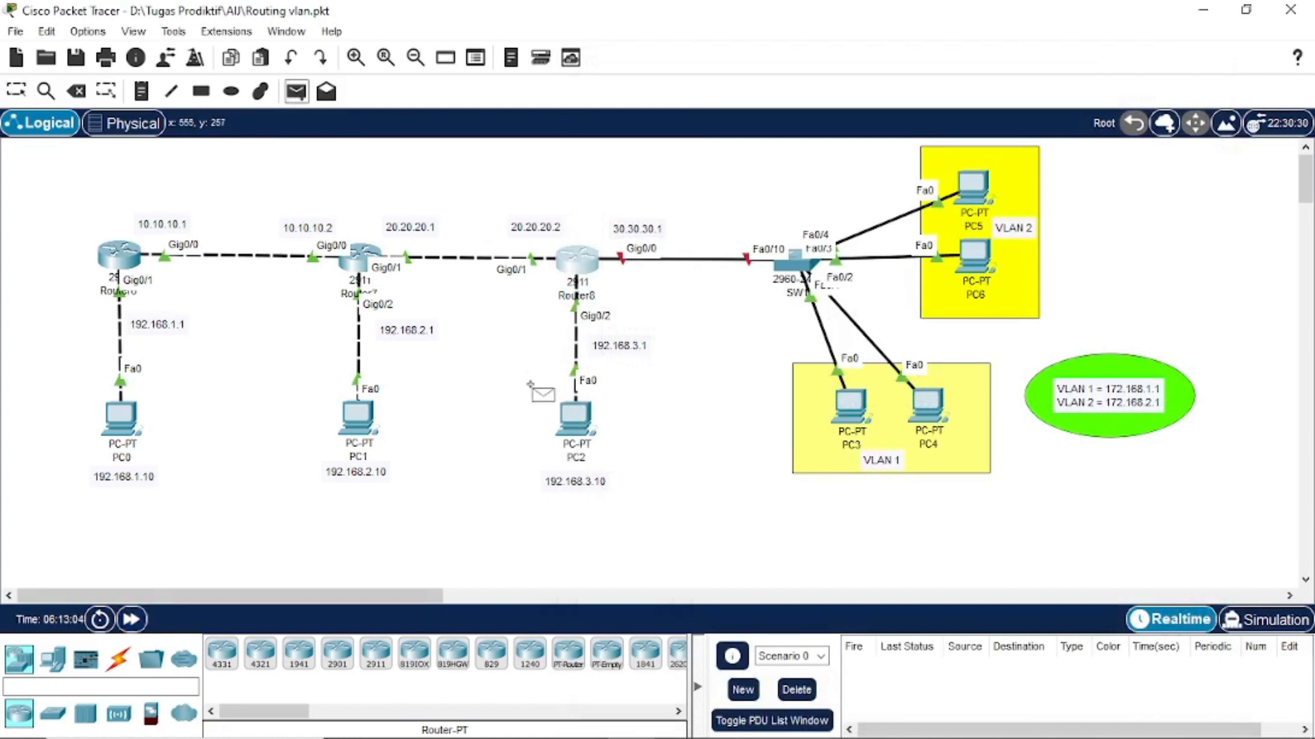
click(575, 416)
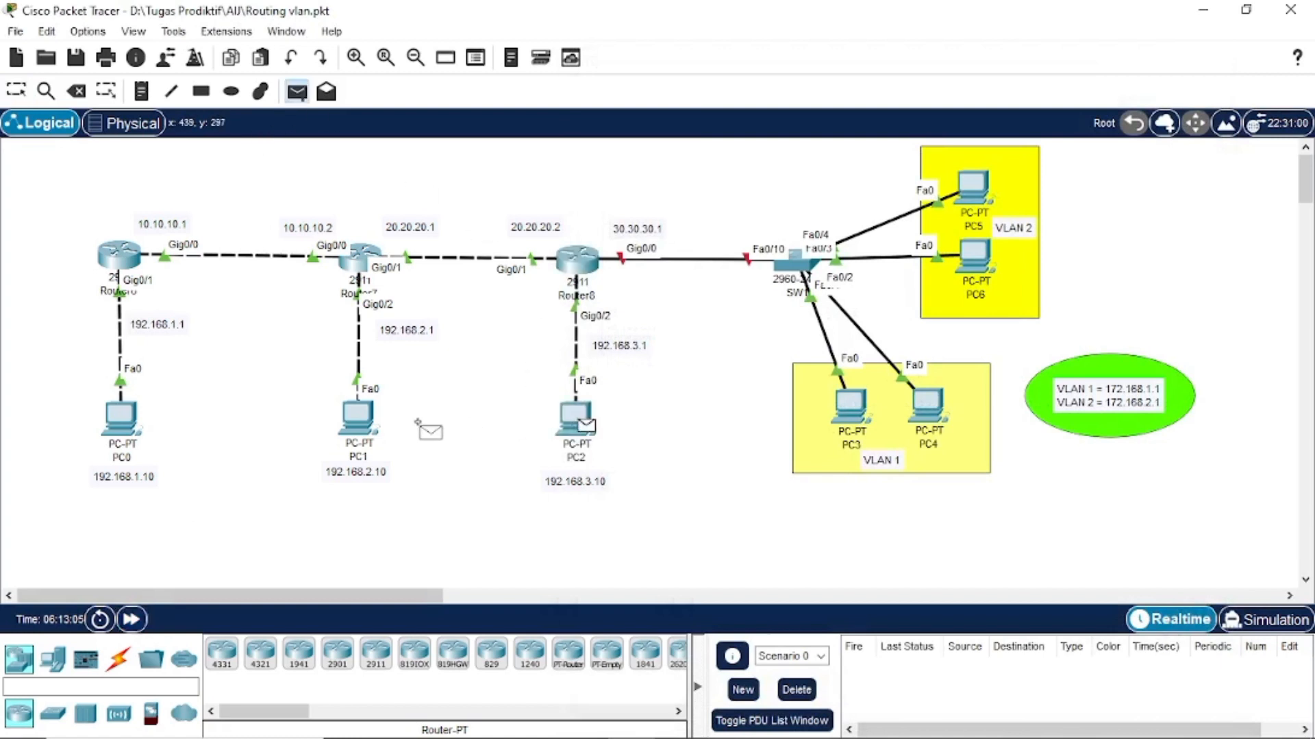
click(357, 415)
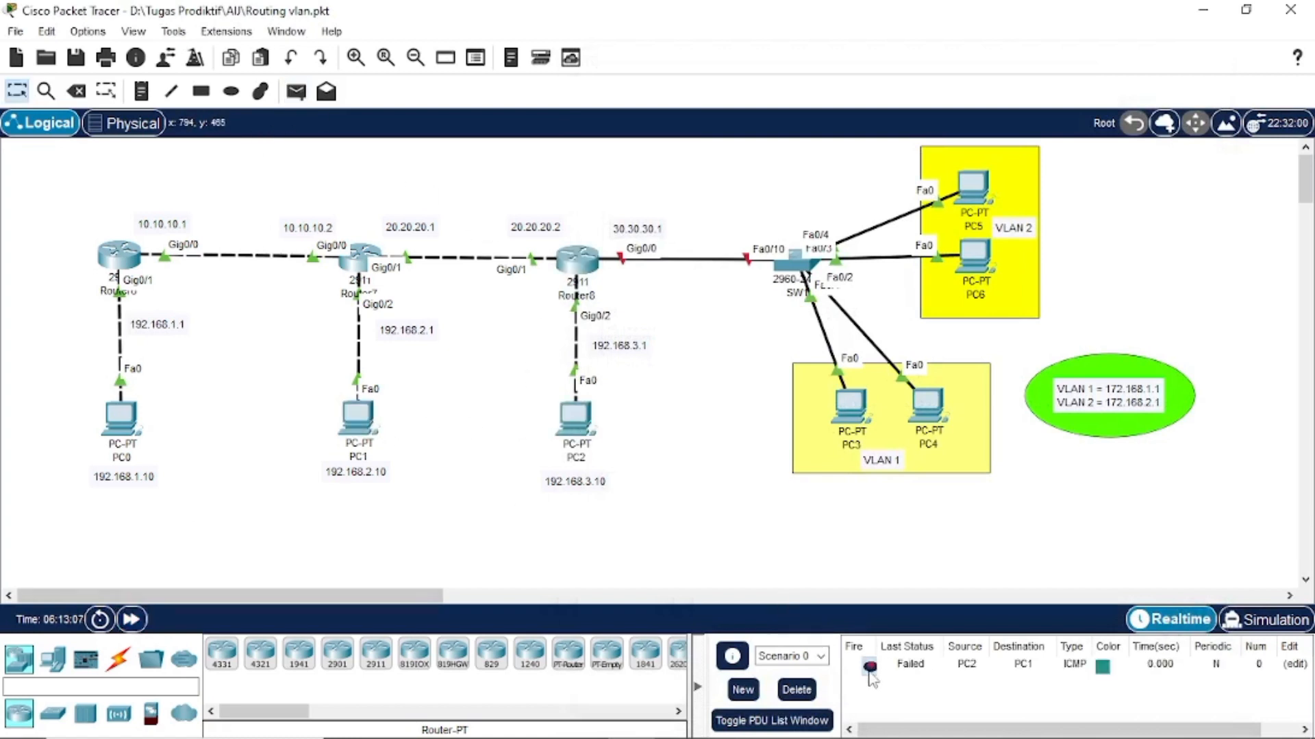
click(870, 668)
- Test PC1 to PC2 with a simple PDU and clear the scenario's PDU list
click(296, 92)
click(357, 417)
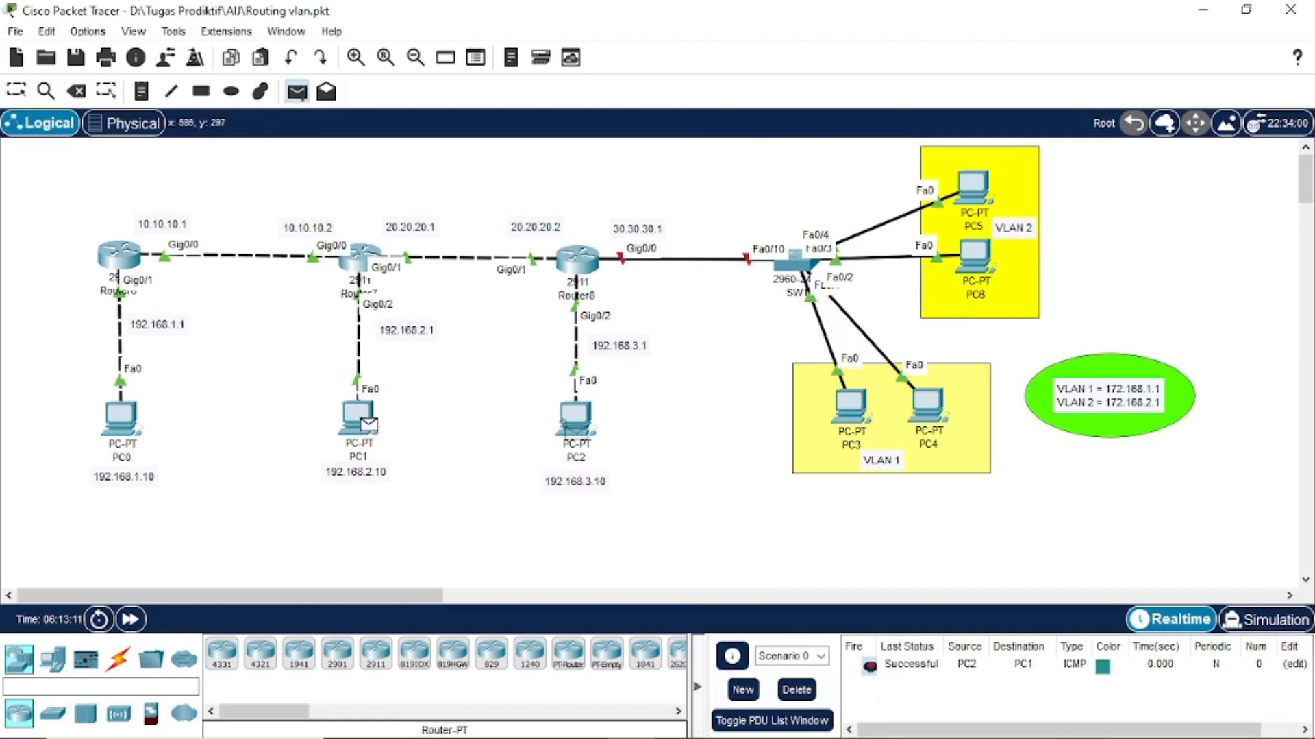
click(575, 421)
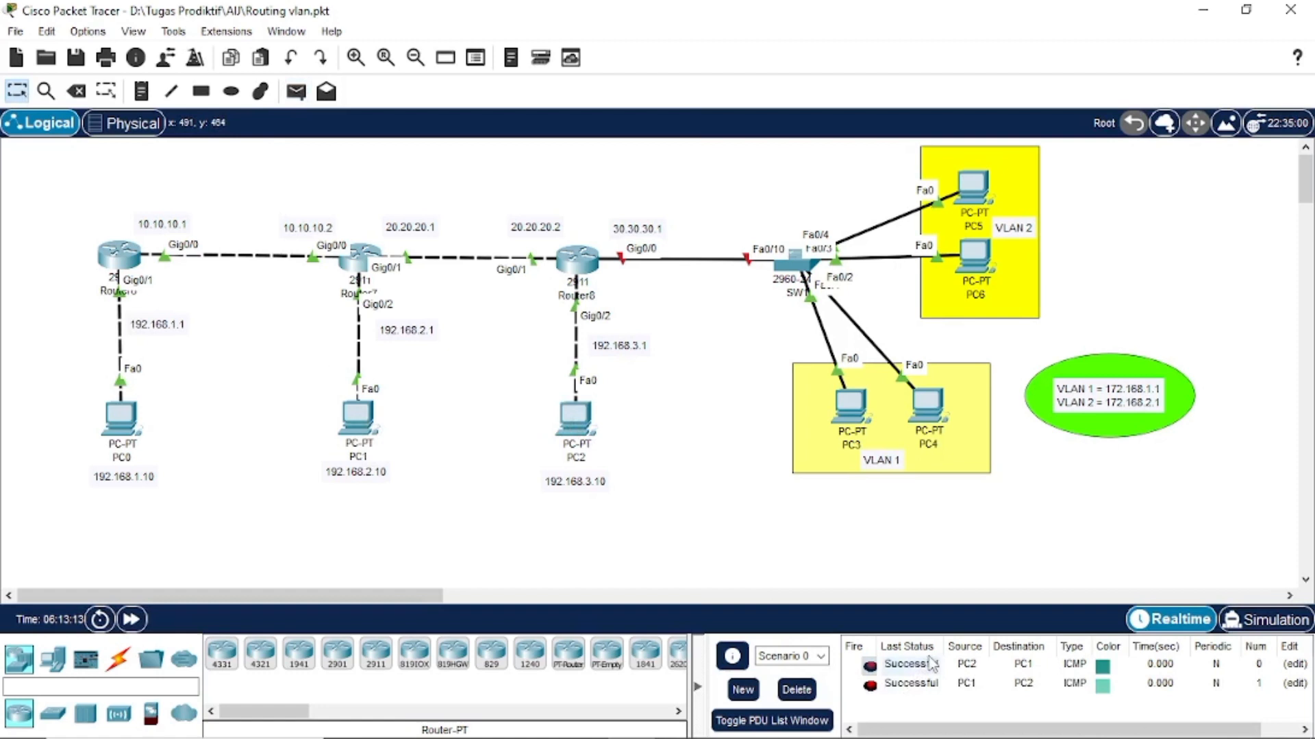
click(797, 690)
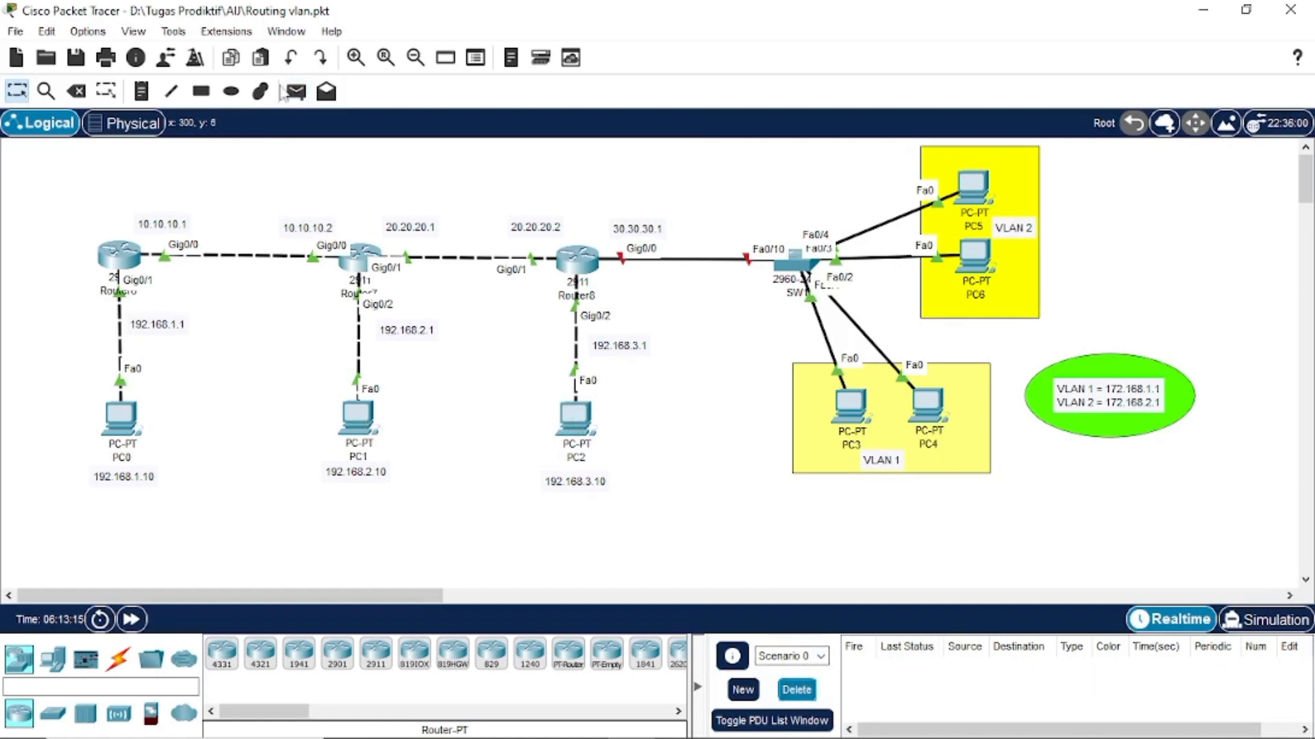
- Test PC2 to PC0 with a simple PDU and fire it again
click(296, 92)
click(576, 419)
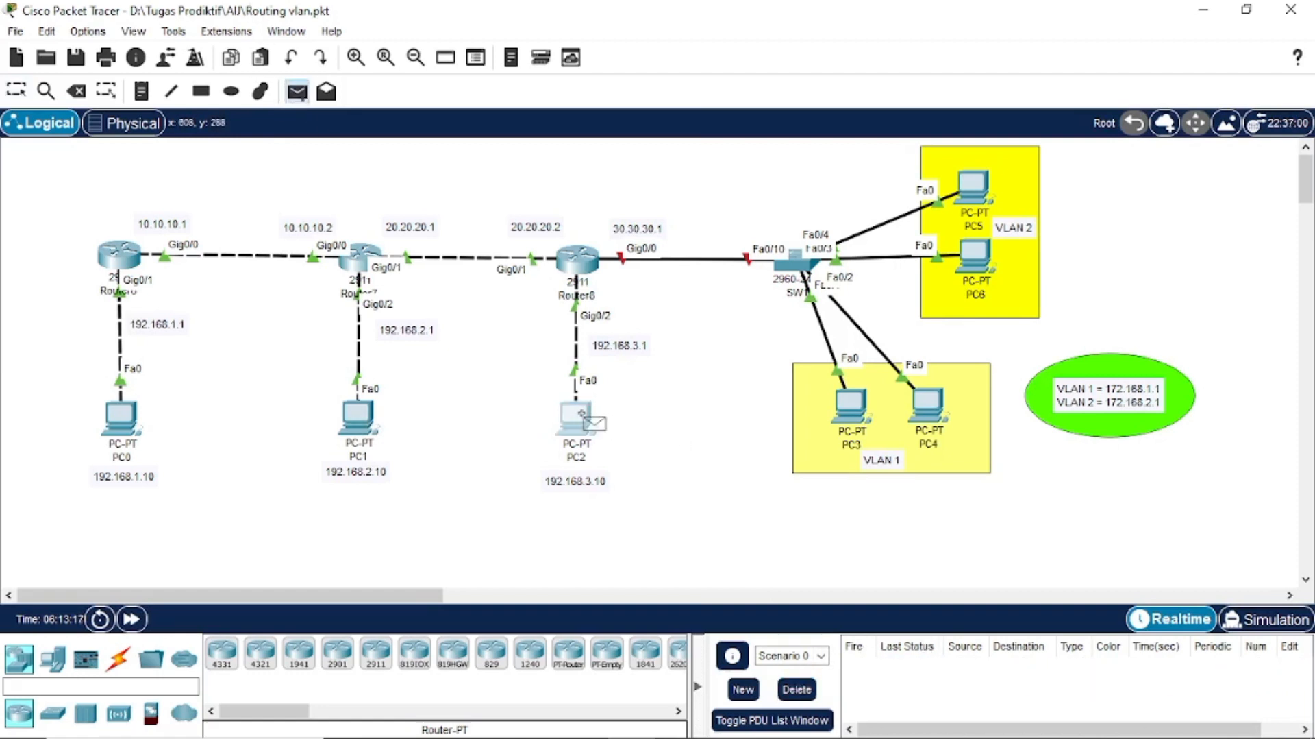
click(134, 421)
double_click(870, 668)
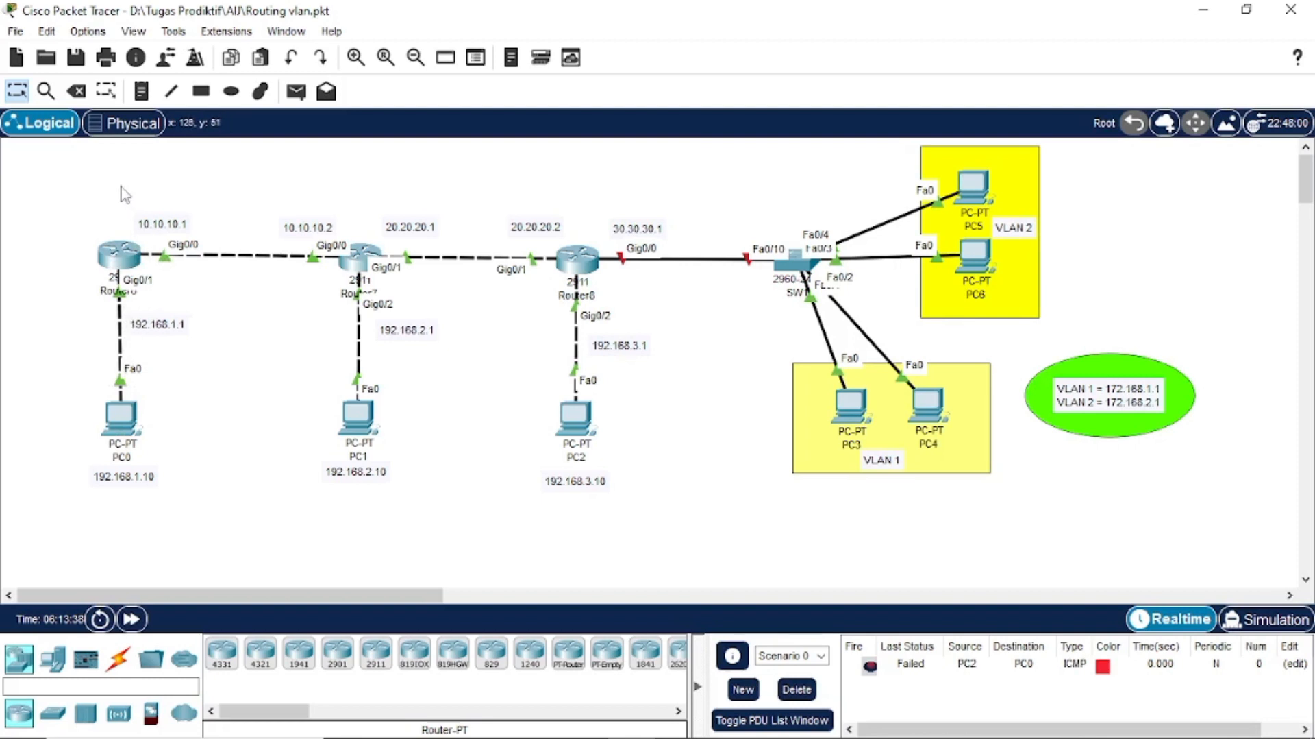
- Examine the three router segments between PC0's network and PC2's network to trace the path that needs routing
drag(42, 151, 200, 531)
click(290, 330)
drag(256, 201, 347, 420)
drag(270, 355, 413, 503)
drag(507, 353, 656, 512)
click(415, 425)
drag(281, 358, 432, 520)
click(437, 436)
drag(454, 208, 683, 470)
drag(21, 175, 239, 527)
click(239, 522)
drag(66, 176, 208, 525)
click(223, 462)
- Add a static route on Router8 to 192.168.1.0 255.255.255.0 via 20.20.20.1
click(576, 258)
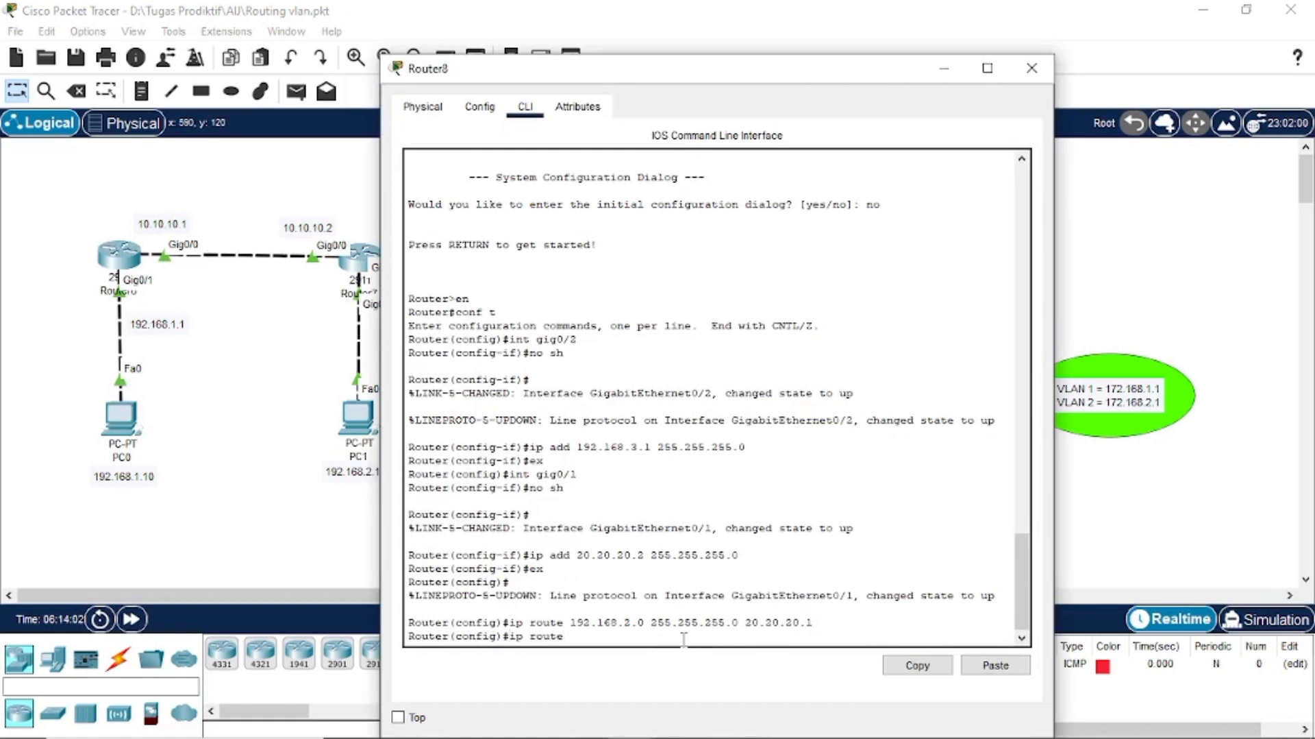
drag(587, 68, 731, 54)
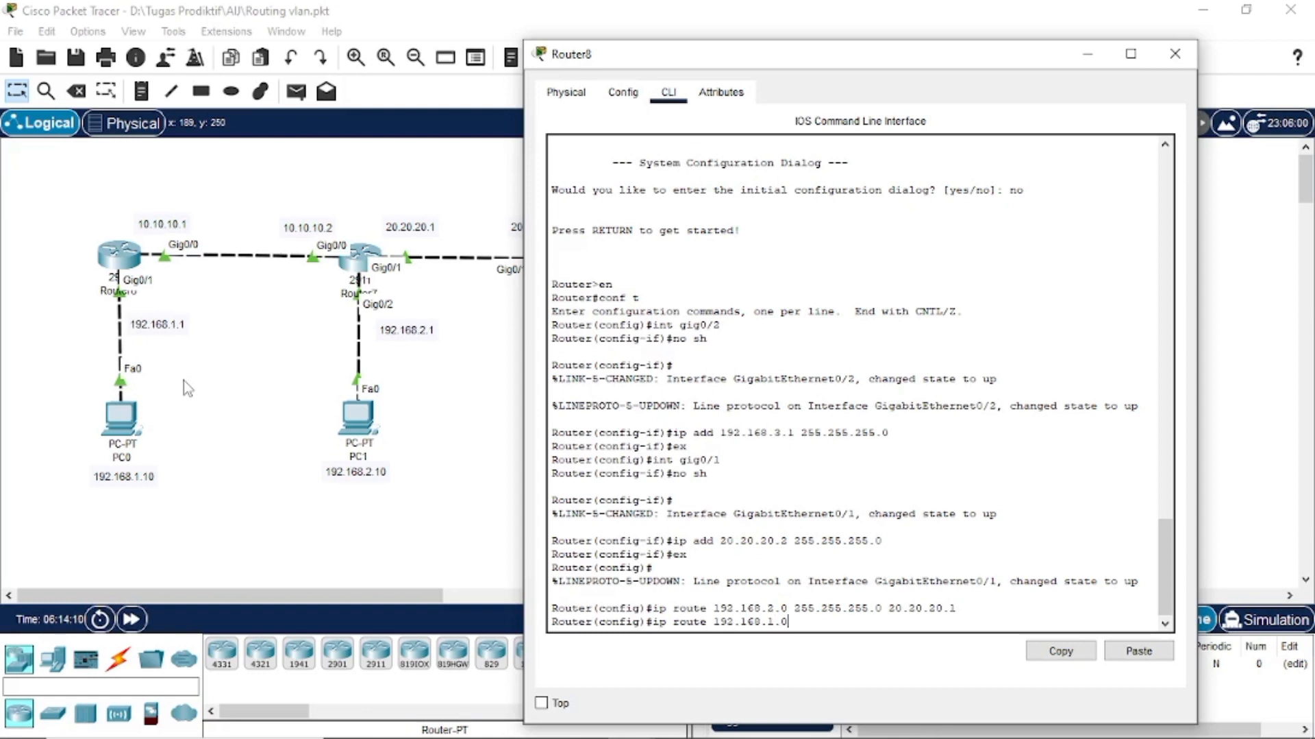
text(255.255.255.0)
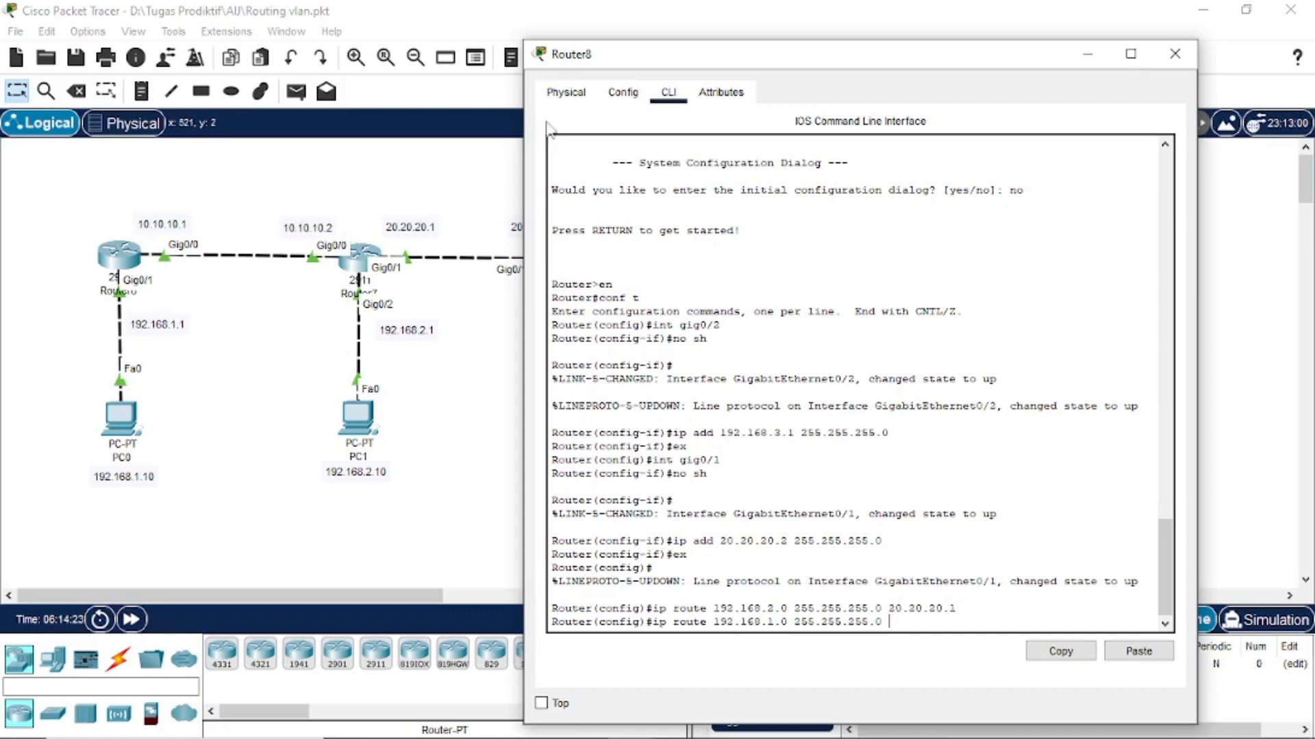
drag(603, 61, 680, 57)
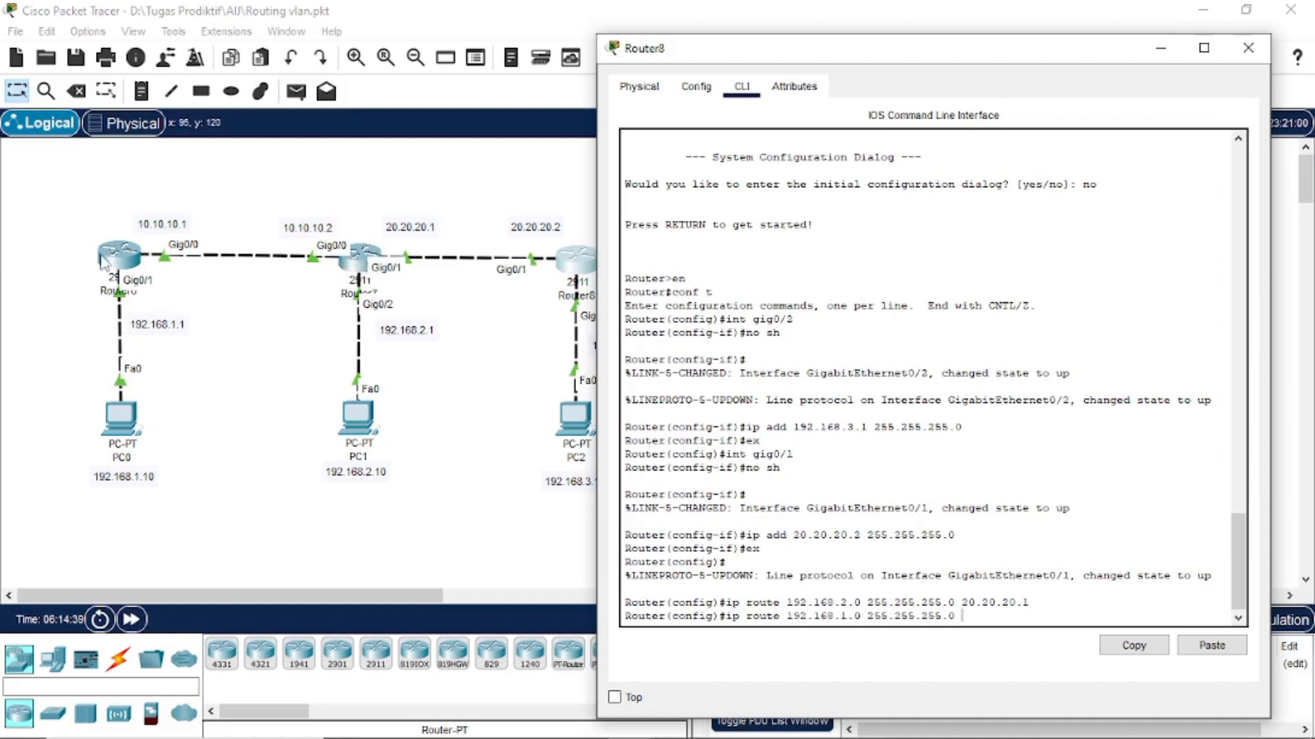
click(118, 292)
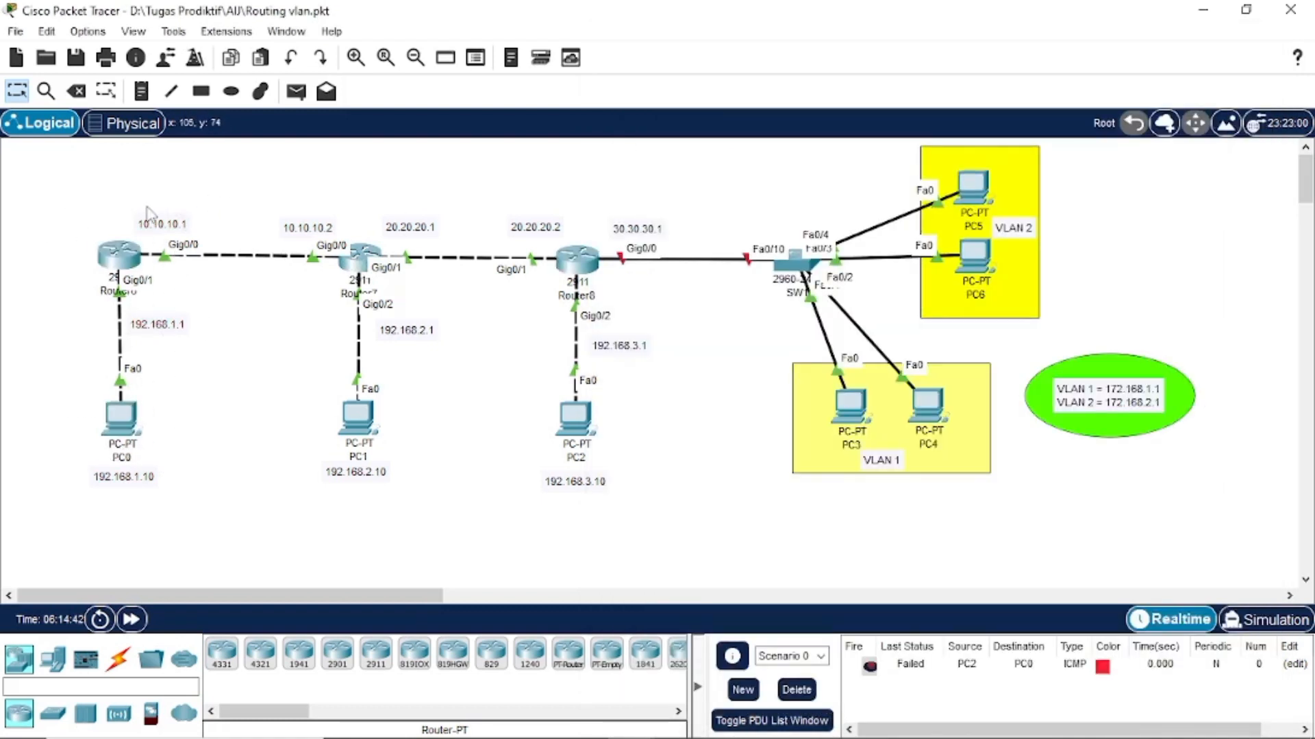
drag(320, 187, 410, 515)
drag(76, 172, 197, 515)
click(226, 505)
click(576, 264)
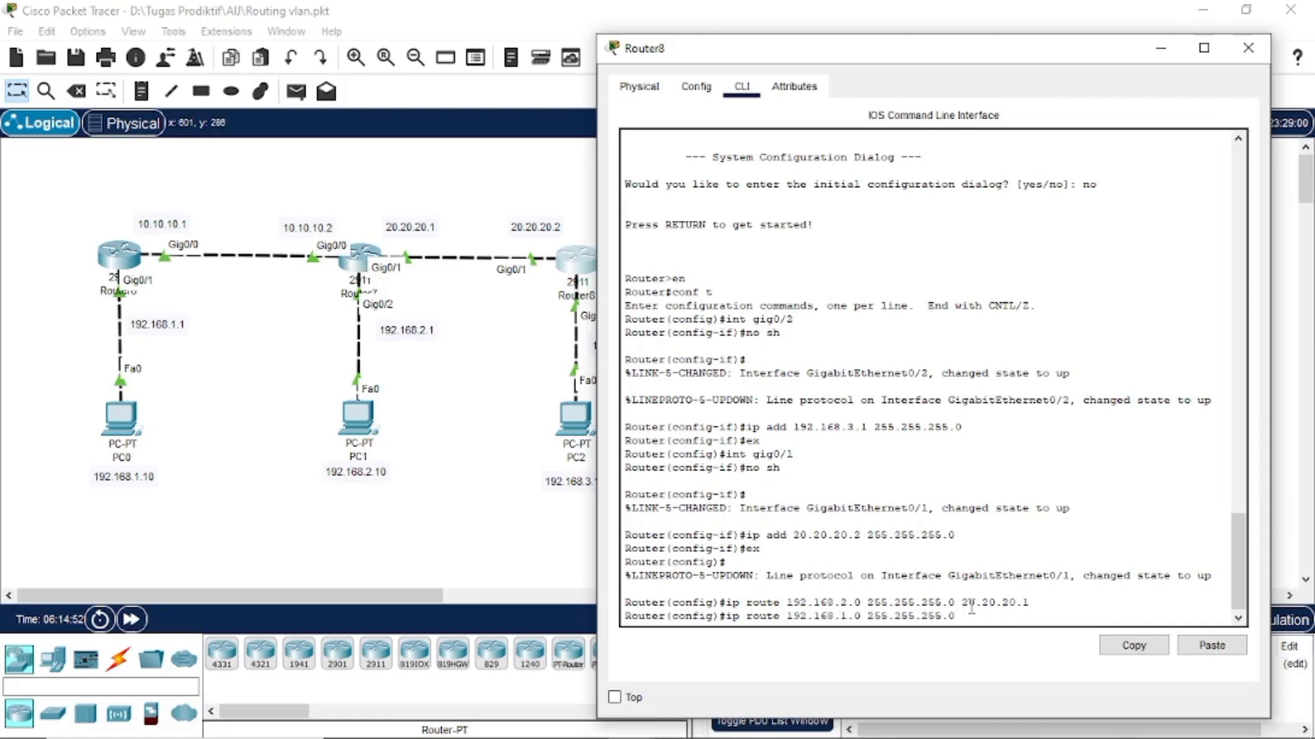
drag(94, 210, 205, 516)
click(575, 256)
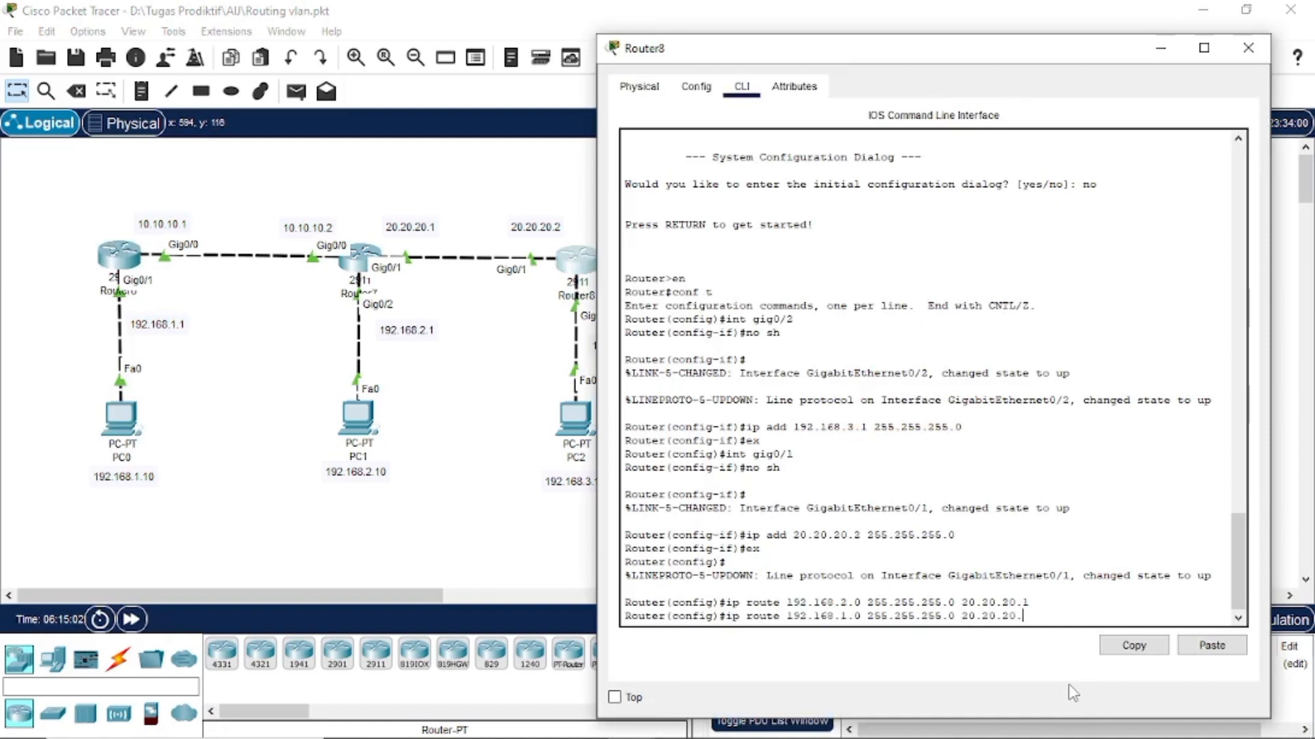
key(Return)
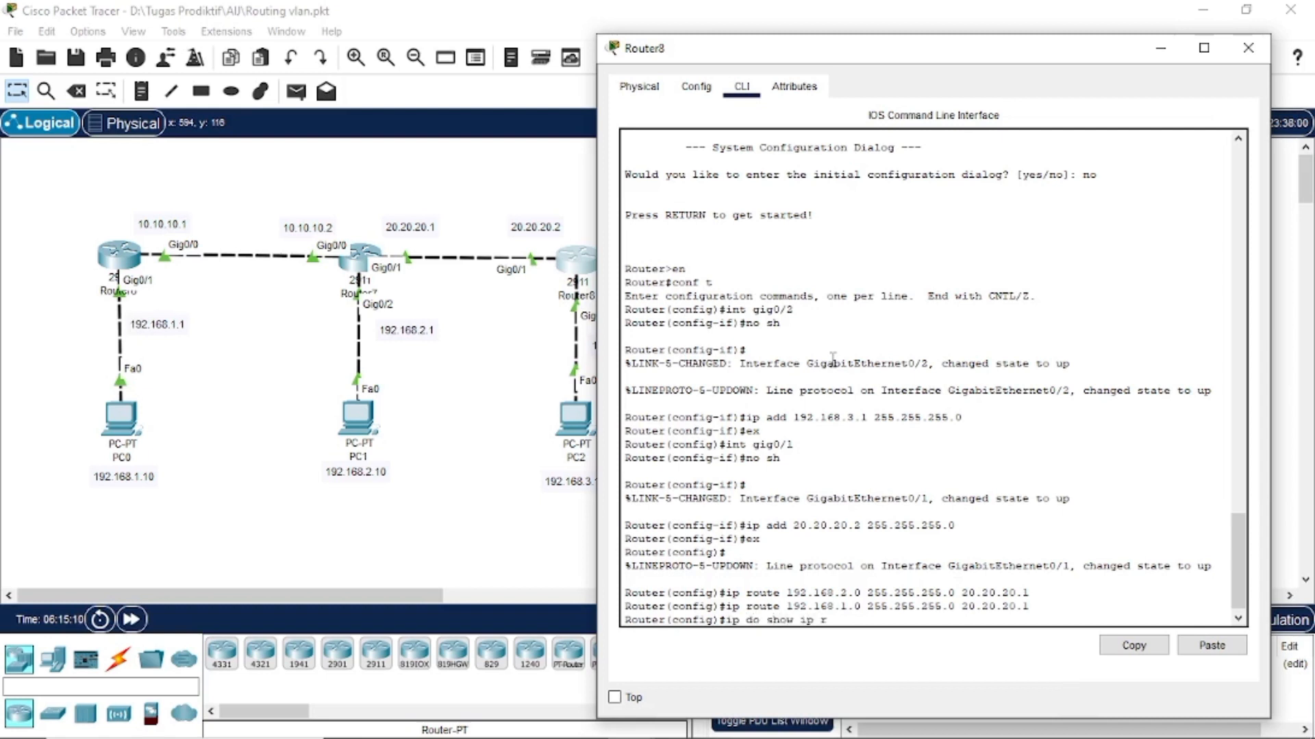
- Display Router8's routing table with do show ip route
text(oute)
key(Return)
key(Up)
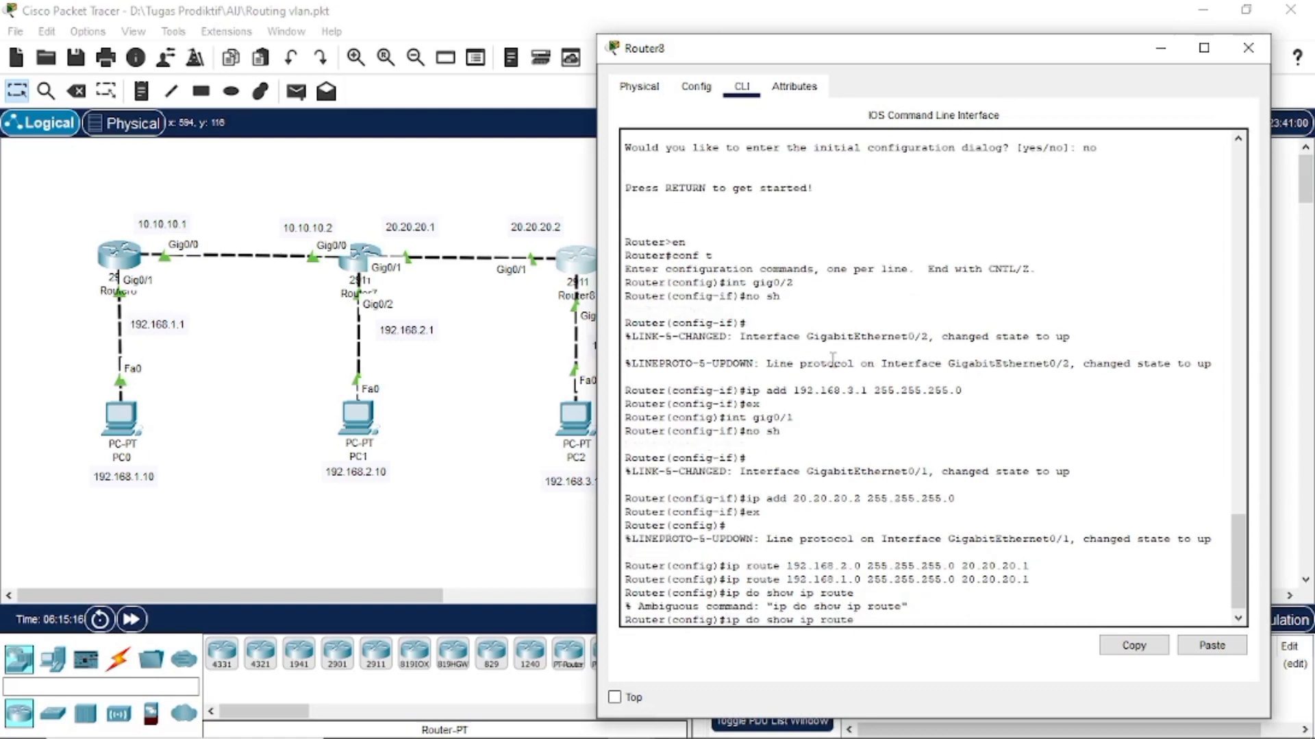
key(BackSpace)
key(BackSpace)
key(Return)
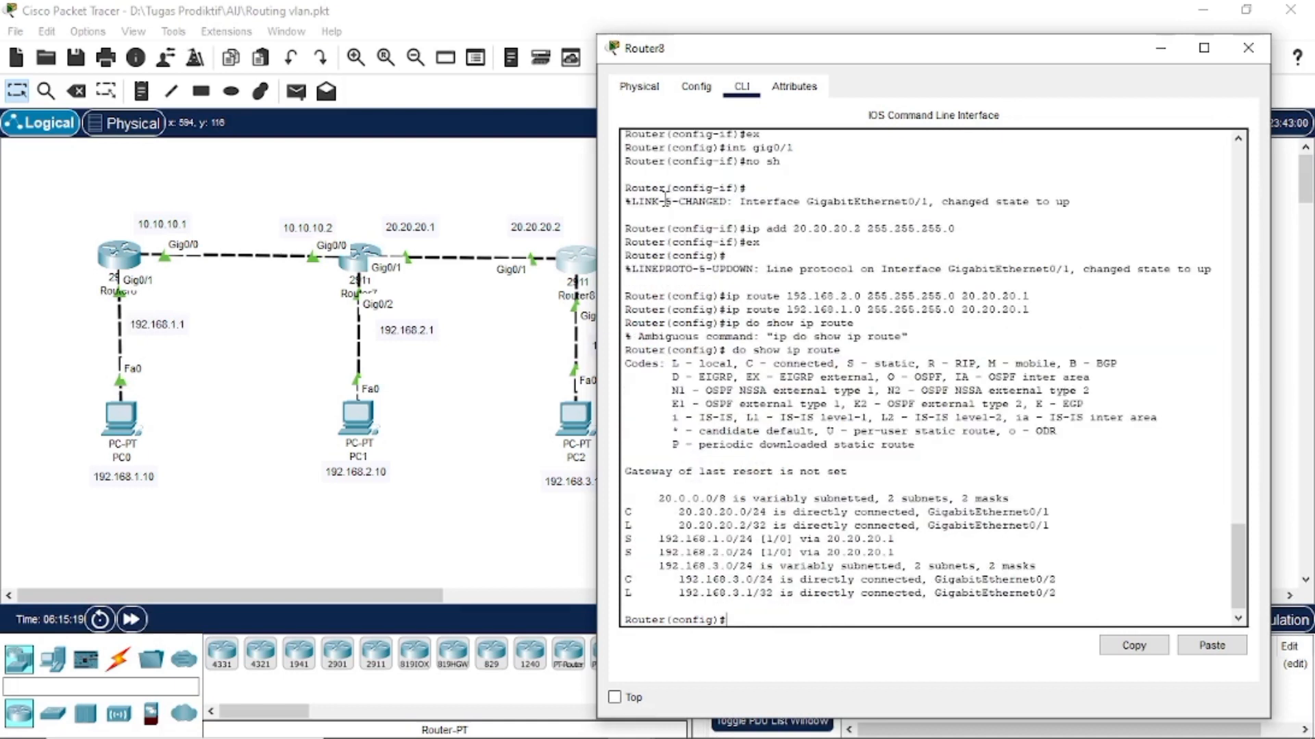
- Check the static route entries and their next hops in Router8's routing table, and close the router's window
drag(662, 544, 735, 551)
drag(825, 539, 908, 541)
drag(827, 552, 906, 552)
click(908, 551)
click(1249, 48)
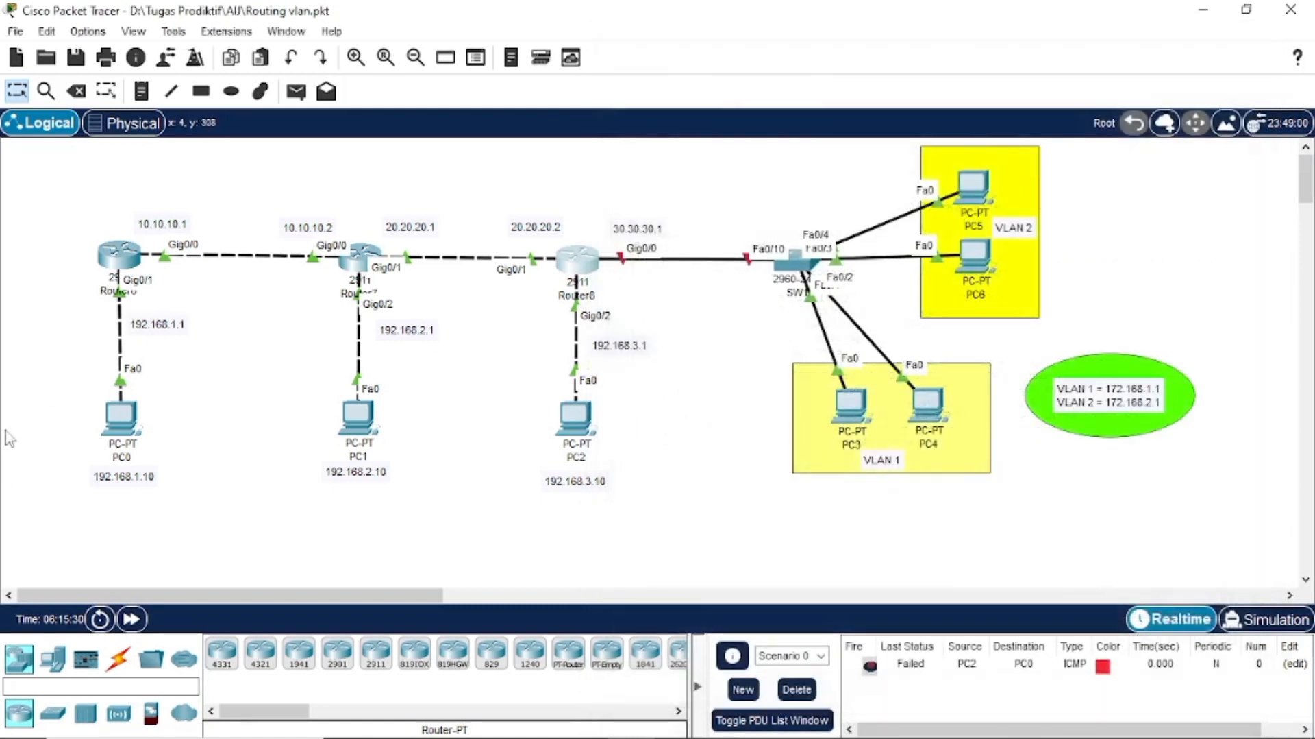
- Add a static route on Router6 to 192.168.3.0 255.255.255.0 via 10.10.10.2, and close its window
click(120, 256)
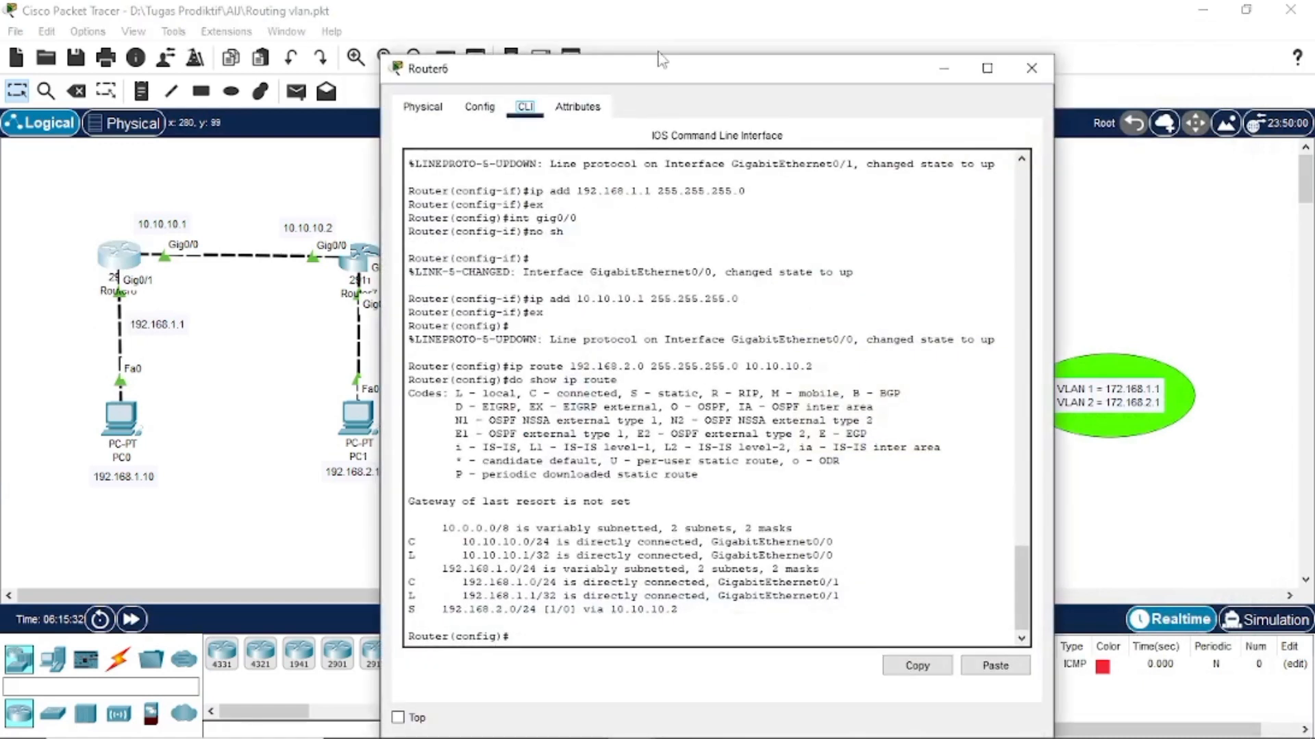
drag(661, 60, 780, 39)
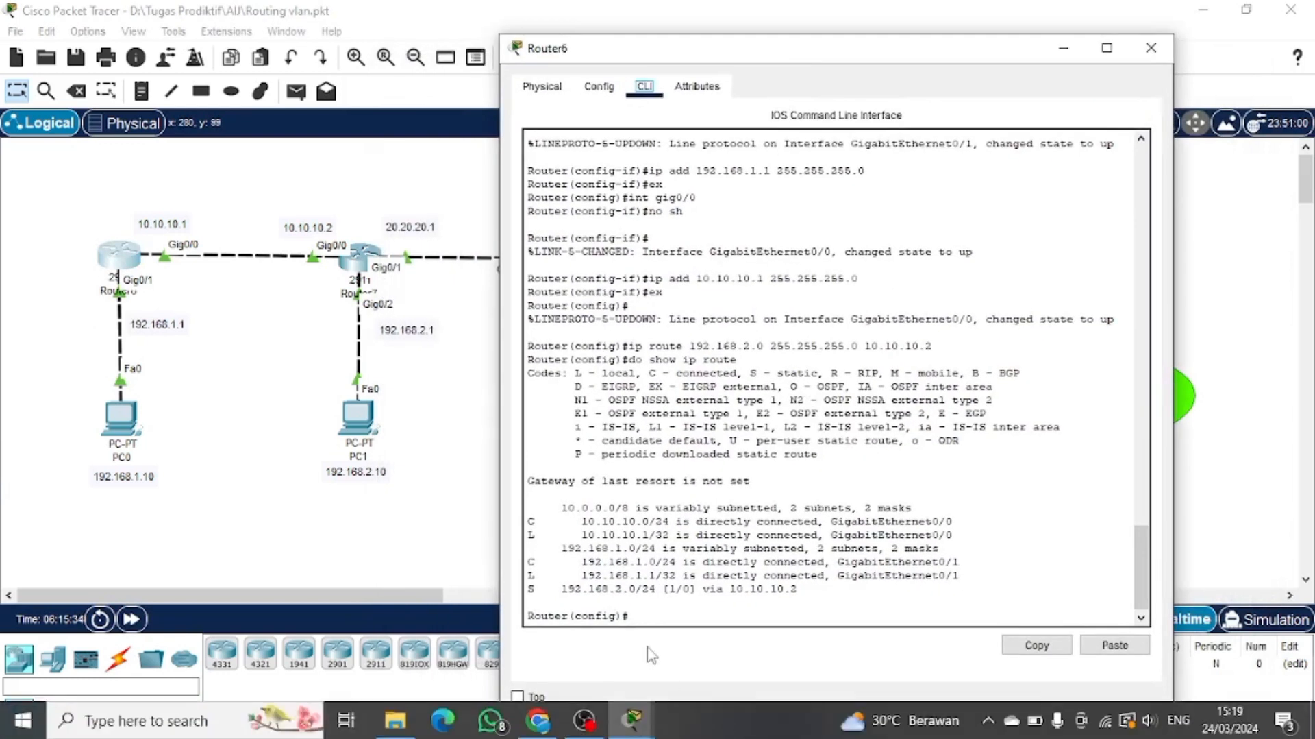
click(654, 622)
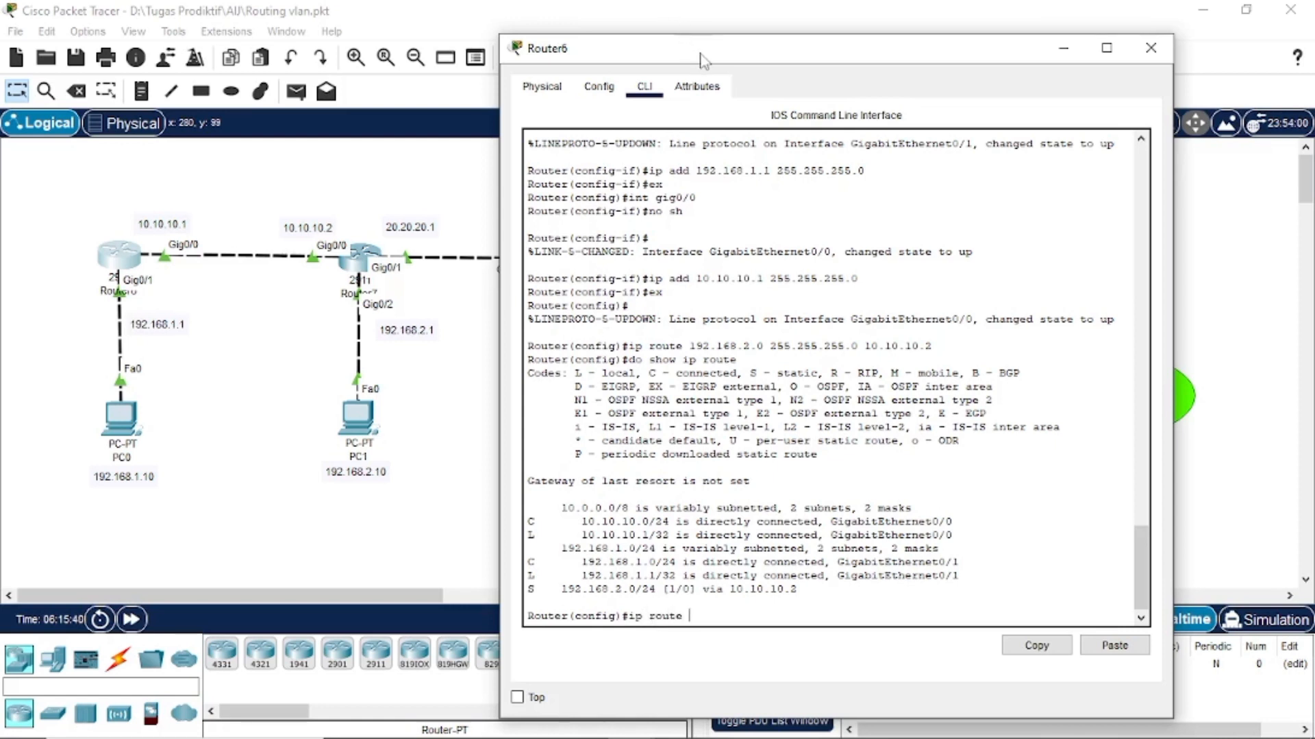
drag(699, 55, 849, 53)
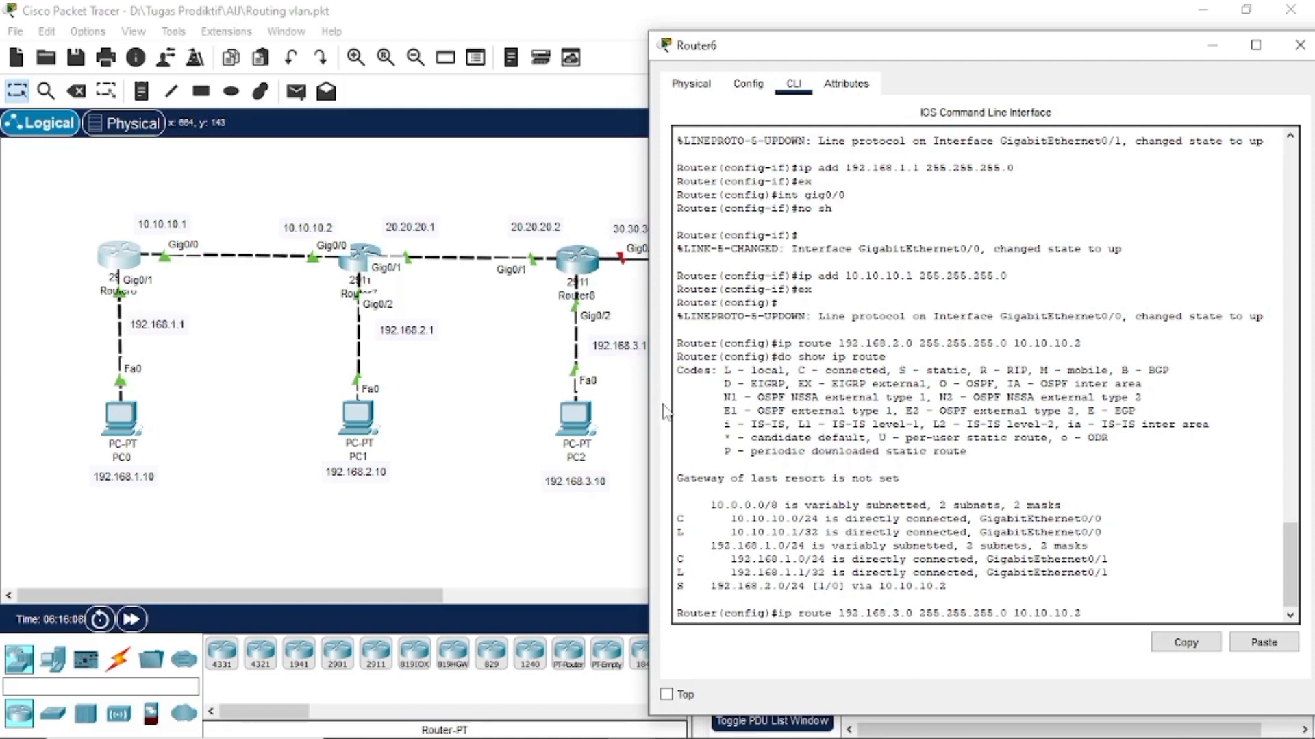
key(Return)
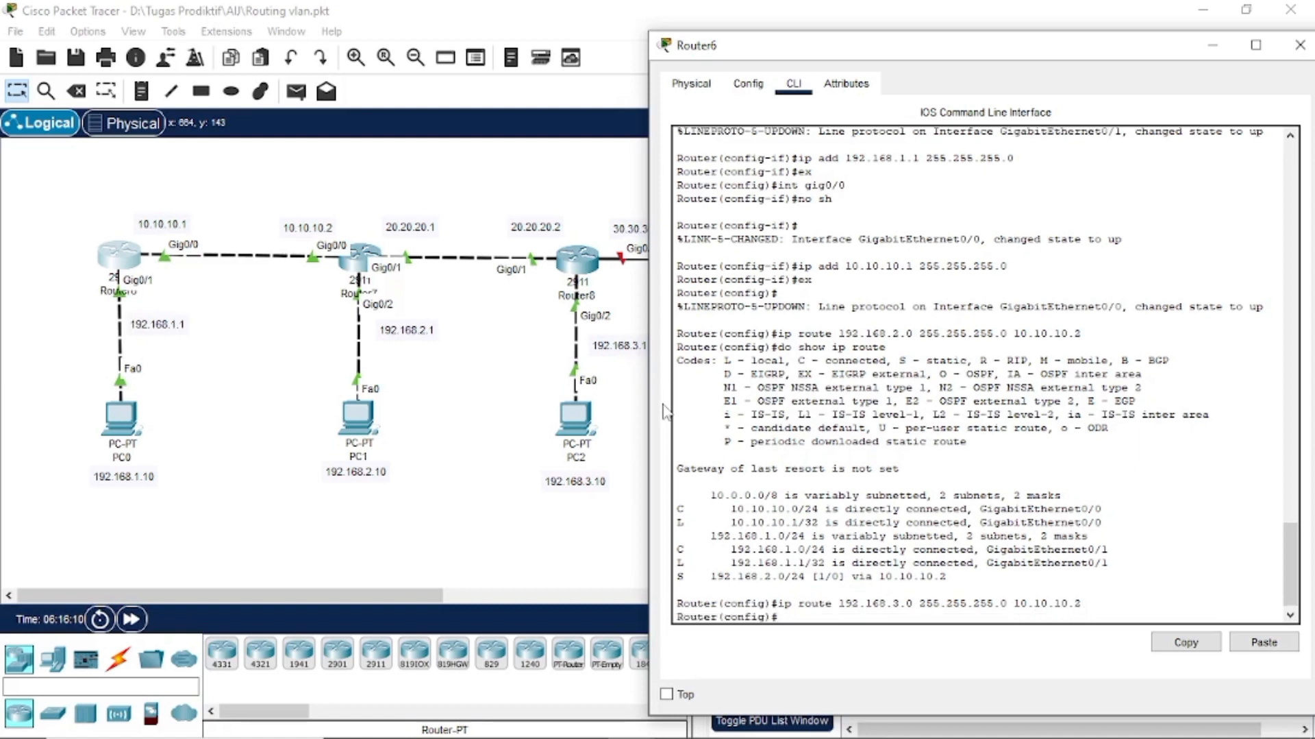
click(1300, 45)
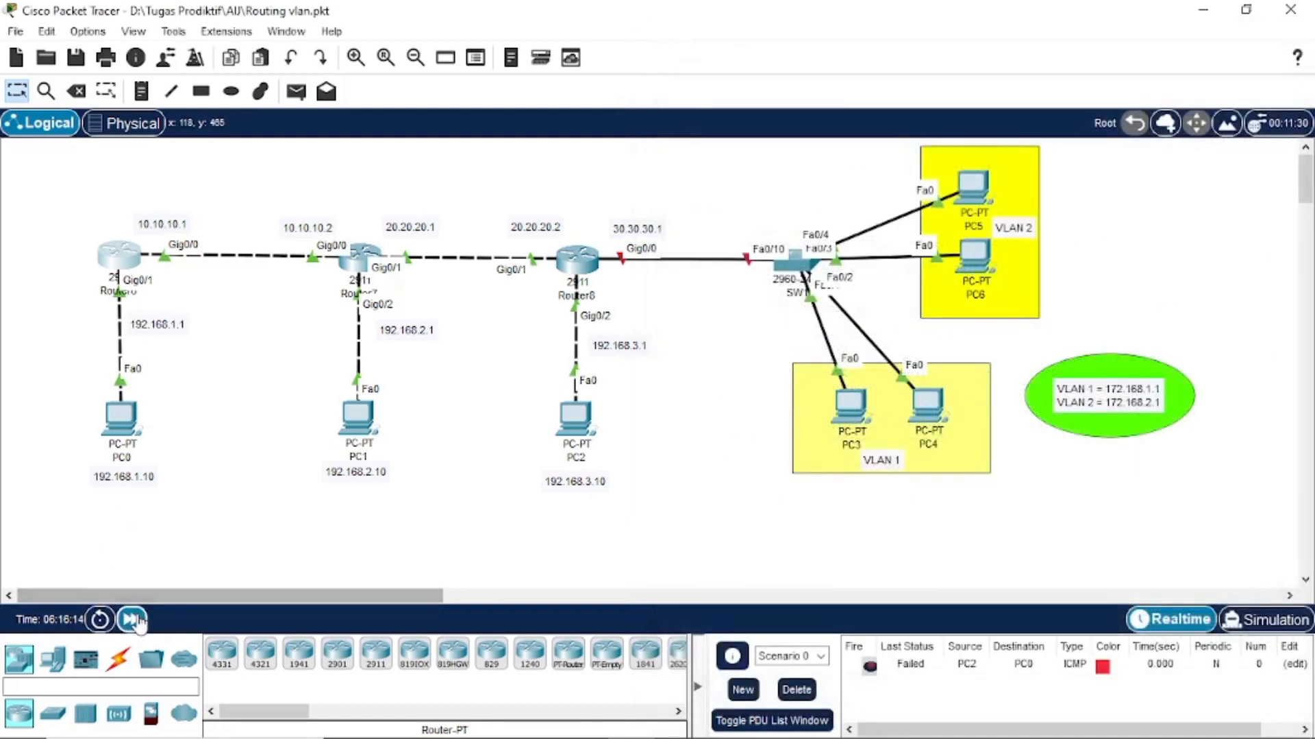
- Test PC0 to PC2 with a simple PDU after fast-forwarding the simulation time twice, and clear the PDU list
click(134, 619)
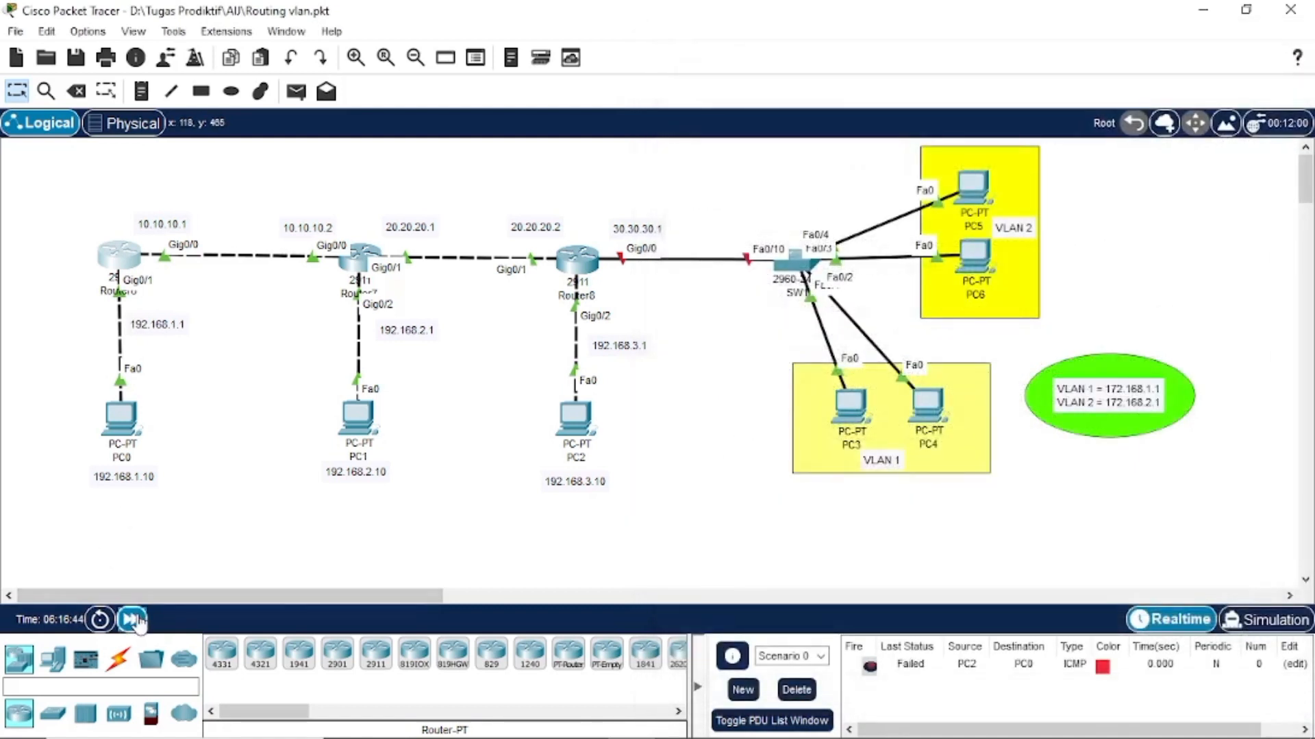
click(134, 619)
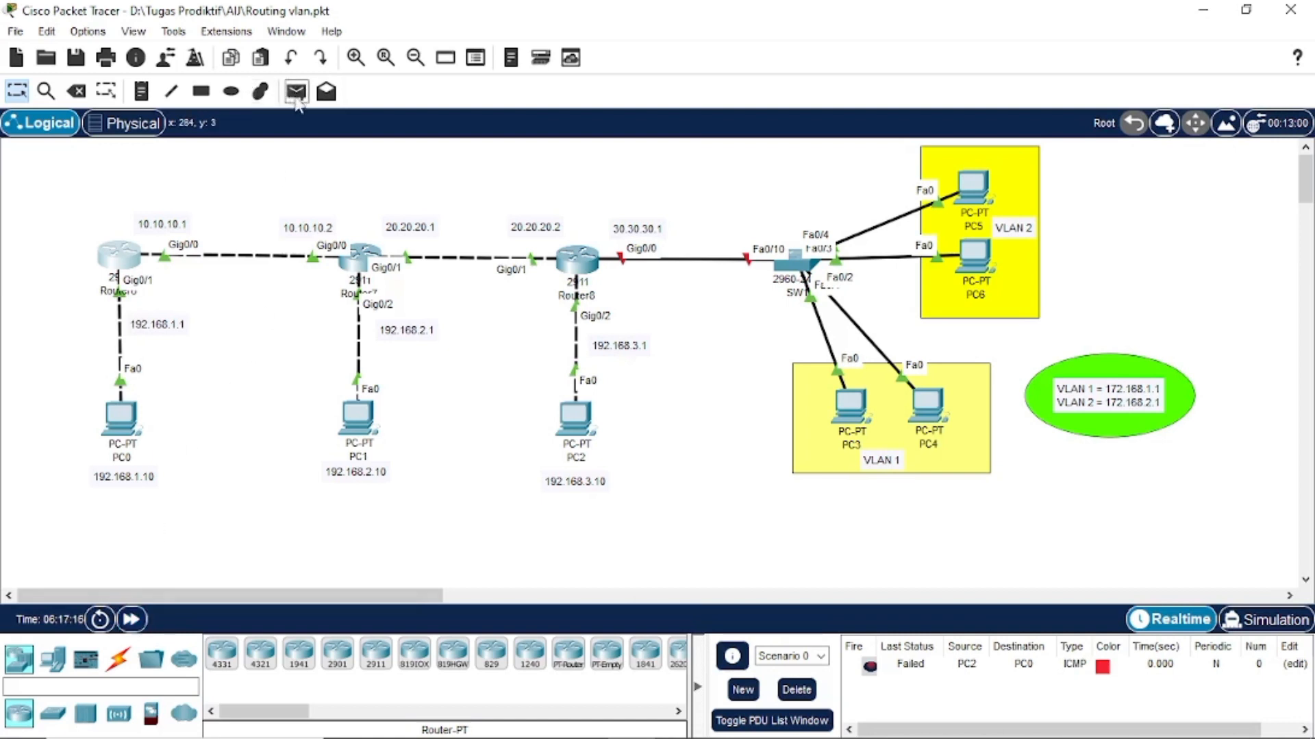
click(296, 92)
click(122, 416)
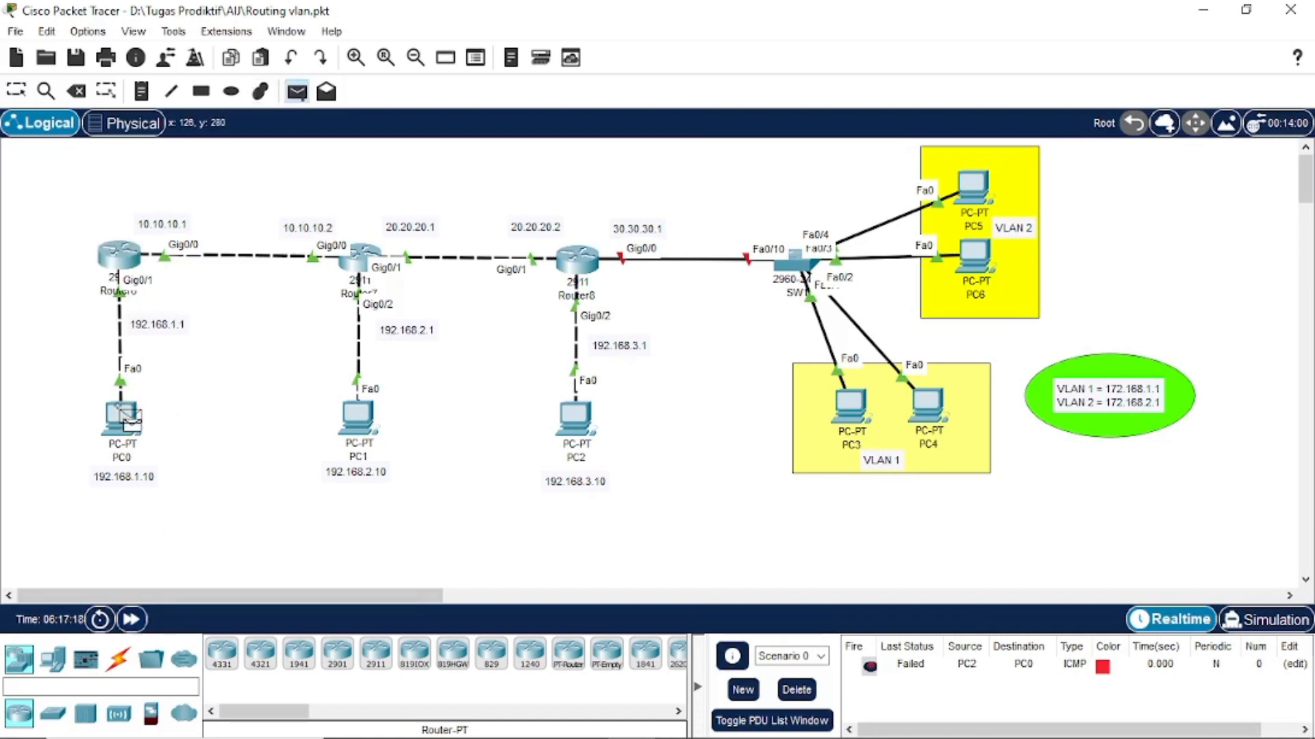
click(576, 419)
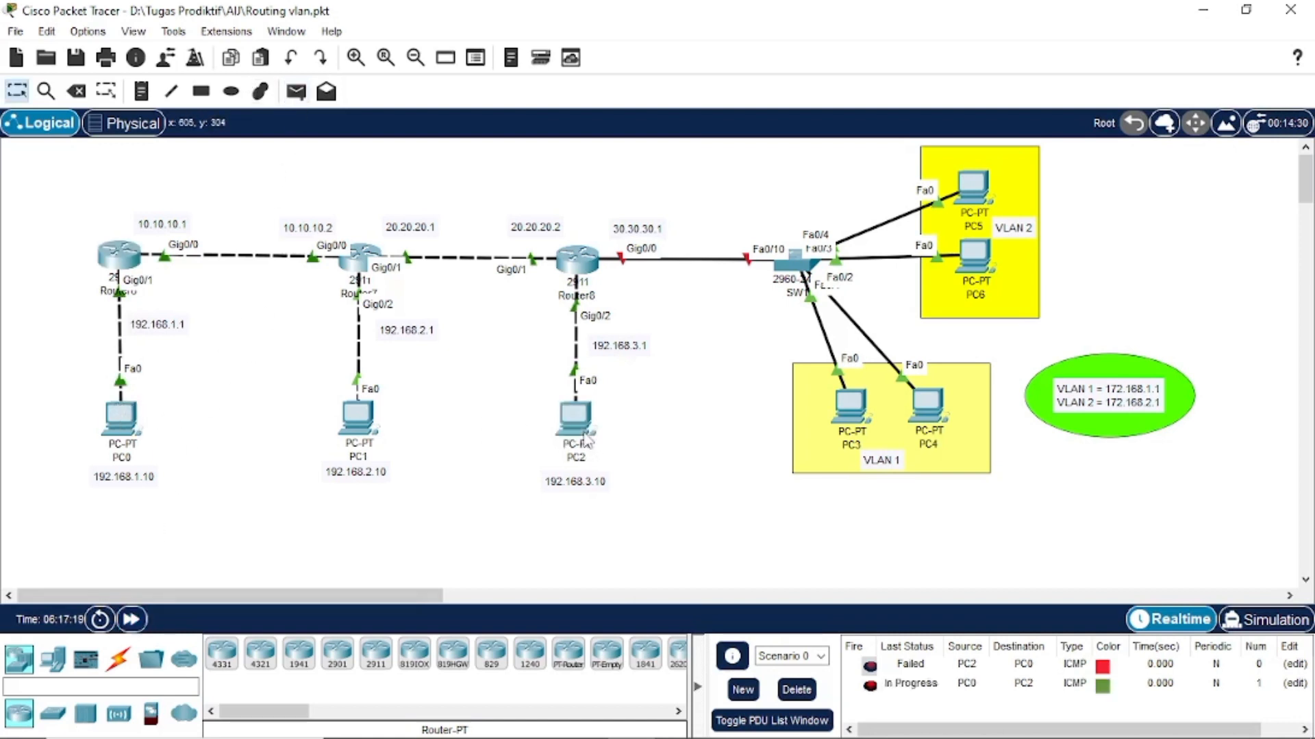
click(796, 690)
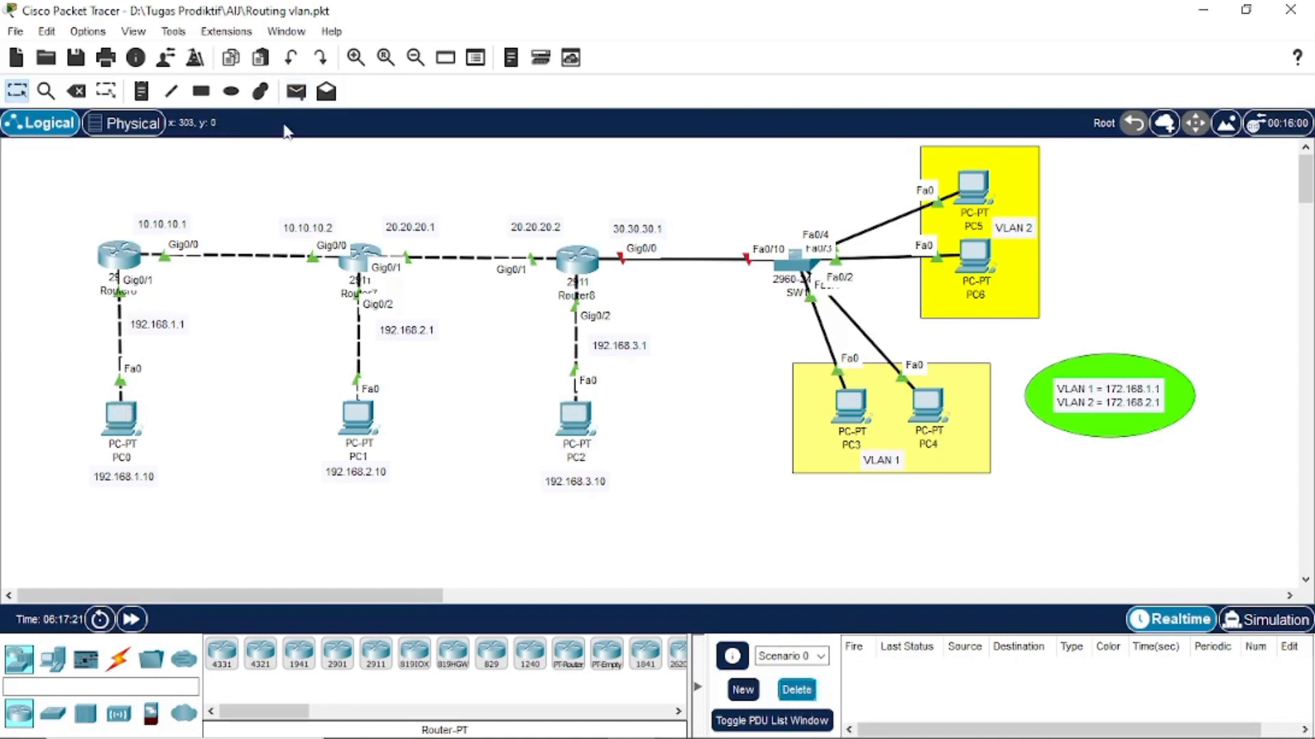
- Test PC2 to PC0 with a simple PDU and delete the scenario's PDU entry
click(297, 91)
click(126, 421)
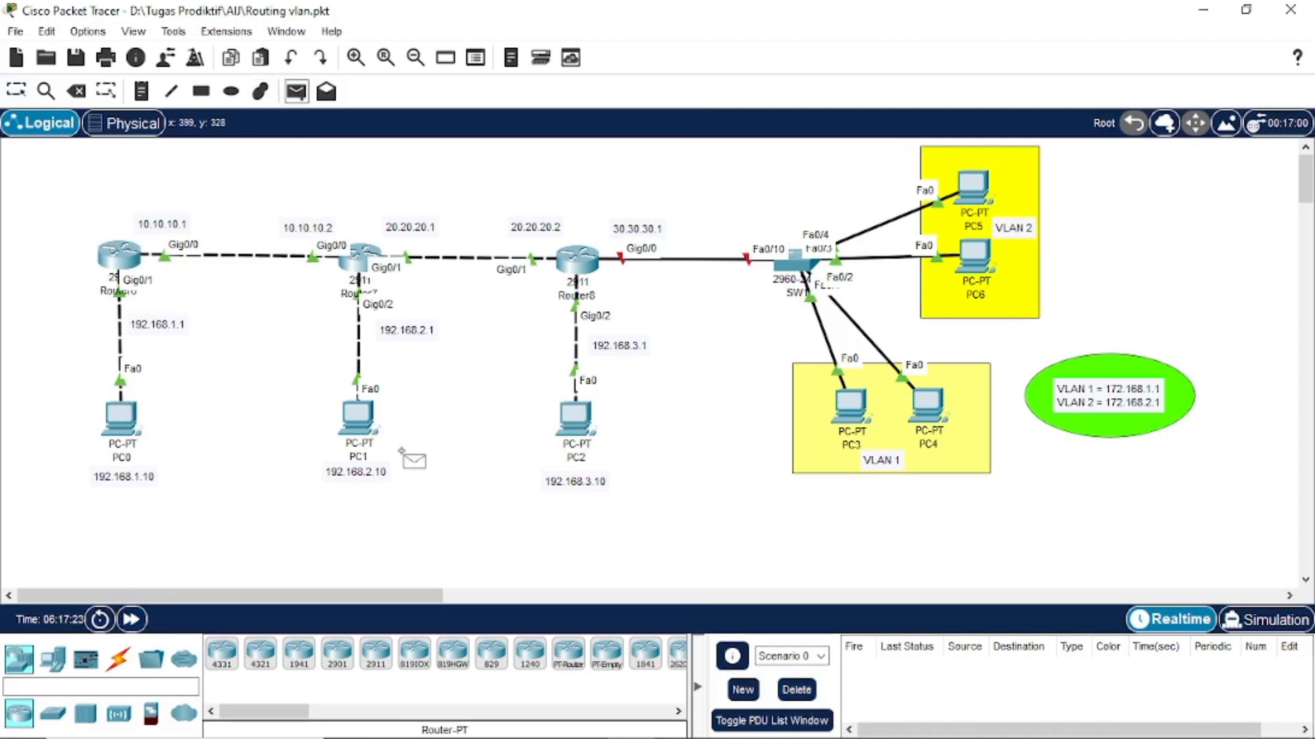
click(579, 428)
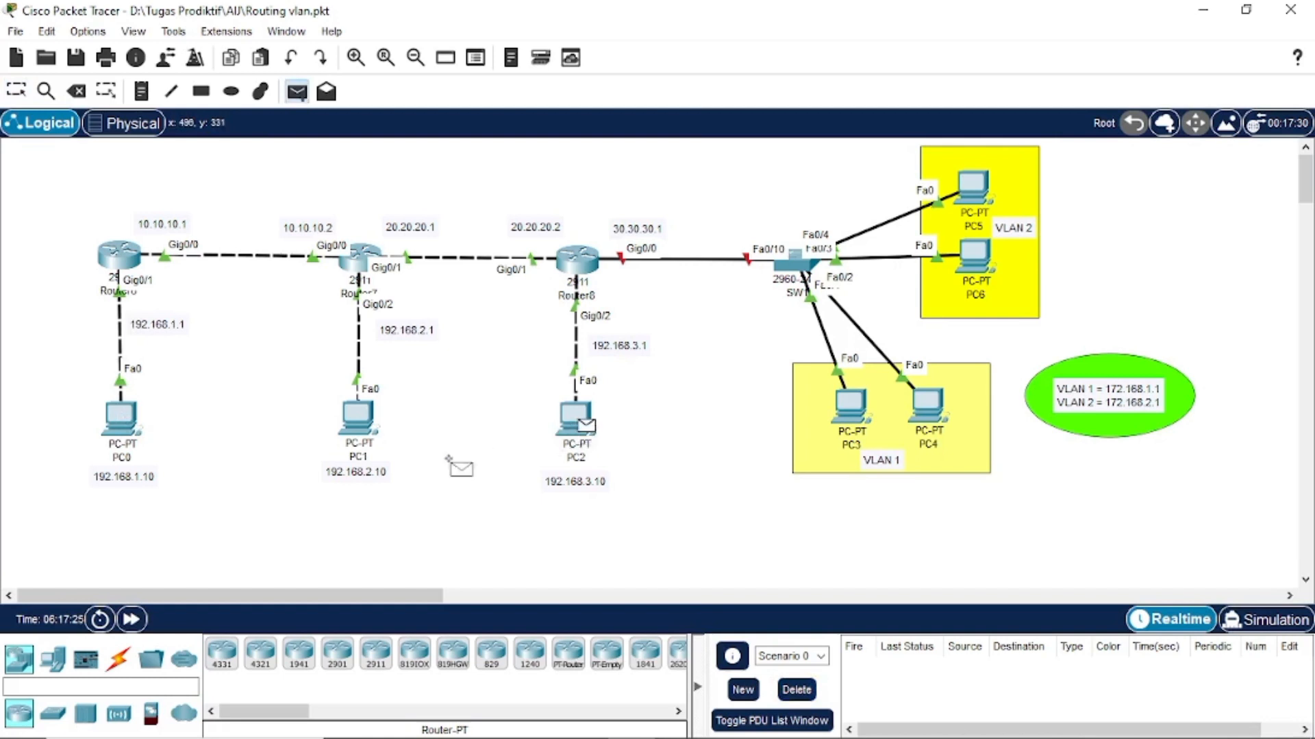
click(132, 441)
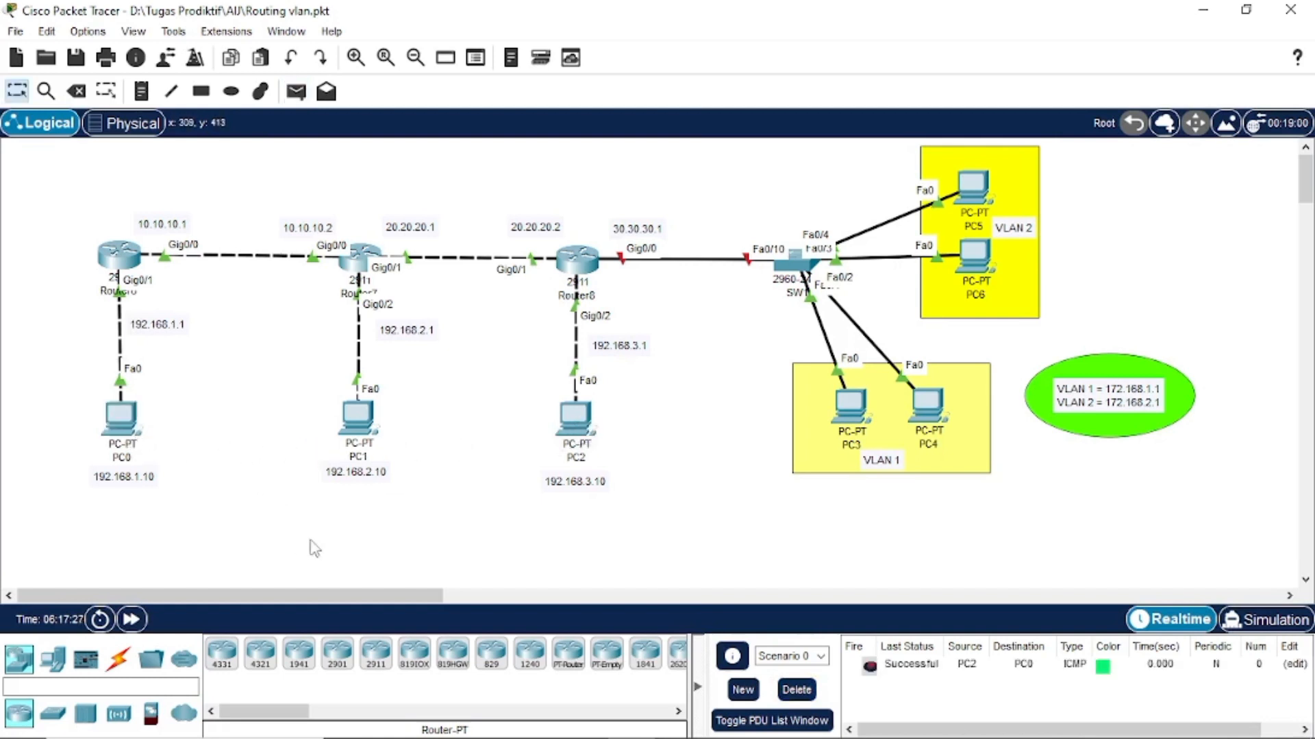
click(797, 689)
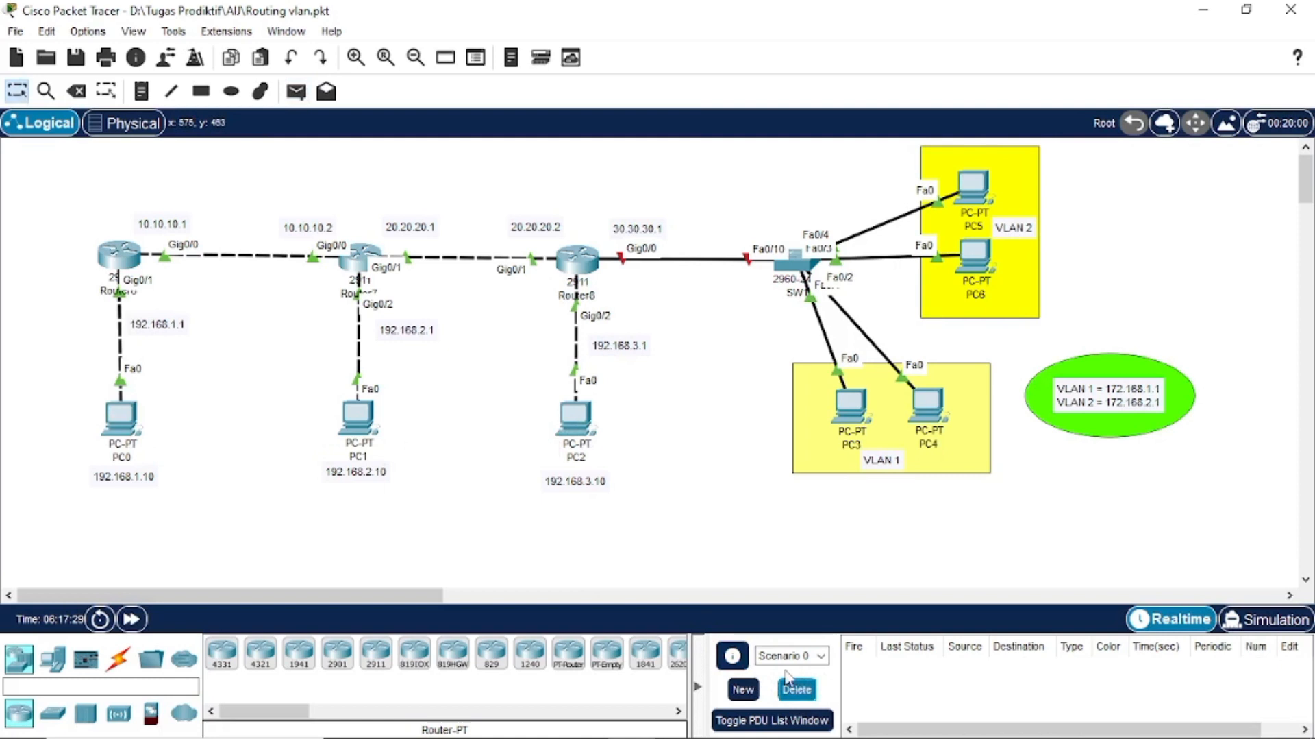
drag(285, 468, 693, 518)
drag(681, 146, 1181, 551)
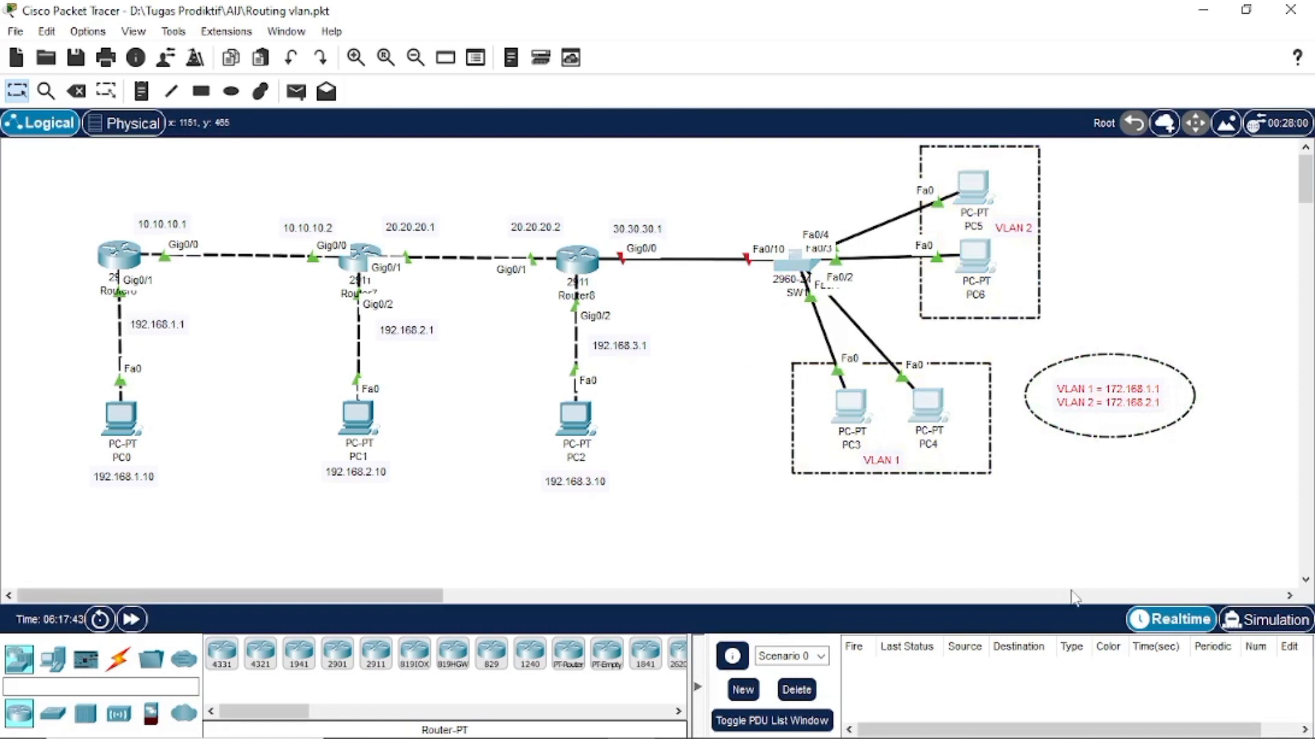
click(929, 565)
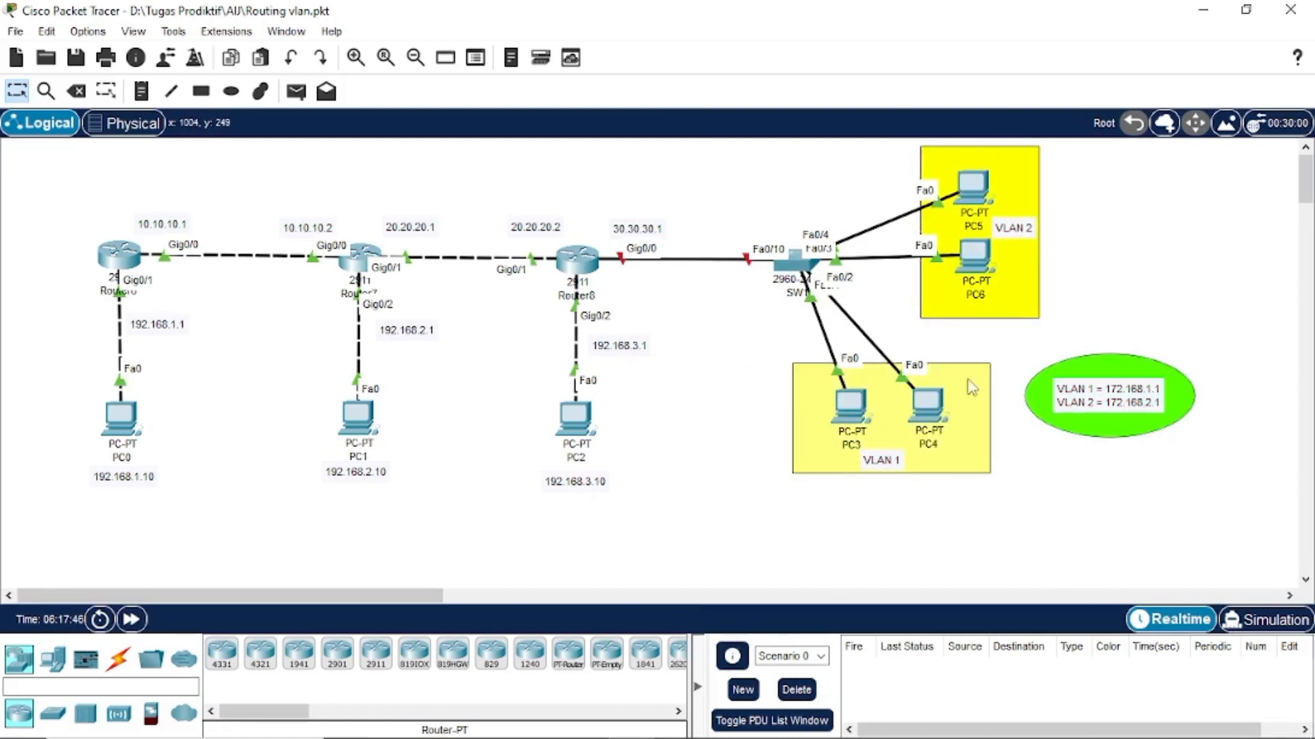
drag(1028, 351, 1256, 474)
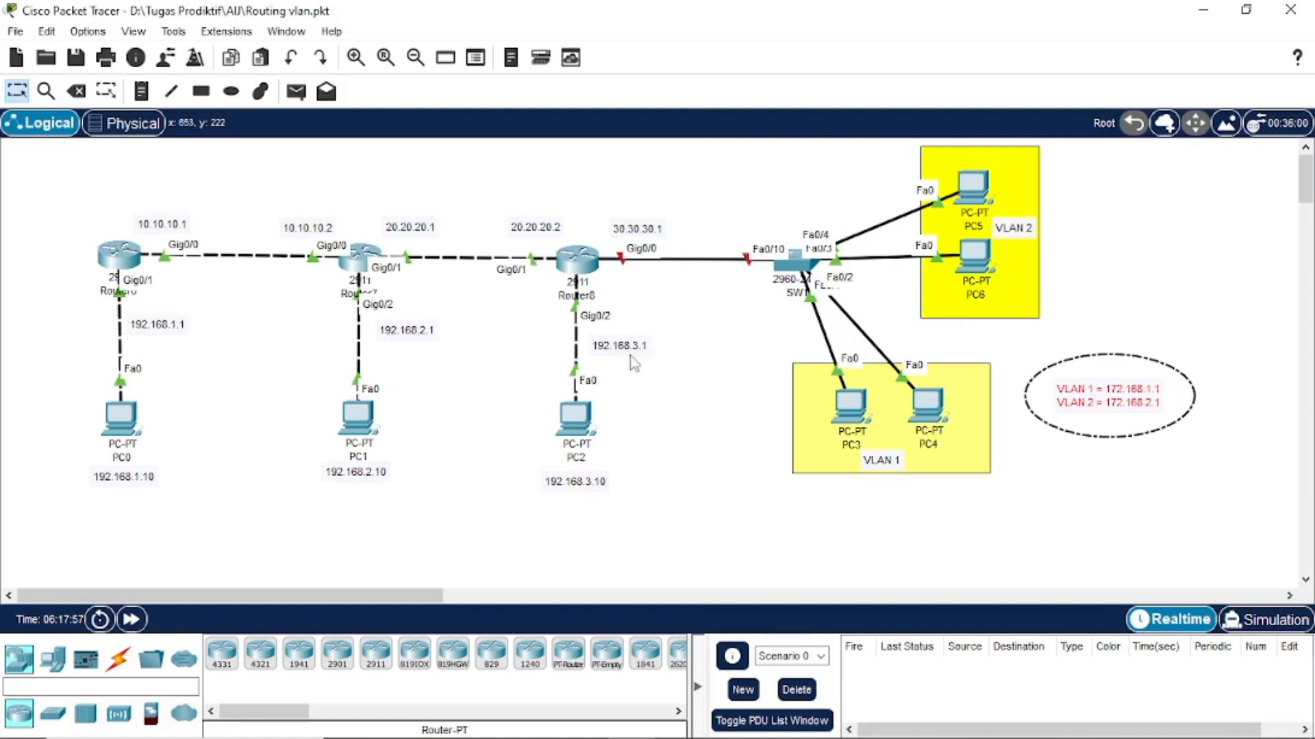
click(685, 363)
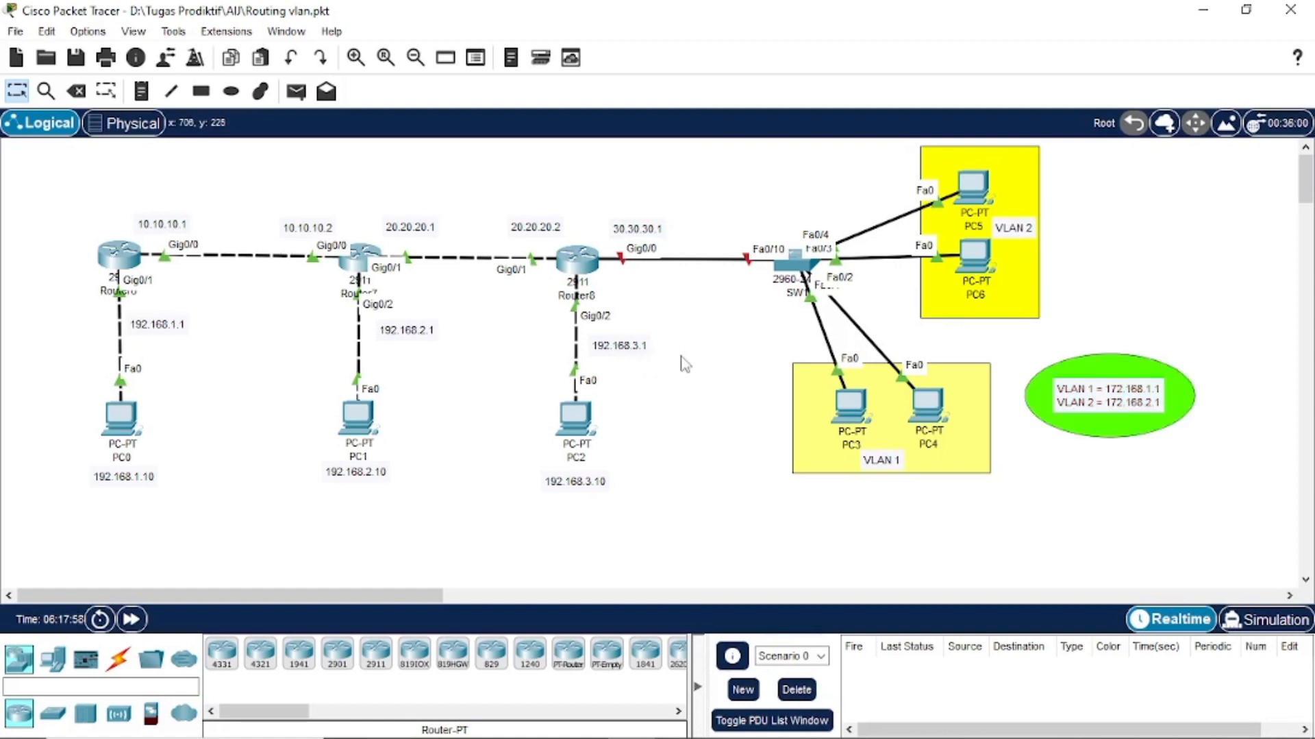
- Open SW1's command line and enter global configuration mode
click(801, 271)
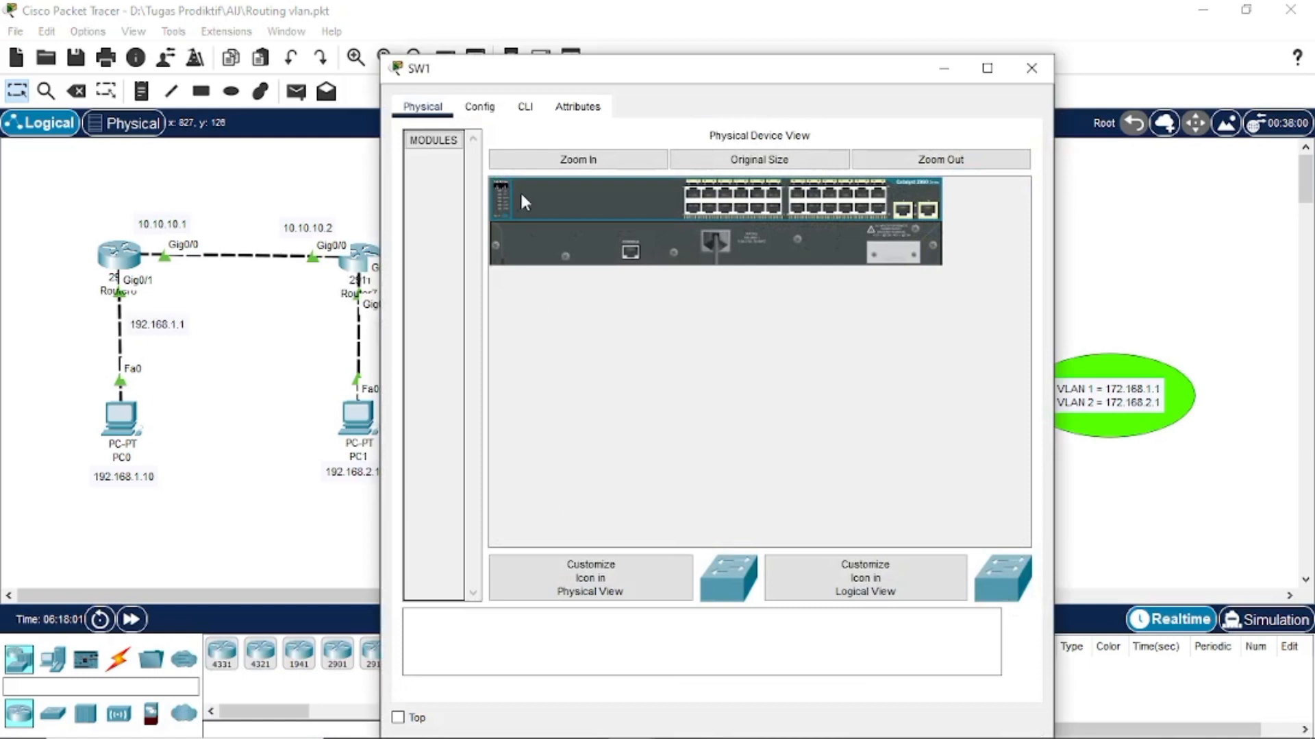
click(525, 107)
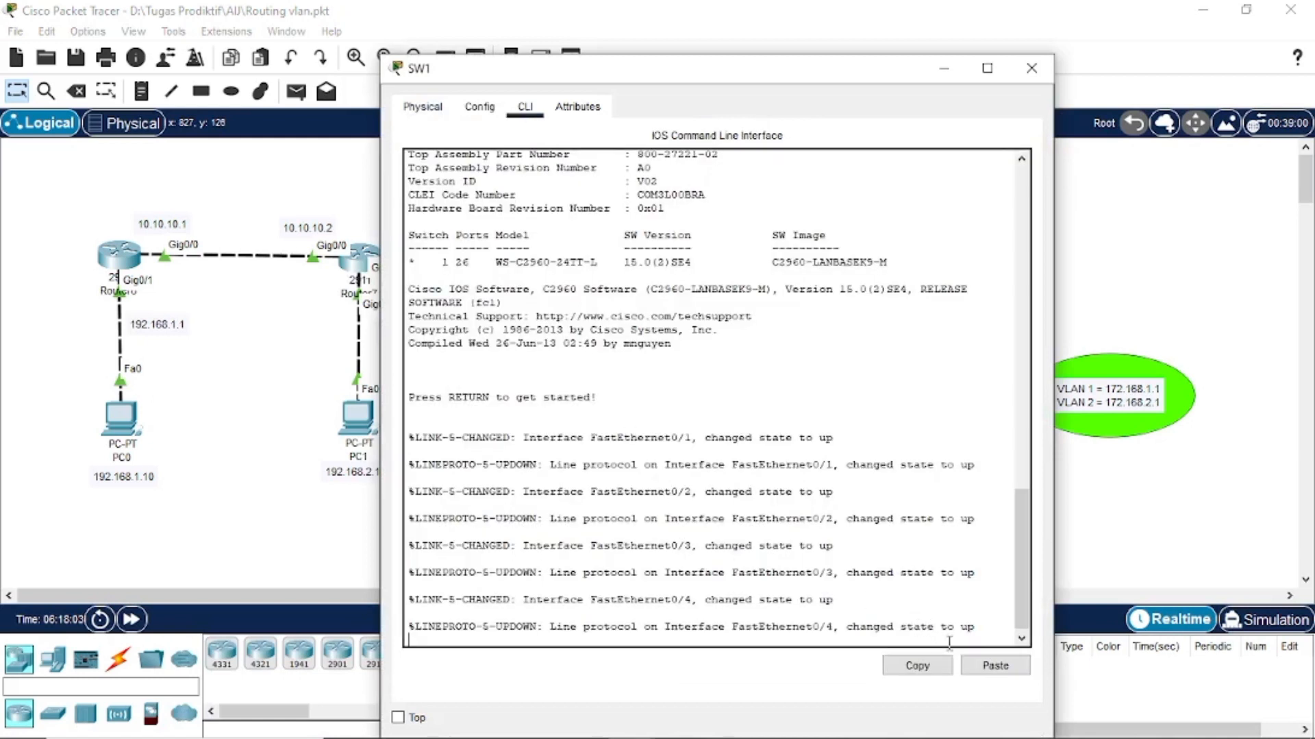
click(1014, 631)
key(Return)
text(en)
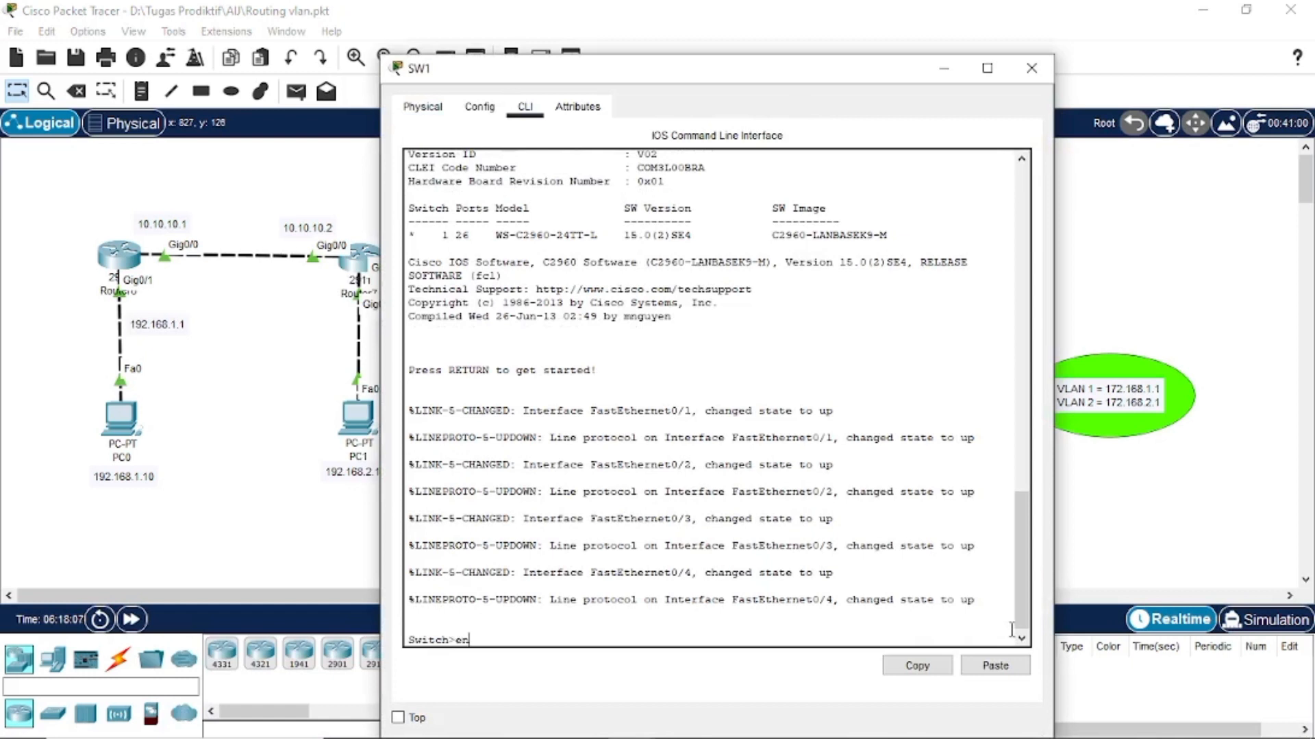
key(Return)
text(conf t)
key(Return)
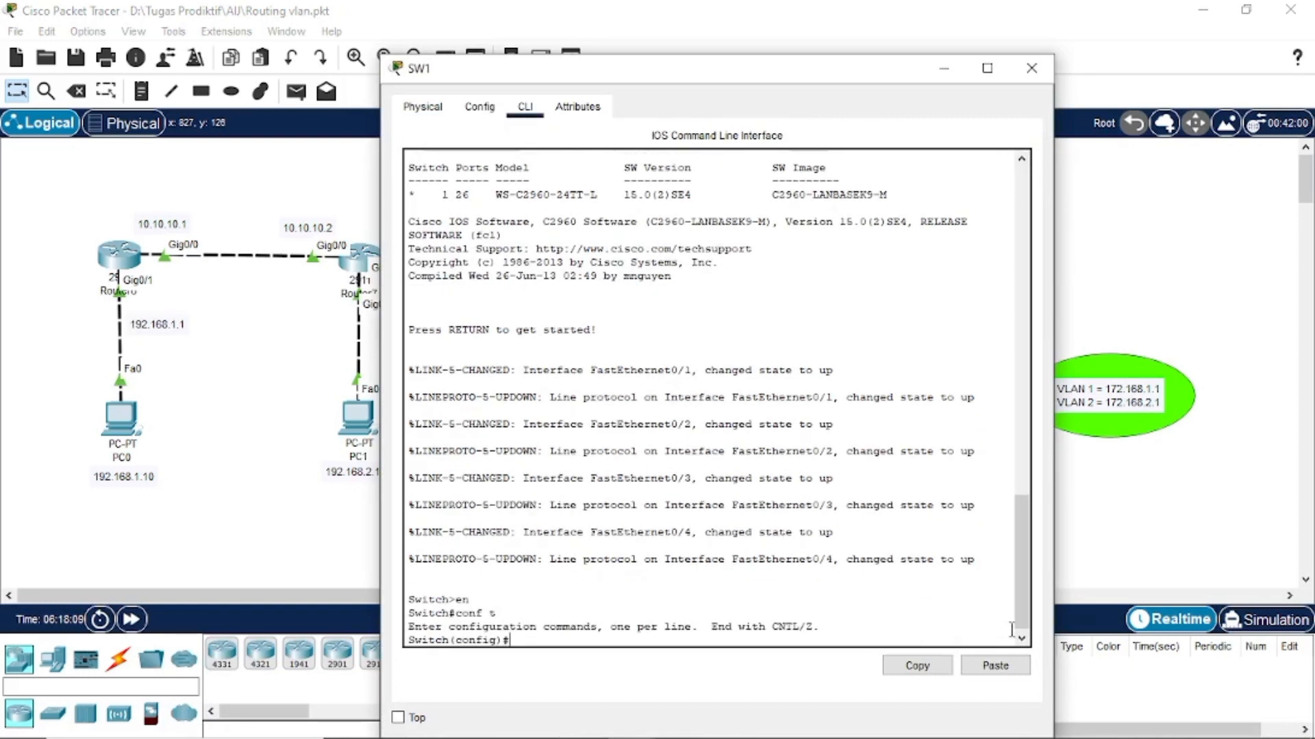
- Create VLAN 10 and VLAN 20 on SW1
text(vlan)
key(BackSpace)
text(10)
key(Return)
text(vlan 2)
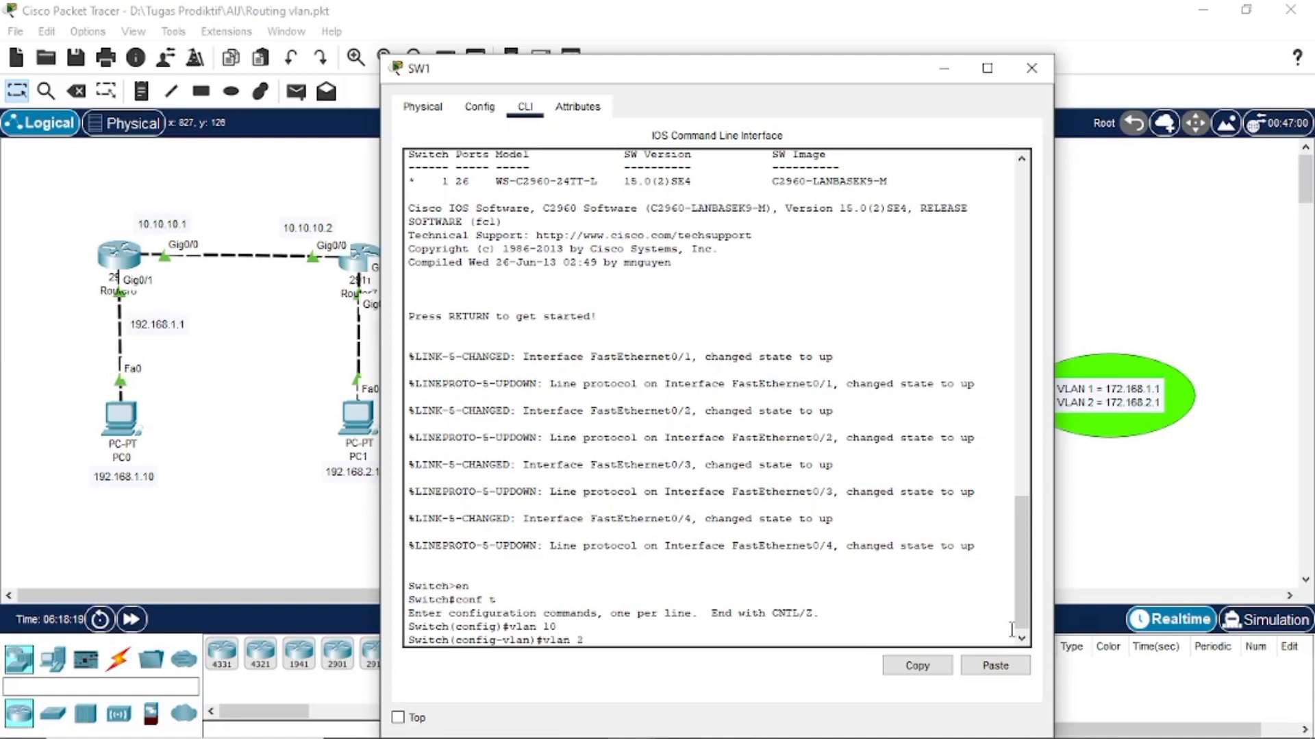
text(0)
key(Return)
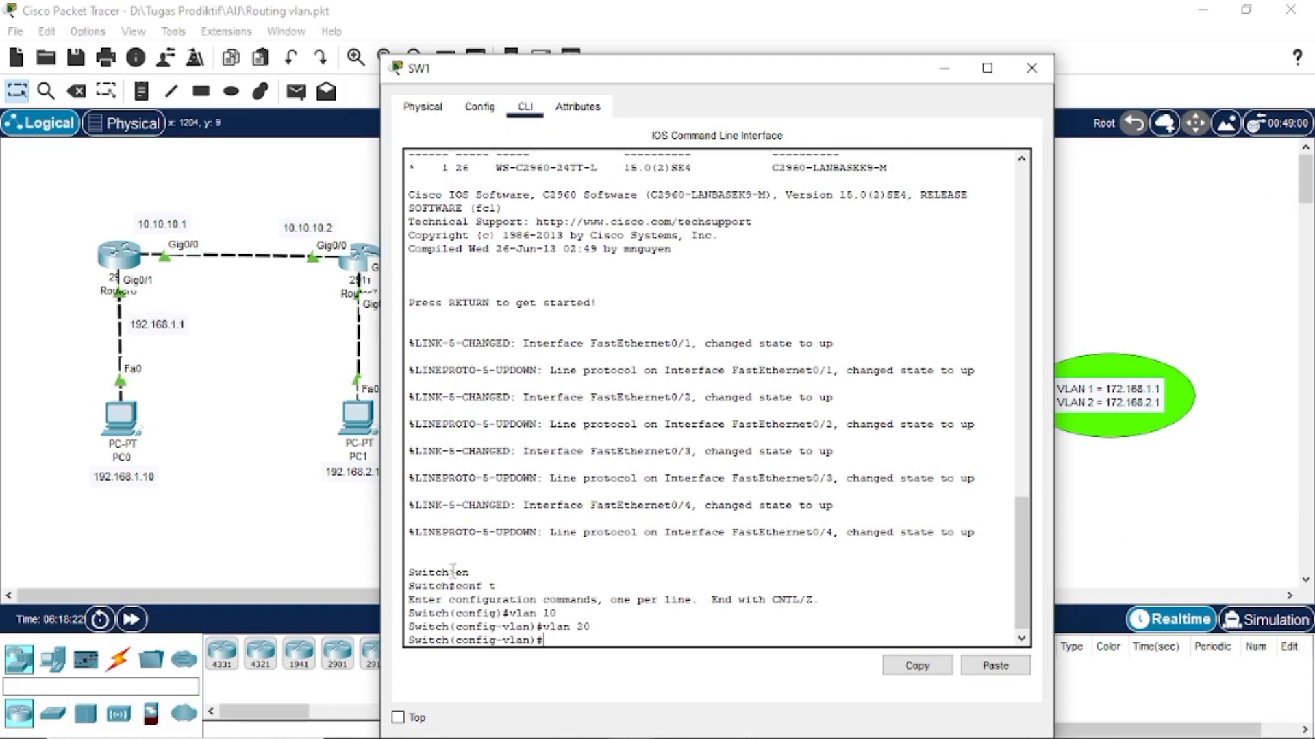
- List SW1's VLANs, check the entries for VLANs 10 and 20, and close the switch's window
text(do show vlan)
key(Return)
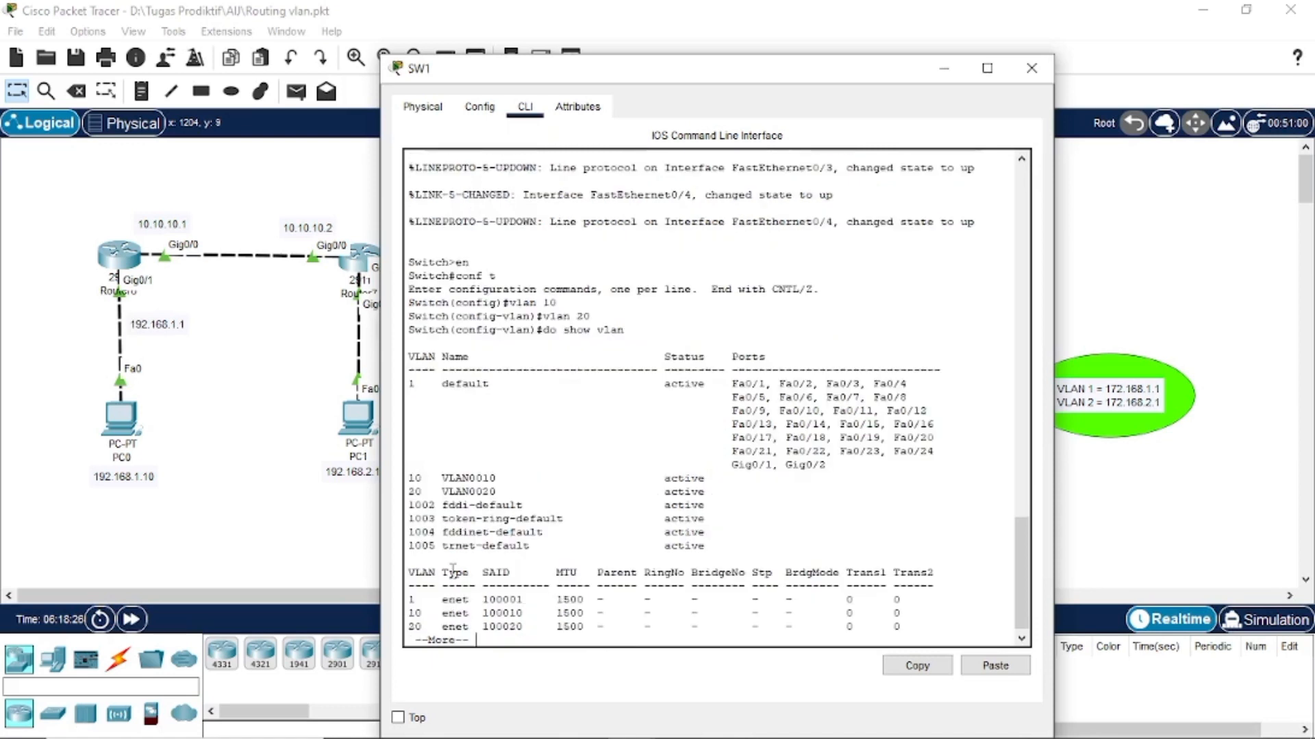
drag(409, 477, 710, 478)
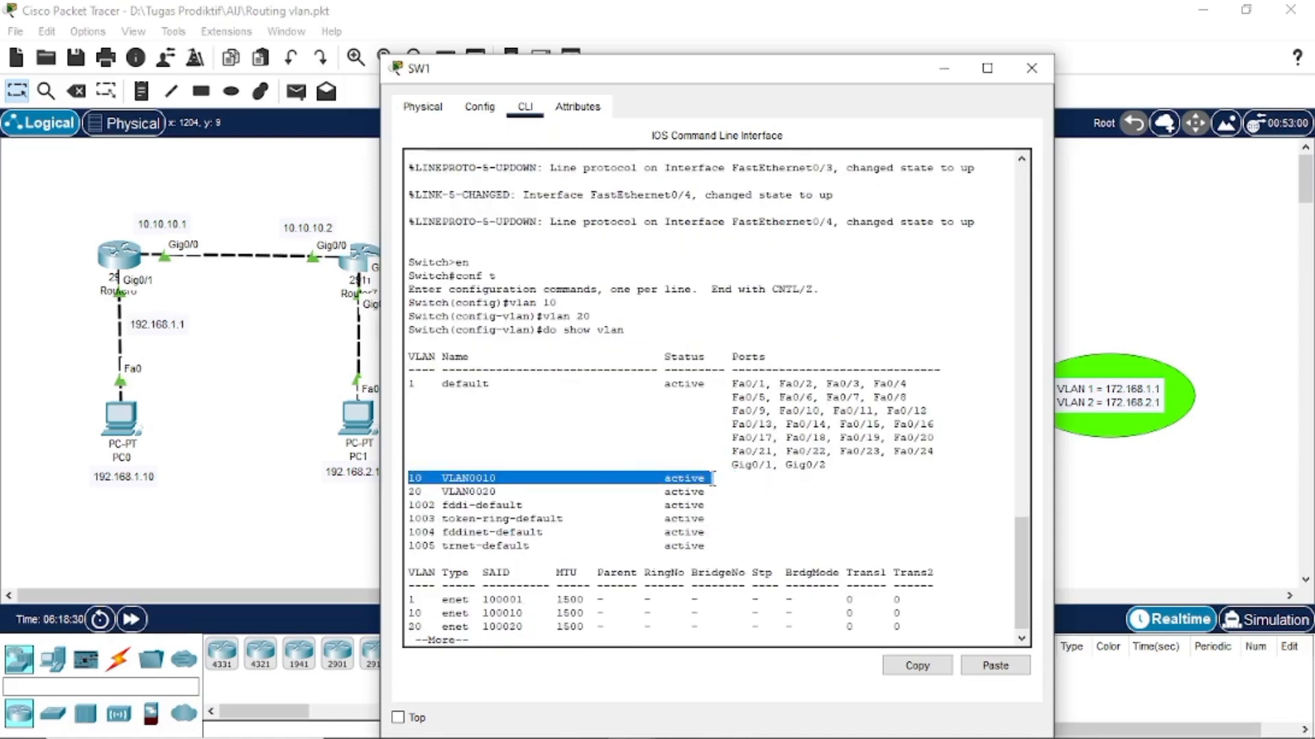
drag(410, 491, 795, 489)
click(818, 479)
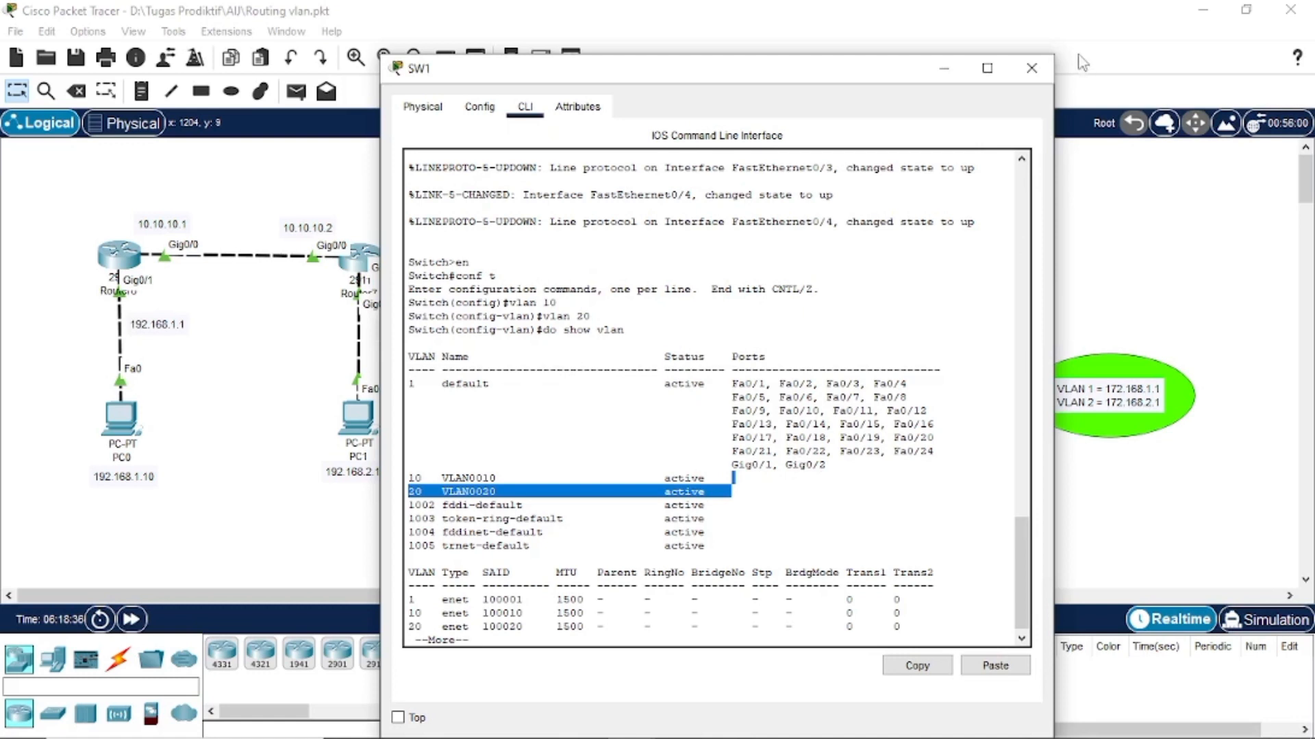
click(1033, 68)
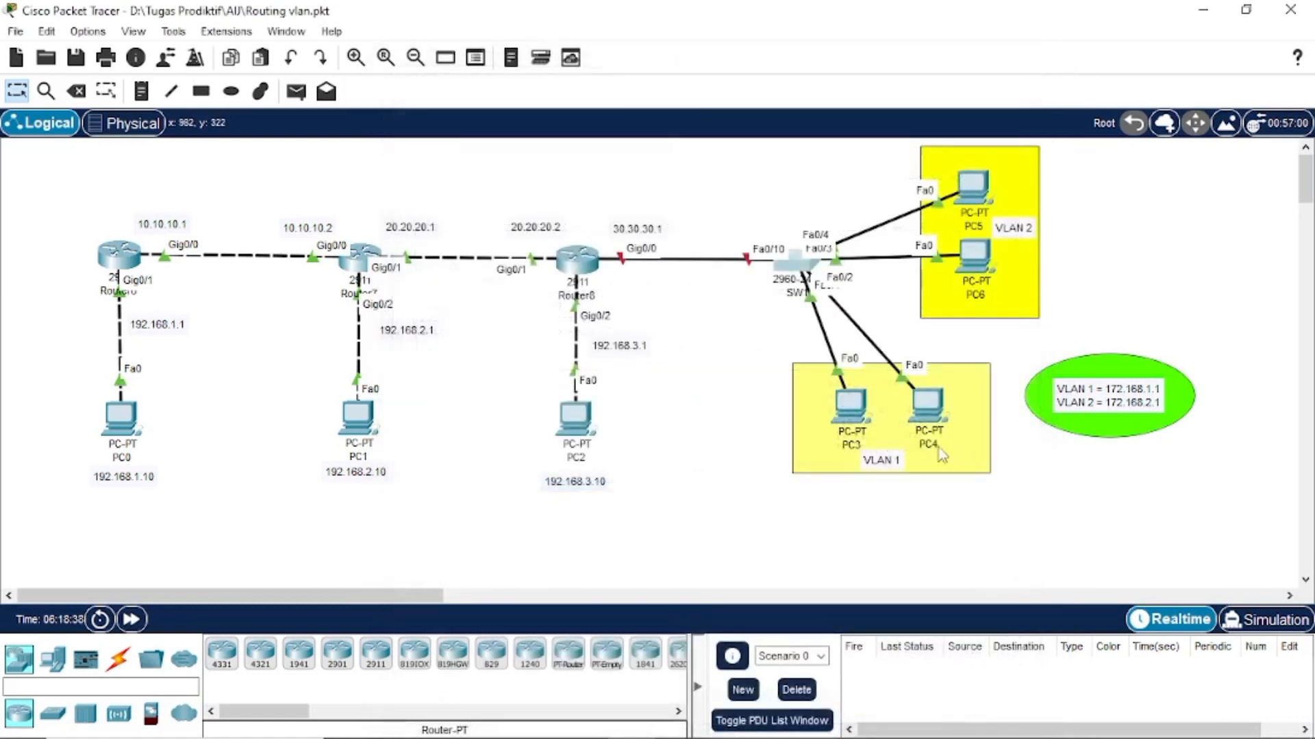
- Set PC3's static IPv4 address to 172.168.1.2
click(850, 415)
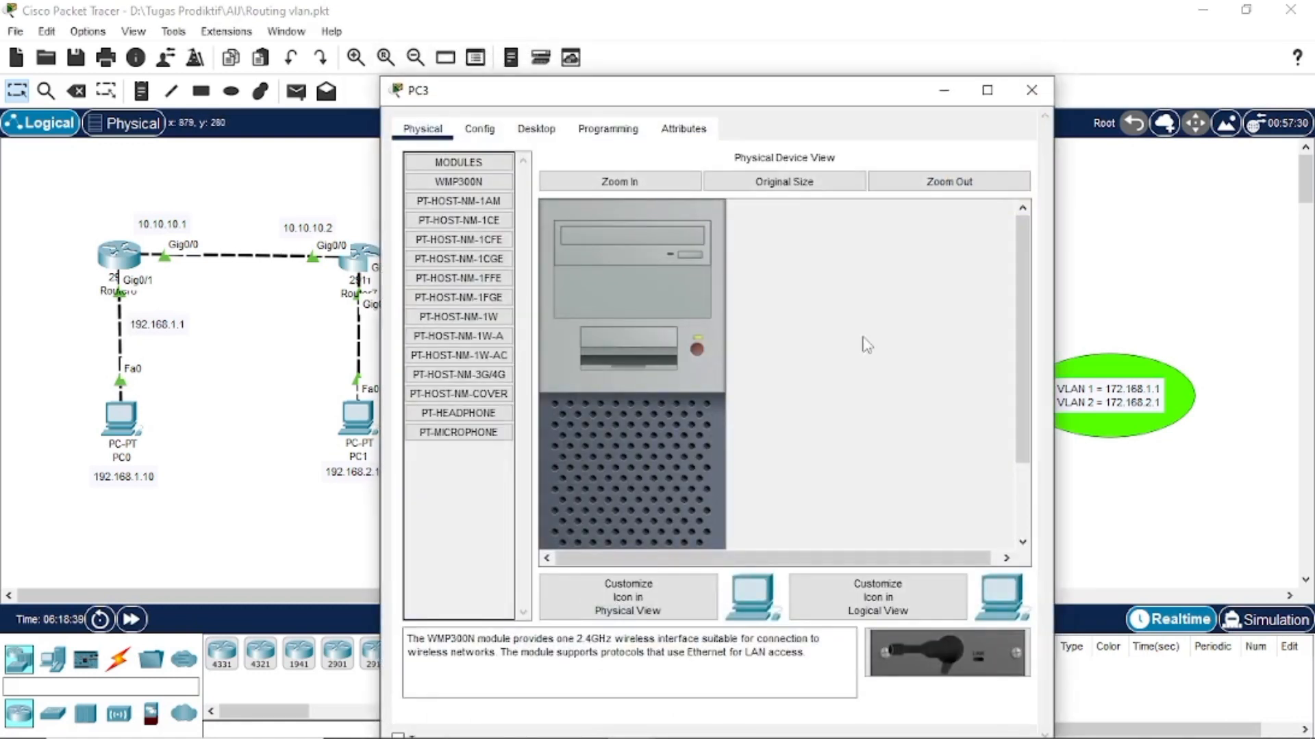
click(483, 129)
click(535, 130)
drag(785, 94, 509, 107)
click(199, 212)
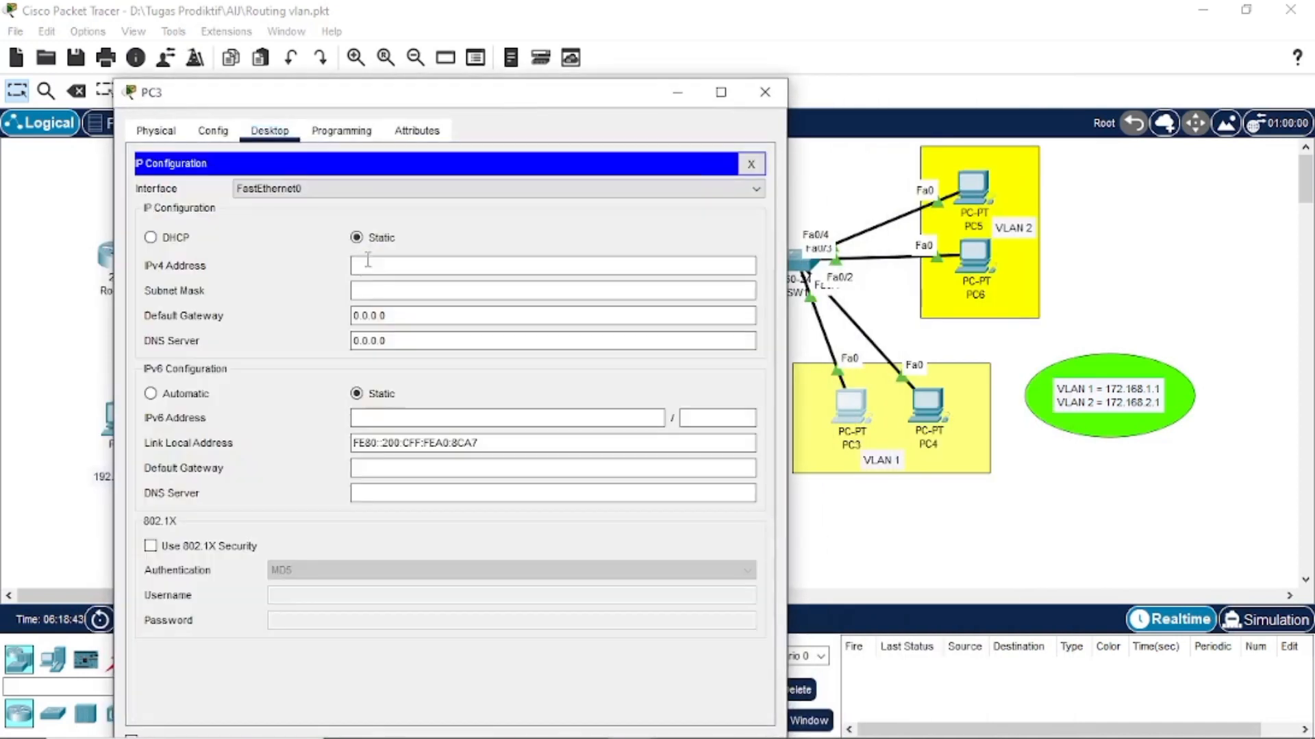
click(393, 260)
text(172.168)
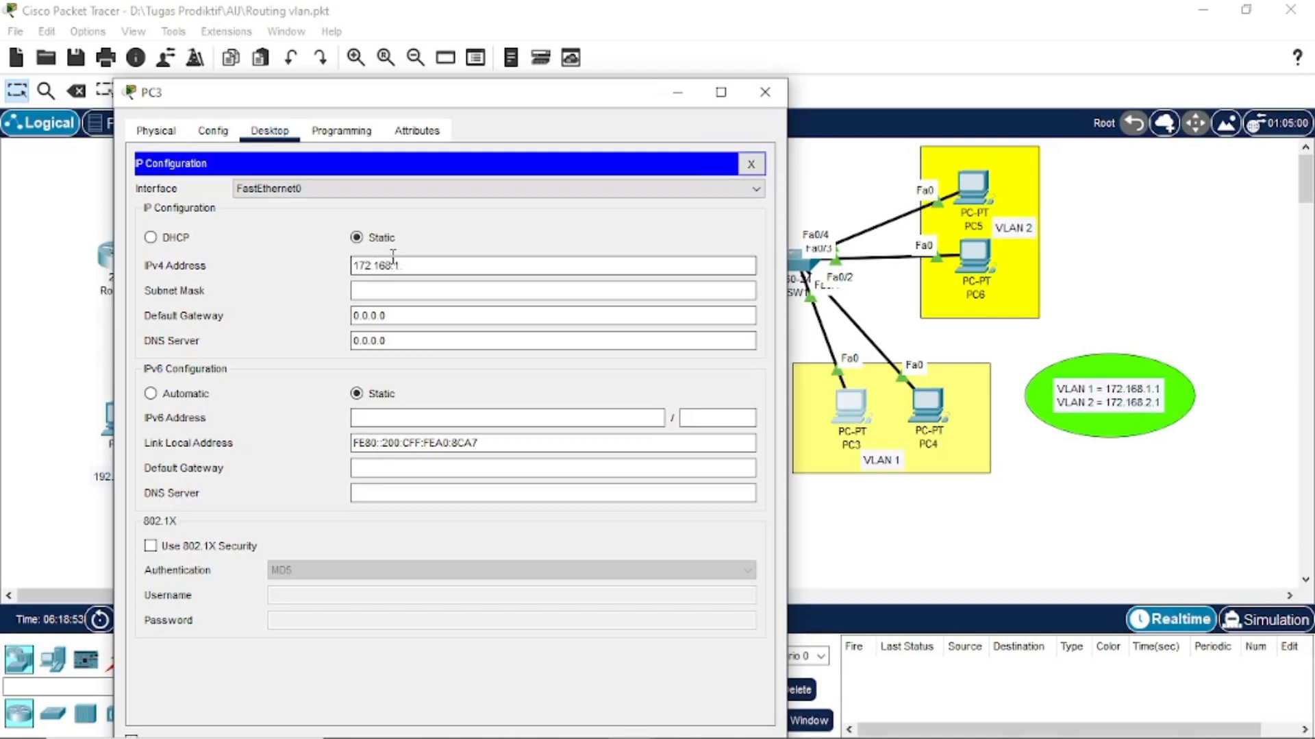
text(.1.2)
- Set PC3's default gateway to 172.168.1.1
key(Tab)
key(Tab)
key(BackSpace)
text(172.168.)
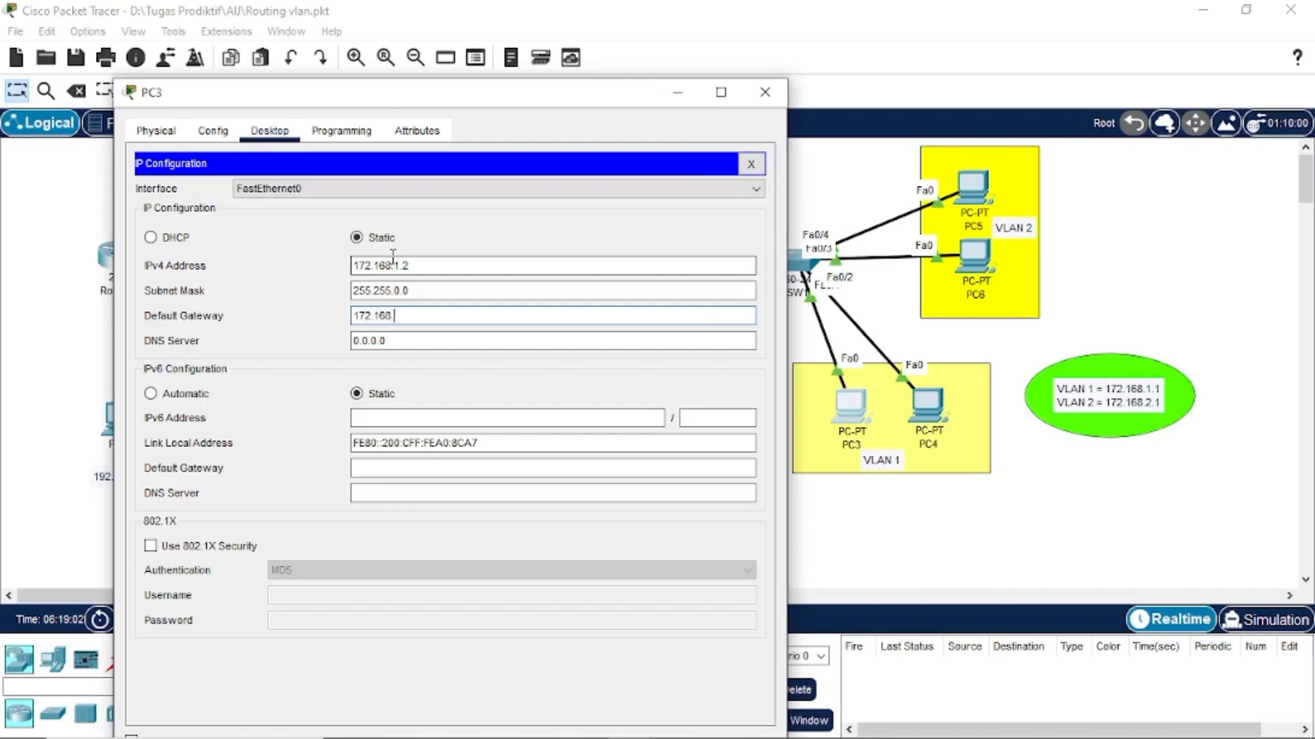
text(3)
key(BackSpace)
text(1.1)
- Change the third octet of PC3's subnet mask to 255 and close its window
click(404, 291)
key(BackSpace)
text(255.)
click(765, 92)
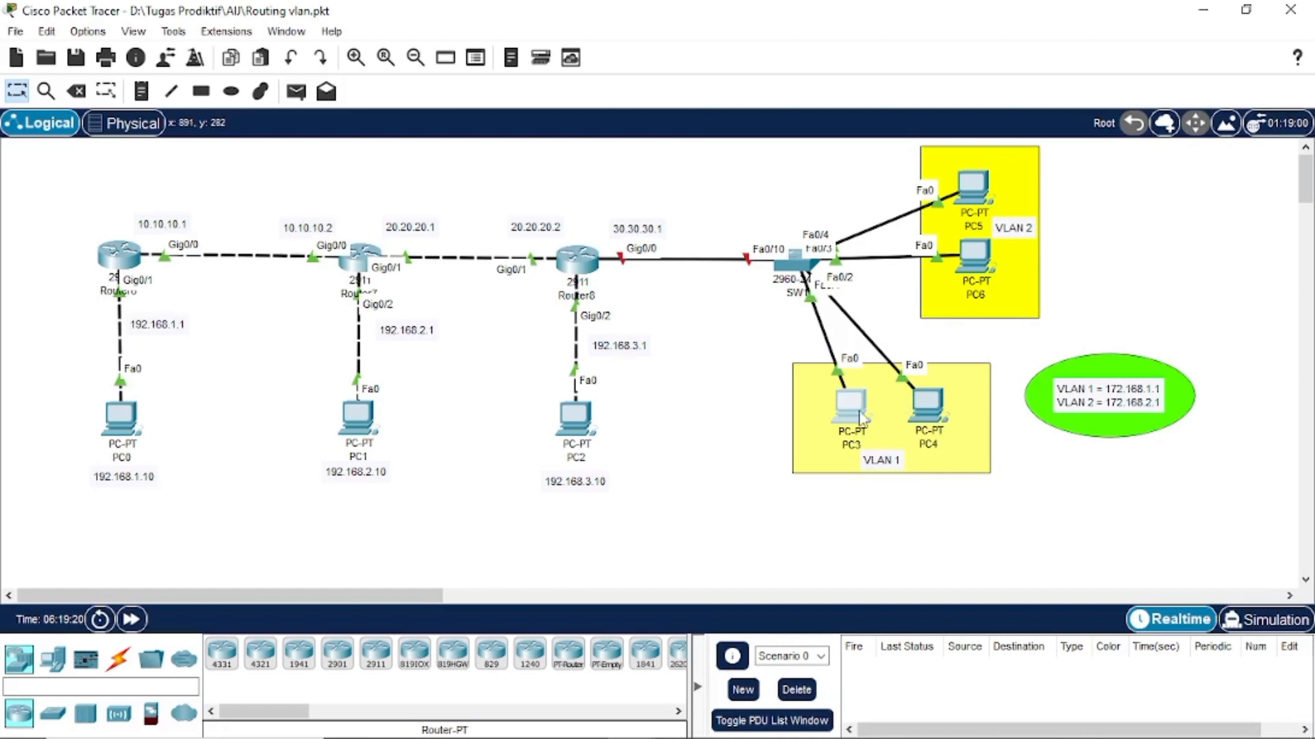
- Set PC4's static IPv4 address to 172.168.1.3
click(926, 410)
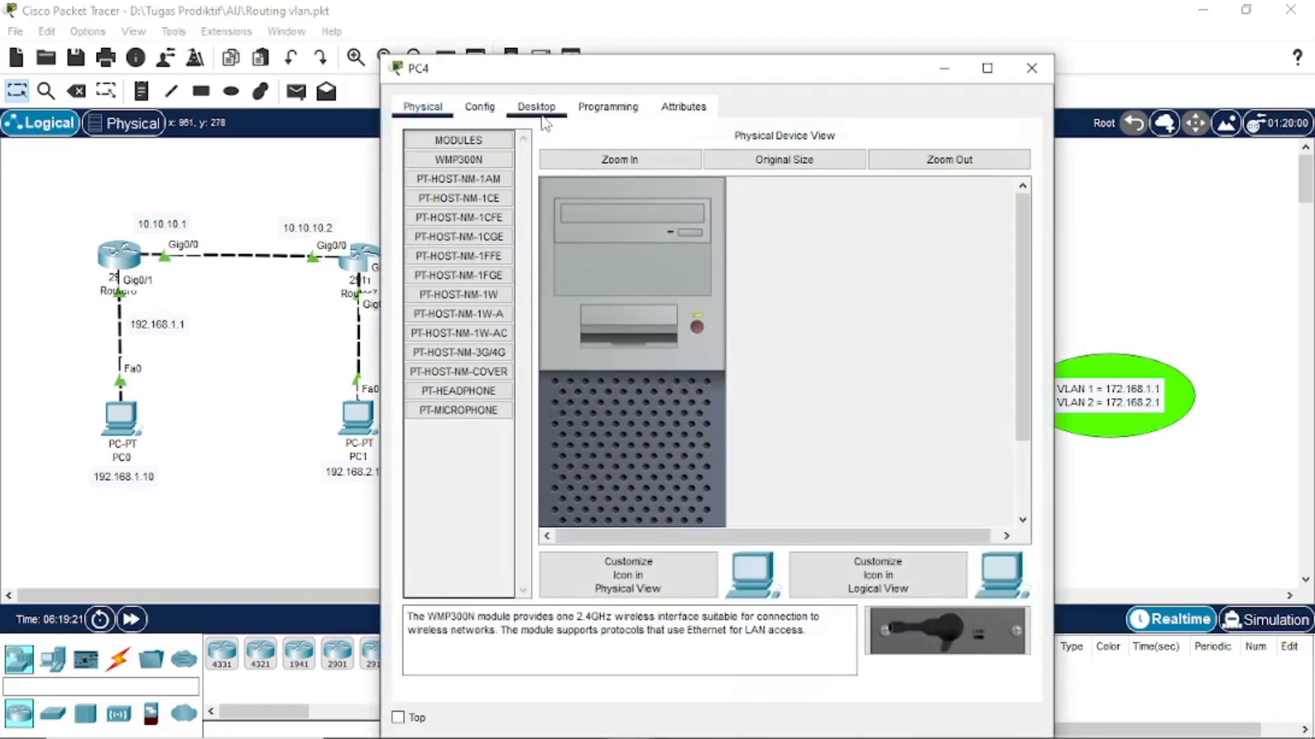
click(536, 106)
click(479, 205)
click(657, 242)
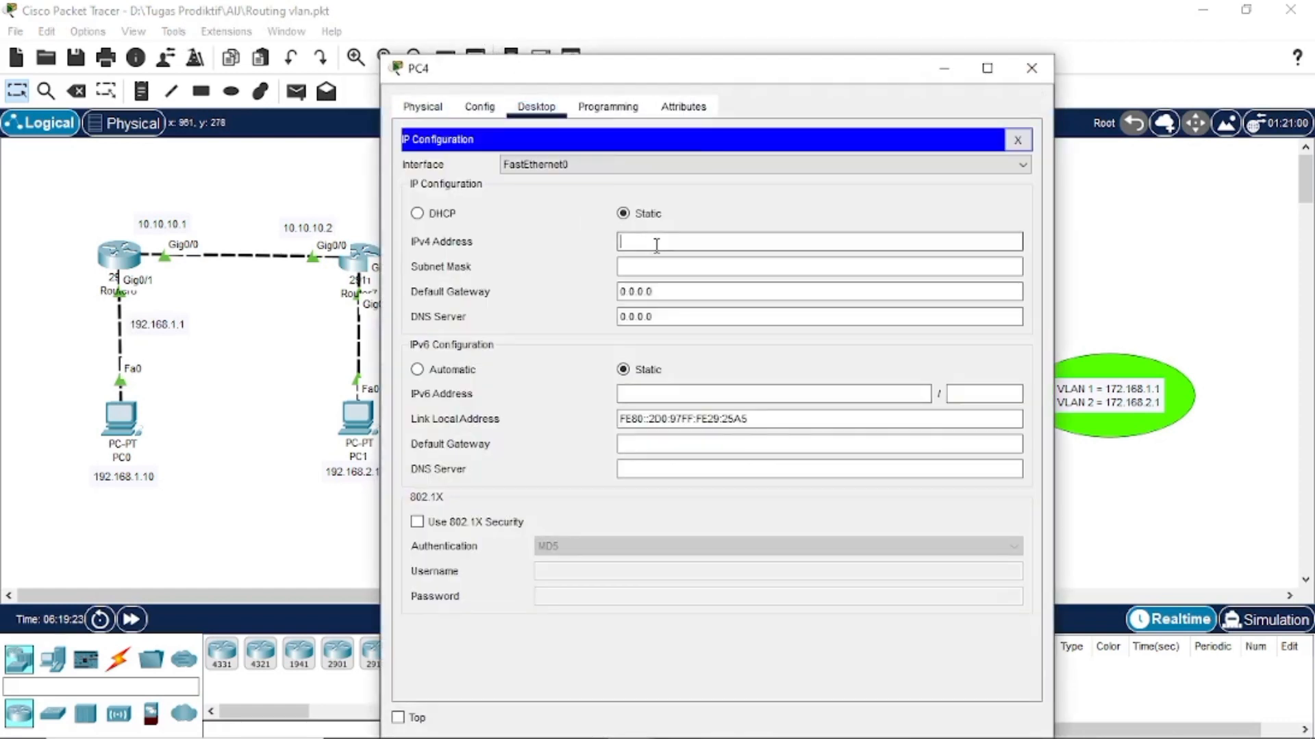
text(17)
text(2.15)
key(BackSpace)
text(6)
text(8.2)
key(BackSpace)
text(1.)
- Set PC4's default gateway to 172.168.1.1
key(Tab)
key(Tab)
key(BackSpace)
key(BackSpace)
key(BackSpace)
key(BackSpace)
text(172.168)
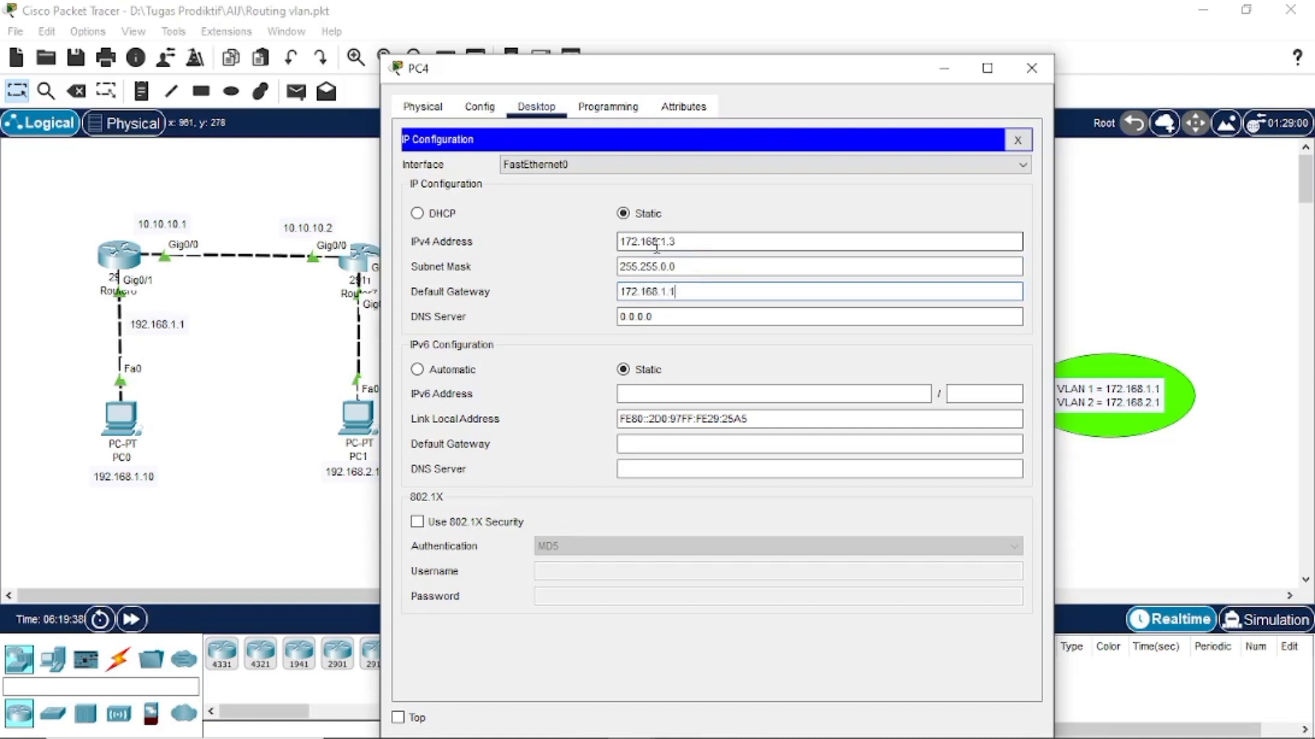
- Set PC4's subnet mask to 255.255.255.0 and close its window
click(670, 267)
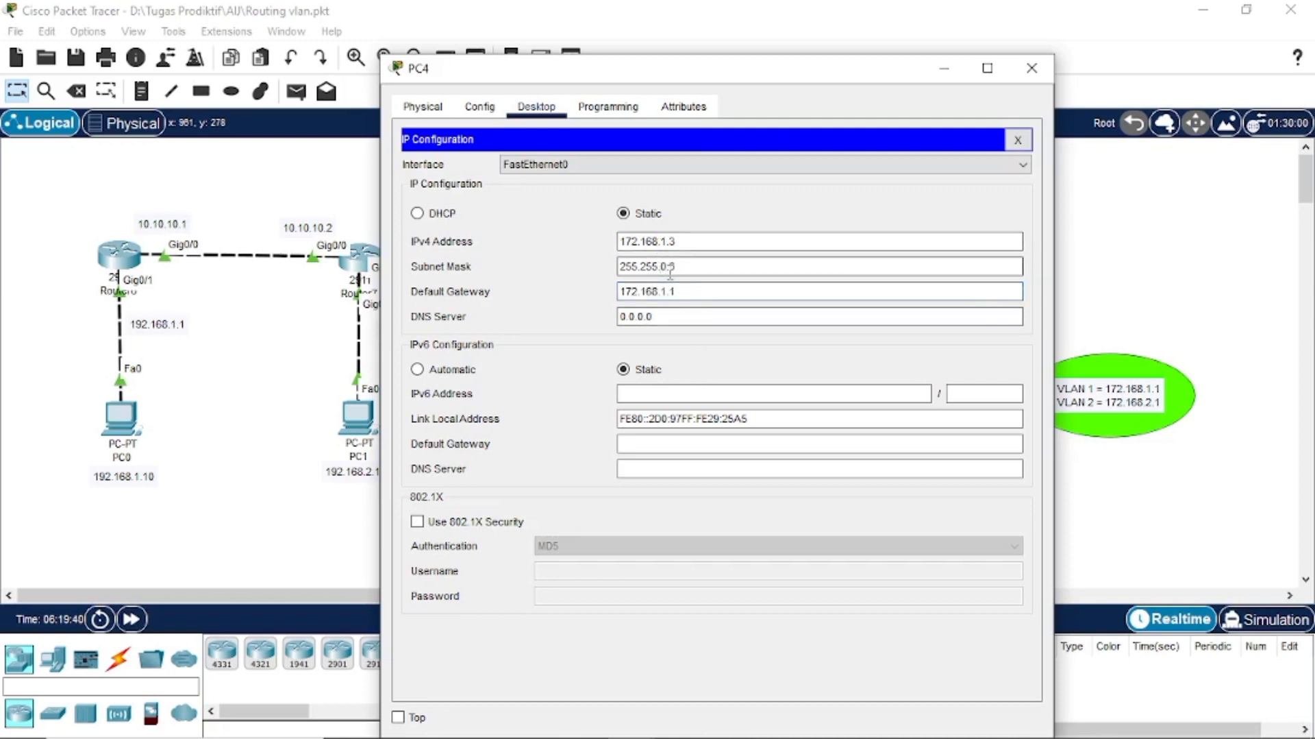
key(BackSpace)
key(BackSpace)
text(255.)
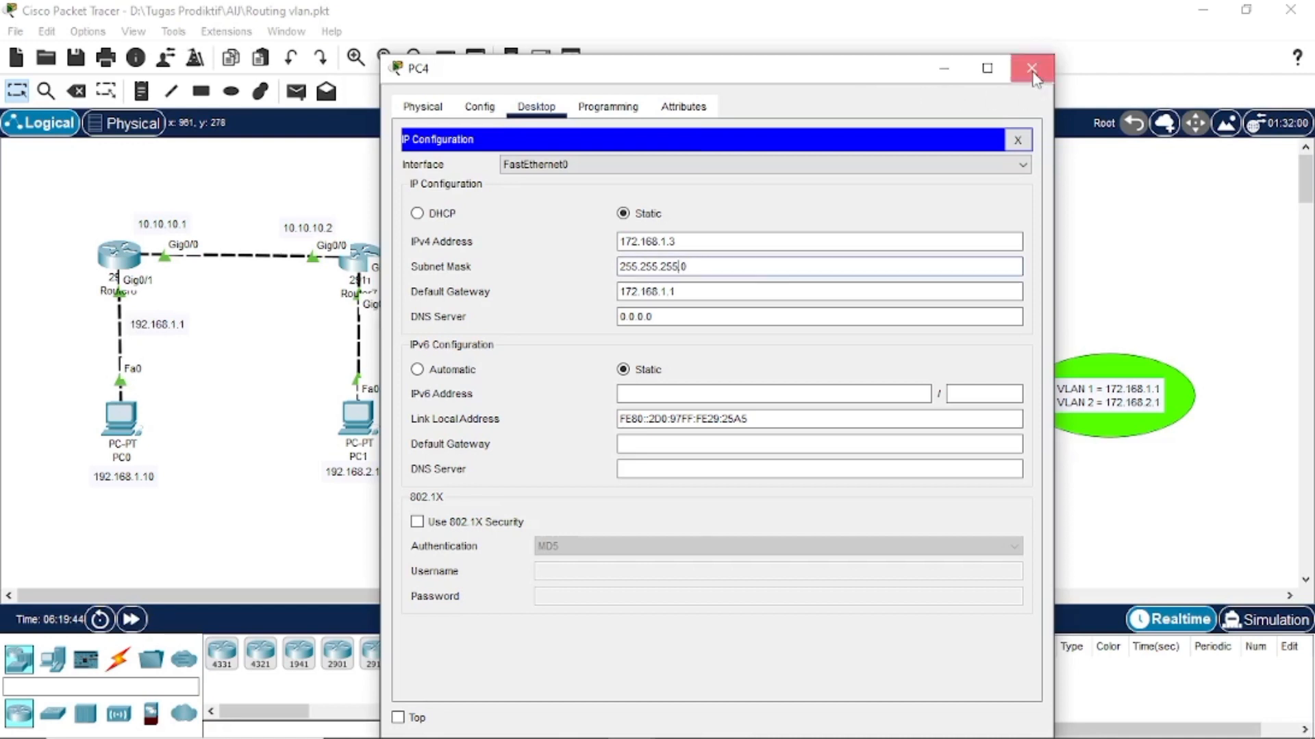
click(1032, 68)
- Set PC6's static IPv4 address to 172.168.2.2
click(973, 260)
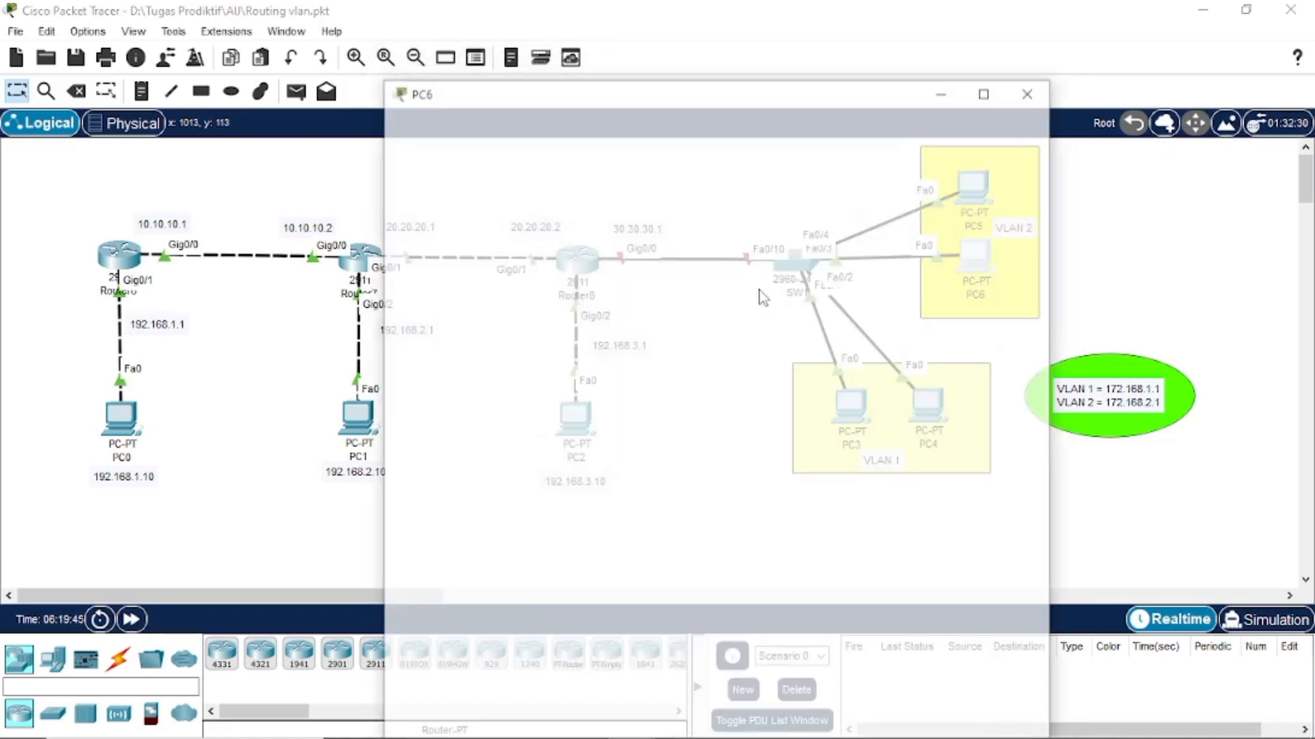
click(537, 106)
click(465, 218)
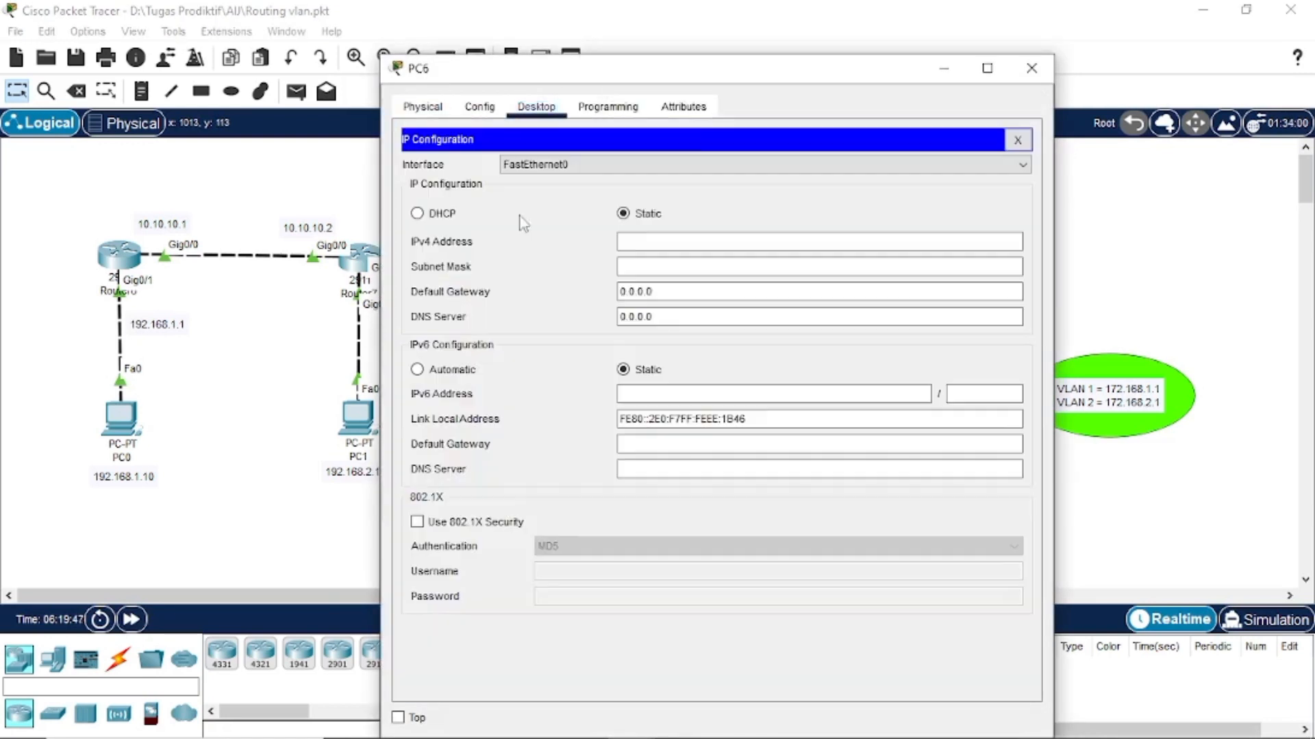
click(662, 242)
text(172.168.2.2)
- Set PC6's subnet mask to 255.255.255.0 and default gateway to 172.168.2.1, and close its window
key(Tab)
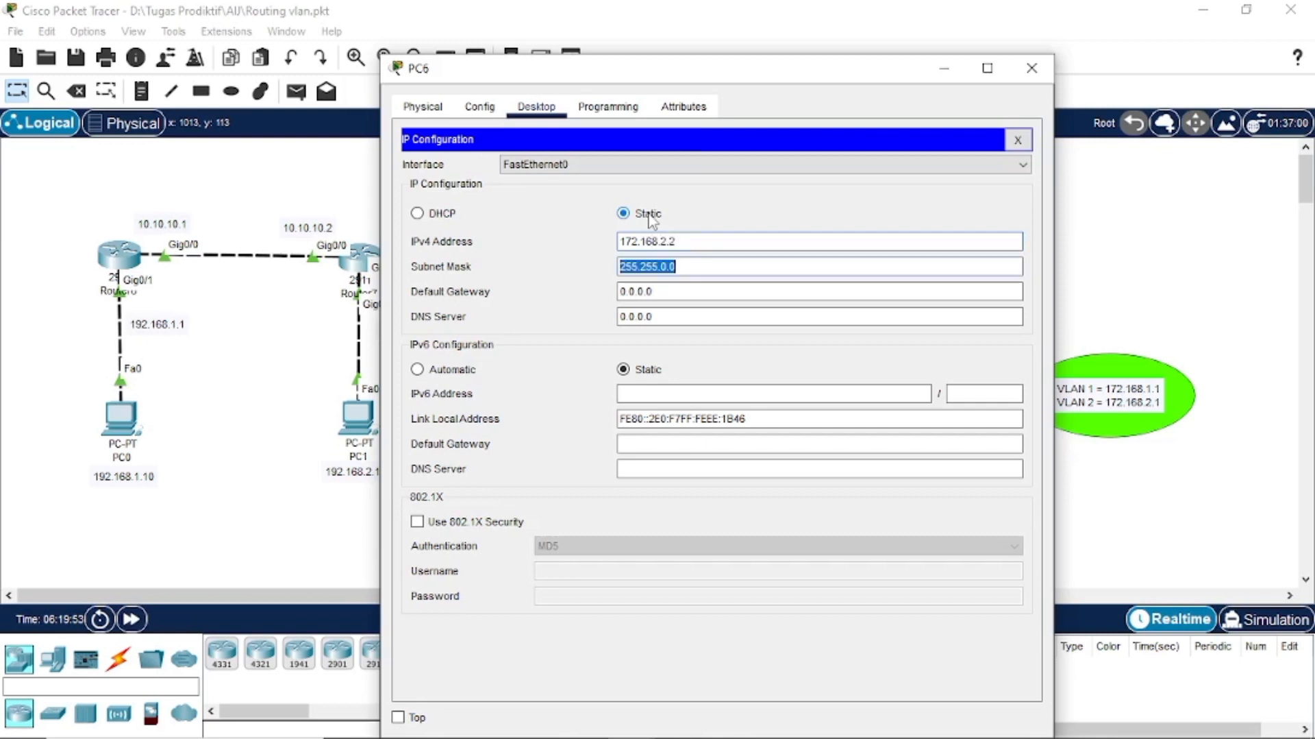
key(Left)
key(BackSpace)
text(255)
key(Tab)
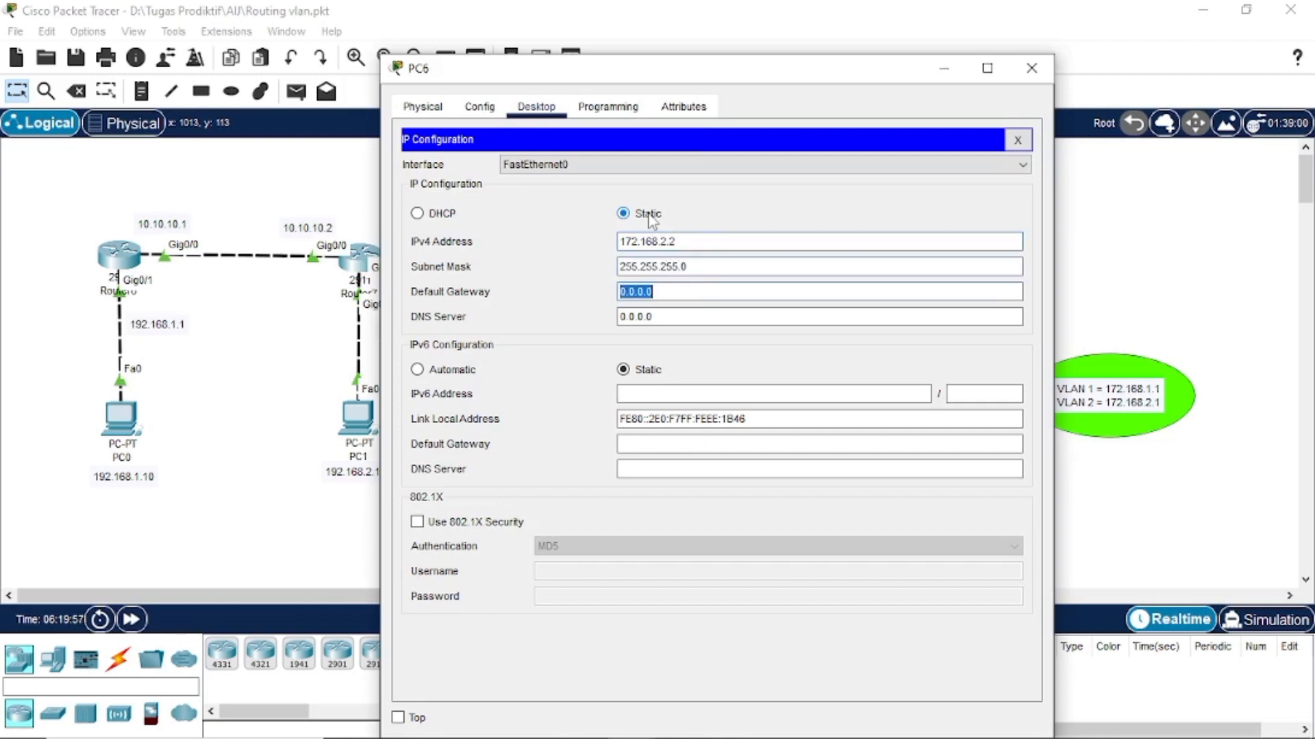
key(BackSpace)
text(172.168.2.1)
key(ctrl+a)
click(1034, 76)
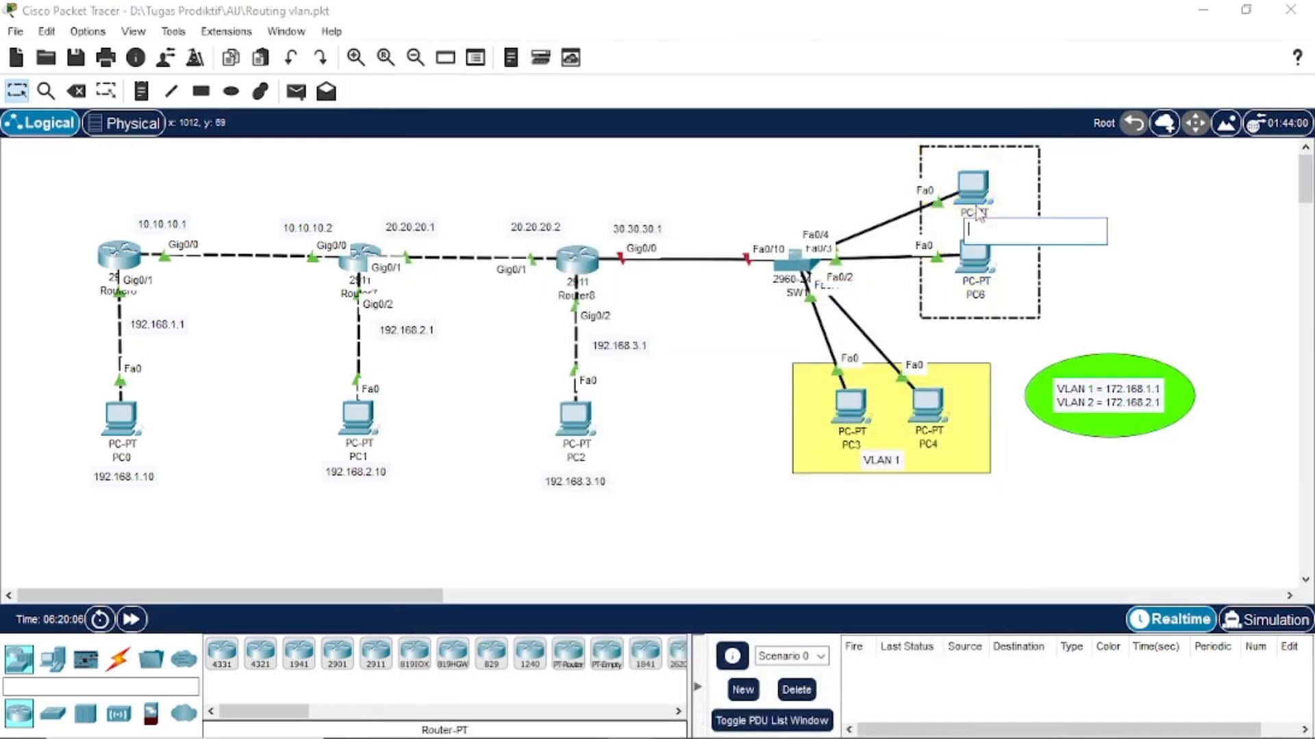
- Set PC5's static IPv4 address to 172.168.2.3
click(970, 194)
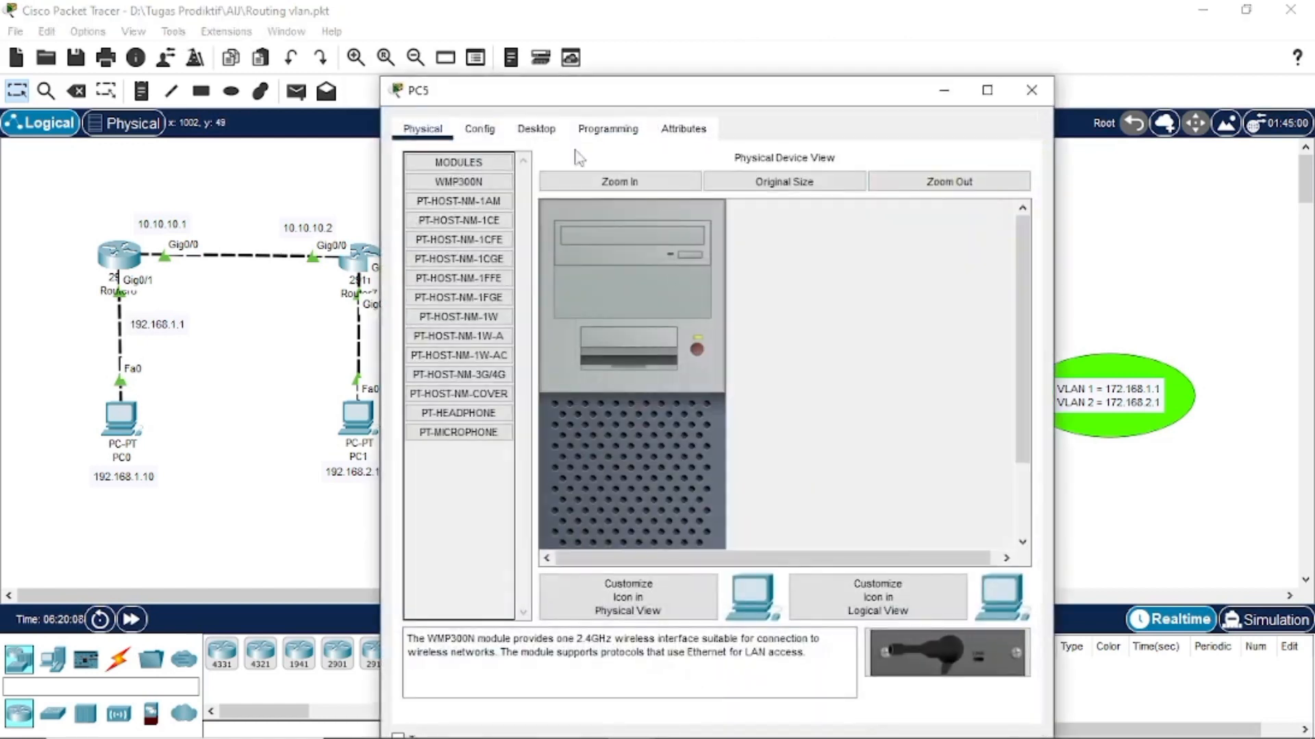
click(477, 130)
click(537, 129)
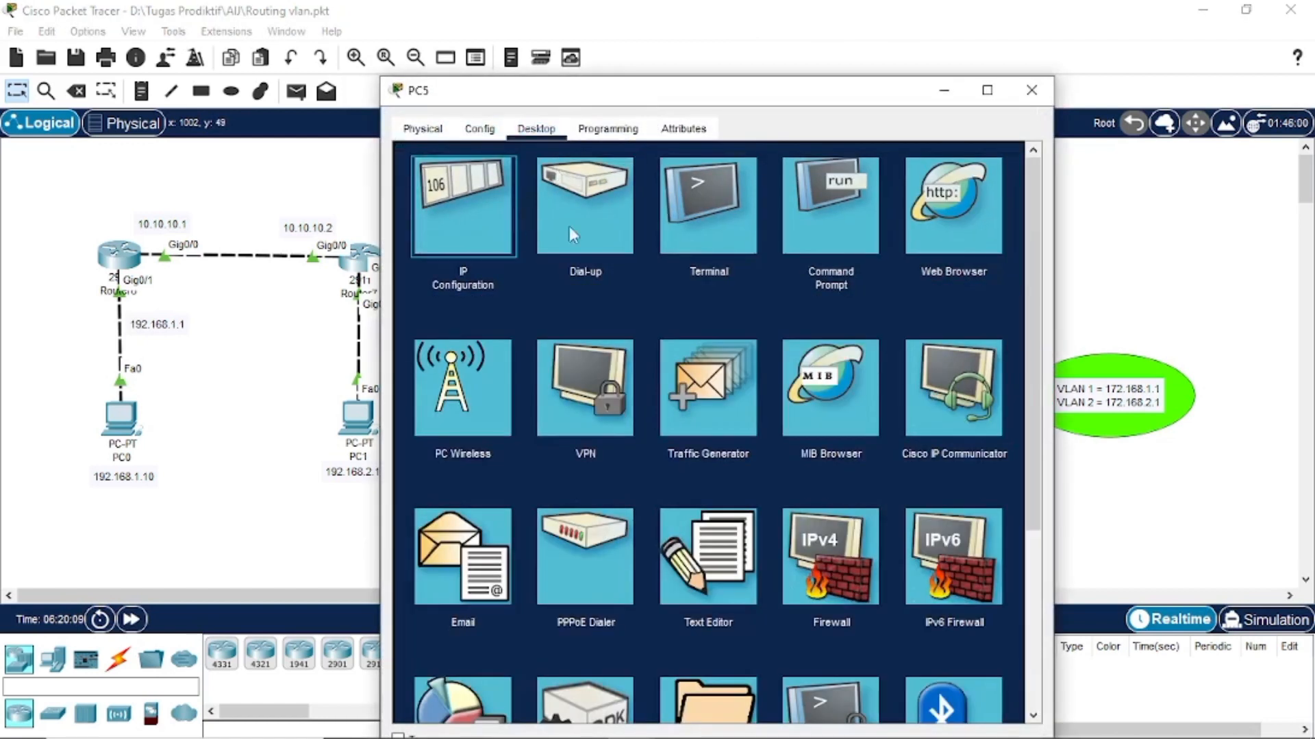
click(456, 212)
click(667, 261)
text(172.168.2.)
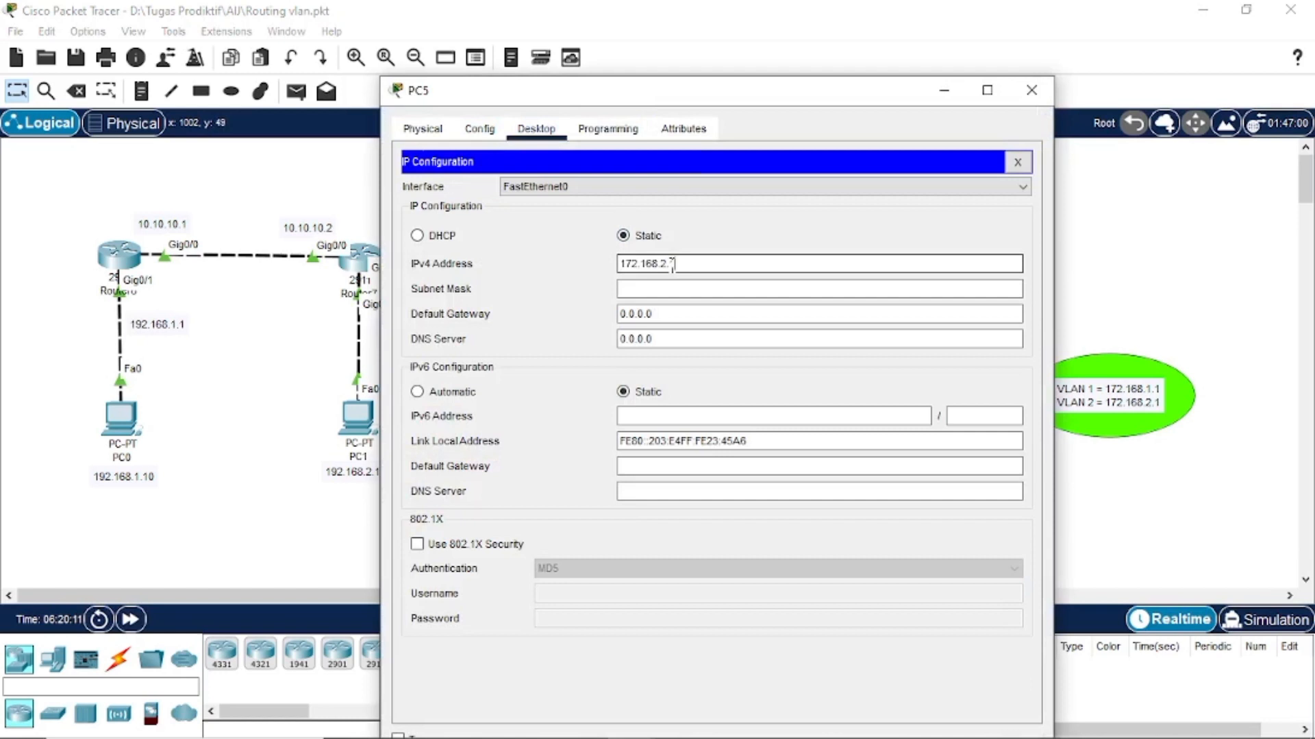
text(3)
- Set PC5's subnet mask to 255.255.255.0 and default gateway to 172.168.2.1, and close its window
click(668, 289)
key(BackSpace)
text(255.255.255.0)
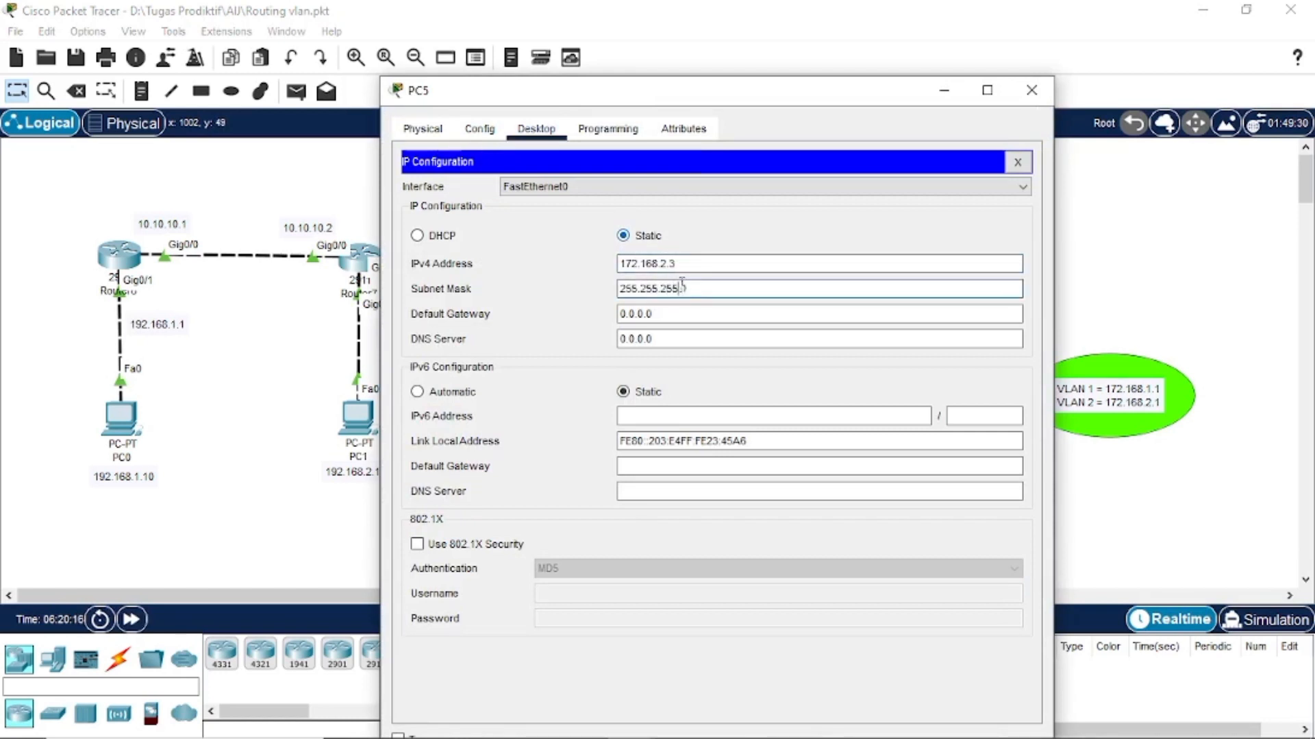
click(690, 314)
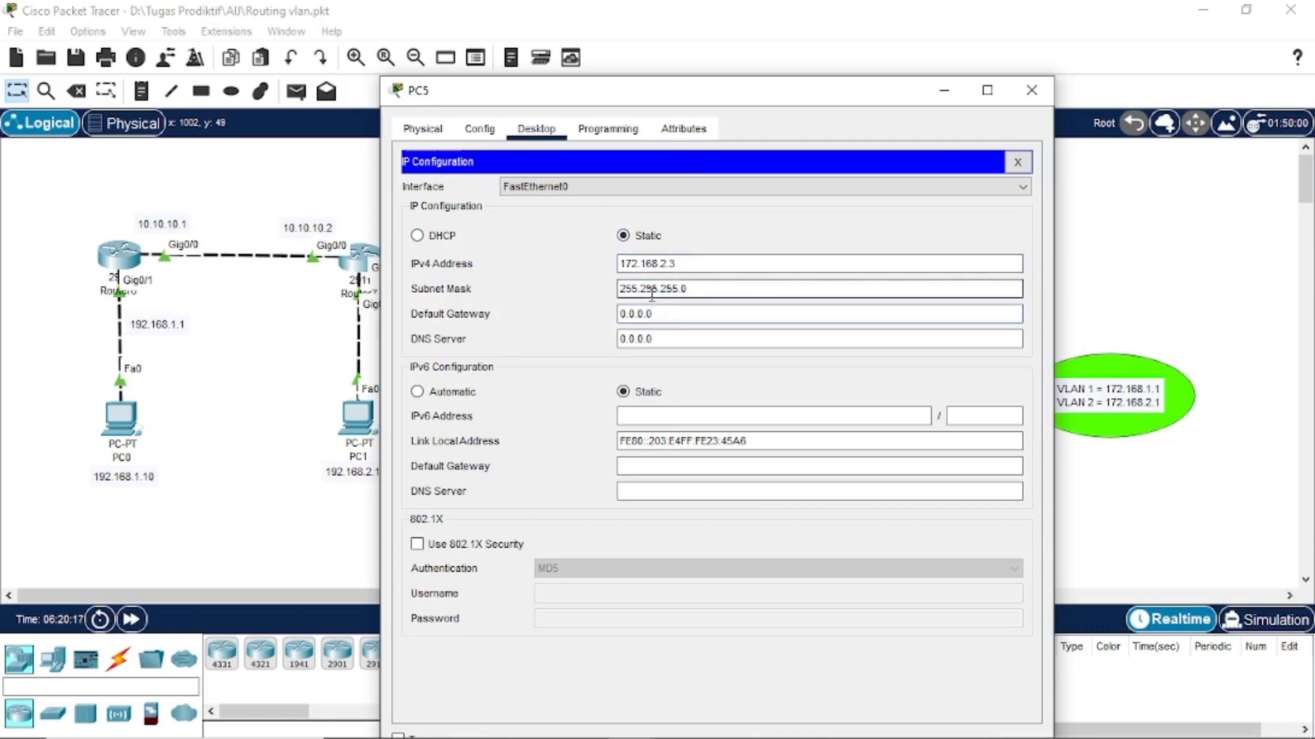
key(BackSpace)
key(BackSpace)
text(172.168.2.1)
click(1031, 90)
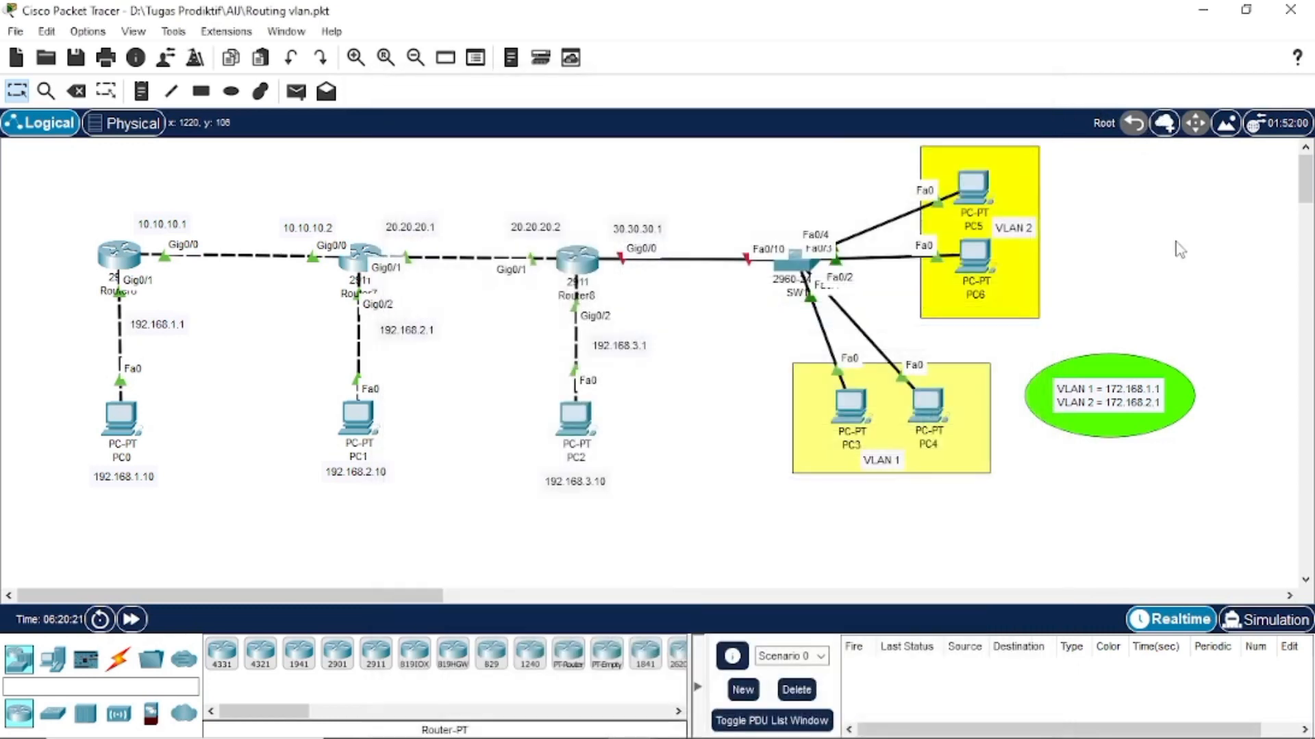
- Page through the rest of the VLAN listing in SW1's console and exit to global configuration mode
click(788, 264)
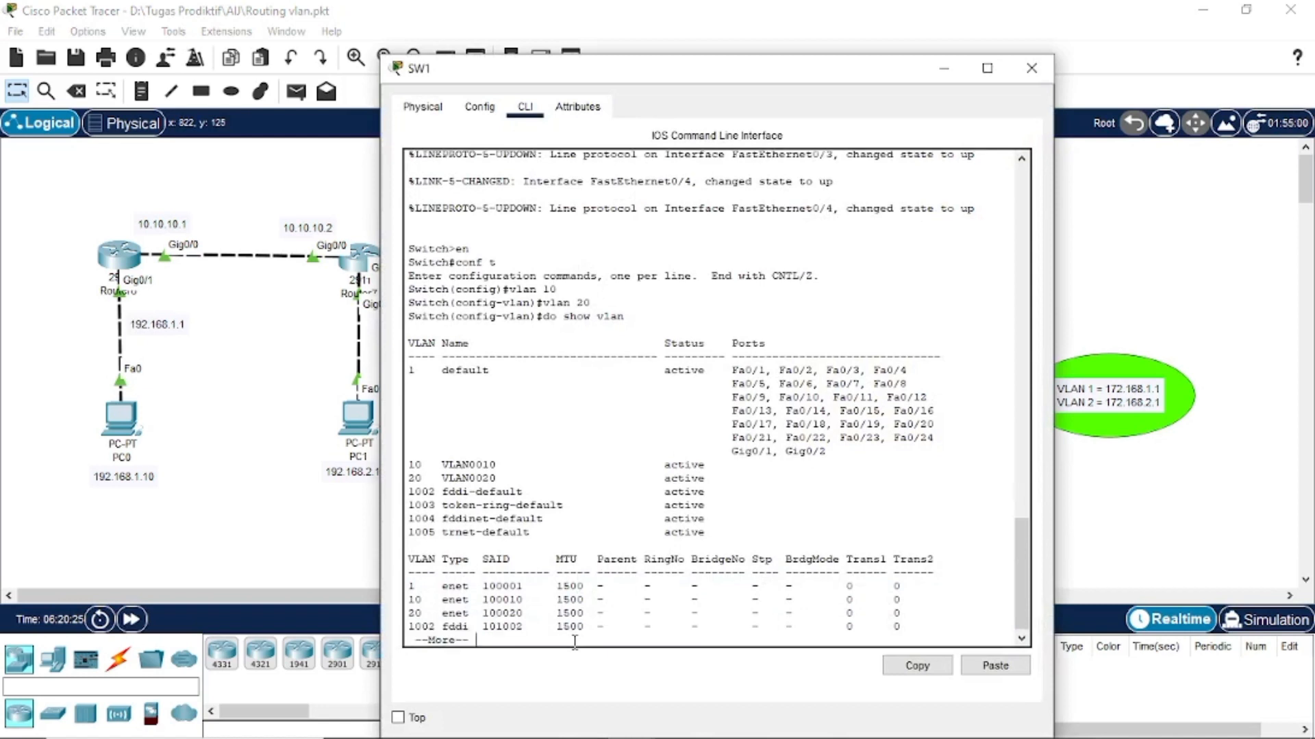
key(Return)
key(Return)
key(Return)
key(Return)
key(Return)
key(Return)
key(Return)
key(Return)
key(Return)
key(Return)
key(Return)
key(Return)
key(Return)
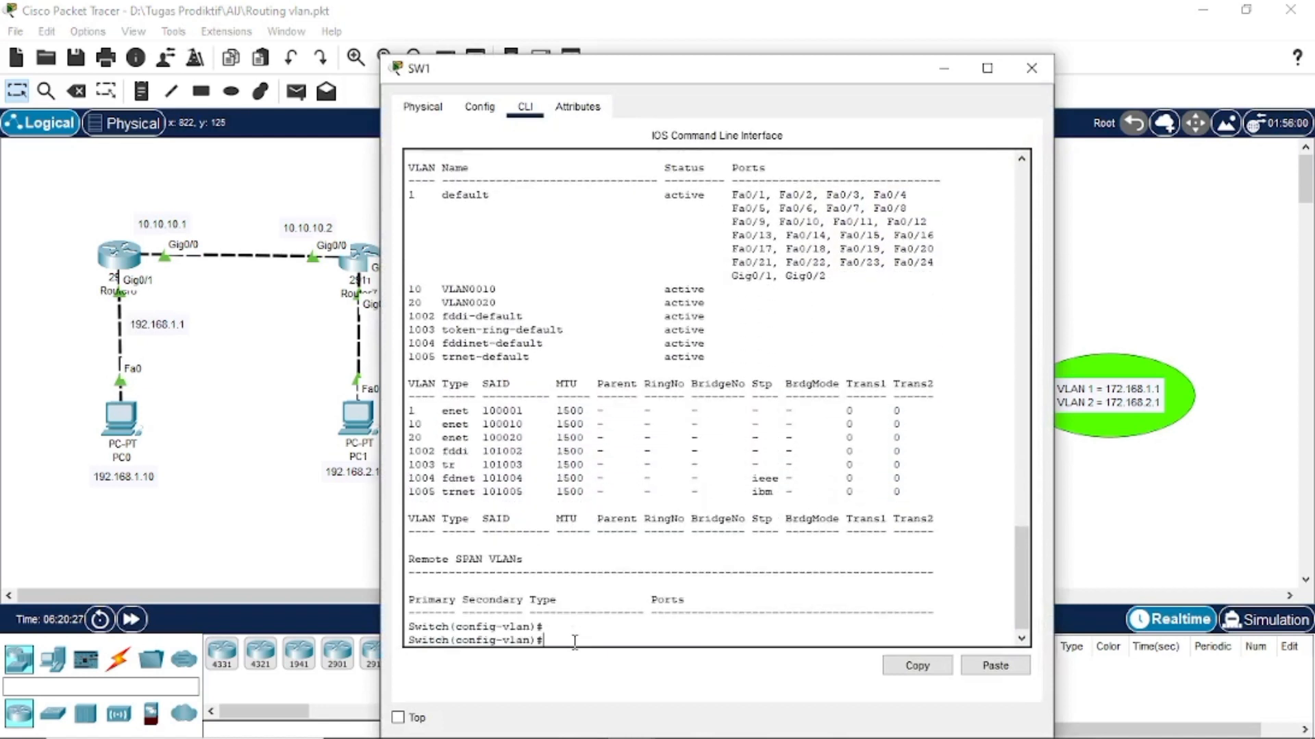
key(Return)
key(Return)
text(e)
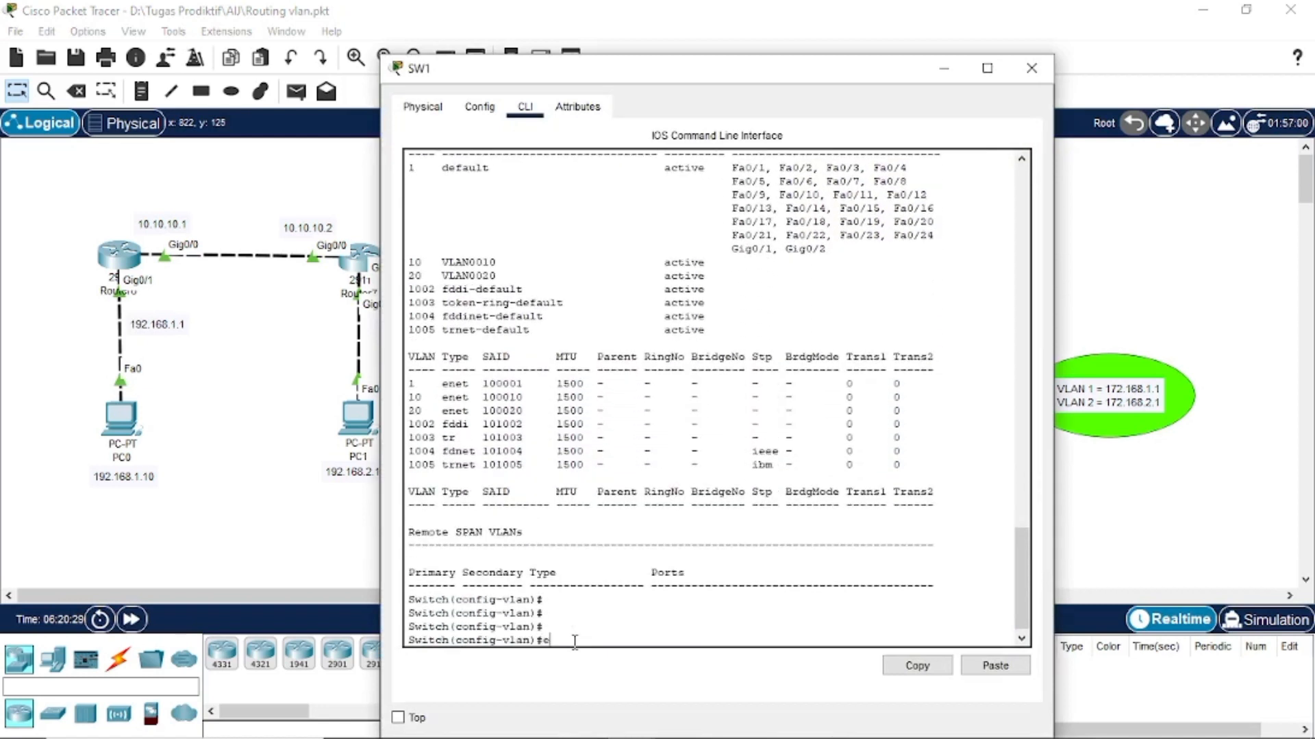
text(x)
key(Return)
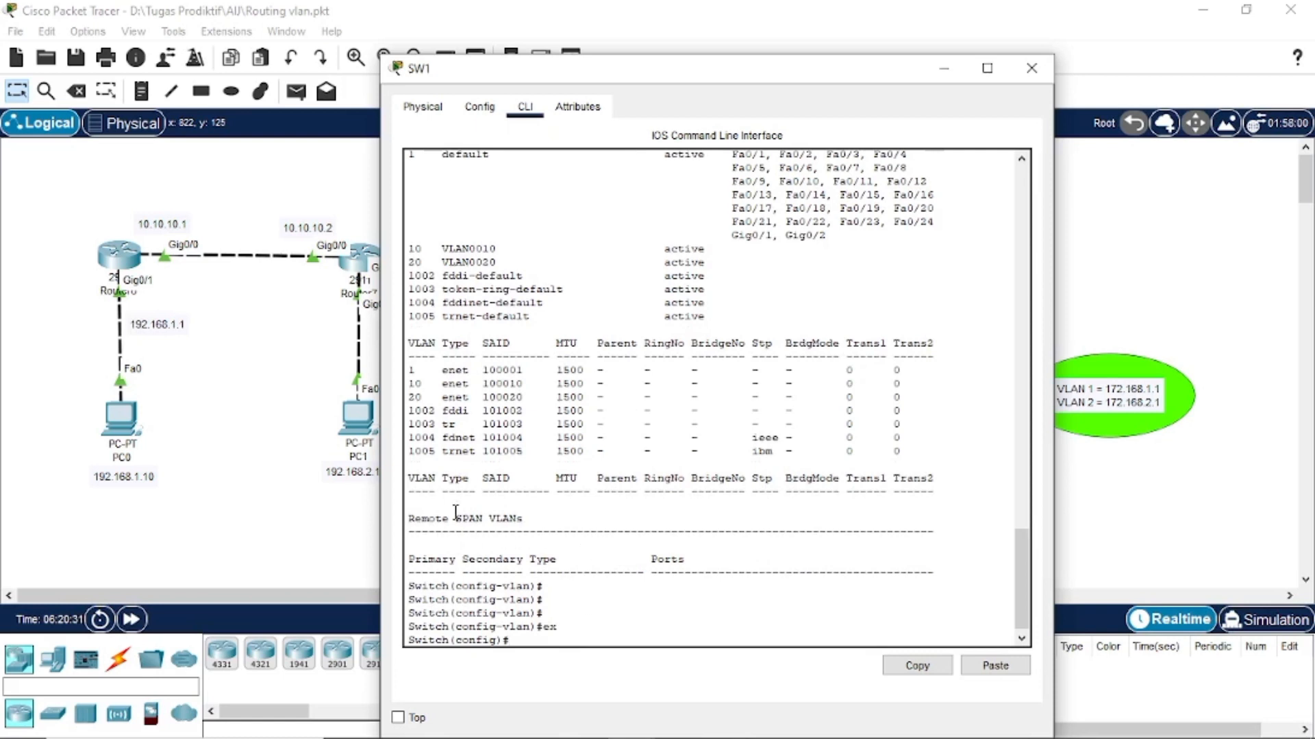
- Move the SW1 window aside so the VLAN PCs in the topology can be seen beside its console
drag(666, 72, 357, 12)
double_click(357, 13)
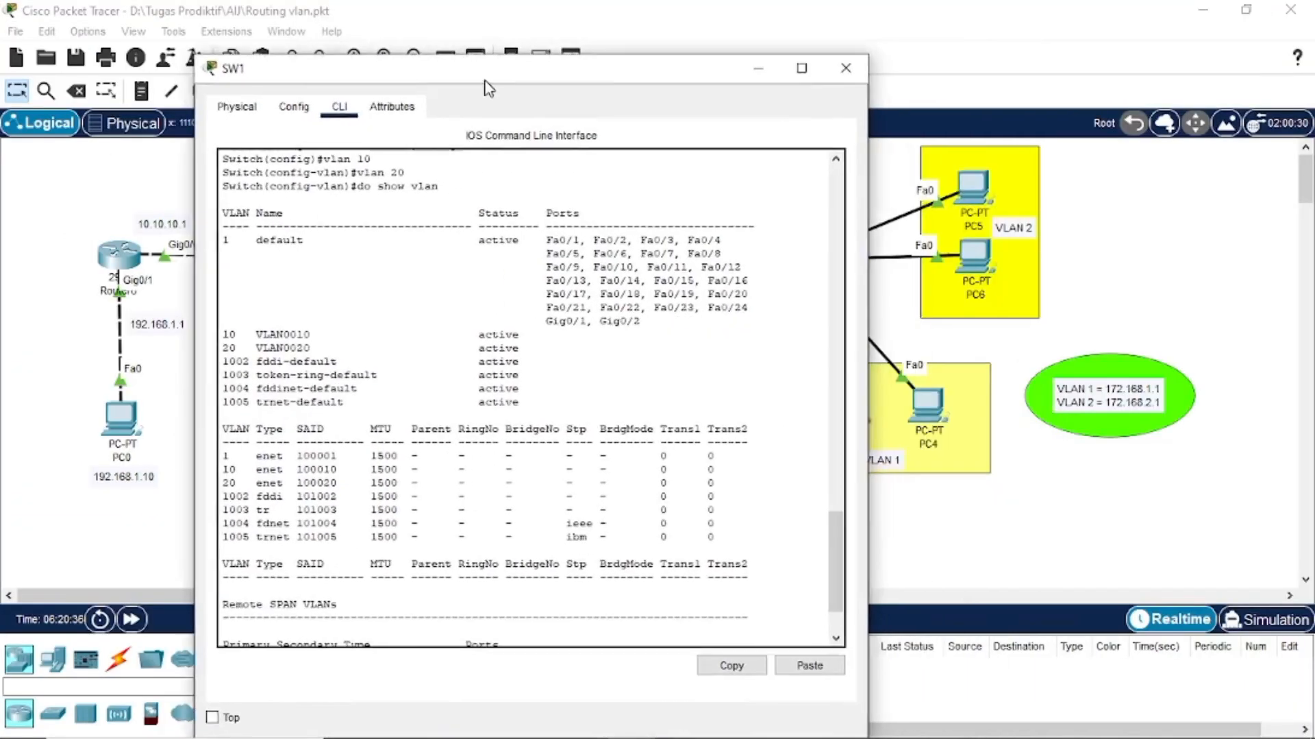
drag(485, 88, 376, 60)
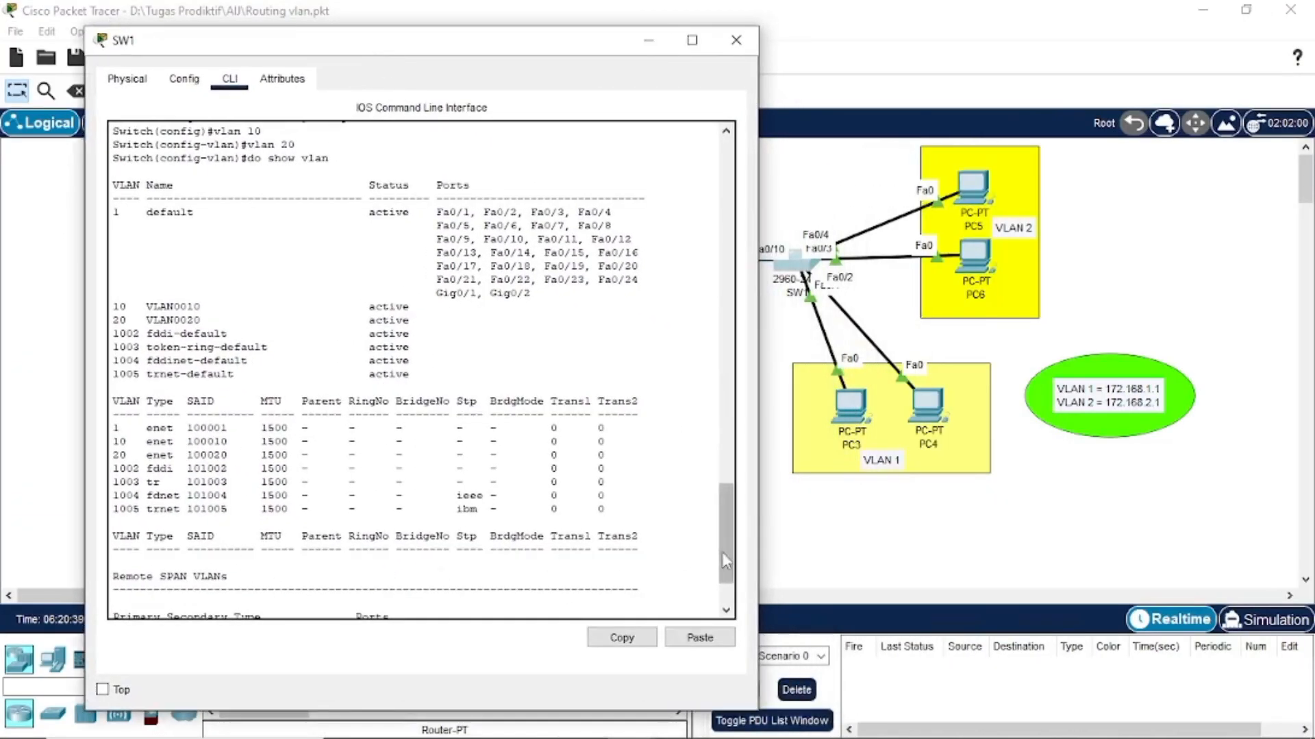
key(Return)
key(Return)
text(ex)
key(Return)
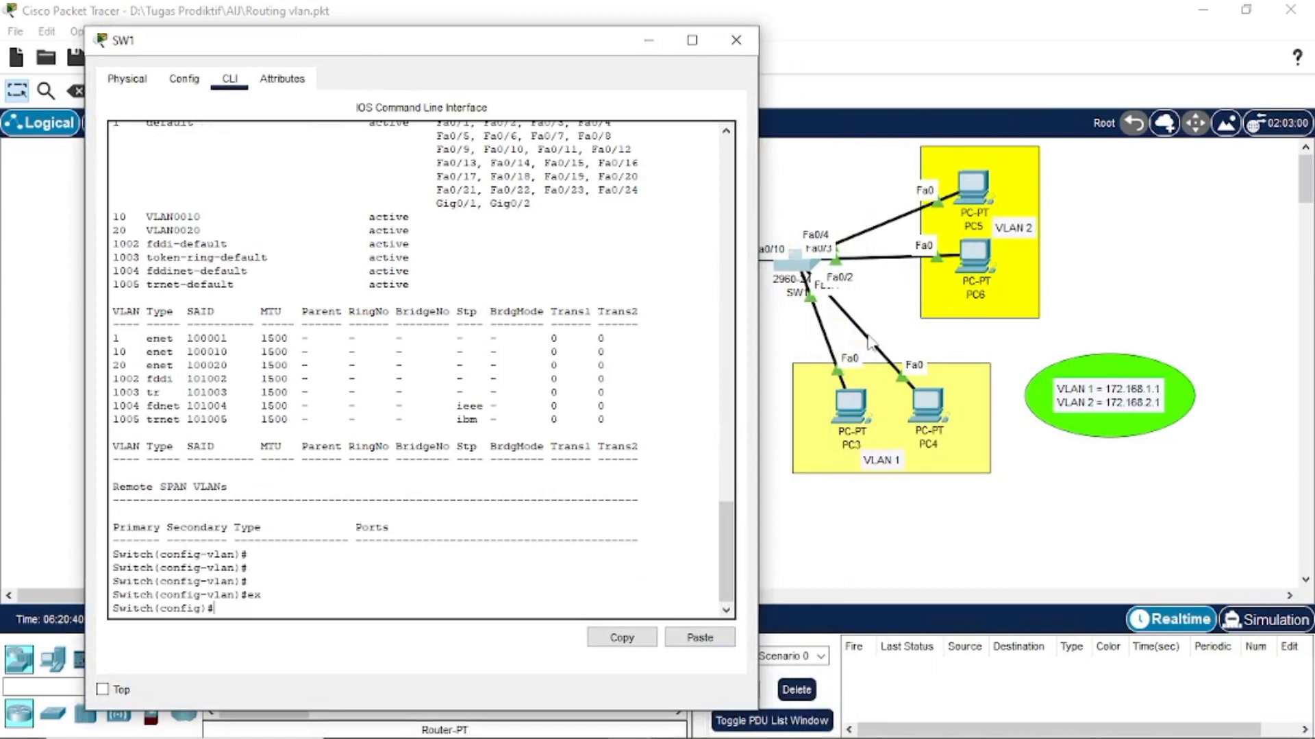
- Nudge PC3 and PC6 slightly in the topology, and close PC3's configuration window to return to SW1's console
mouse_move(858, 418)
mouse_down()
mouse_move(832, 448)
mouse_move(778, 452)
mouse_move(852, 411)
mouse_up()
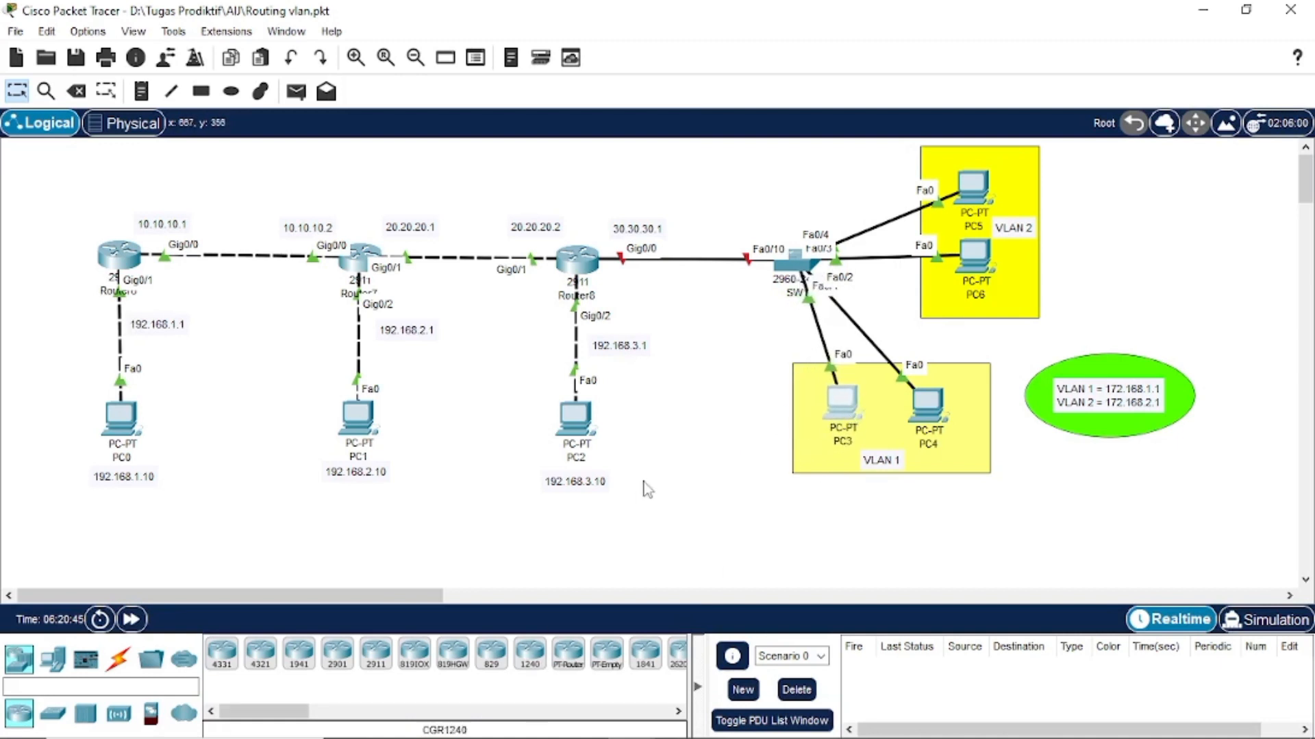
mouse_move(976, 257)
mouse_down()
mouse_move(981, 288)
mouse_move(973, 268)
mouse_up()
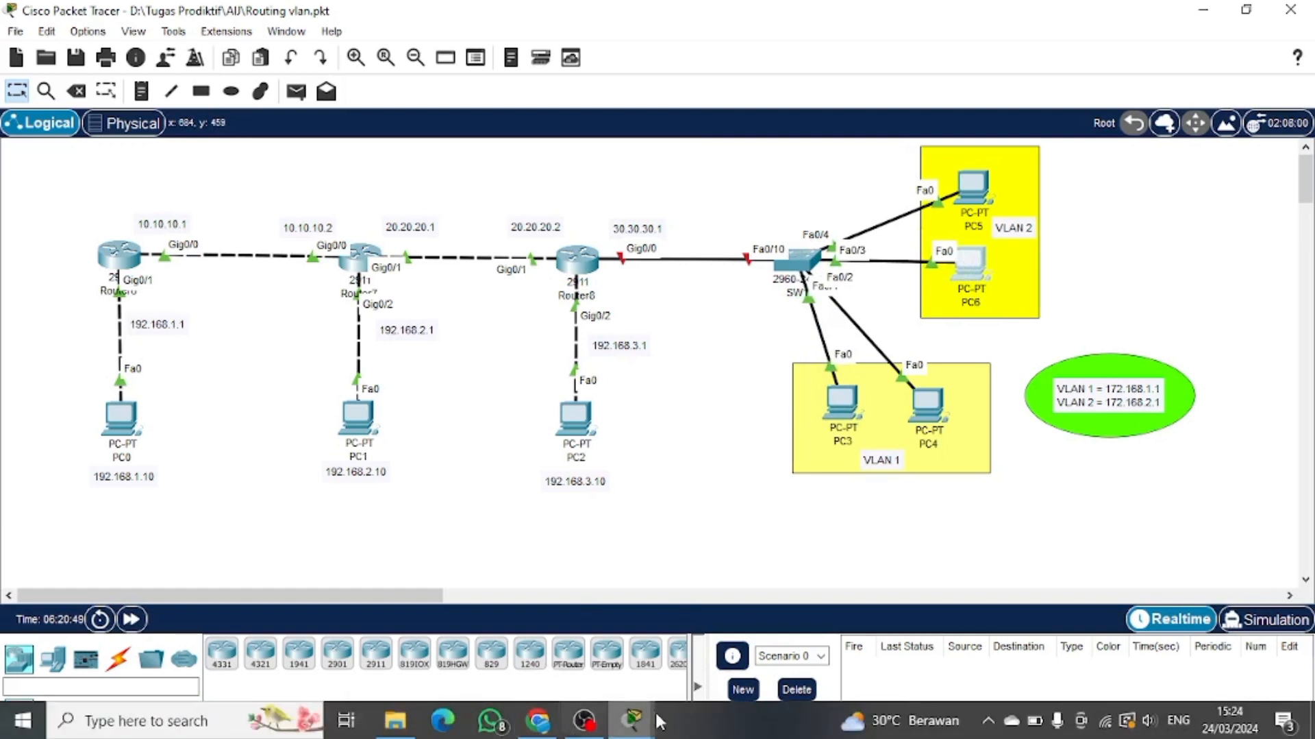
mouse_move(631, 719)
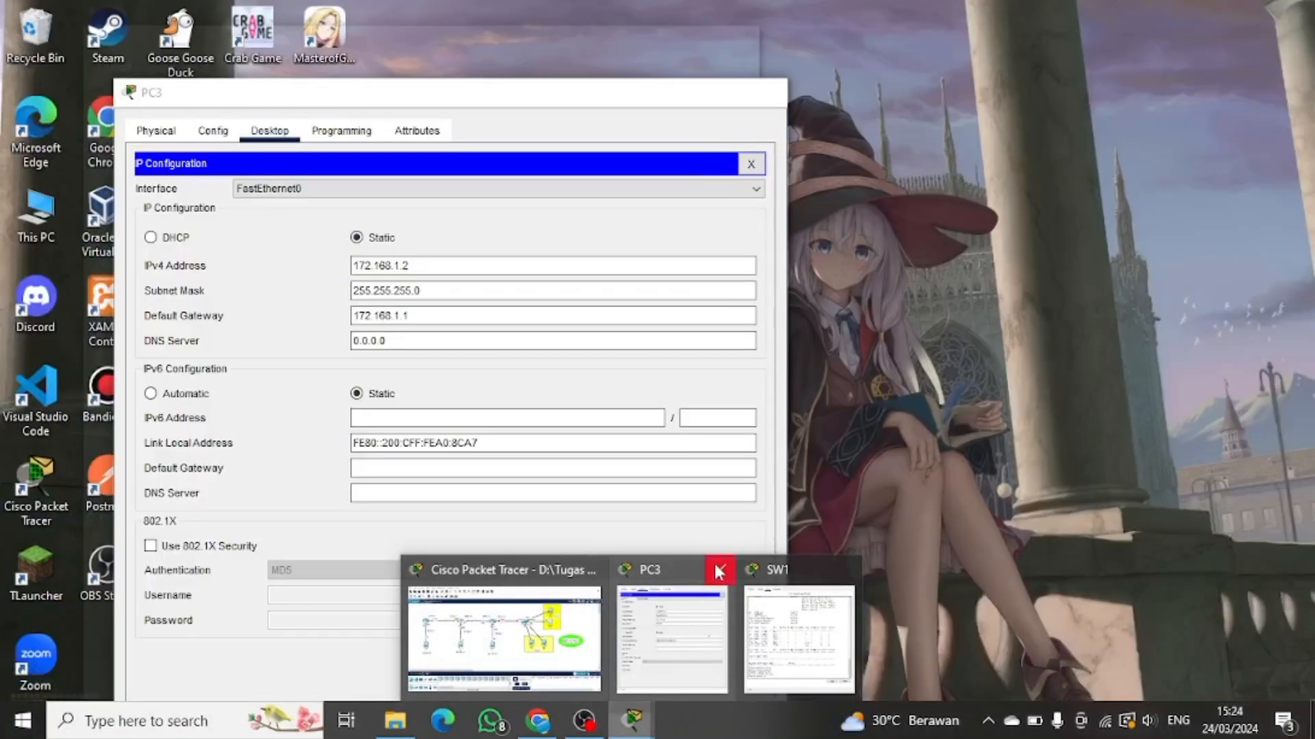
click(720, 571)
click(711, 631)
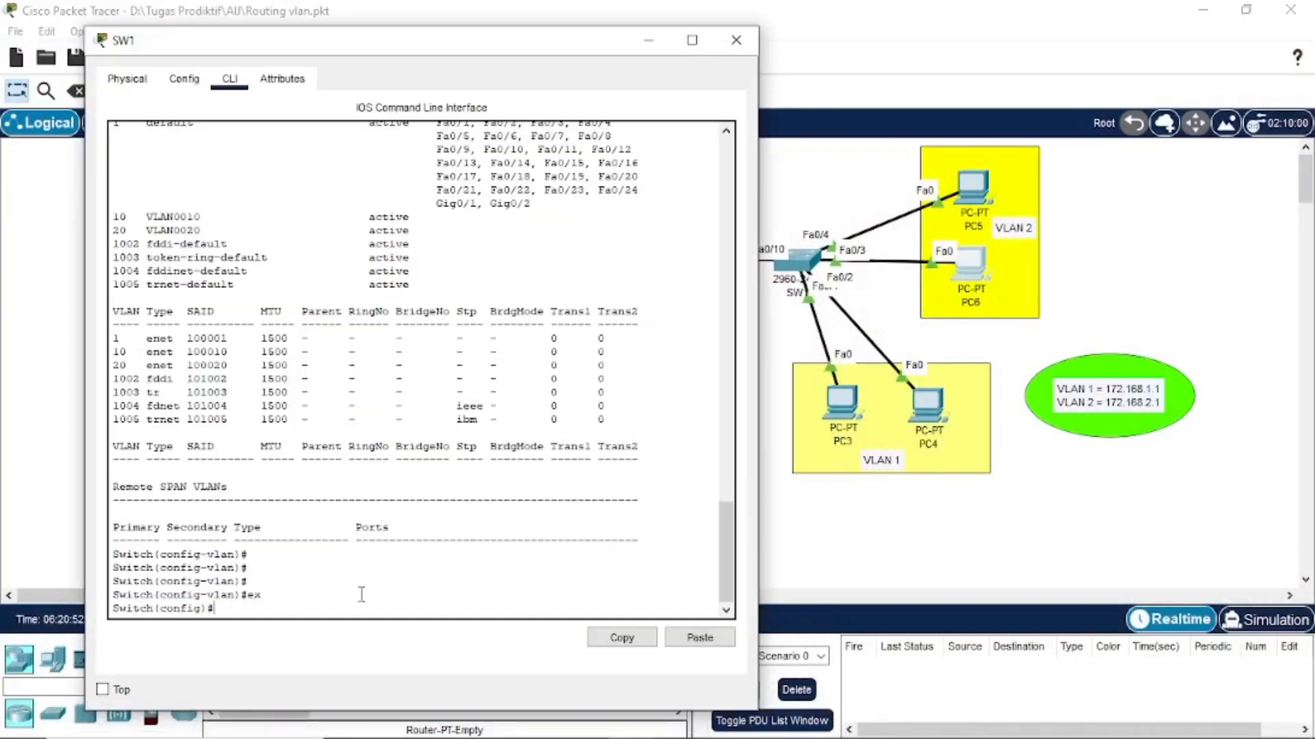
- Select interface range fa0/1-2 on SW1 and set its switchport mode to access
text(int)
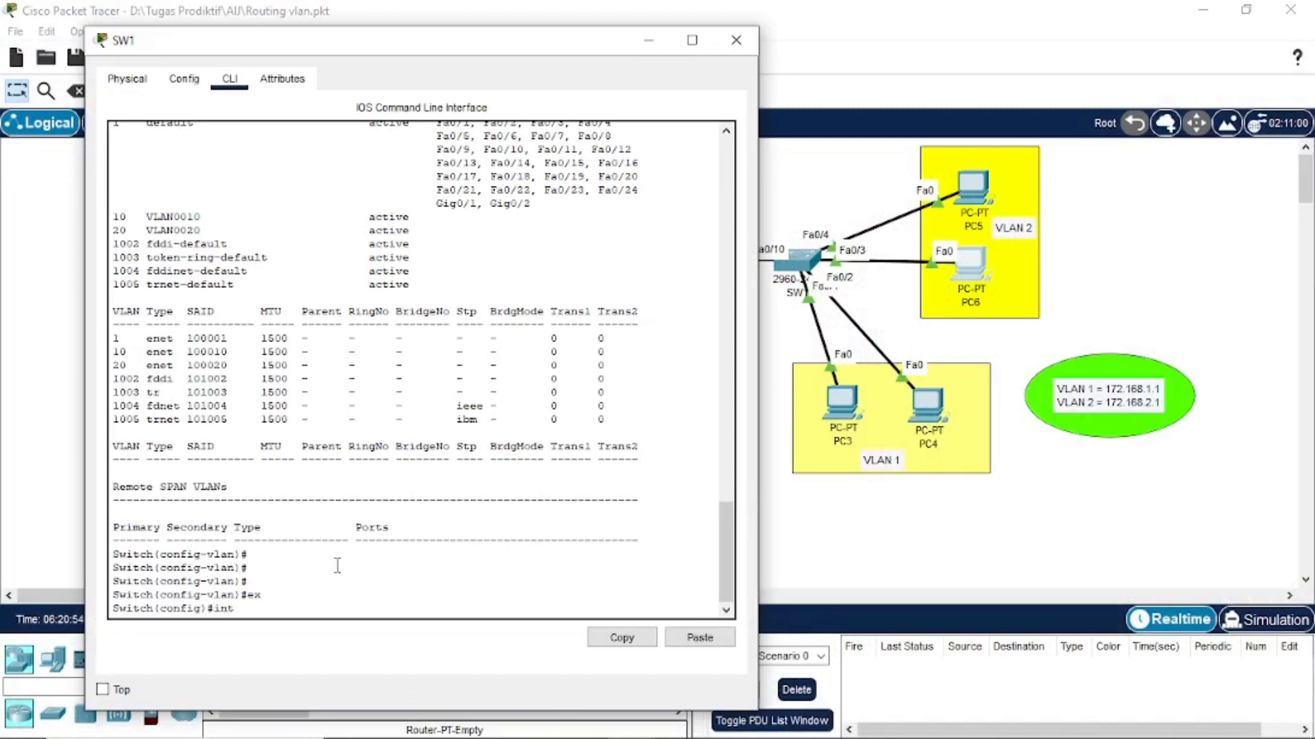
text( ra )
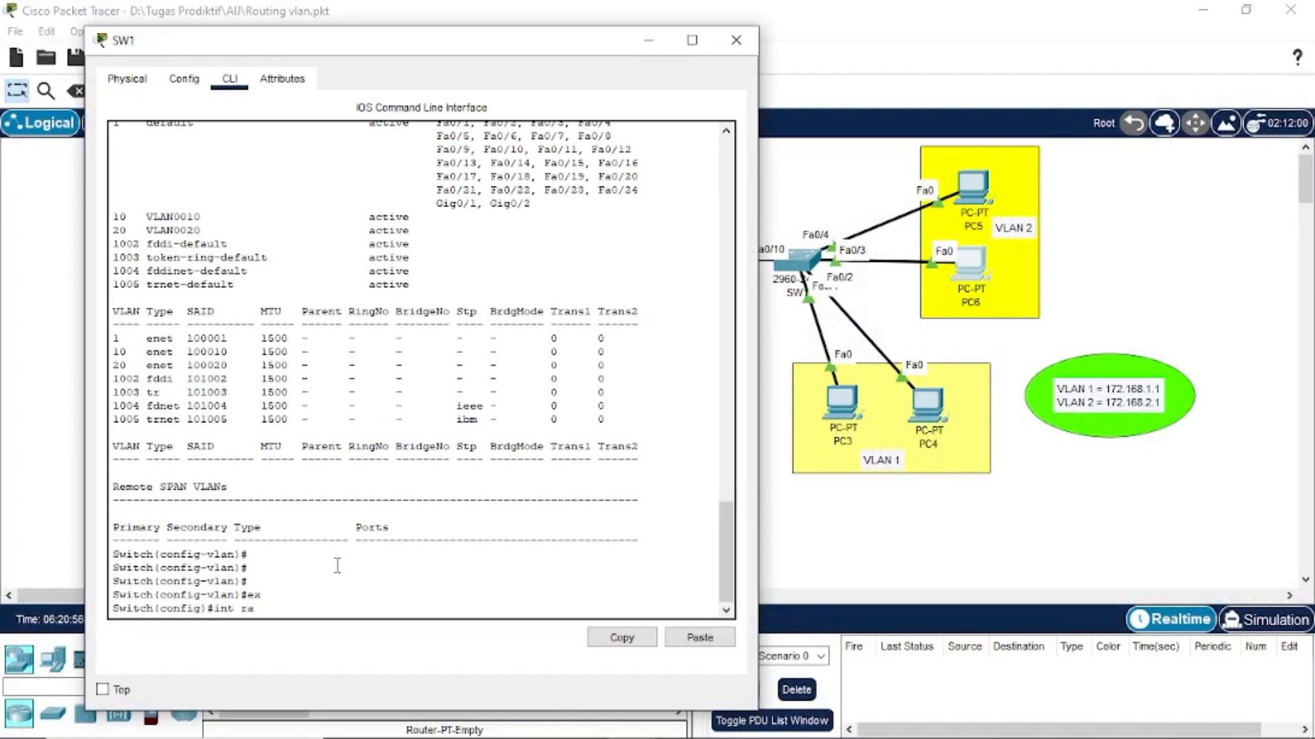
text(fa0/1-2)
key(Return)
text(sw mo)
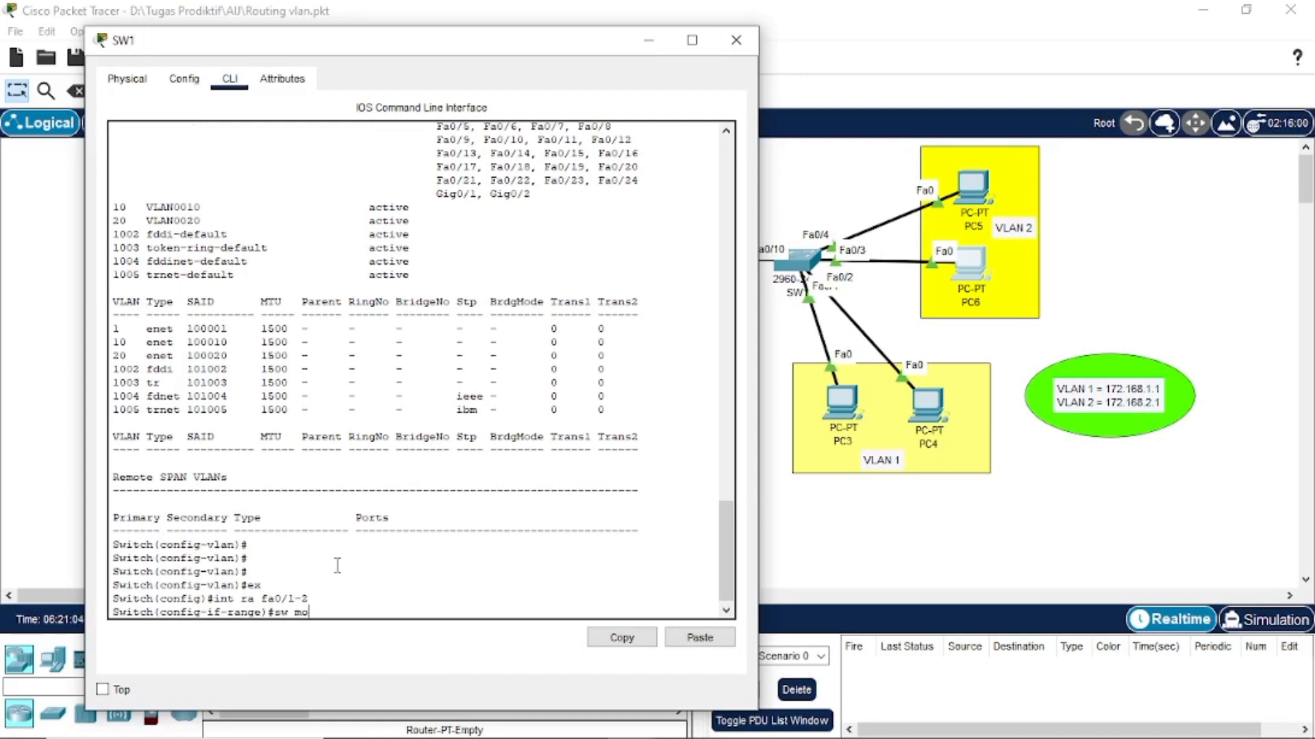
text( acc)
key(Return)
- Assign SW1's fa0/1-2 port range to access VLAN 10
text(sw)
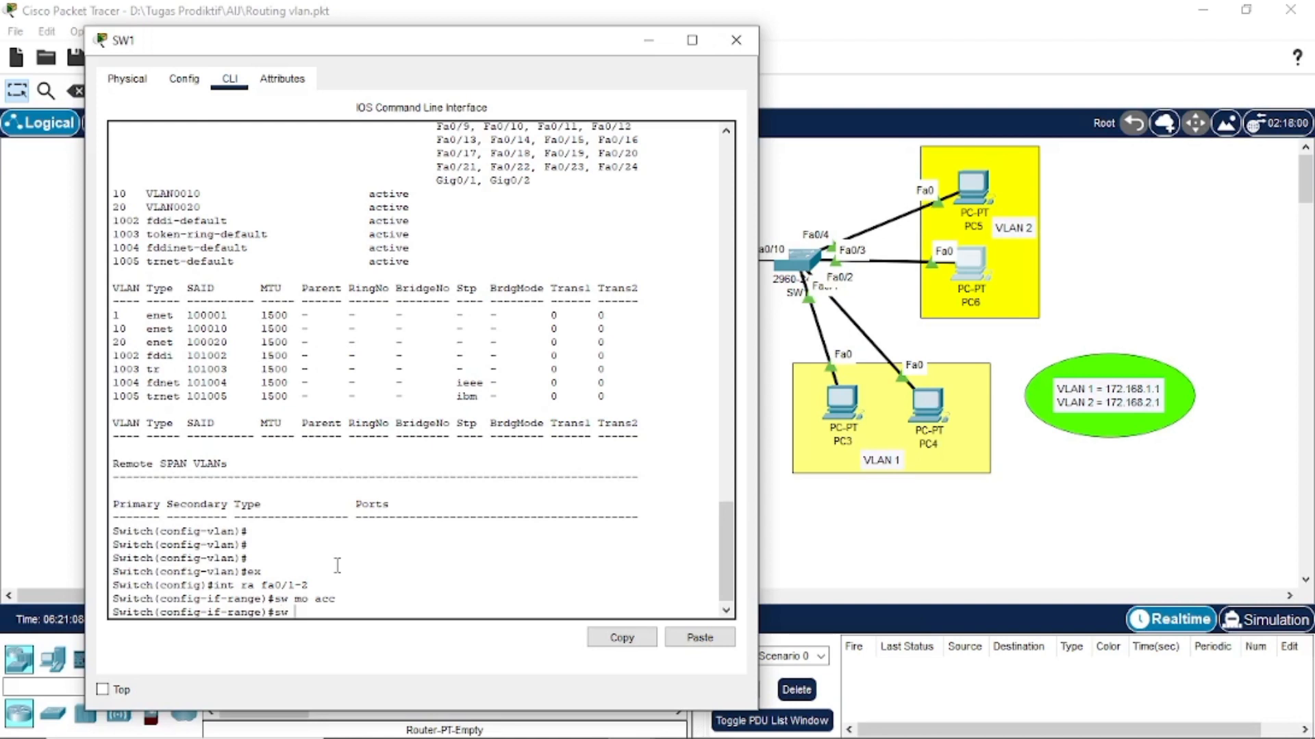
text( acc vlan10)
key(Return)
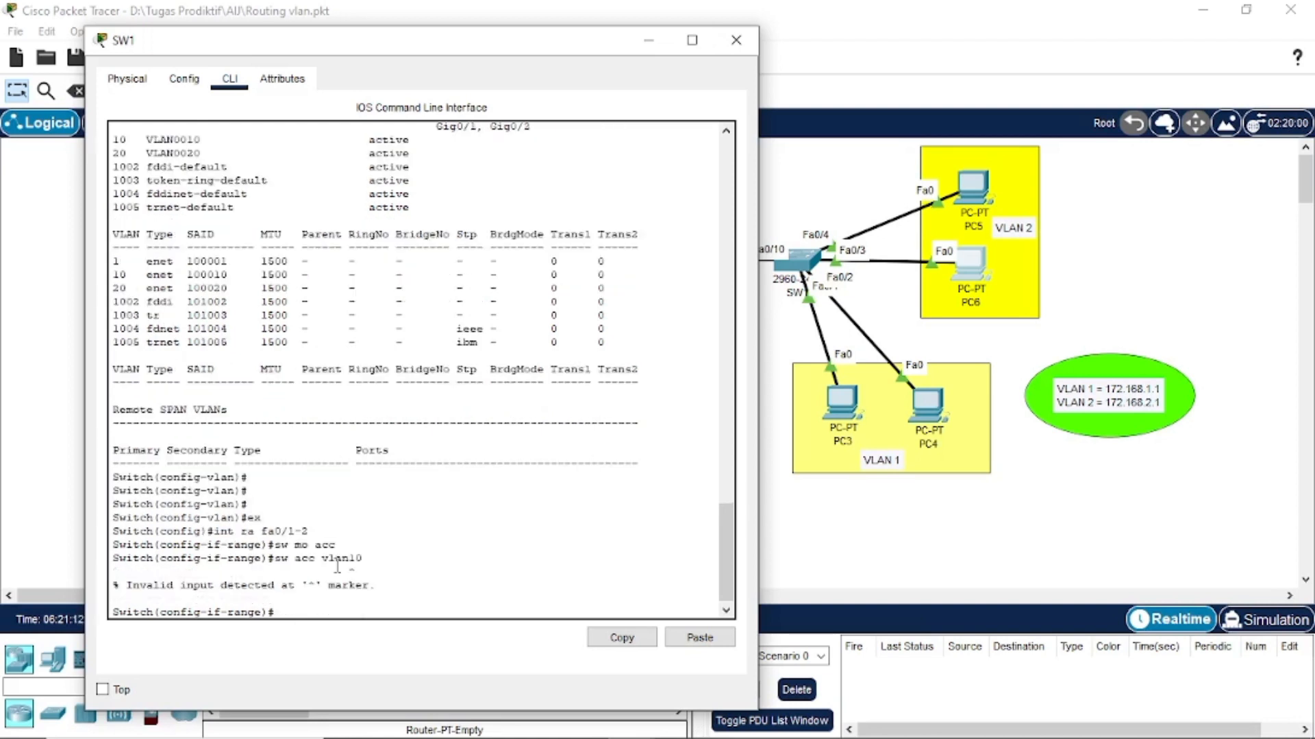
key(Up)
key(Return)
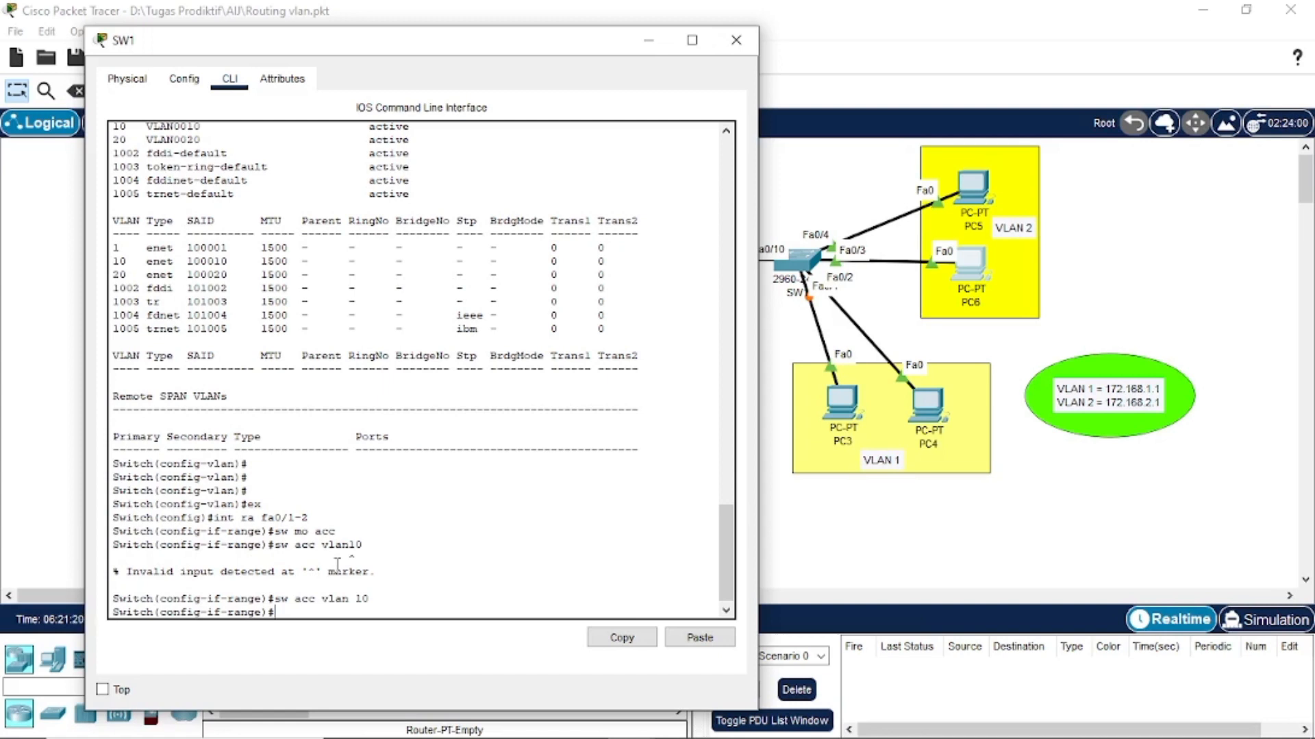
- Set SW1's port range fa0/3-4 to access mode in VLAN 20, and exit to global configuration mode
text(int ra fa0/3-4)
key(Return)
text(sw)
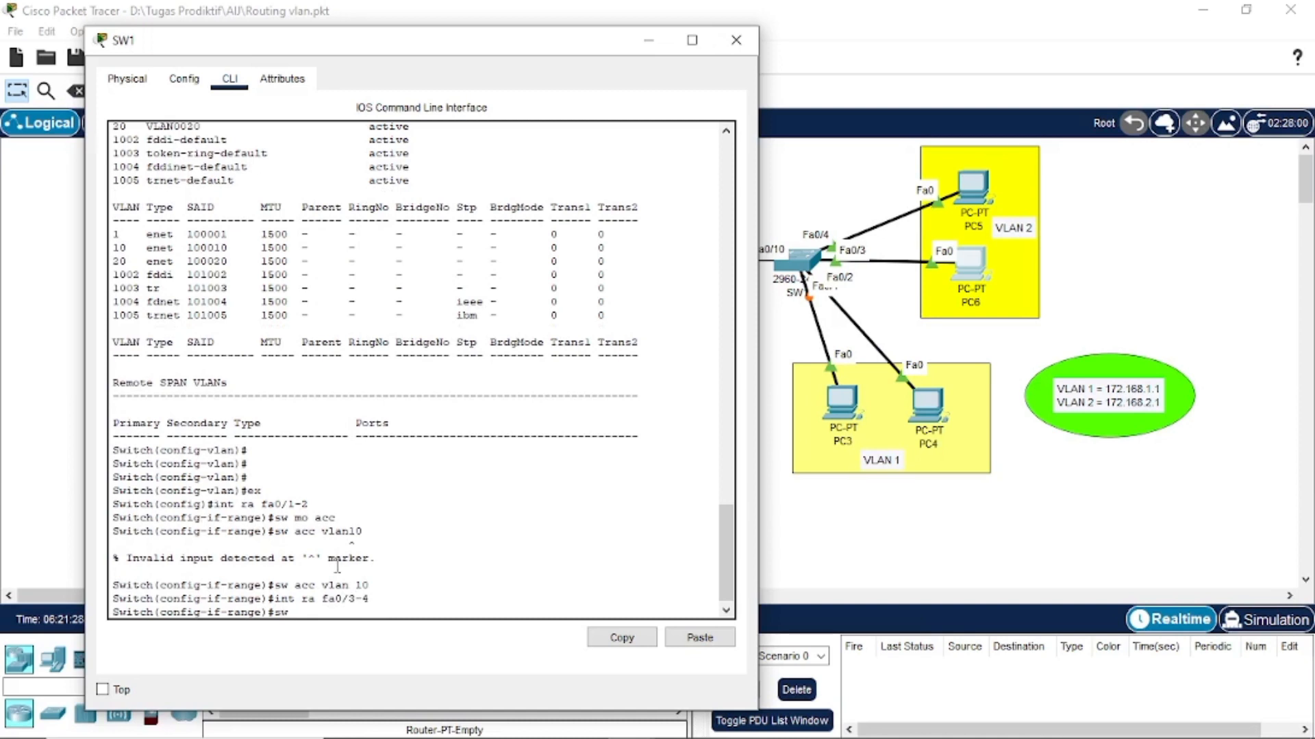
text( mo acc)
key(Return)
text(sw a)
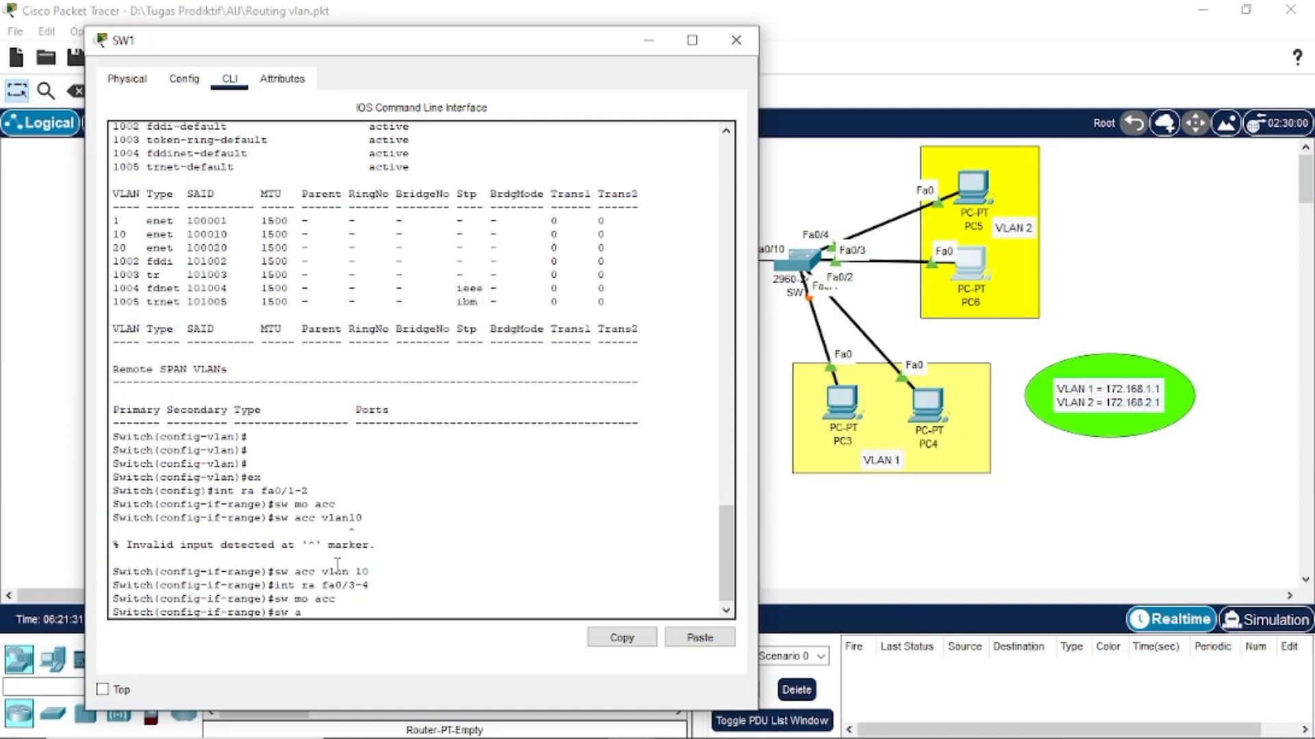
text(cc vlan 20)
key(Return)
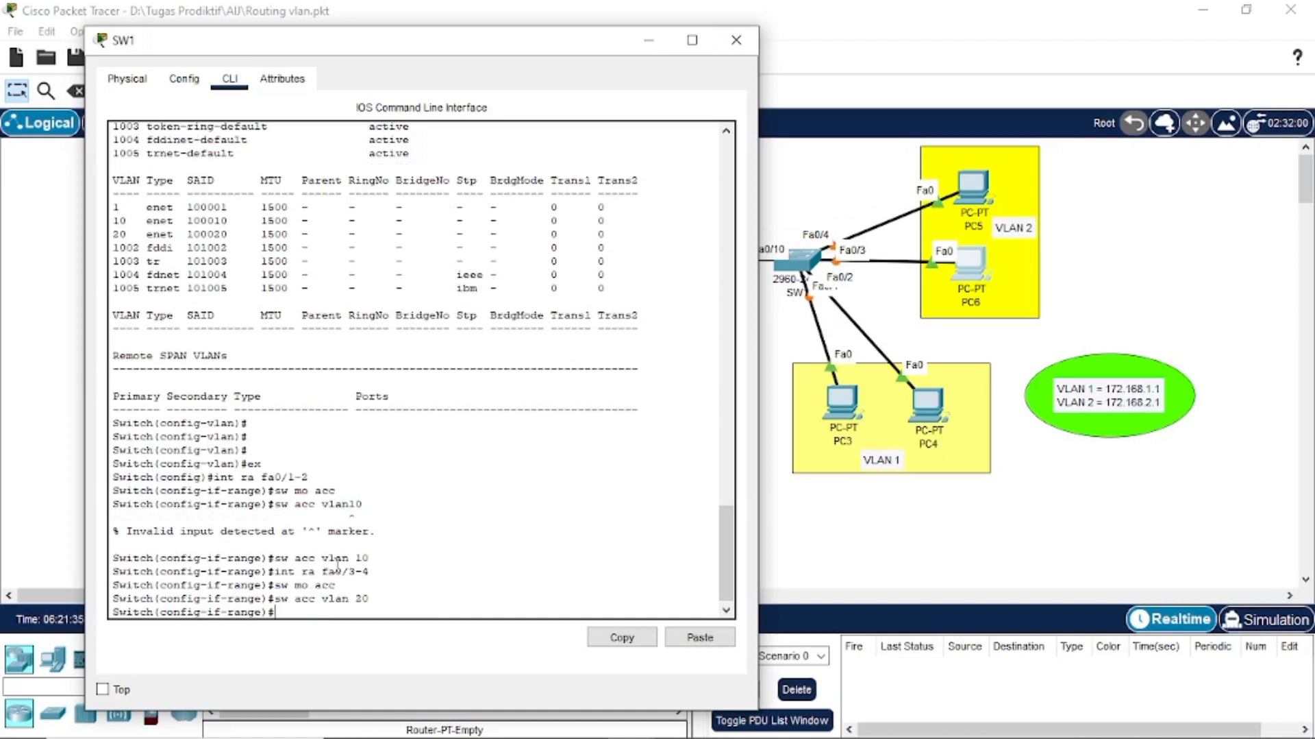
text(ex)
key(Return)
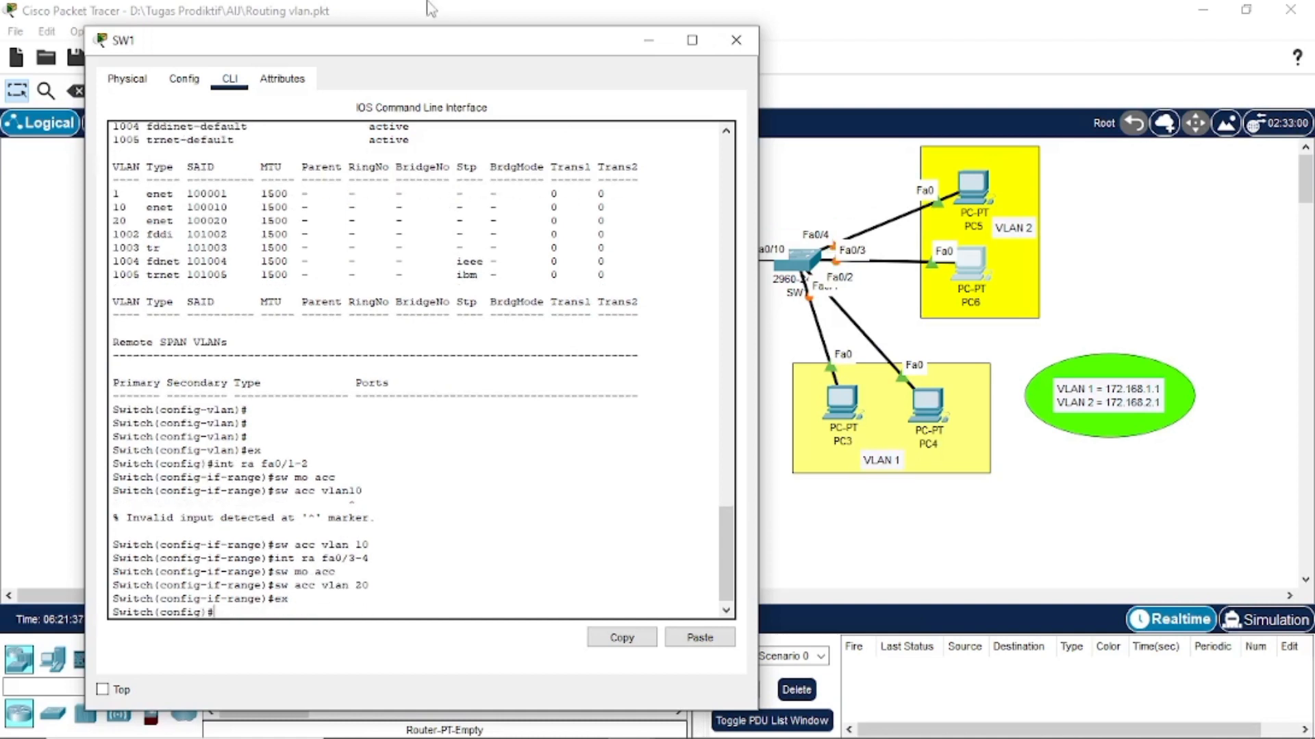
- Dismiss the SW1 window and fast-forward the simulation time
drag(425, 45, 305, 73)
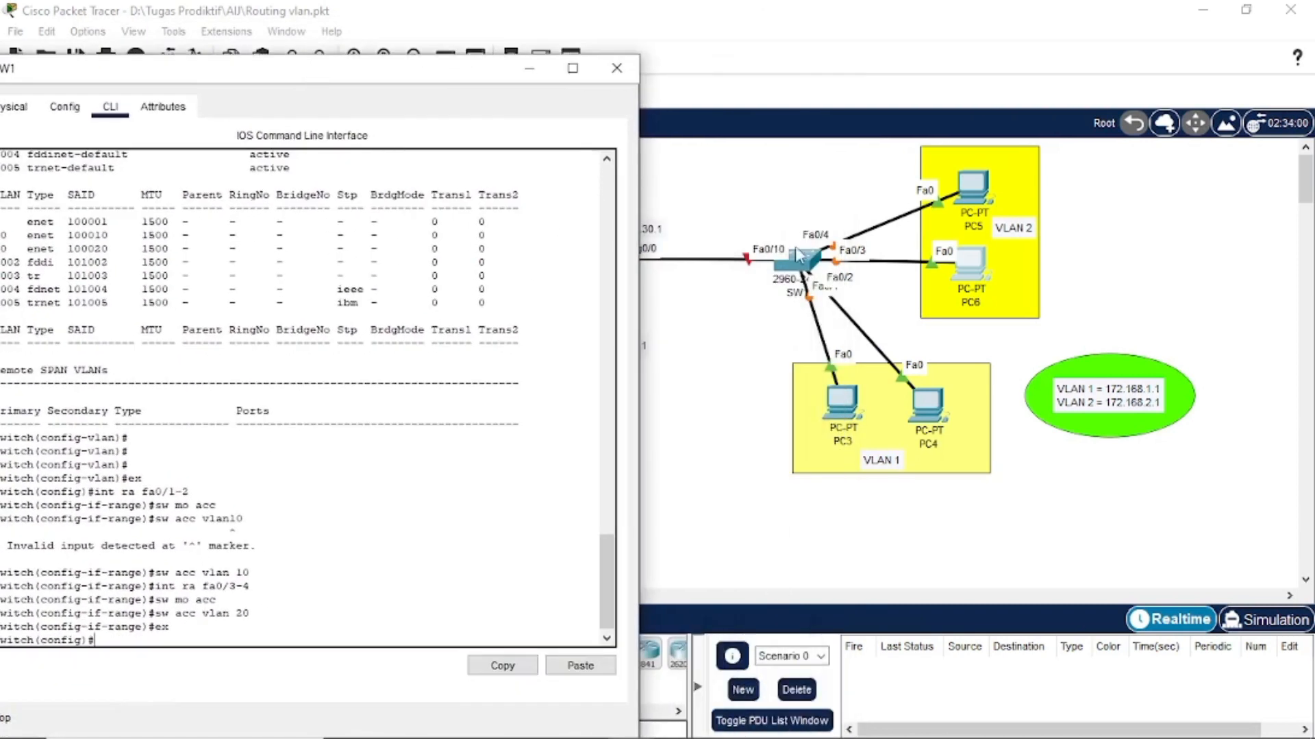
drag(464, 83, 1312, 384)
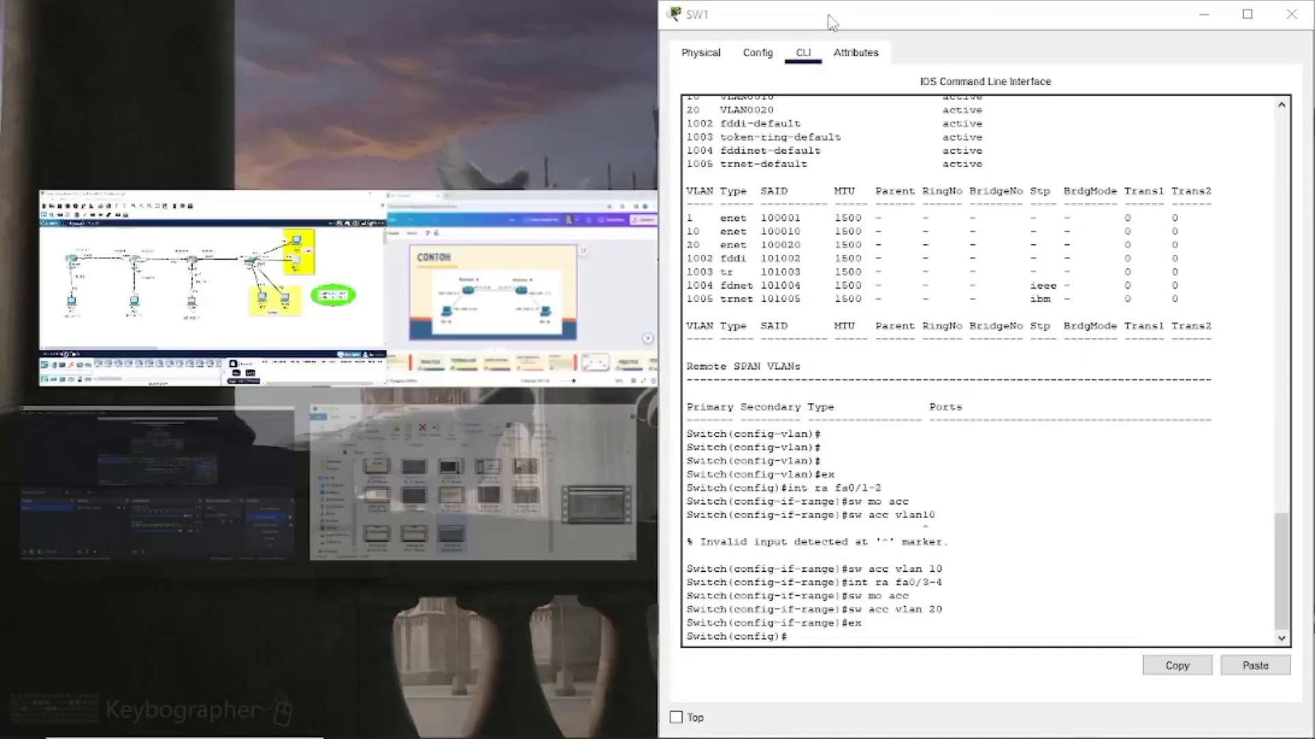
click(1247, 18)
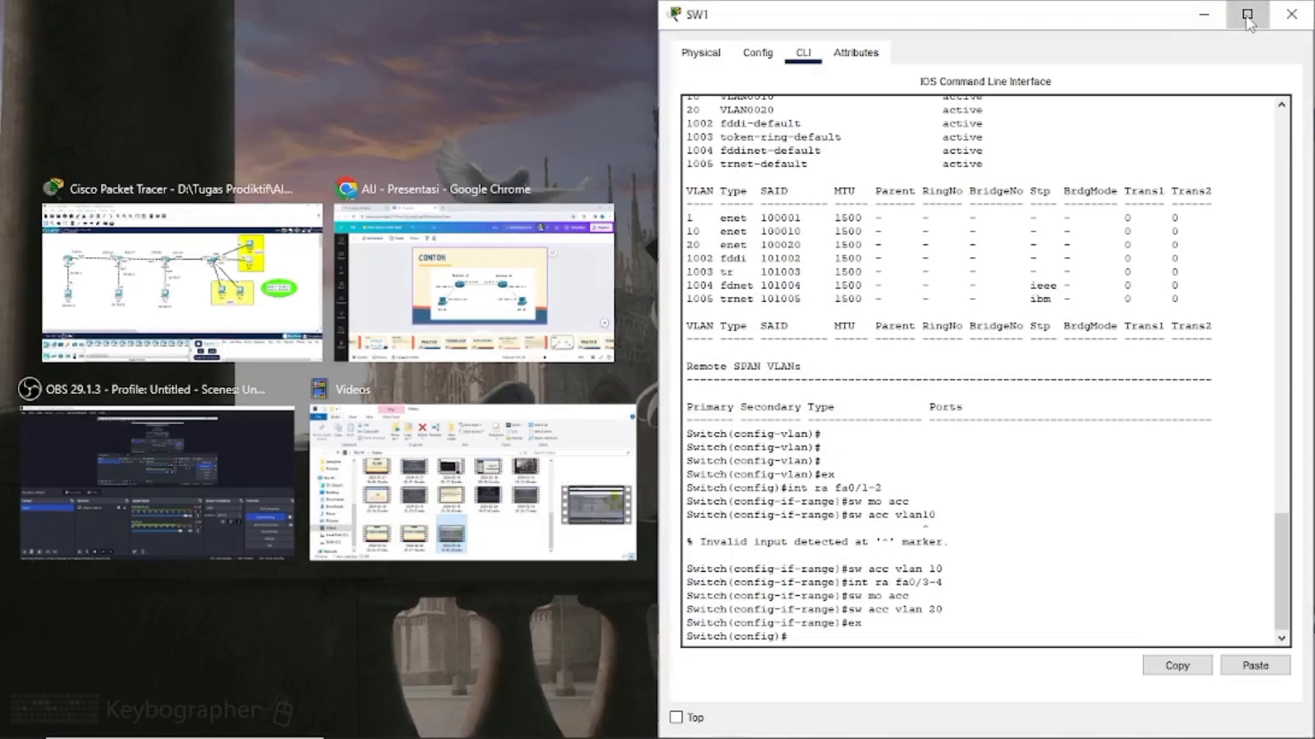
click(1247, 10)
drag(445, 27, 1032, 270)
click(1147, 261)
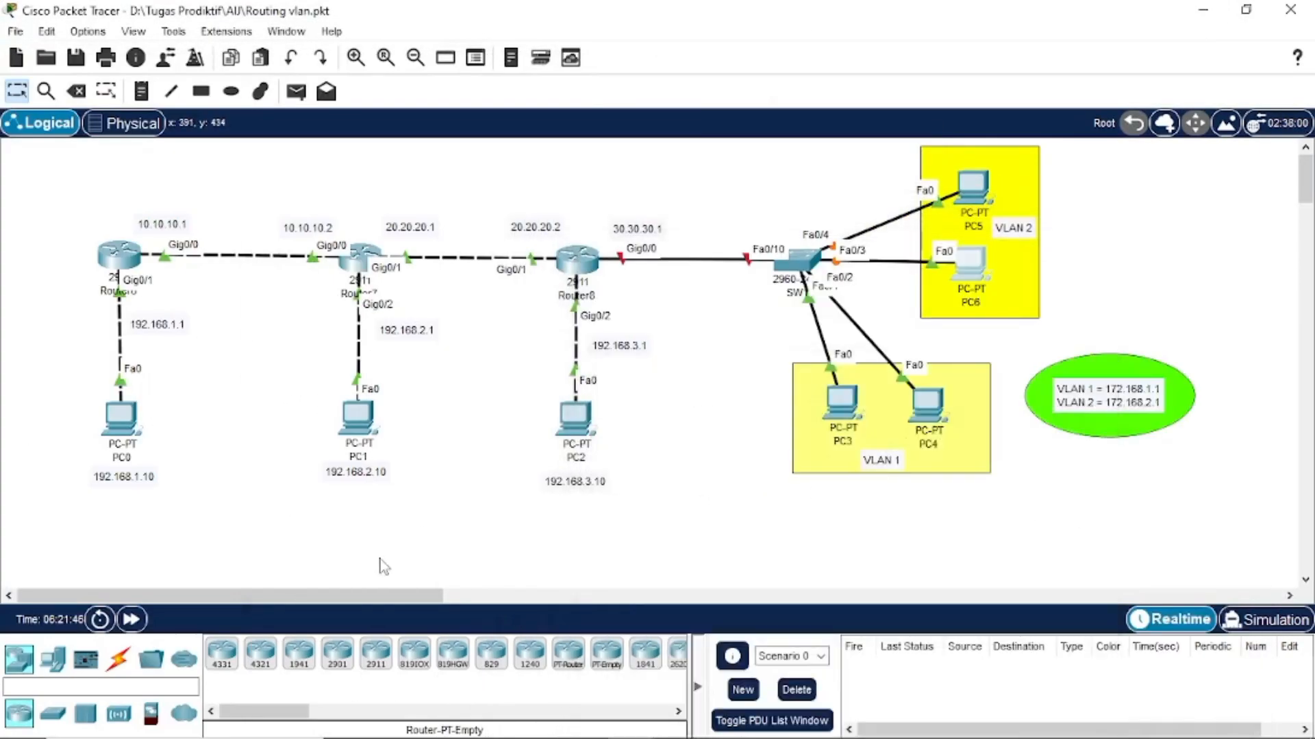
click(129, 627)
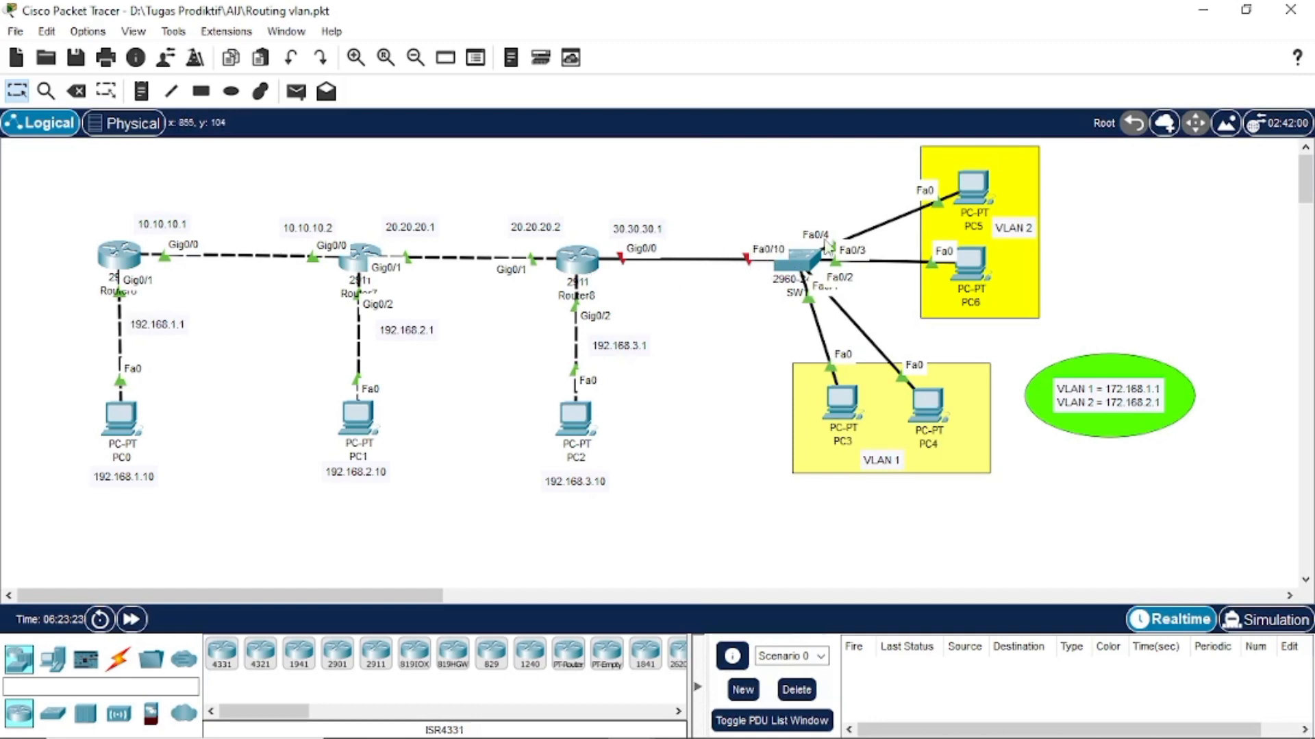
- Set SW1's interface fa0/10, the link to Router8, to trunk mode and close the SW1 window
click(796, 264)
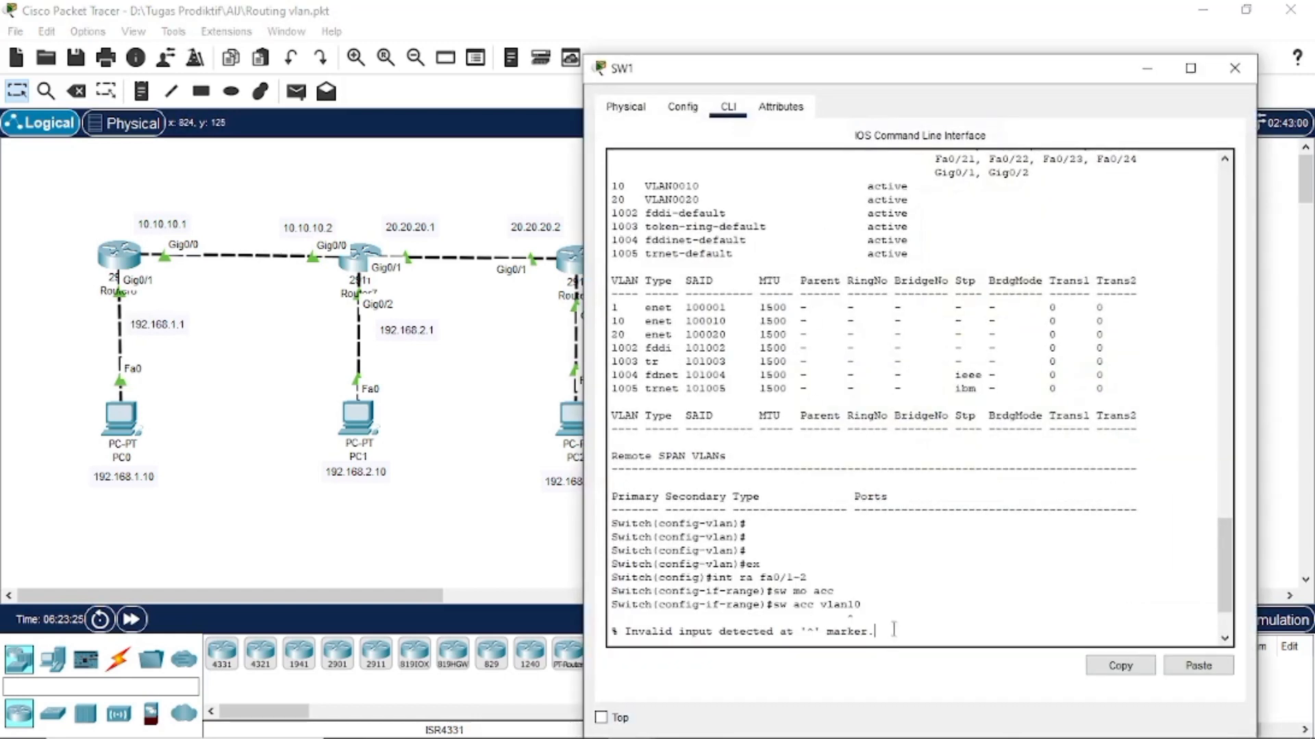
key(Return)
drag(786, 70, 992, 31)
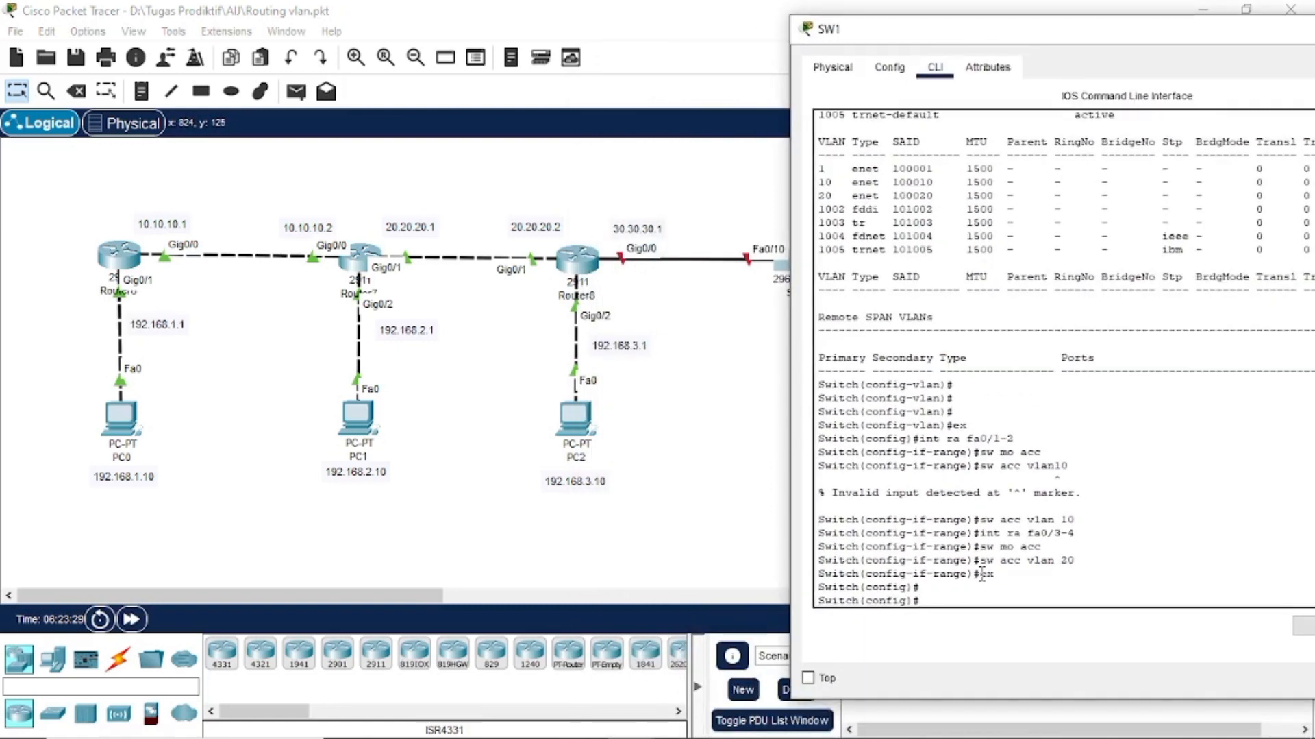
text(int fa0/10)
key(Return)
text(sw mo t)
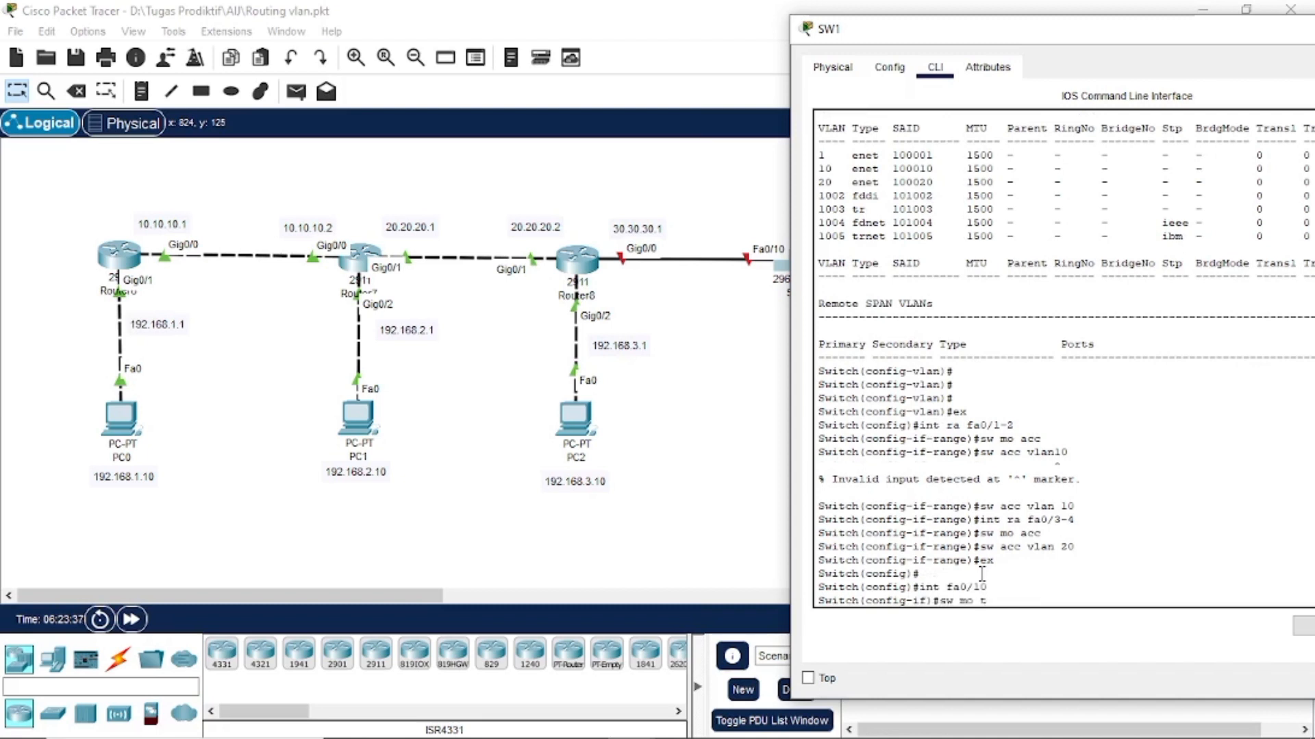
text(r)
key(Return)
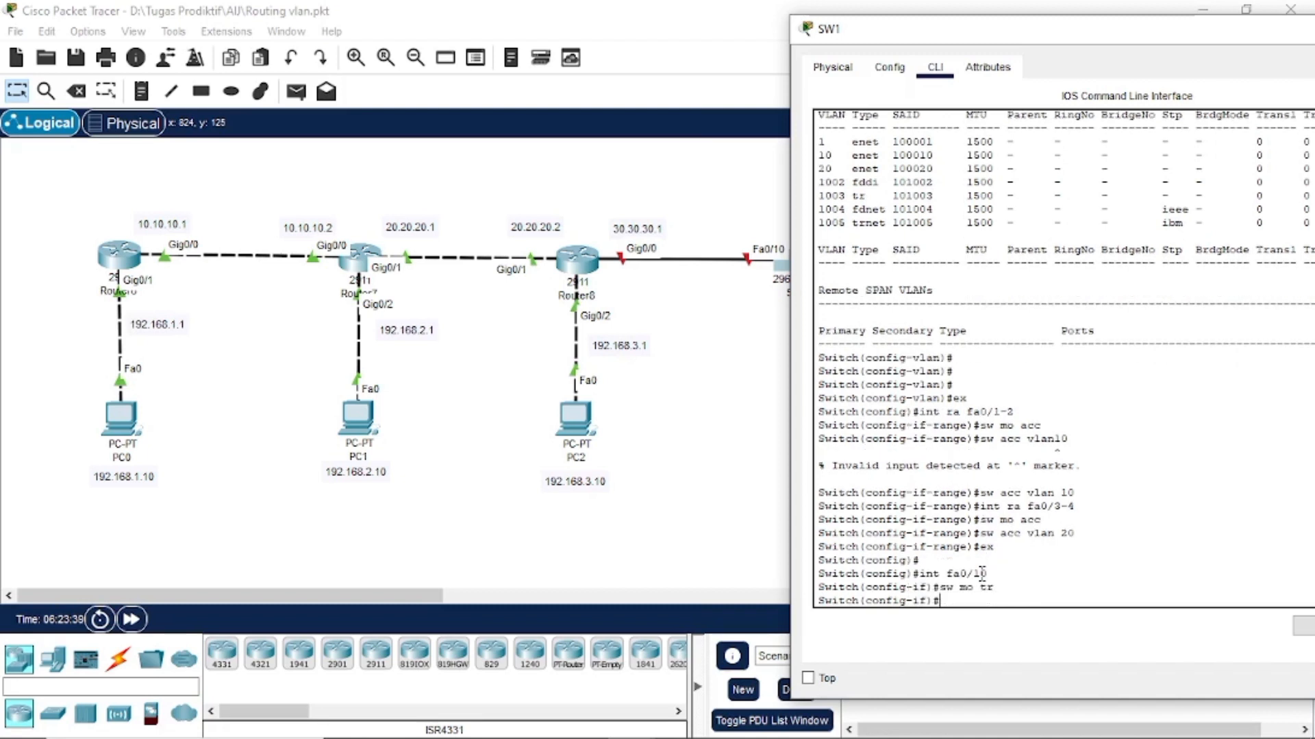
drag(1078, 26, 852, 39)
click(1217, 41)
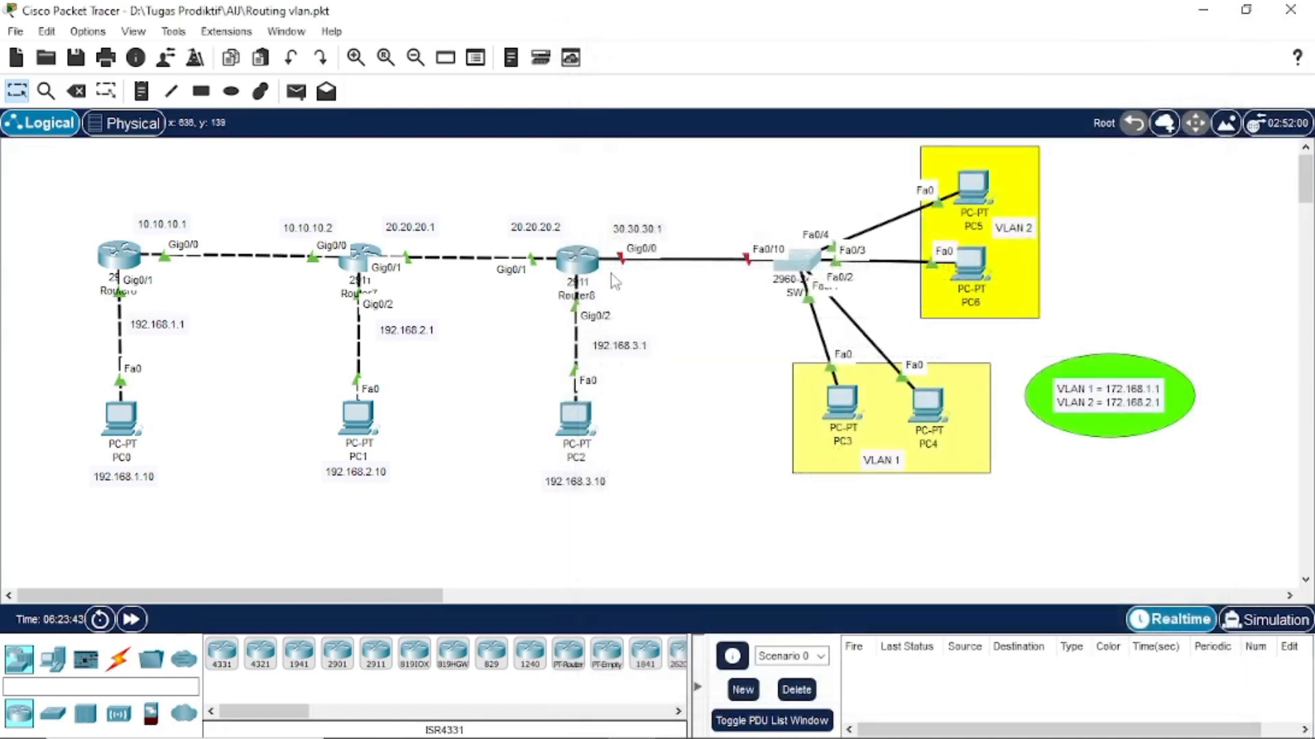
- Enable Router8's gig0/0 interface, which links to SW1, with no shutdown
click(577, 258)
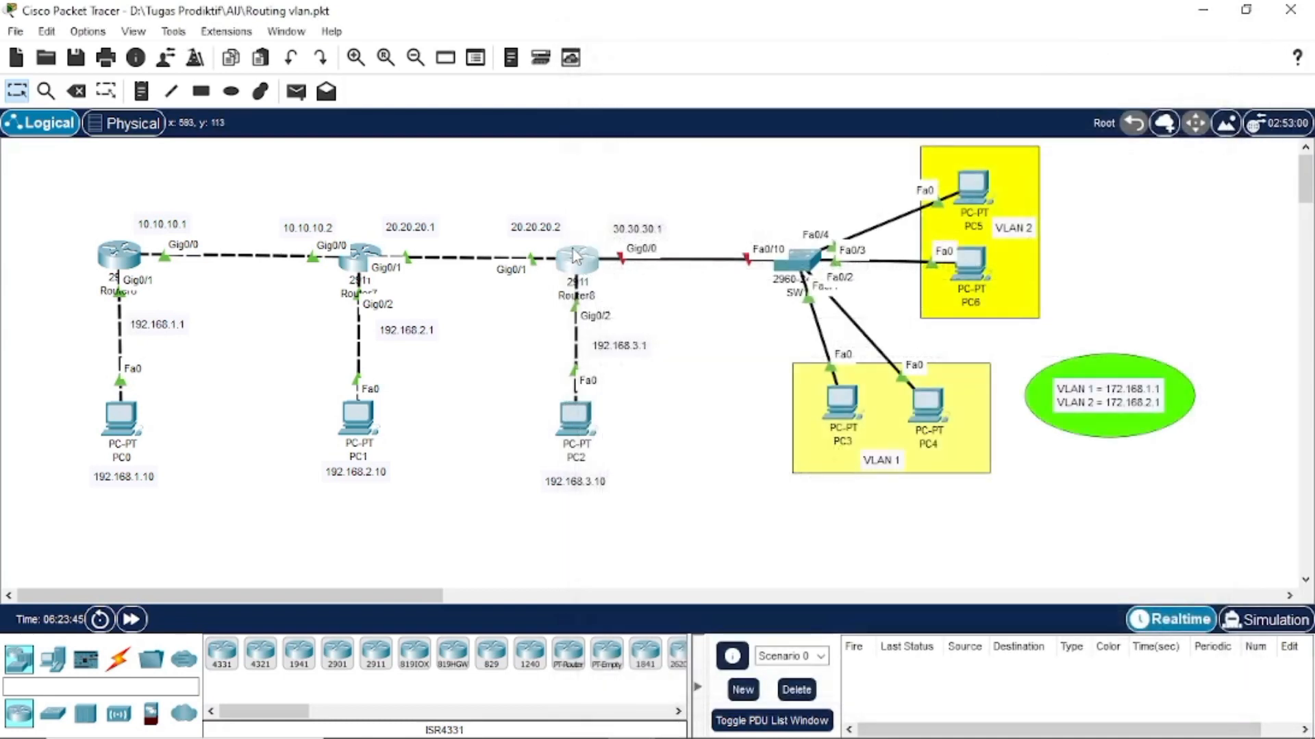
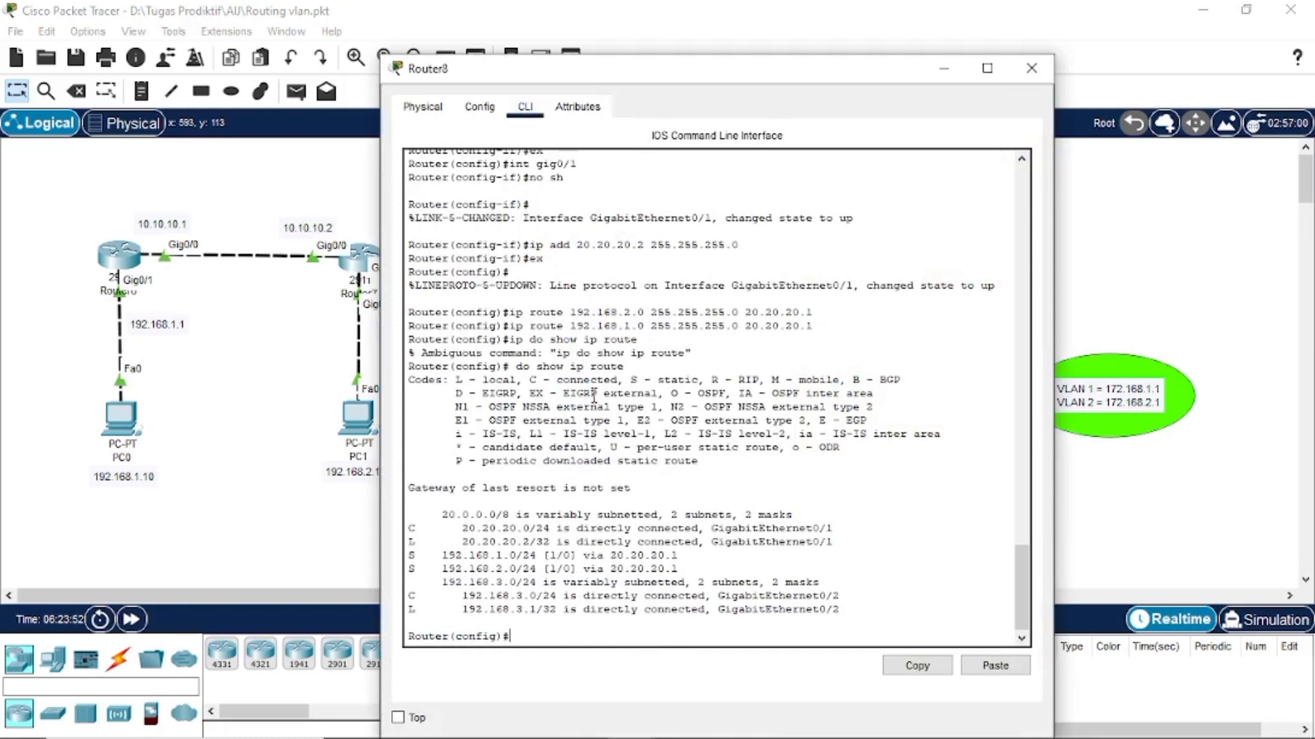
drag(708, 87, 1003, 49)
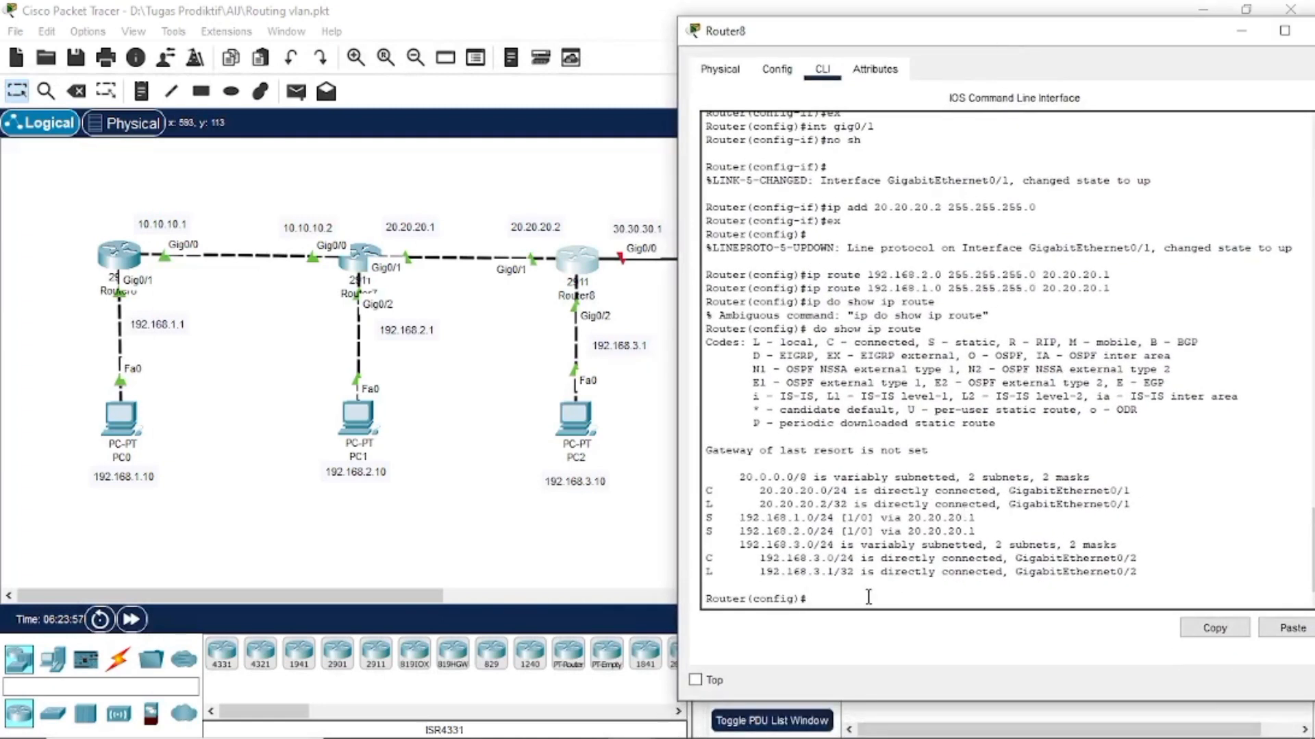
text(int gig0/0)
key(Return)
text(no sh)
key(Return)
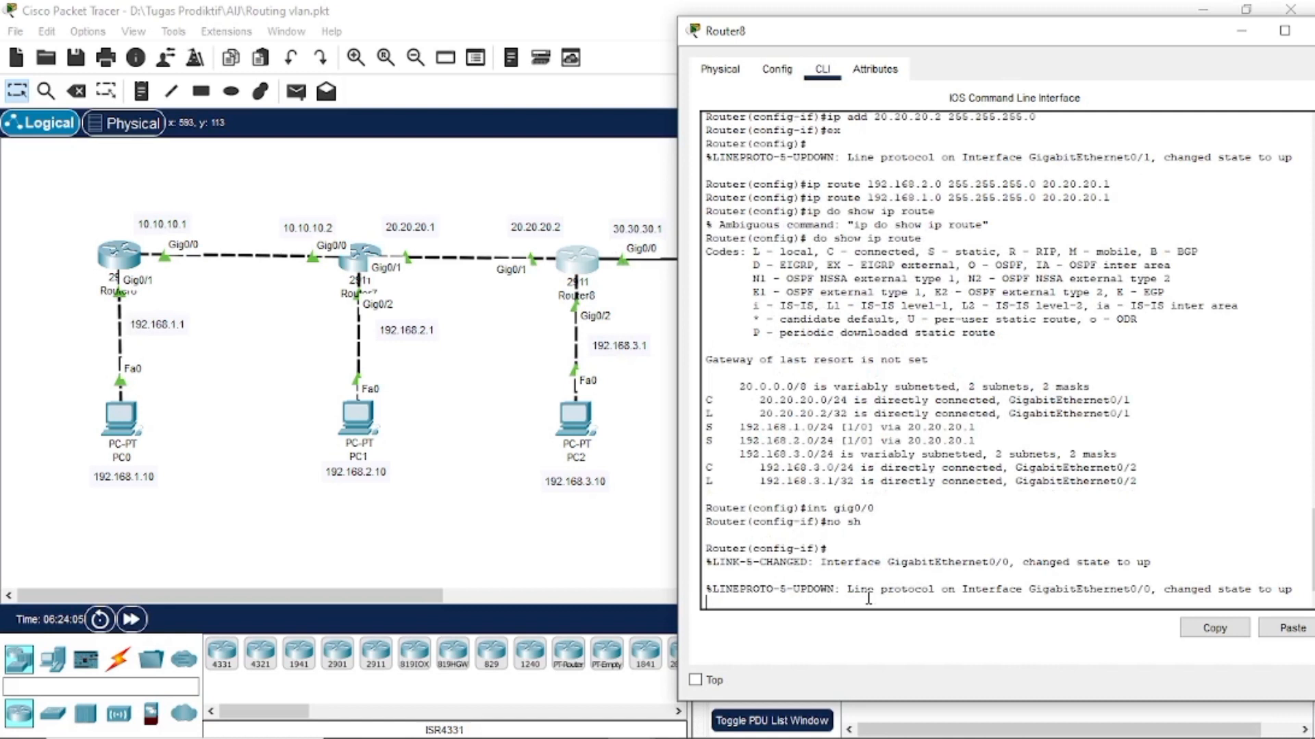
- Assign IP address 30.30.30.1 with mask 255.255.255.0 to Router8's gig0/0 interface, and exit to global configuration mode
key(Return)
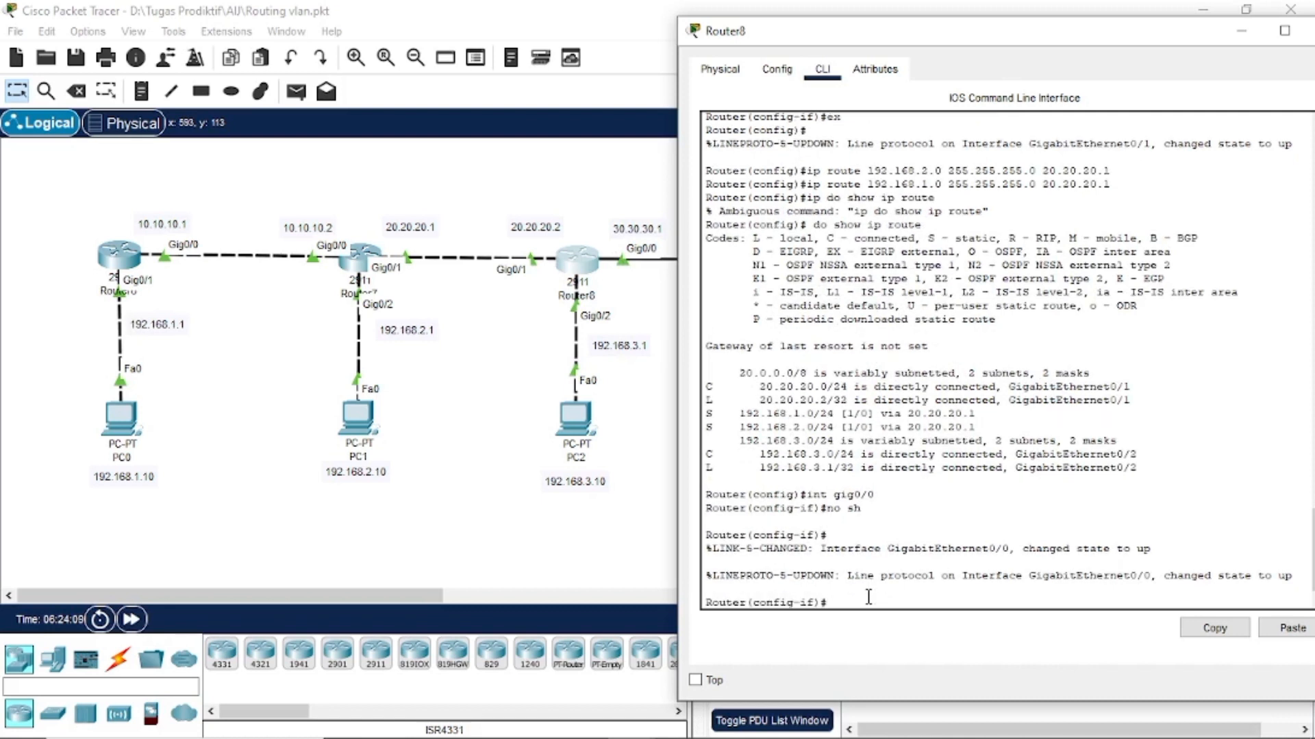
text(ip add 30.30.30.1)
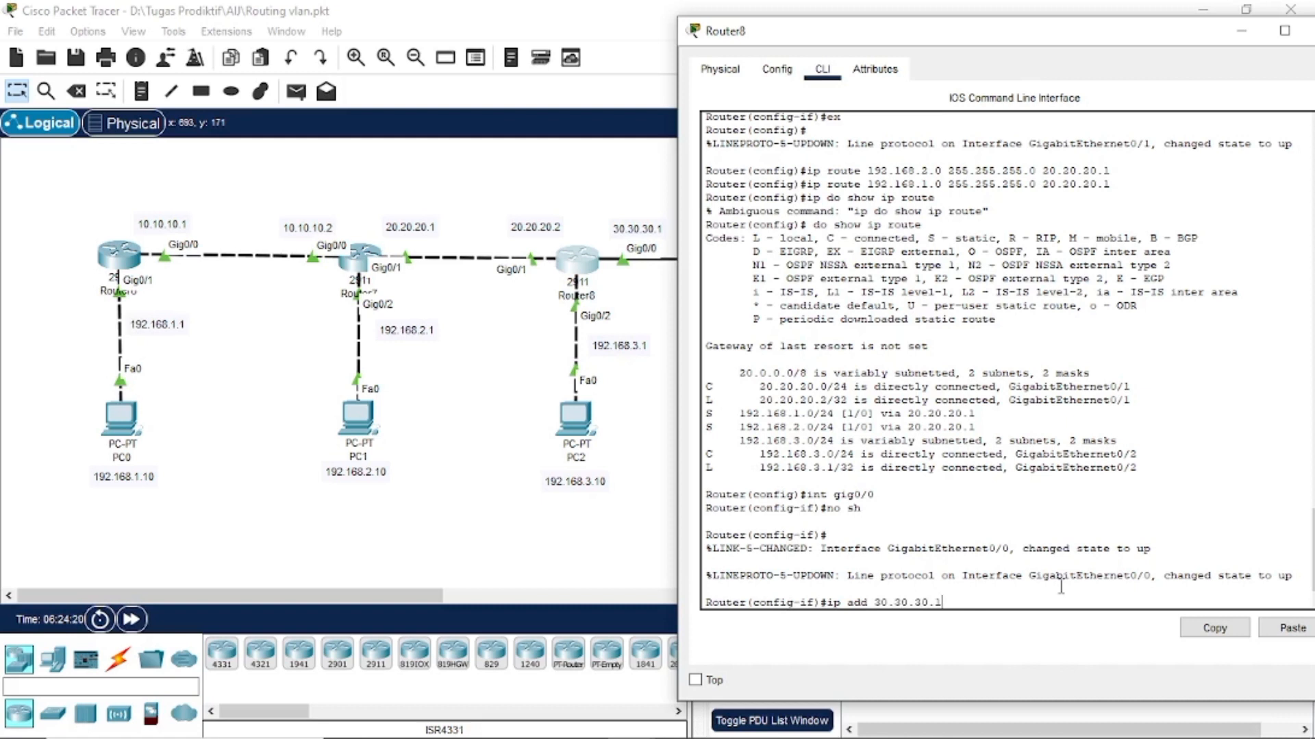
text( 255.255.255.)
text(0)
key(Return)
text(d)
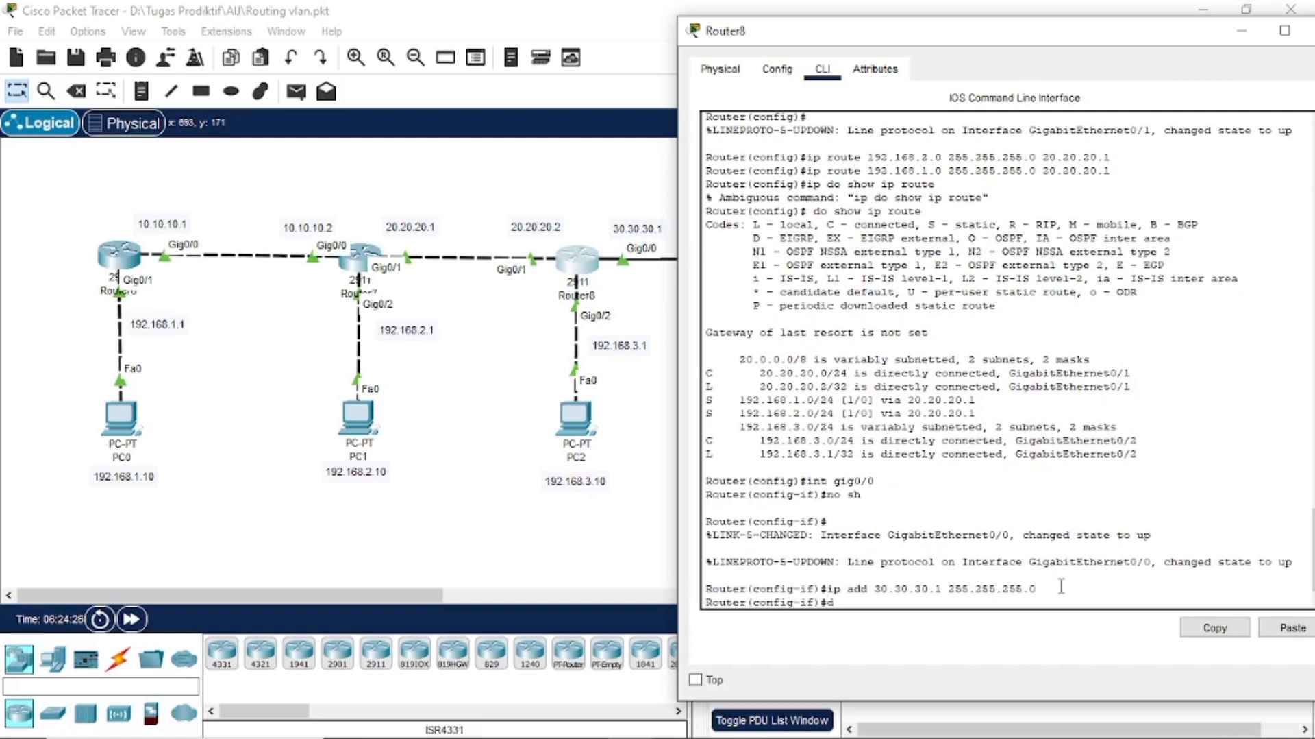
key(BackSpace)
text(ex)
key(Return)
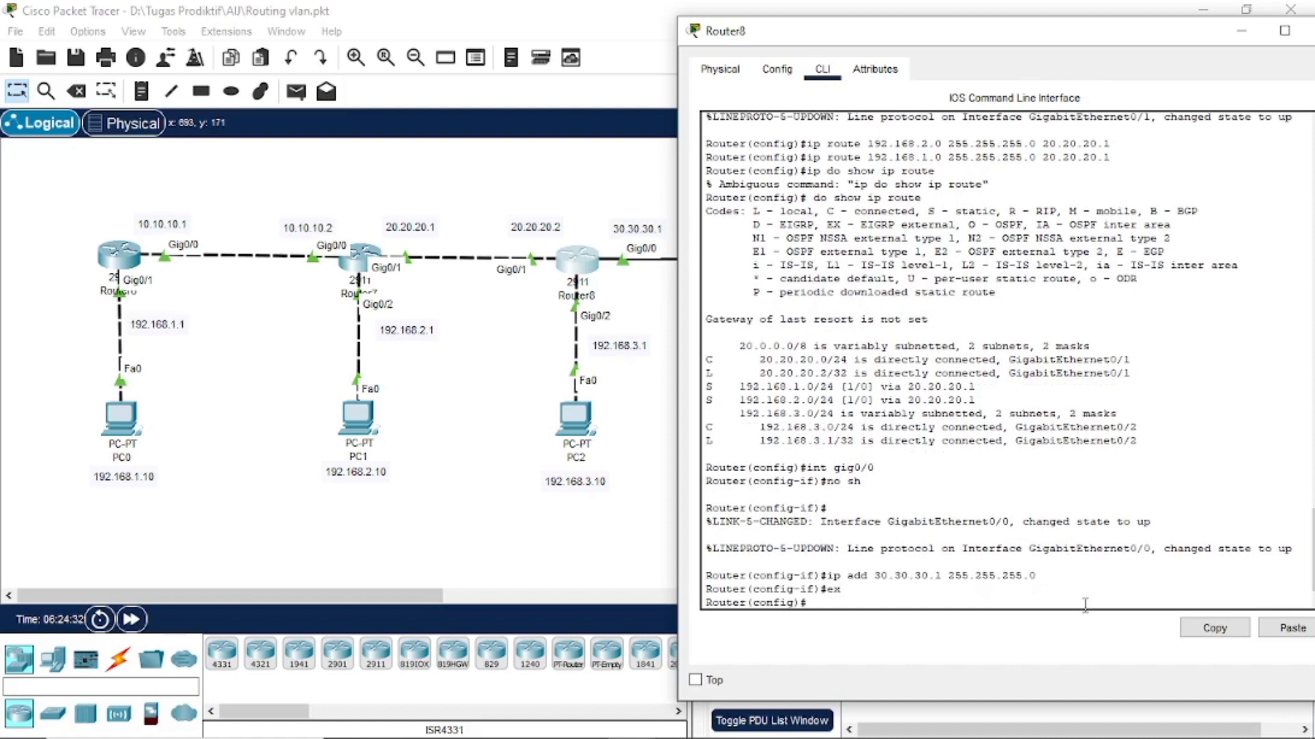
- Create subinterface gig0/0.10 on Router8 and set its encapsulation to dot1Q 10
drag(985, 48, 232, 109)
click(702, 370)
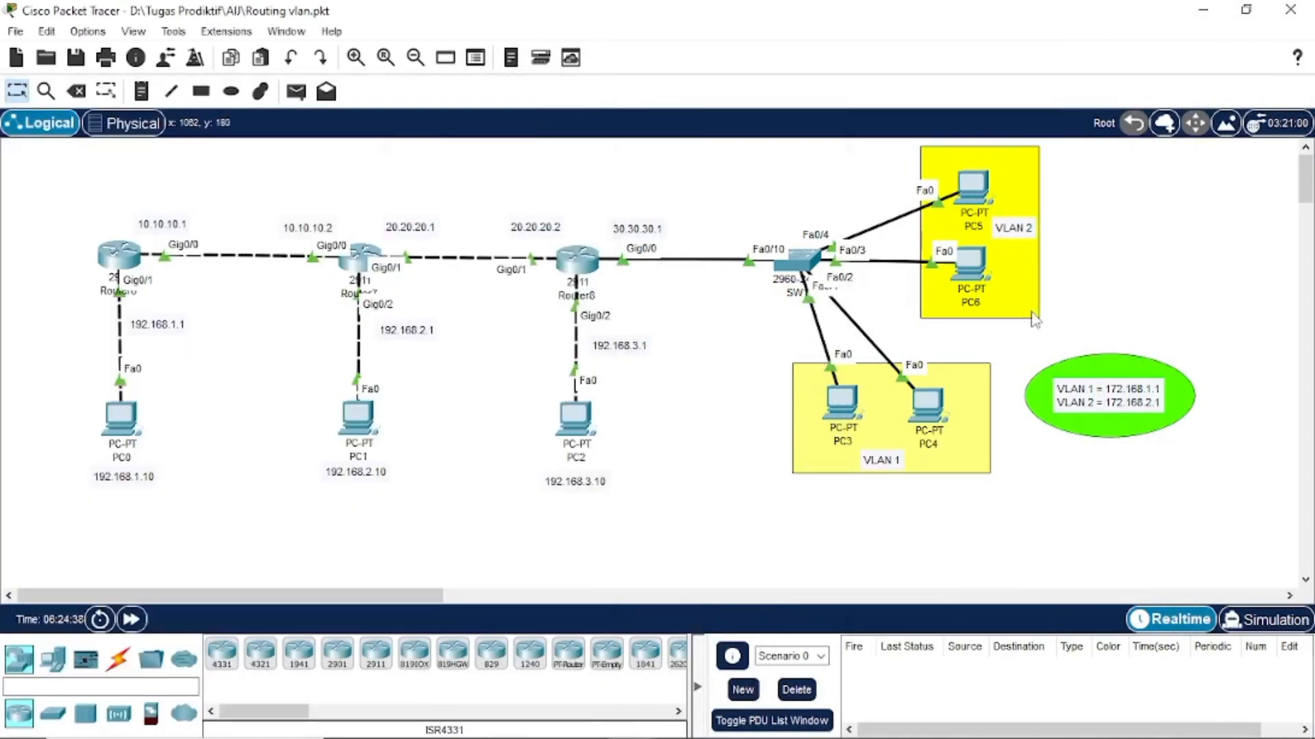
click(630, 719)
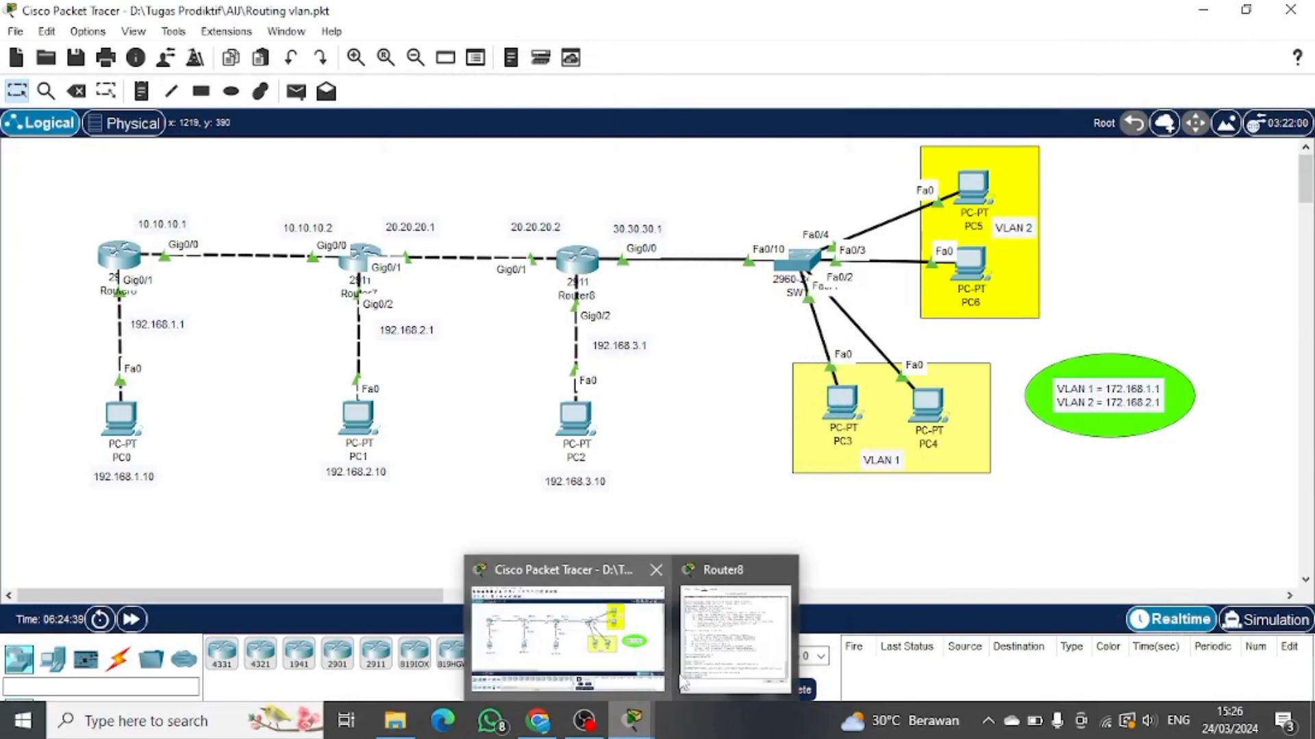
click(761, 620)
drag(248, 96, 394, 23)
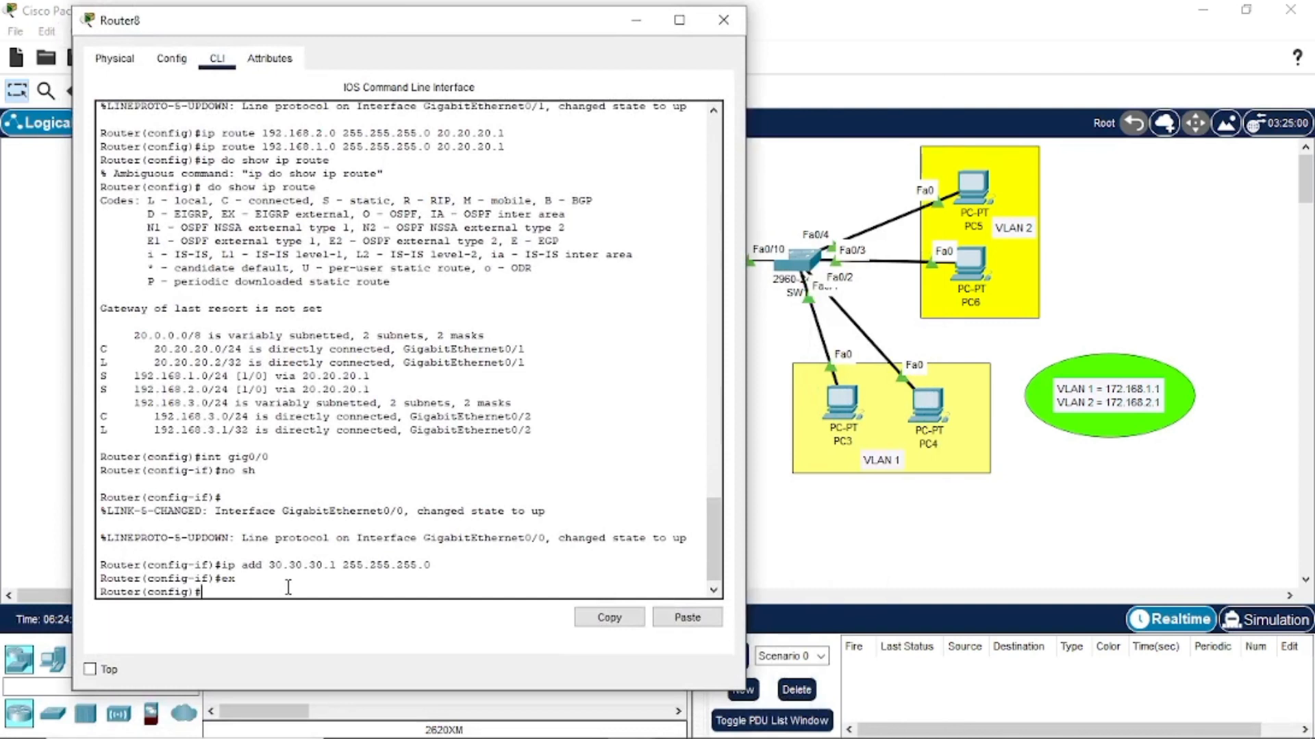
text(int)
drag(385, 26, 409, 39)
text(gig)
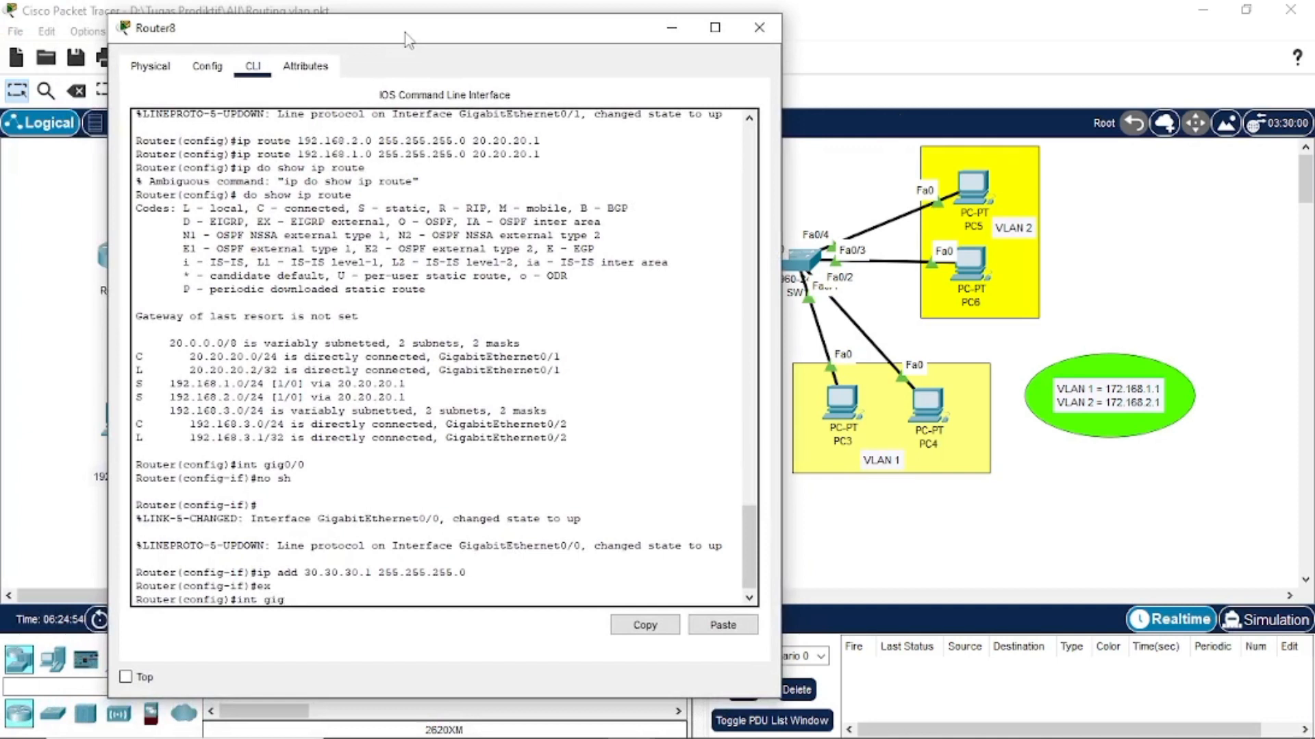
text(0/0.10)
key(Return)
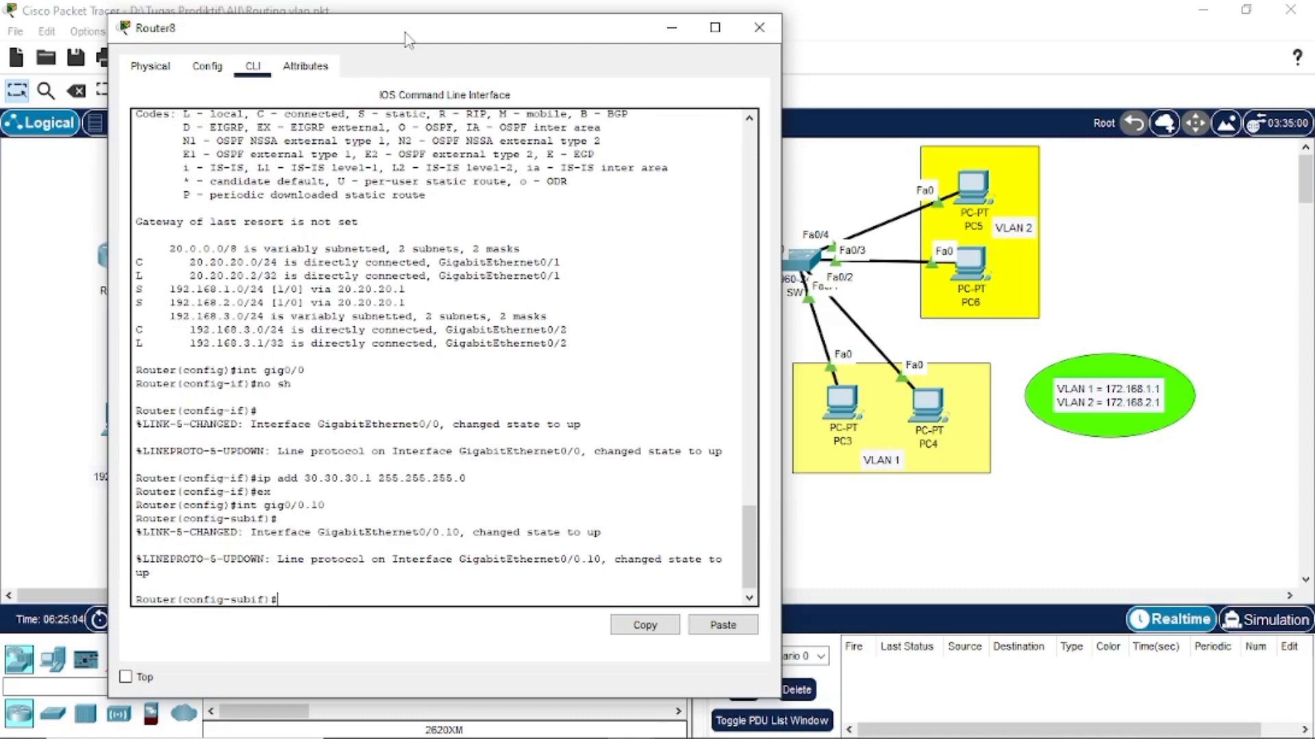
text(encapsulation dot1Q 10)
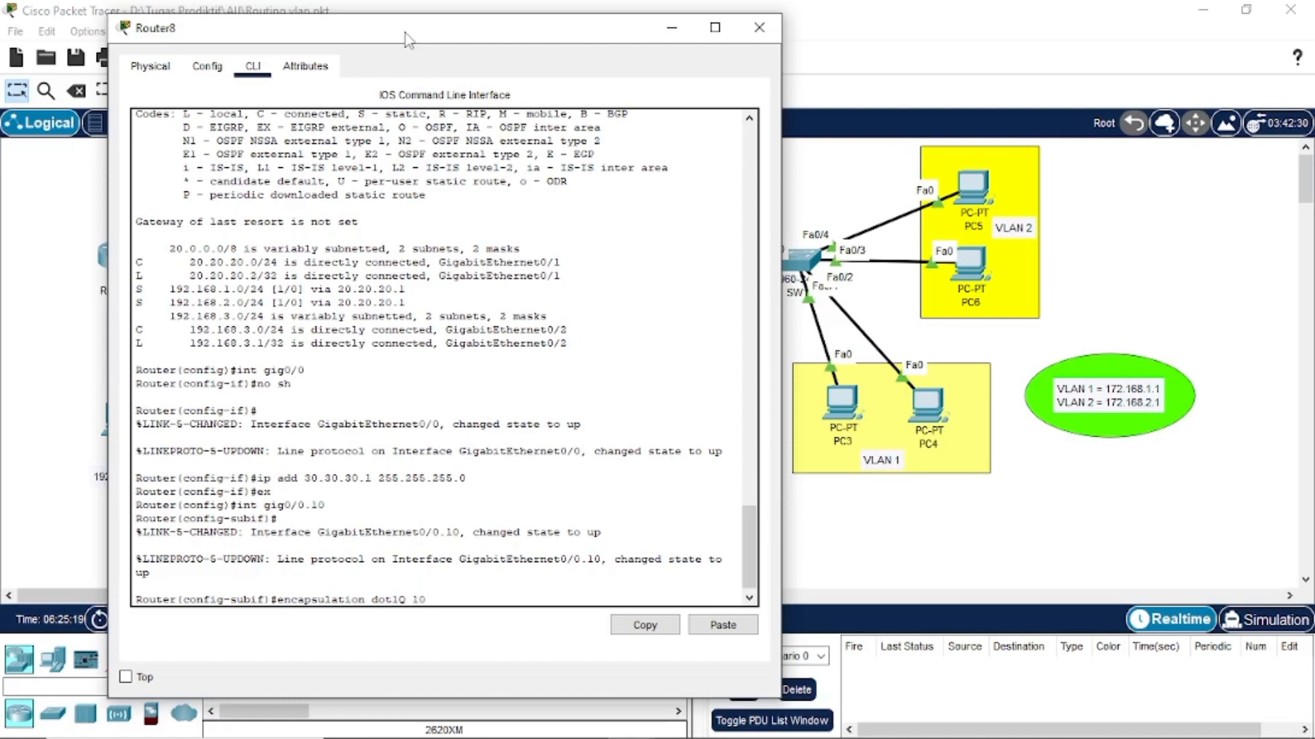
key(Return)
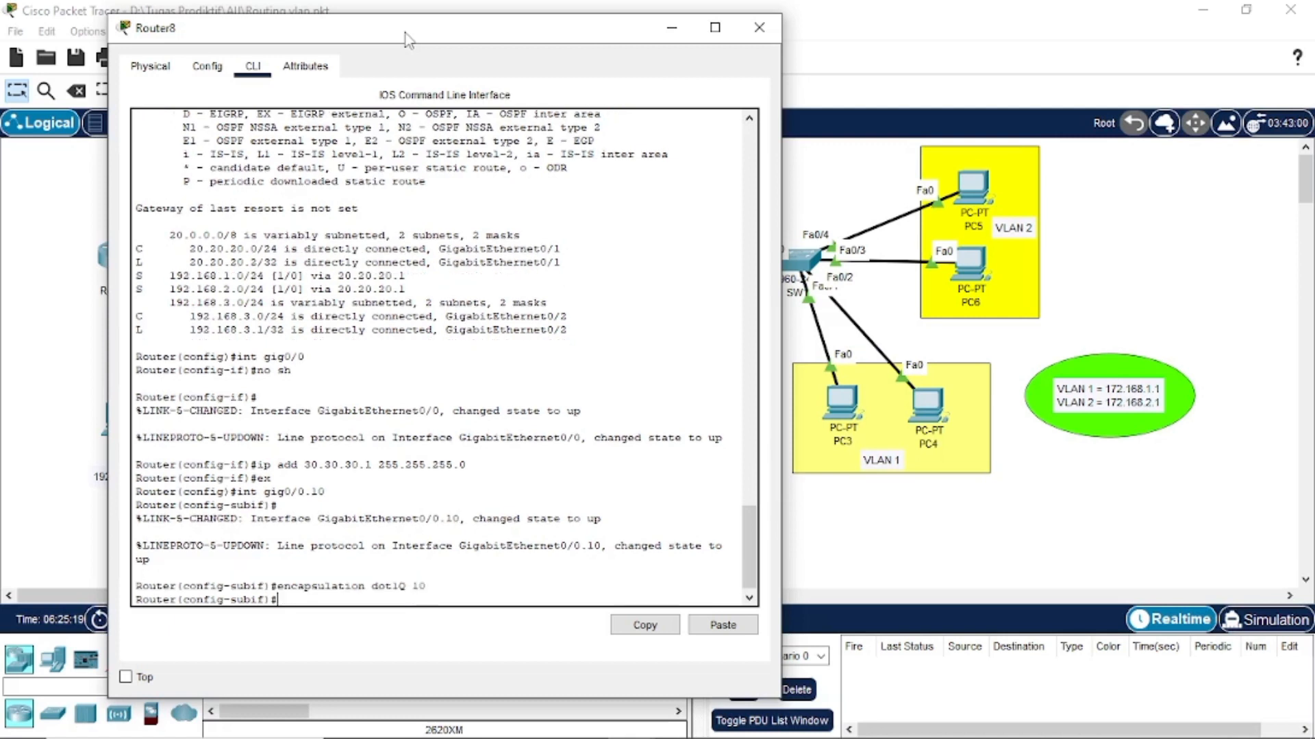
- Assign IP address 192.168.1.1 with mask 255.255.255.0 to Router8's subinterface gig0/0.10, and exit to global configuration mode
text(ip add)
text(192.168.2)
key(BackSpace)
text(1.1)
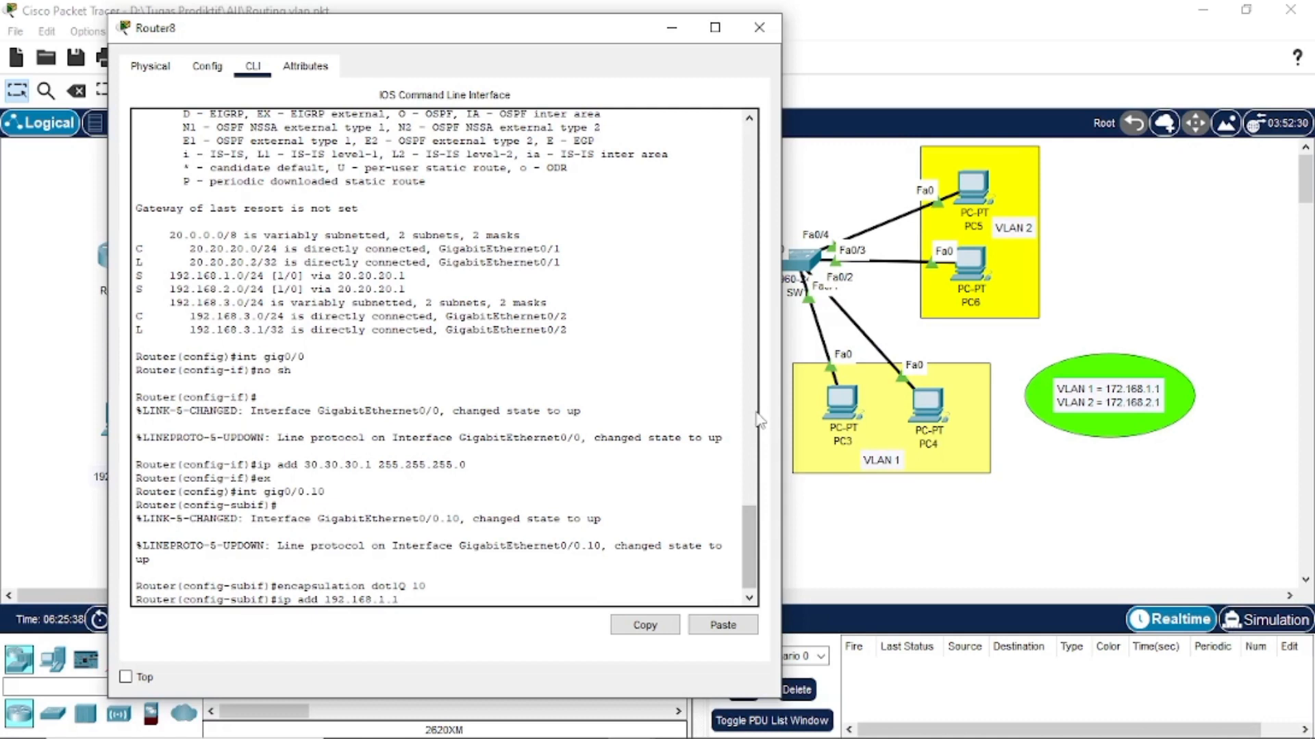
text(255.255.255.0)
key(Return)
text(ex)
key(Return)
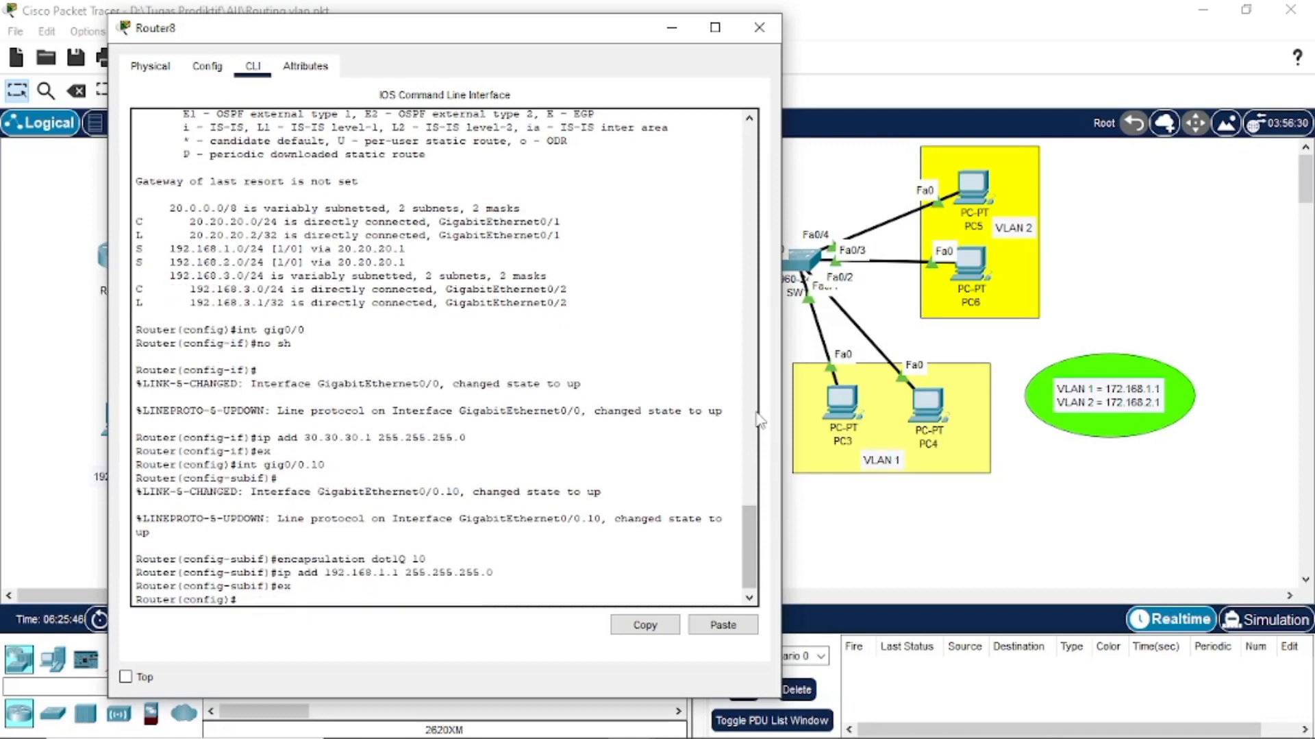
- Create subinterface gig0/0.20 on Router8 and set its encapsulation to dot1Q 20
text(int gig0/0.20)
key(Return)
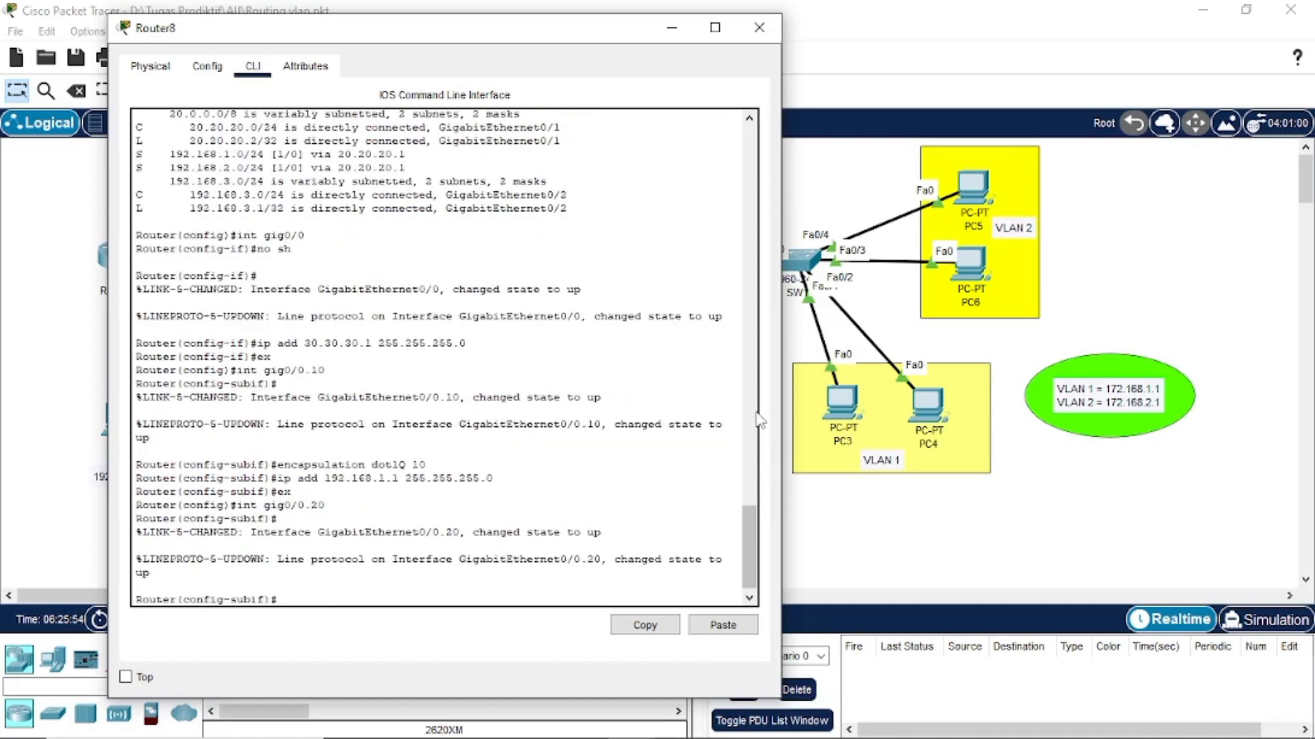
text(e)
text(ncapsulati)
key(Tab)
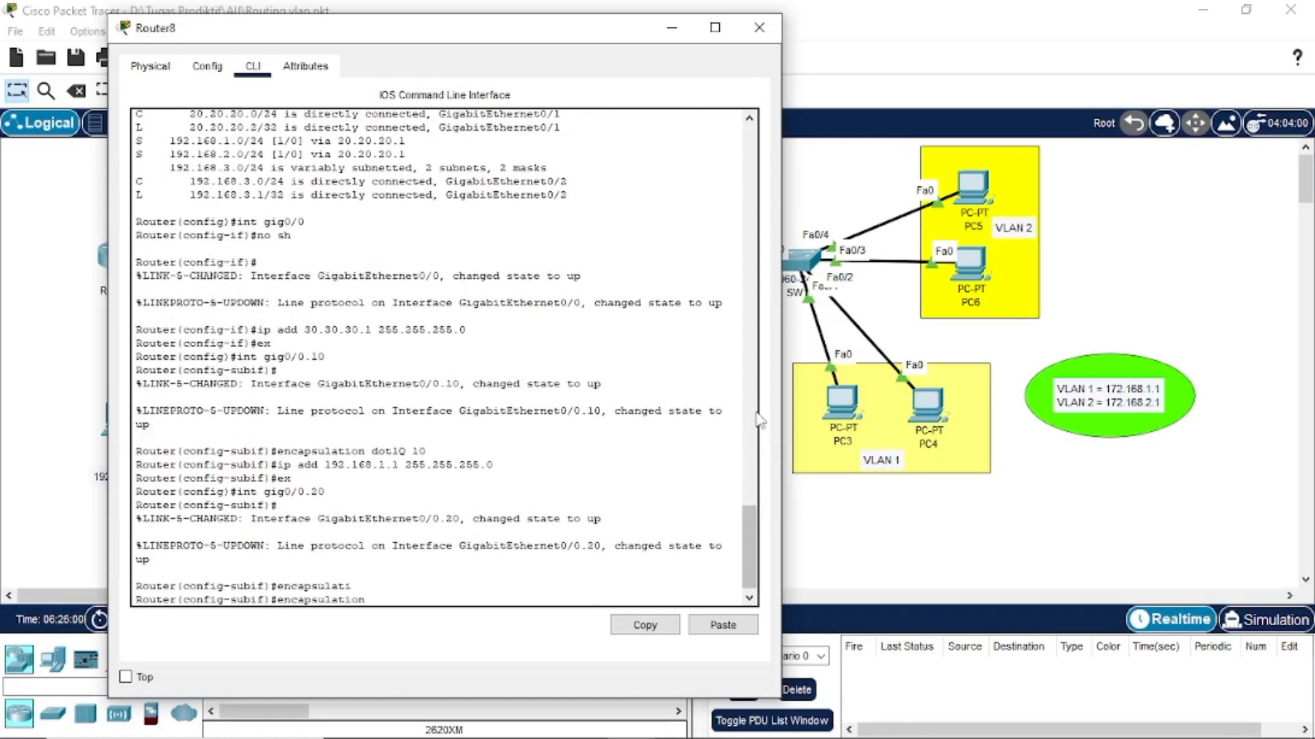
text(dot1Q 20)
key(Return)
- Assign IP address 172.168.2.1 with mask 255.255.255.0 to Router8's subinterface gig0/0.20
text(ip add)
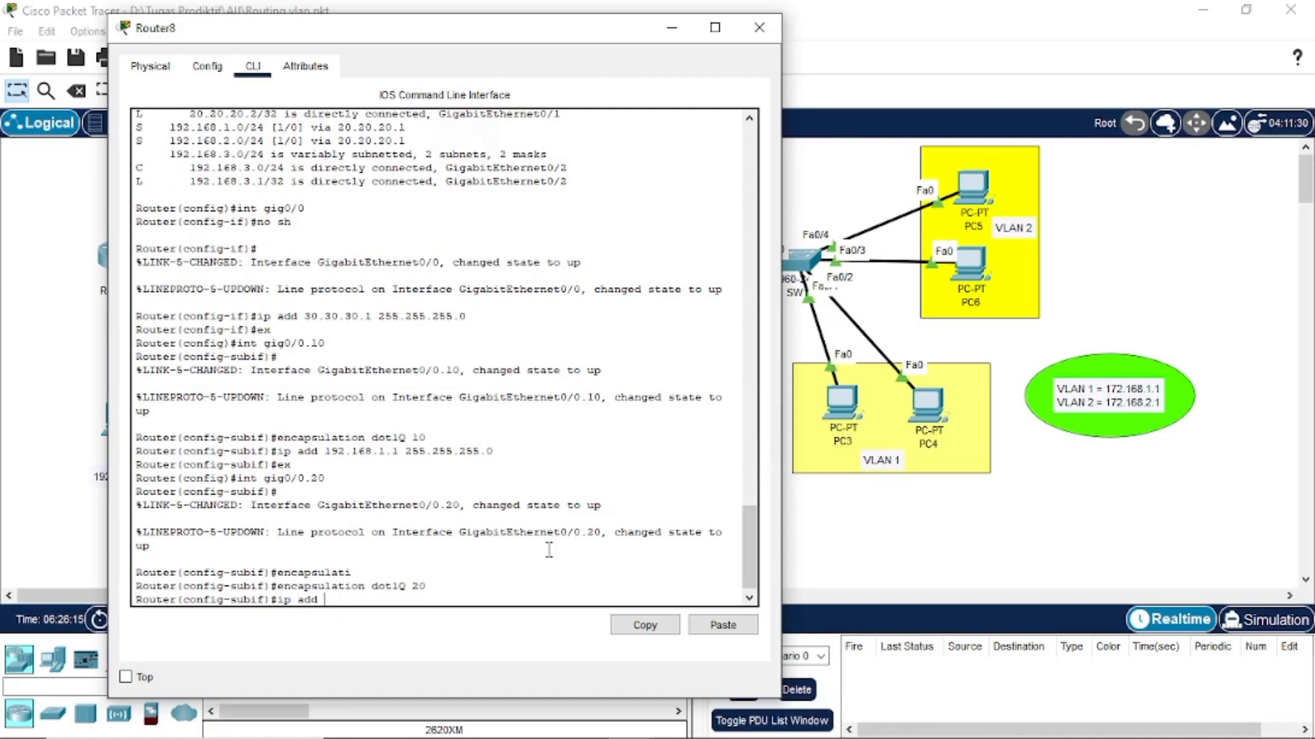
text(72.168.2.1 255.)
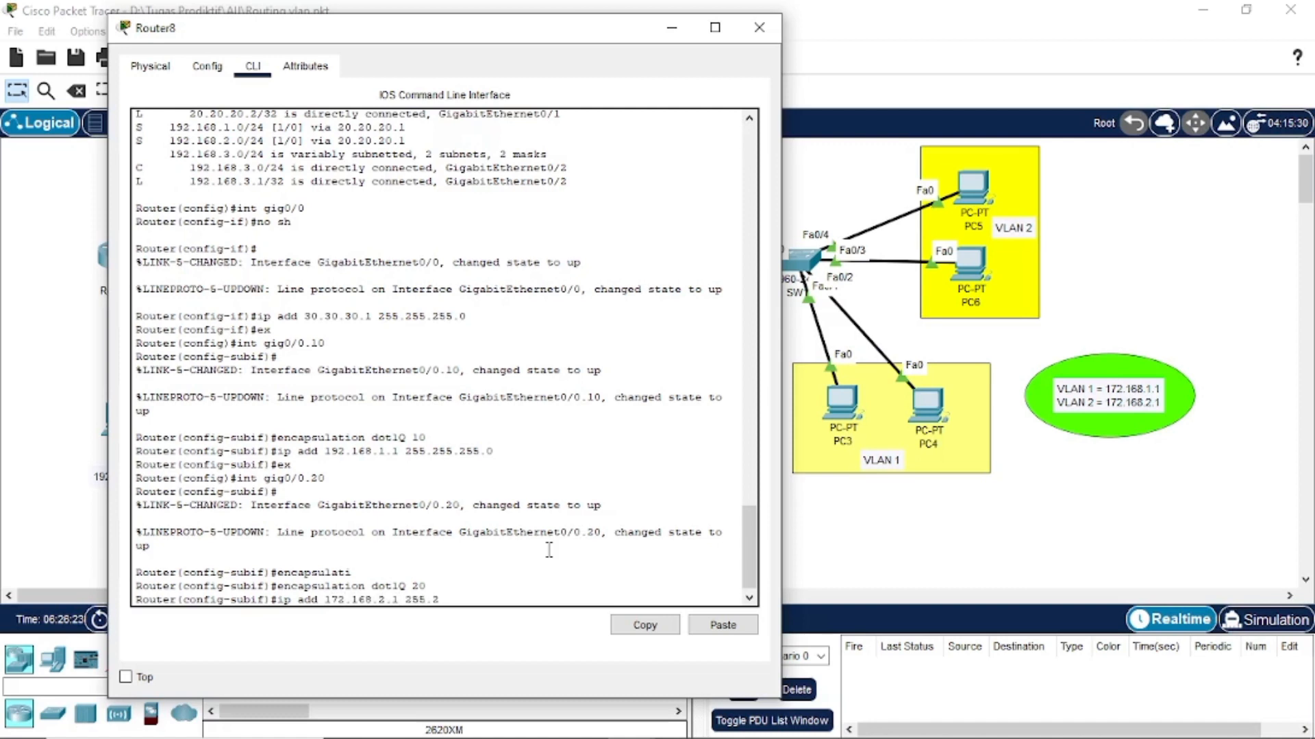
text(255.0)
key(Return)
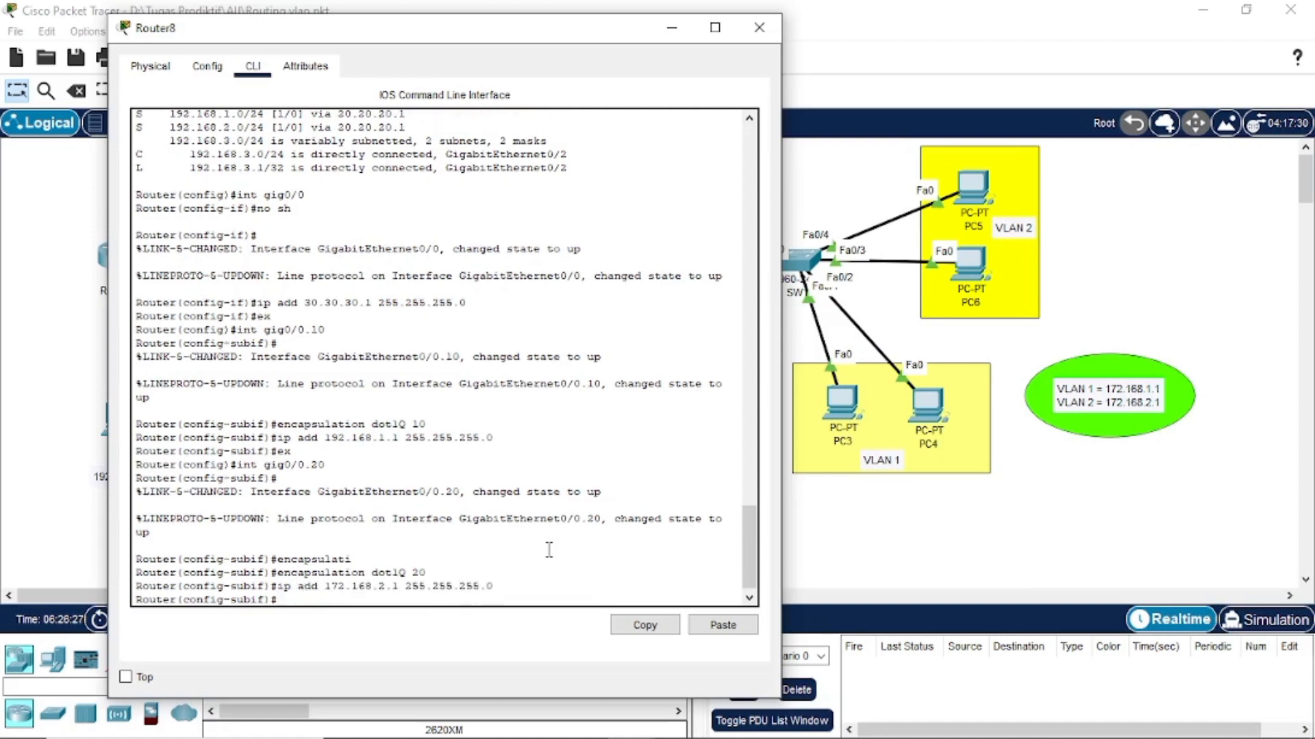
- Return to Router8's subinterface gig0/0.10 and reapply encapsulation dot1Q 10
key(Up)
key(Up)
key(Up)
key(Up)
key(Up)
key(Up)
key(Up)
key(Up)
key(Return)
key(Up)
key(Up)
key(Up)
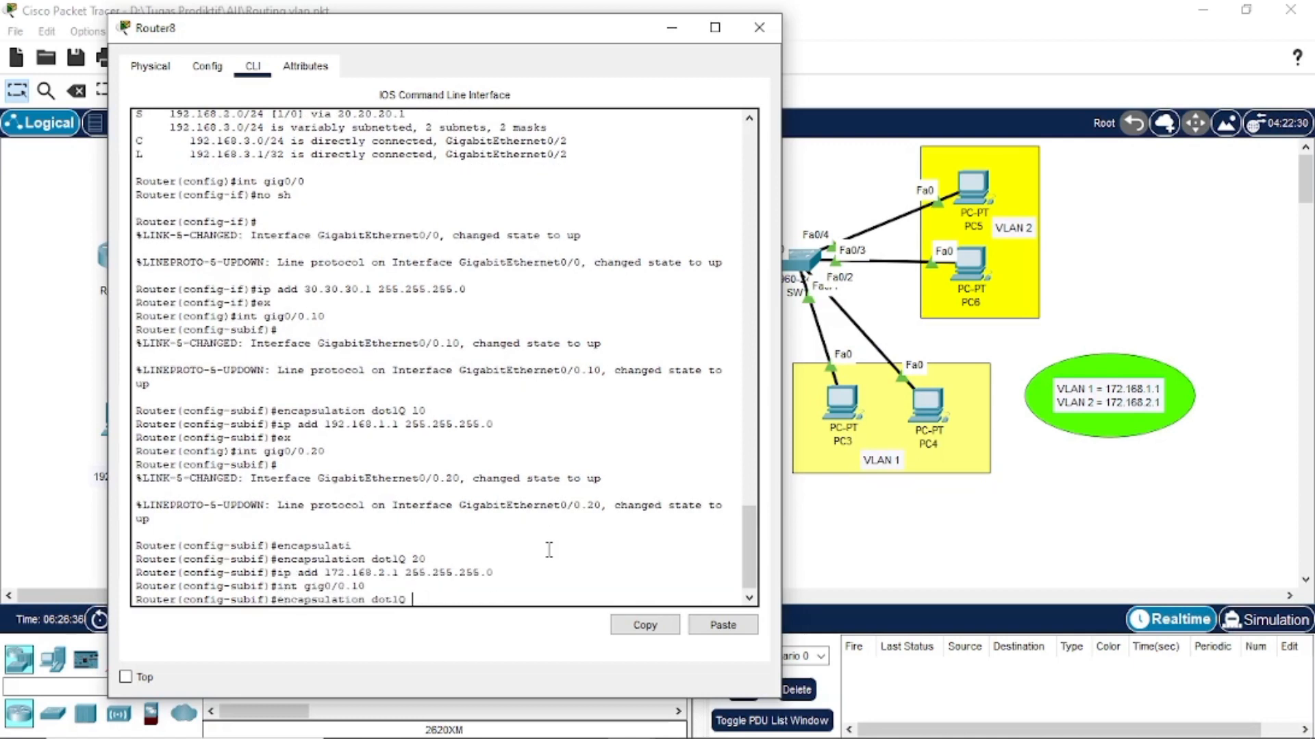
key(Return)
- Set the IP address of Router8's subinterface gig0/0.10 to 172.168.1.1 with mask 255.255.255.0
key(Up)
key(Up)
key(Up)
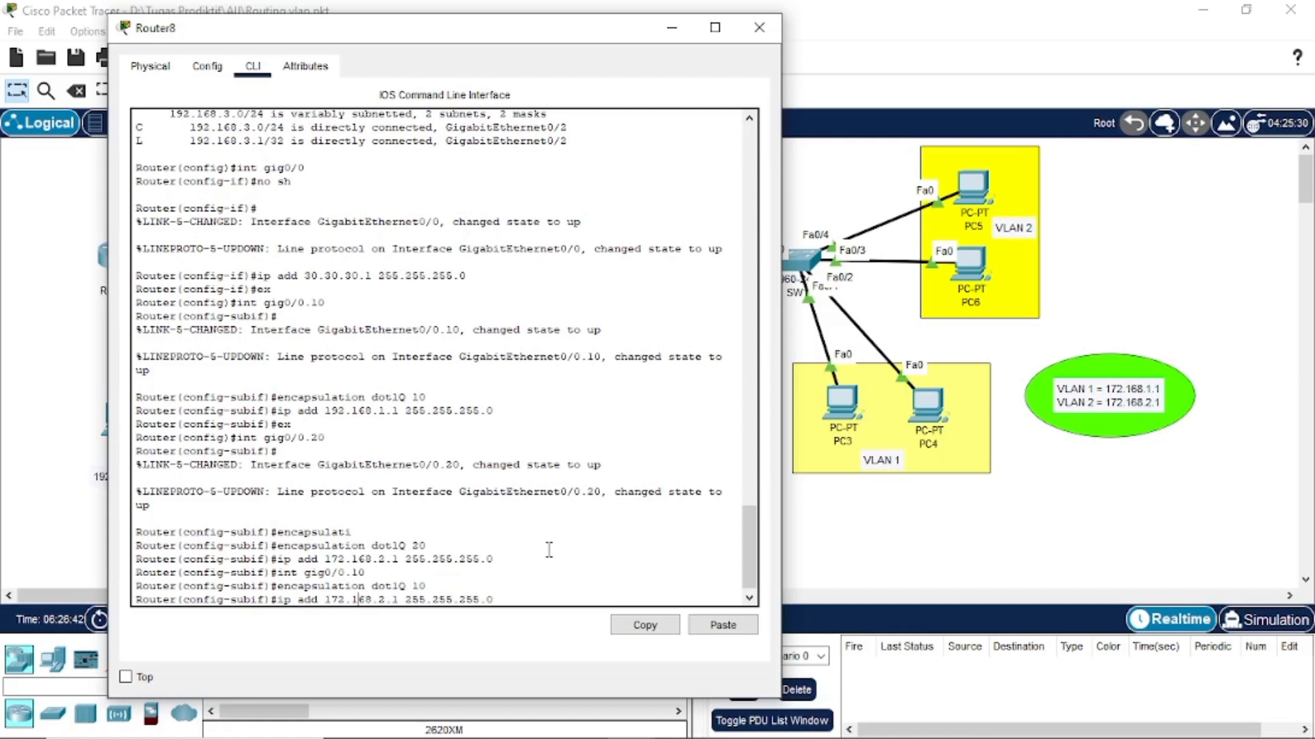
key(BackSpace)
text(1)
key(Return)
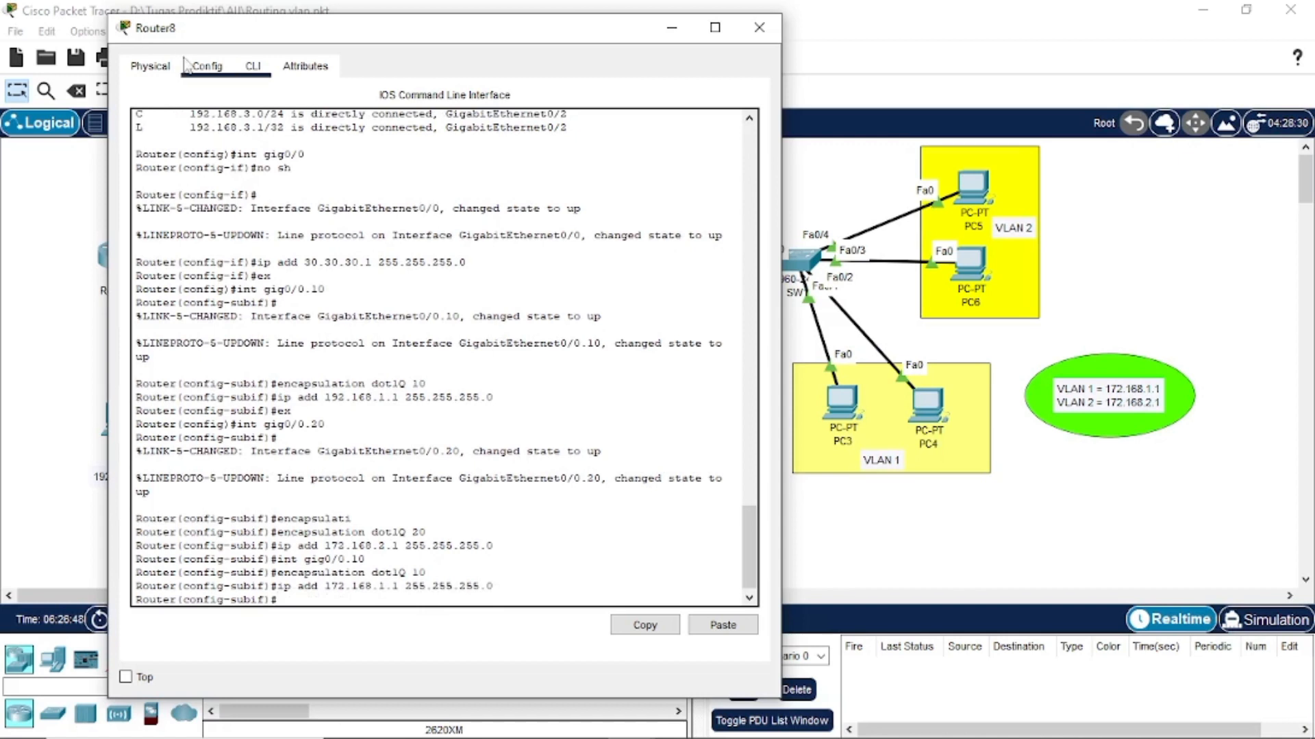
- Review the IP settings of Router8's three GigabitEthernet interfaces, and close the router's window
click(206, 66)
mouse_move(316, 38)
mouse_down()
mouse_move(315, 104)
mouse_move(219, 454)
mouse_move(388, 61)
mouse_move(322, 47)
mouse_up()
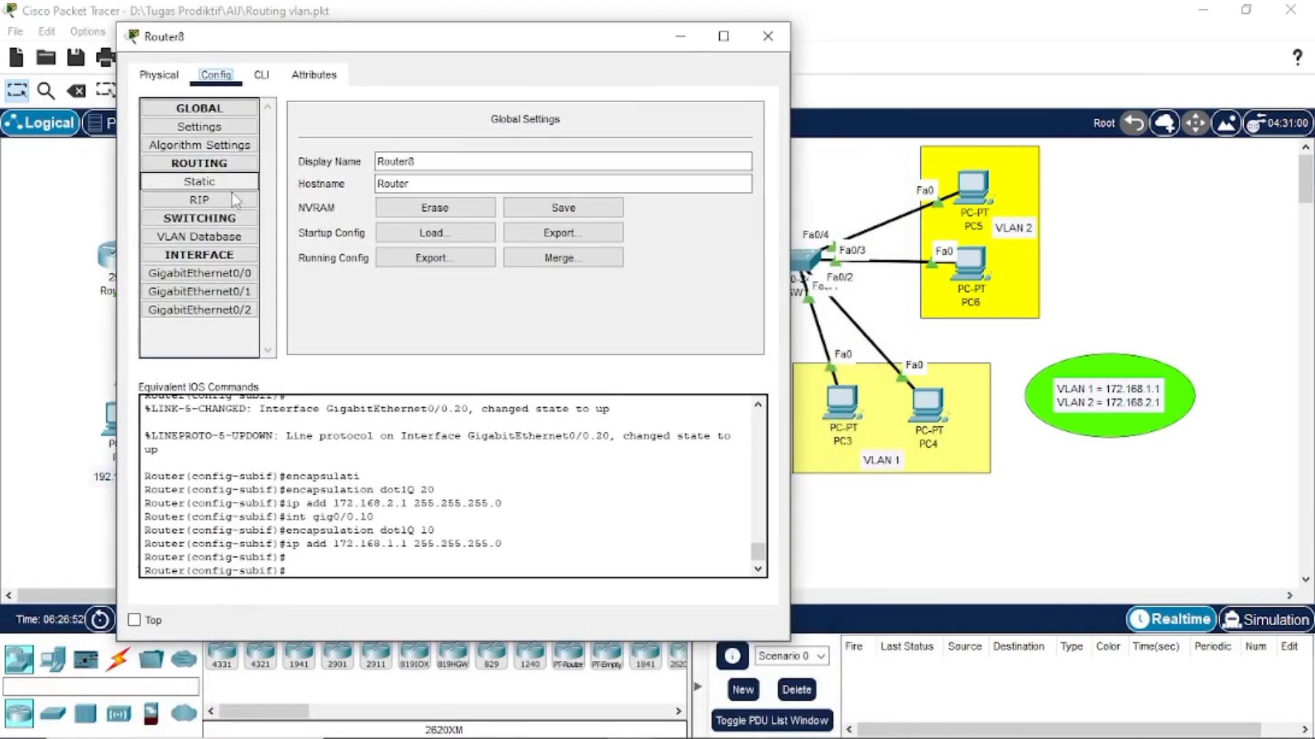
click(205, 273)
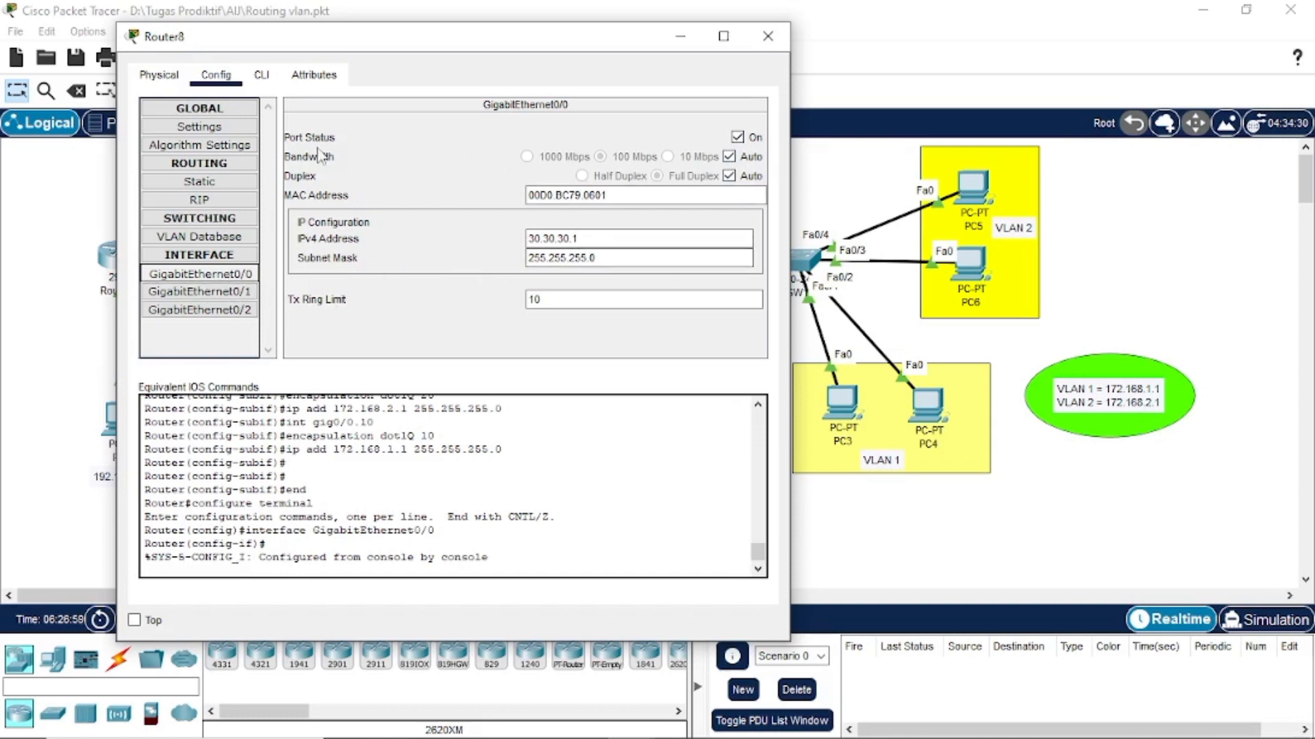
click(241, 308)
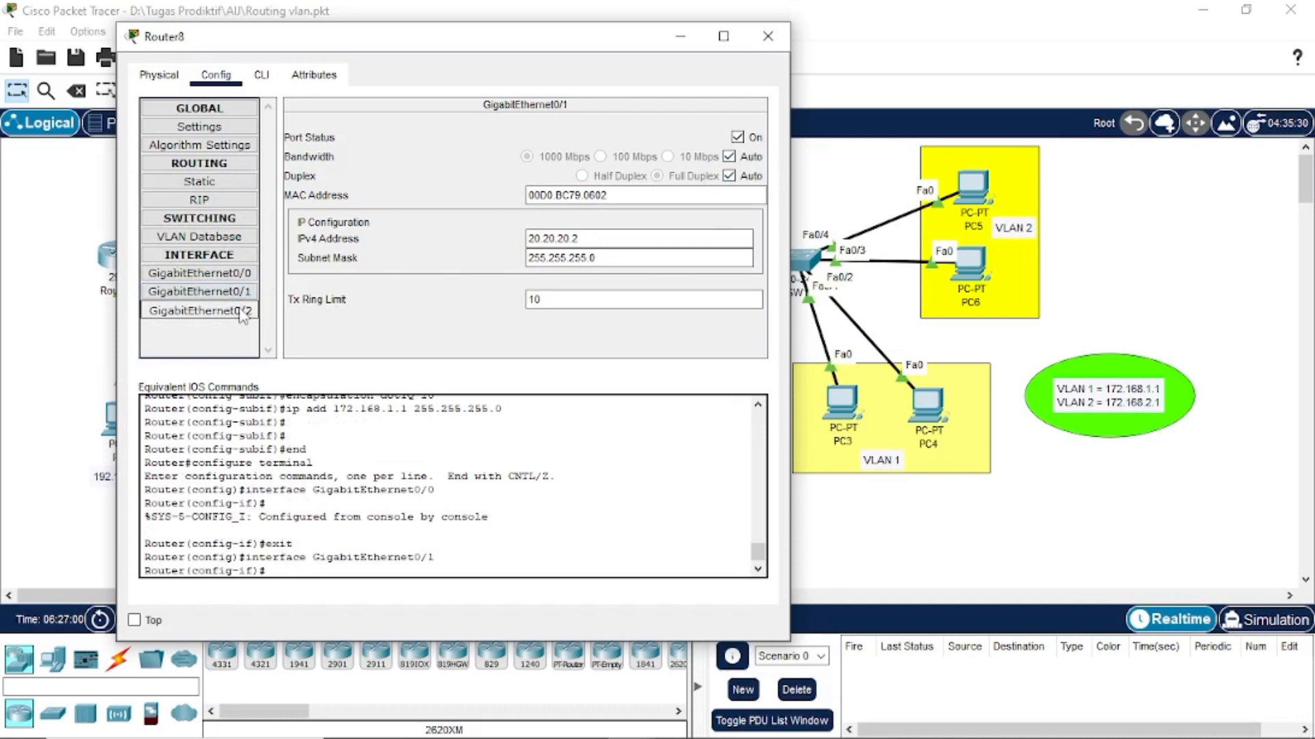
click(237, 277)
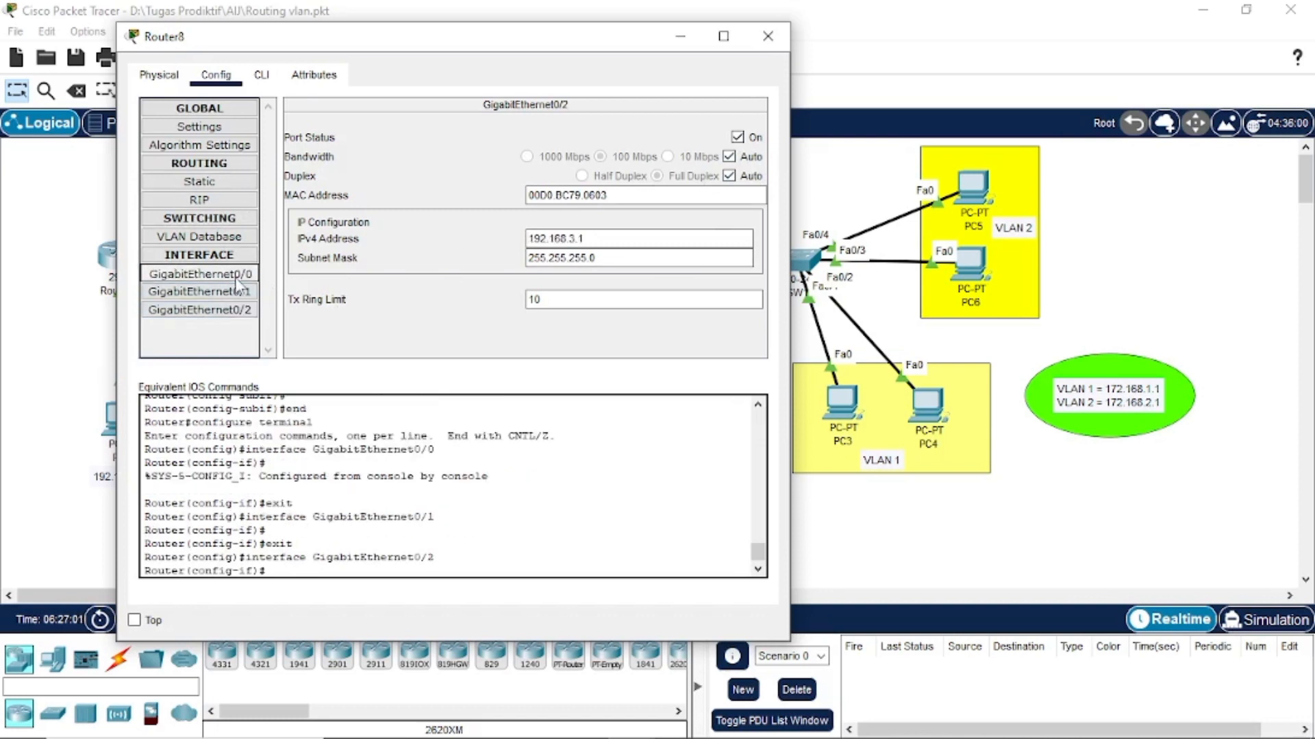
click(768, 35)
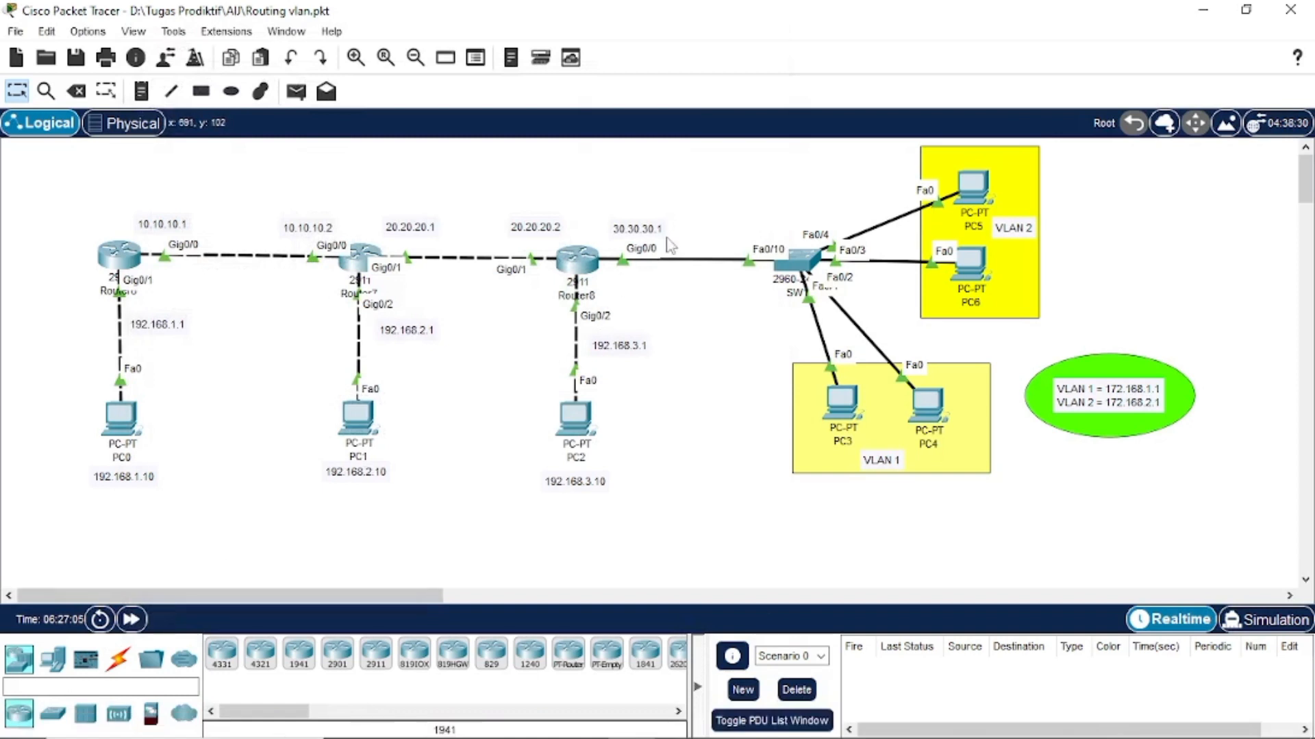
click(573, 254)
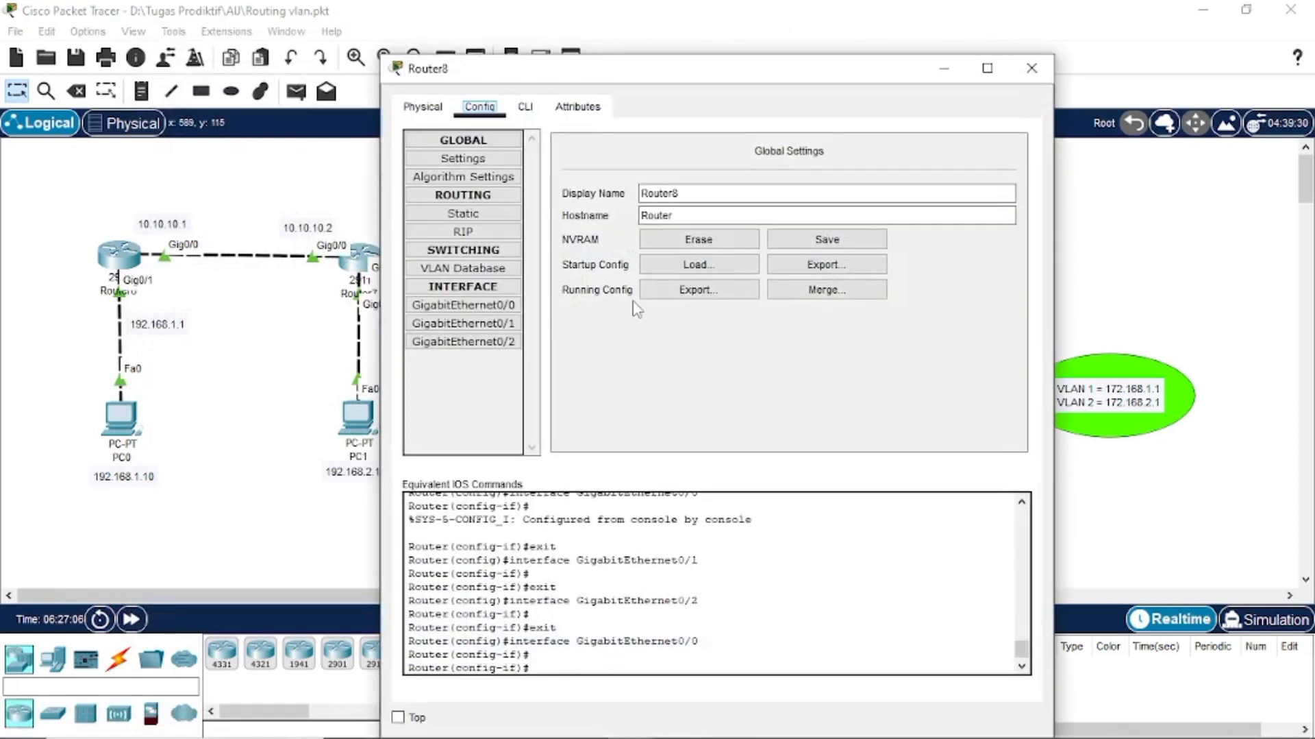
drag(695, 74, 500, 152)
click(844, 142)
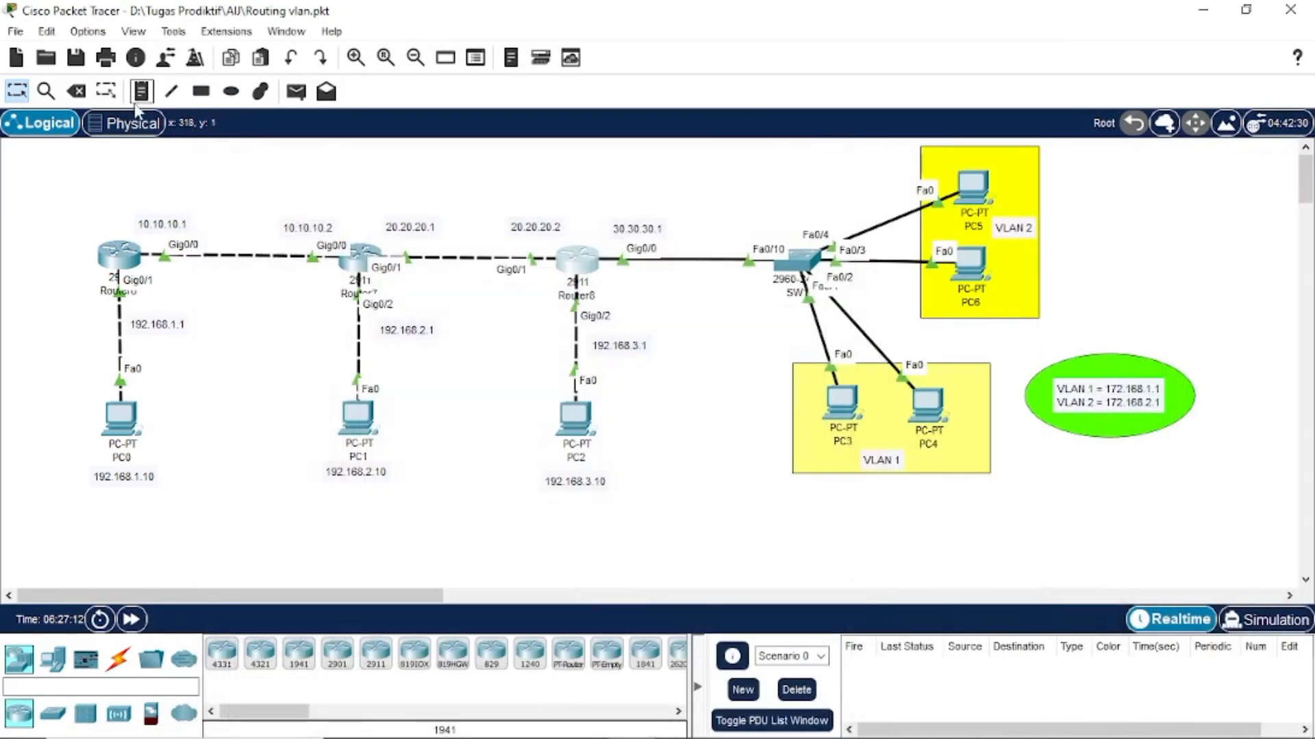
- Test connectivity by sending a simple PDU from PC2 to PC3 in VLAN 1, and fire it again
click(297, 91)
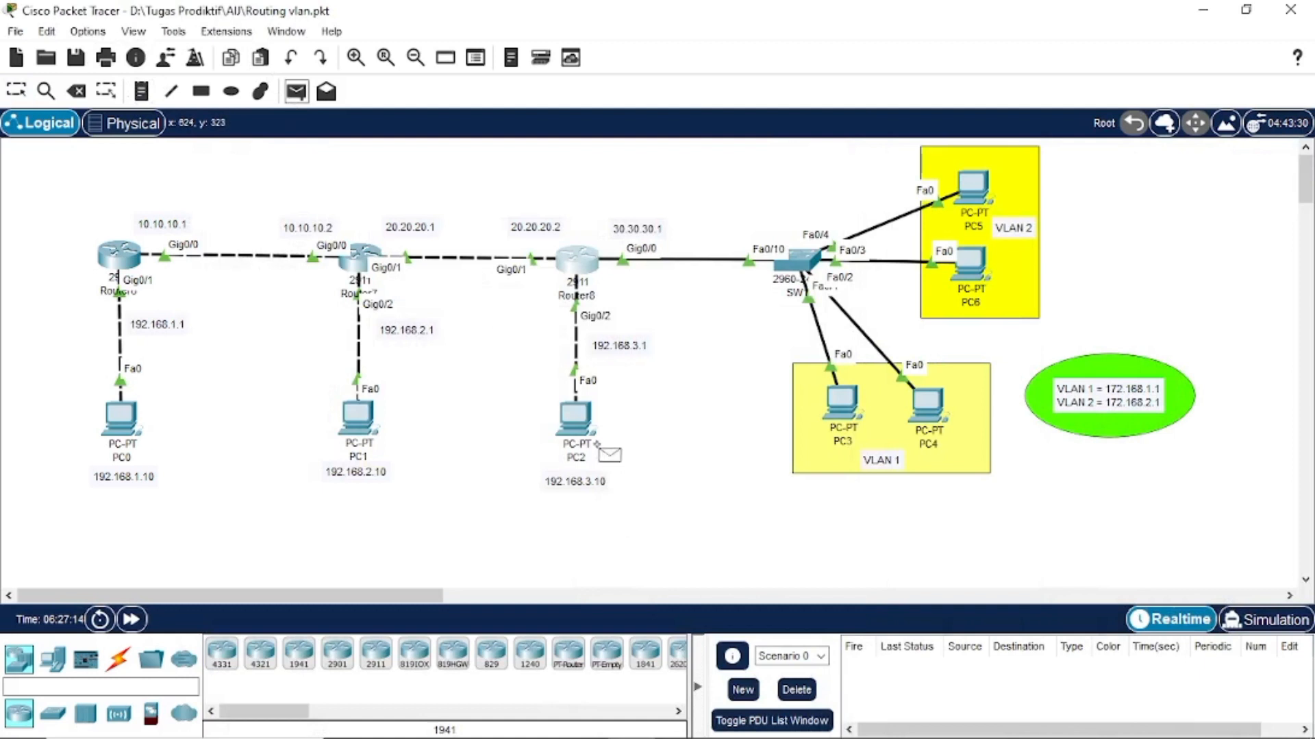
click(582, 425)
click(844, 404)
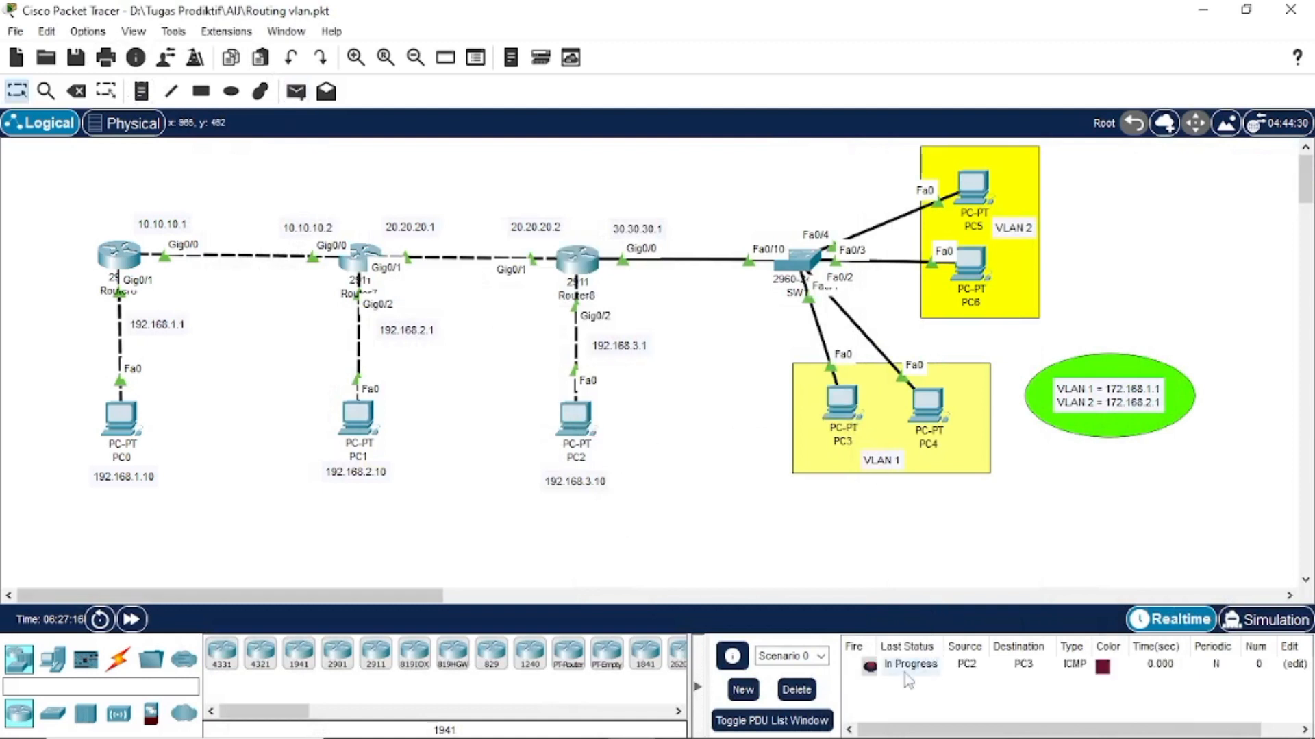
double_click(871, 665)
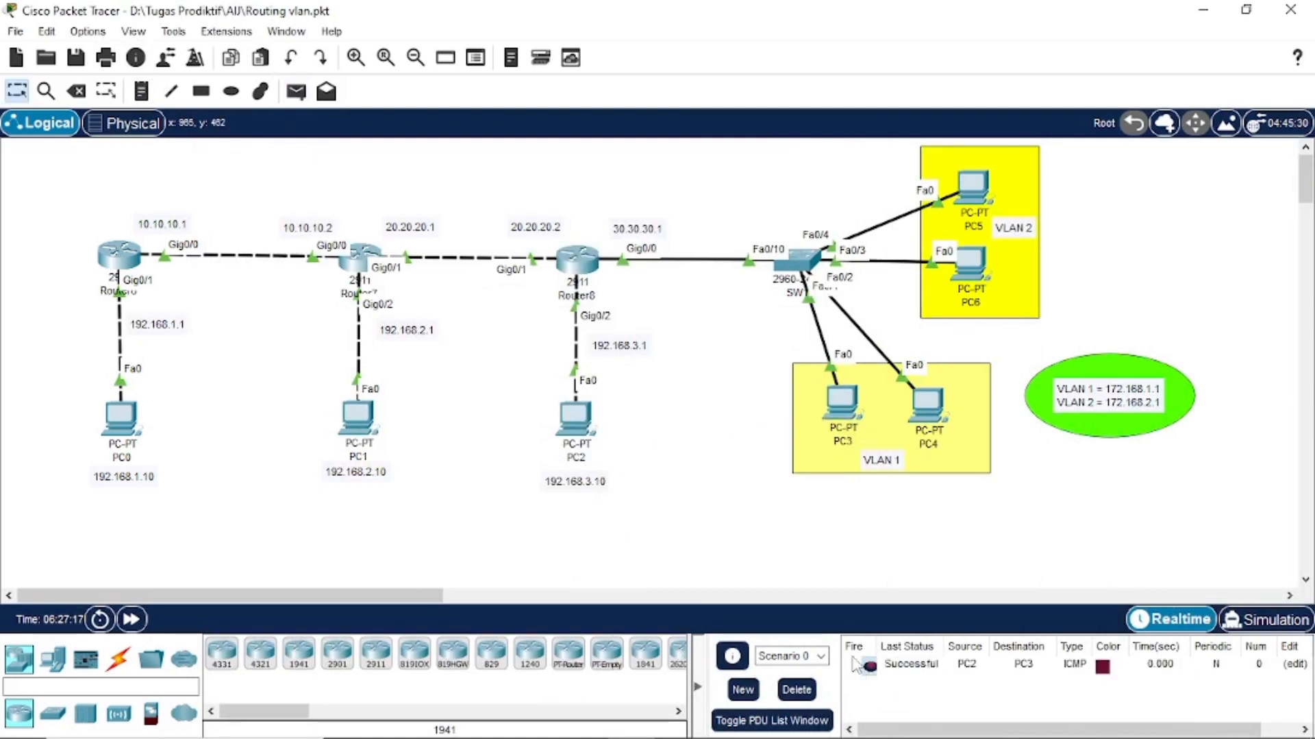
- Test inter-VLAN routing by sending a simple PDU from PC4 to PC6, and fire it again
click(297, 91)
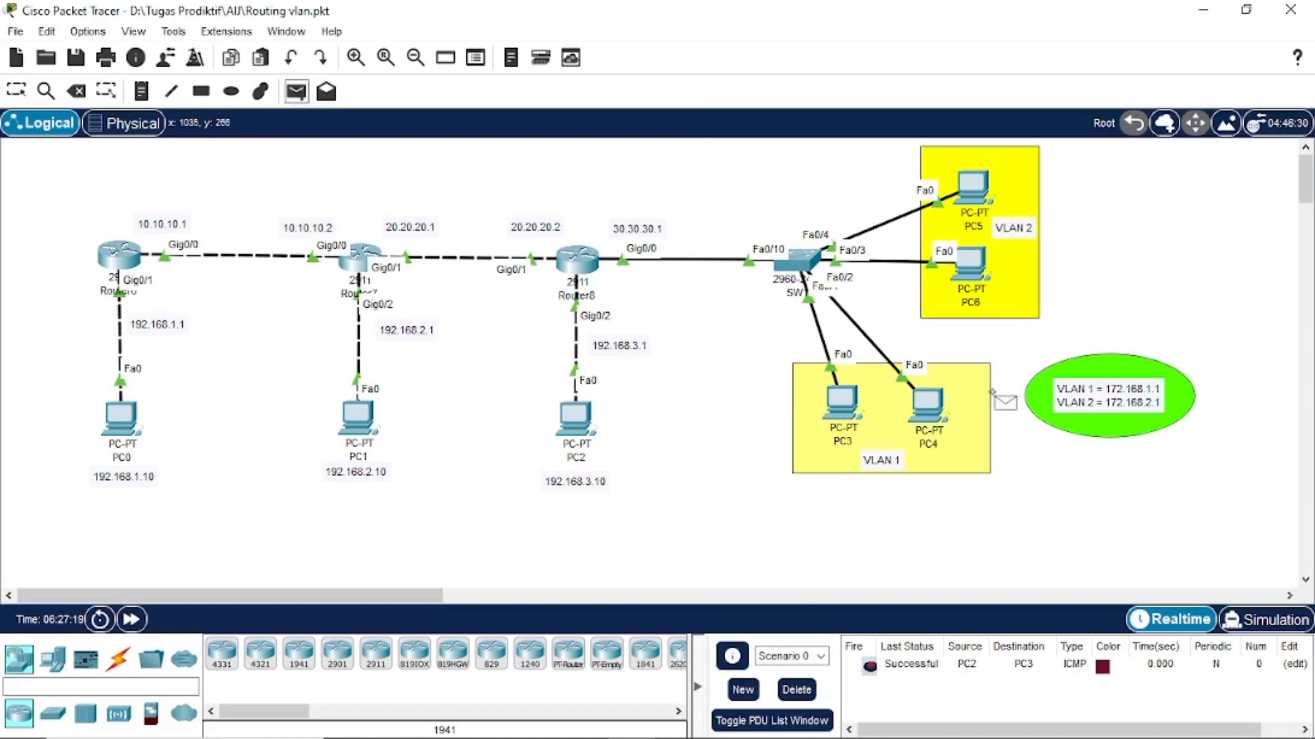
click(938, 414)
click(969, 263)
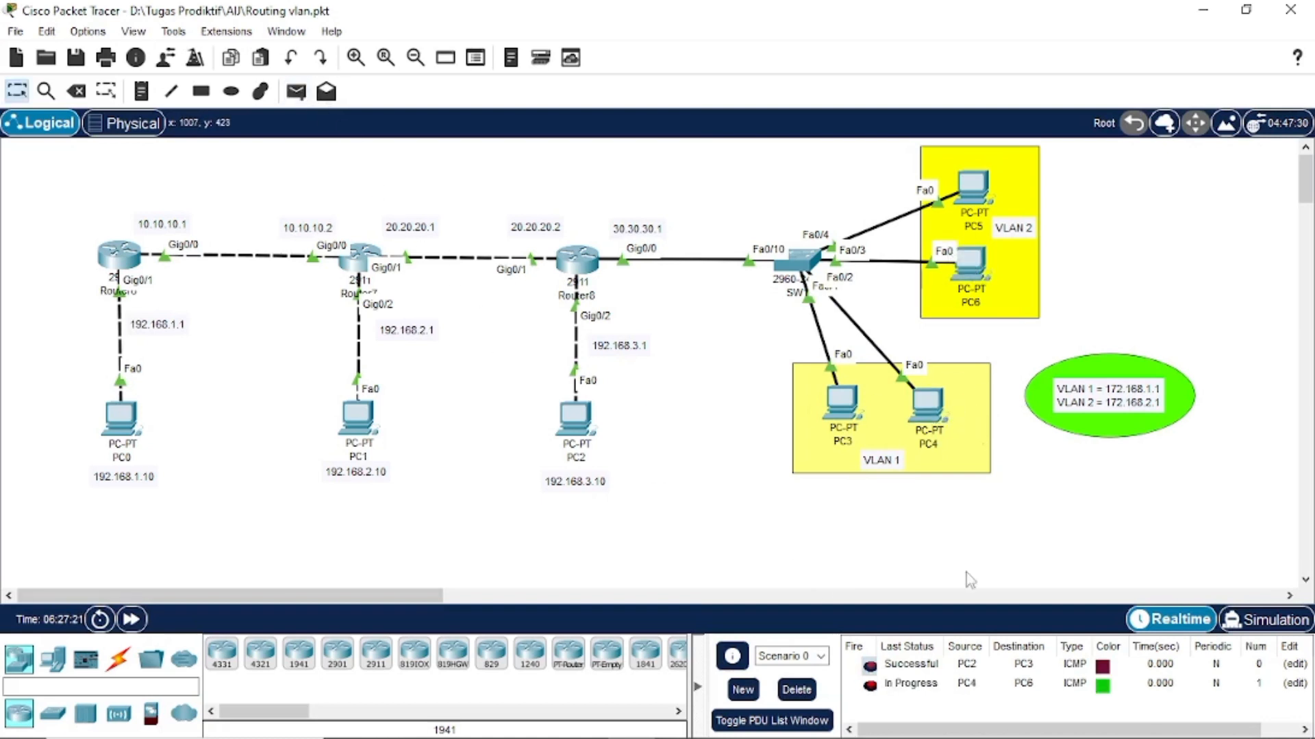
double_click(870, 685)
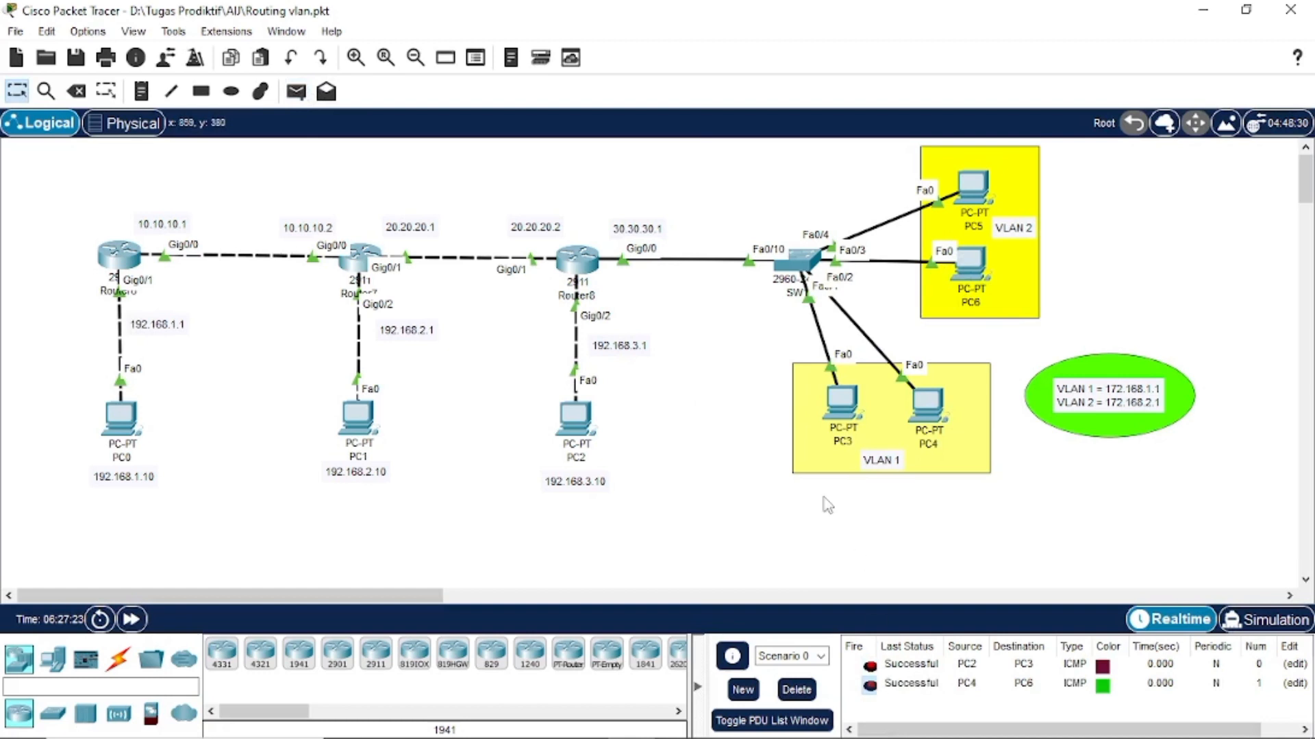
- Test PC2's access to both VLANs by sending simple PDUs to PC3 and PC6, and delete the scenario's PDUs
click(296, 91)
click(581, 416)
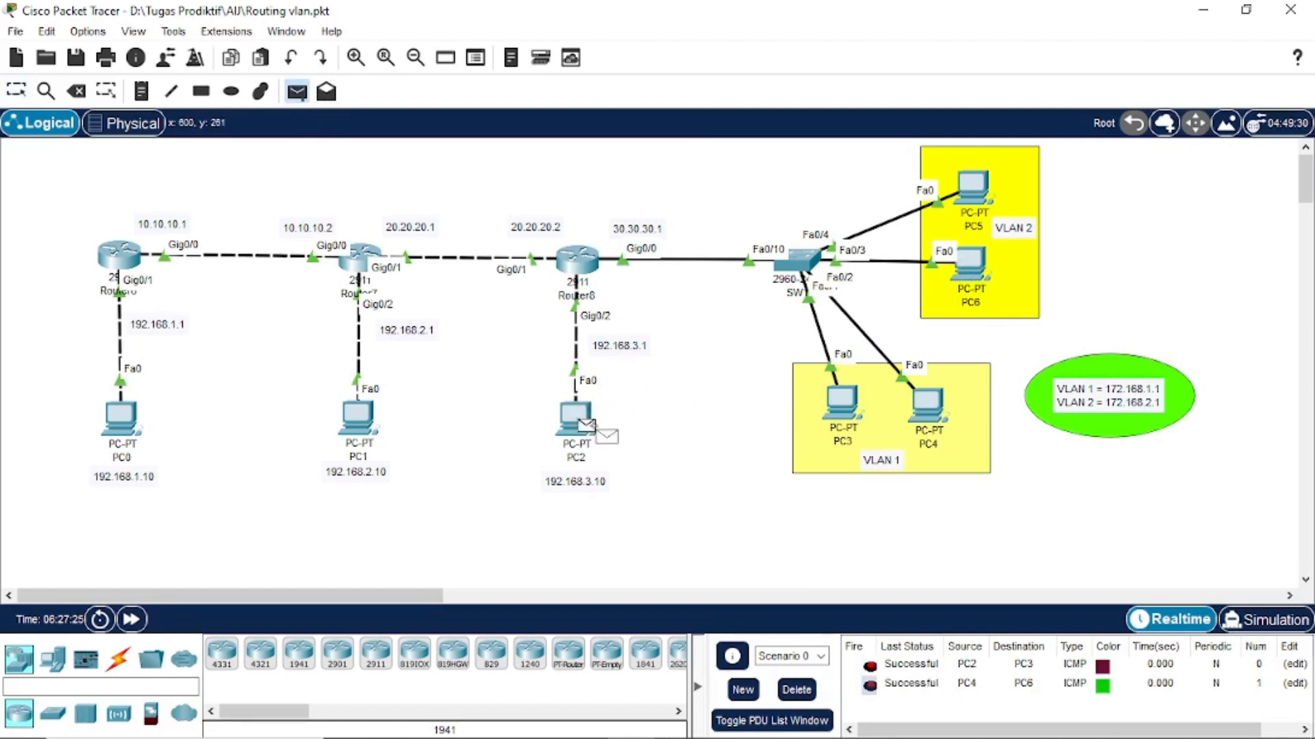
click(842, 401)
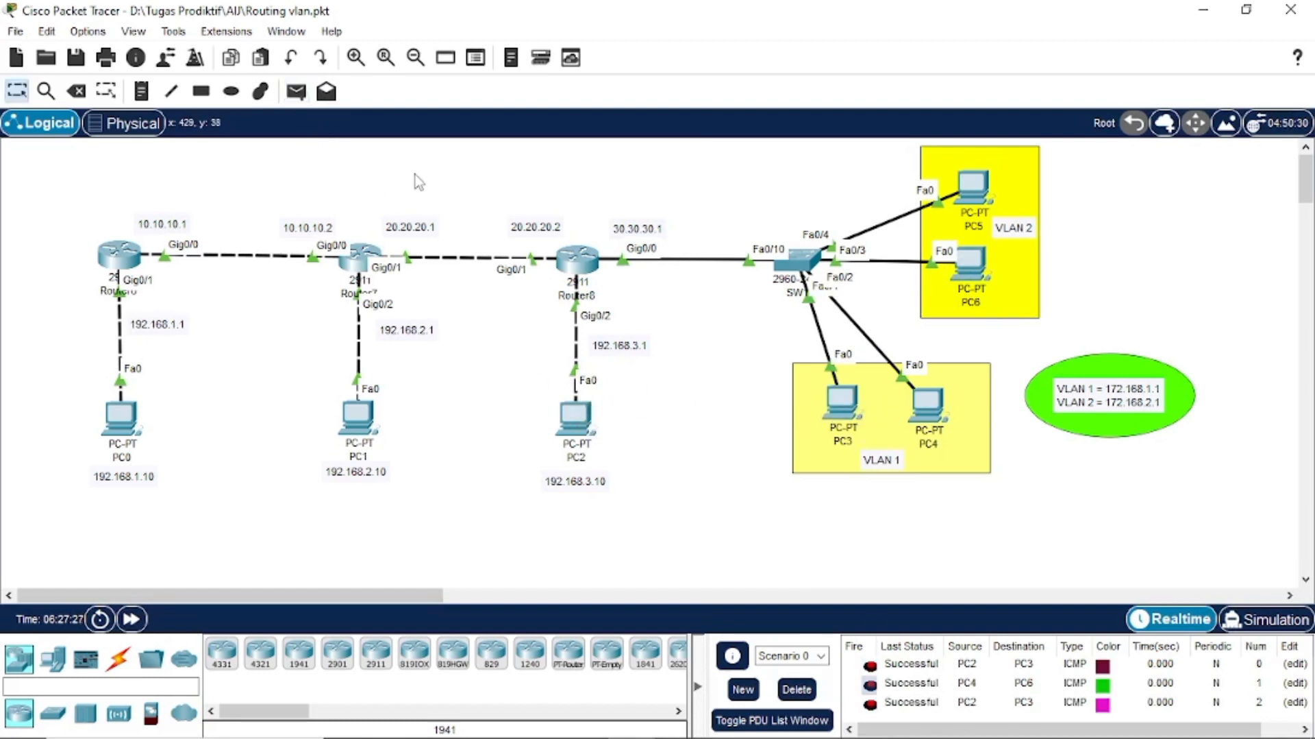
click(295, 91)
click(579, 416)
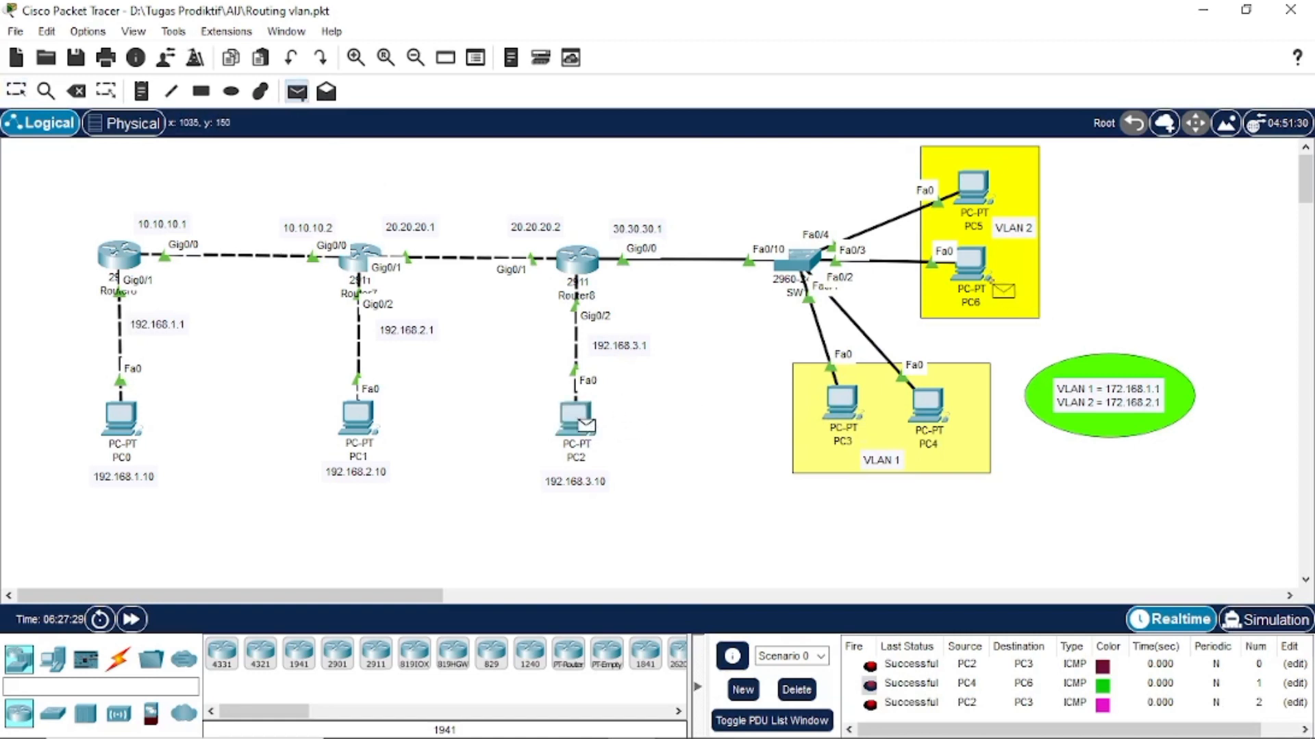
click(982, 277)
click(796, 689)
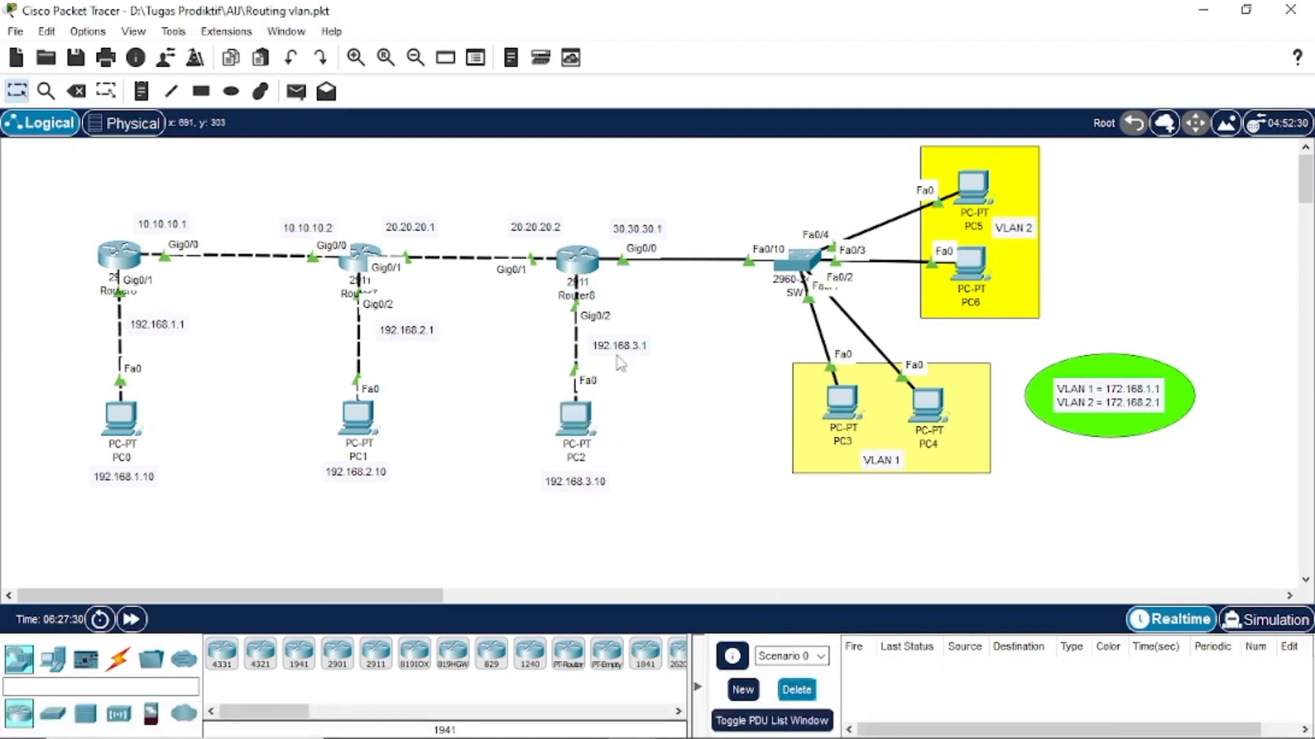
drag(530, 208, 1216, 546)
click(1204, 542)
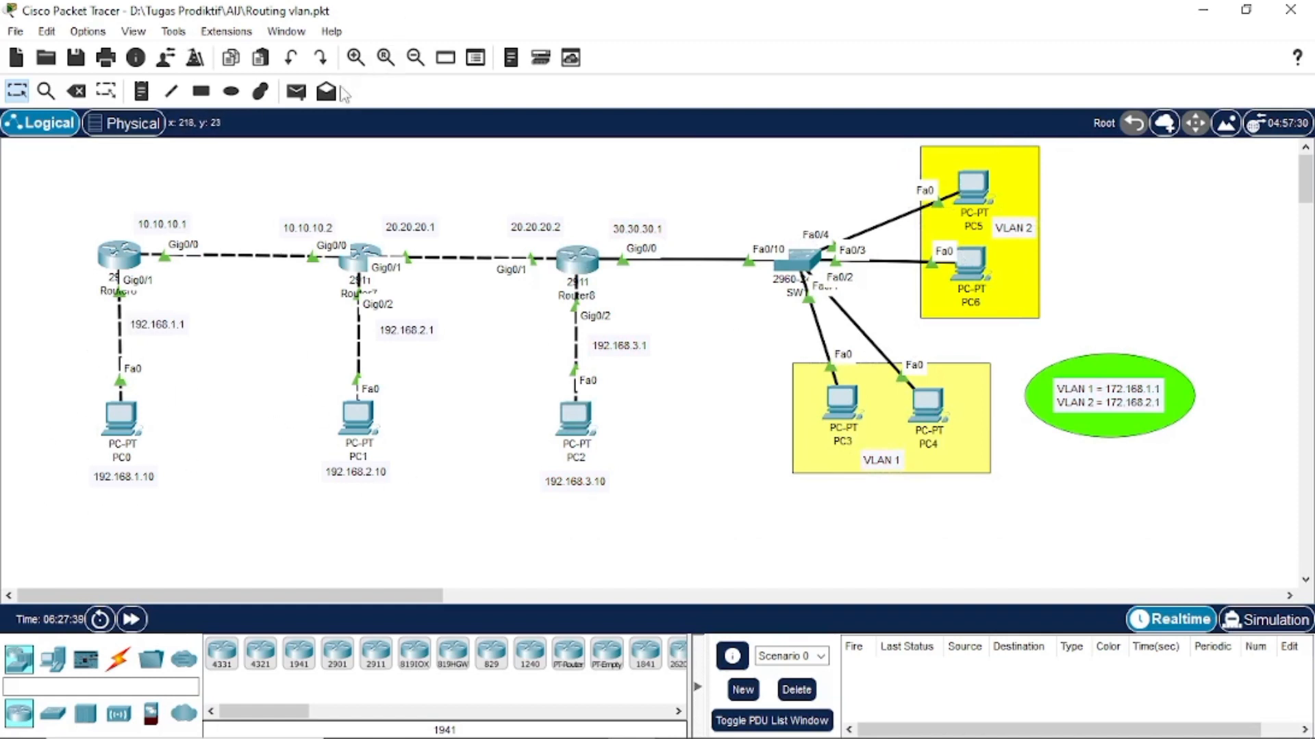
- Test the remote networks by sending simple PDUs from PC1 to PC3 and from PC0 to PC6
click(298, 92)
click(357, 415)
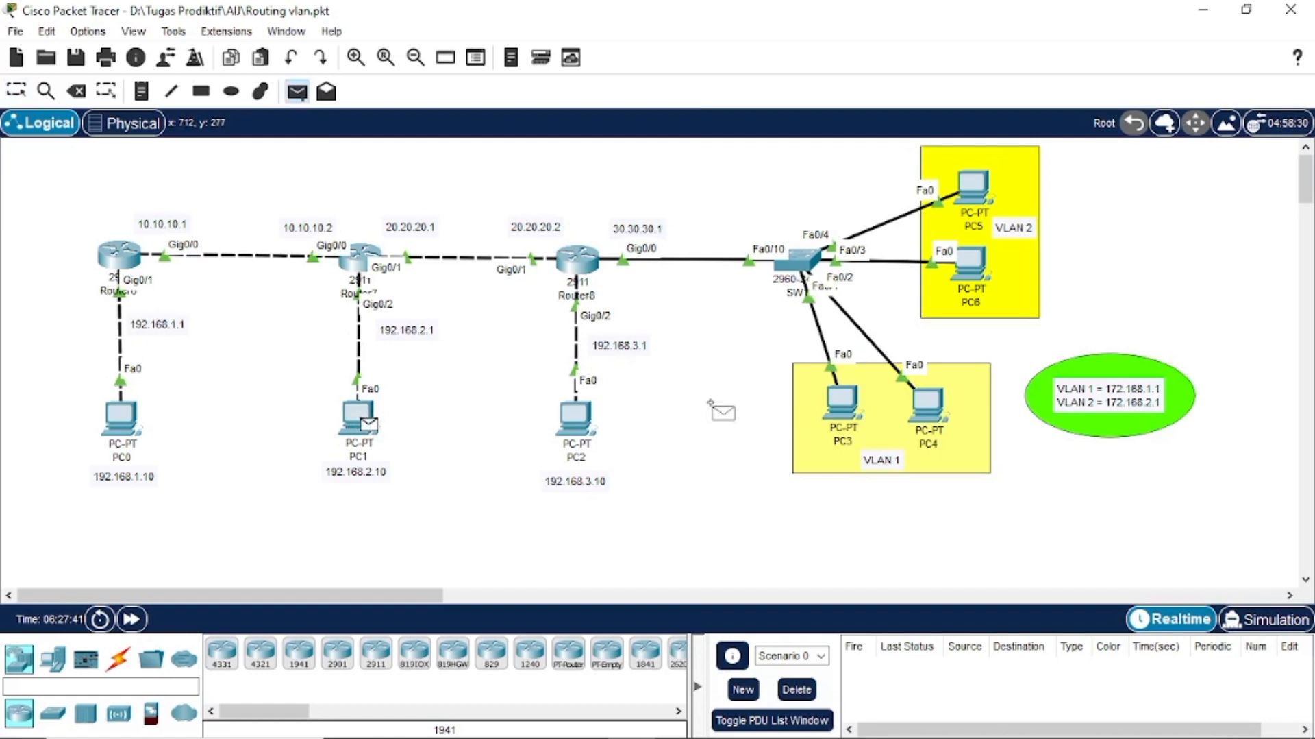
click(855, 406)
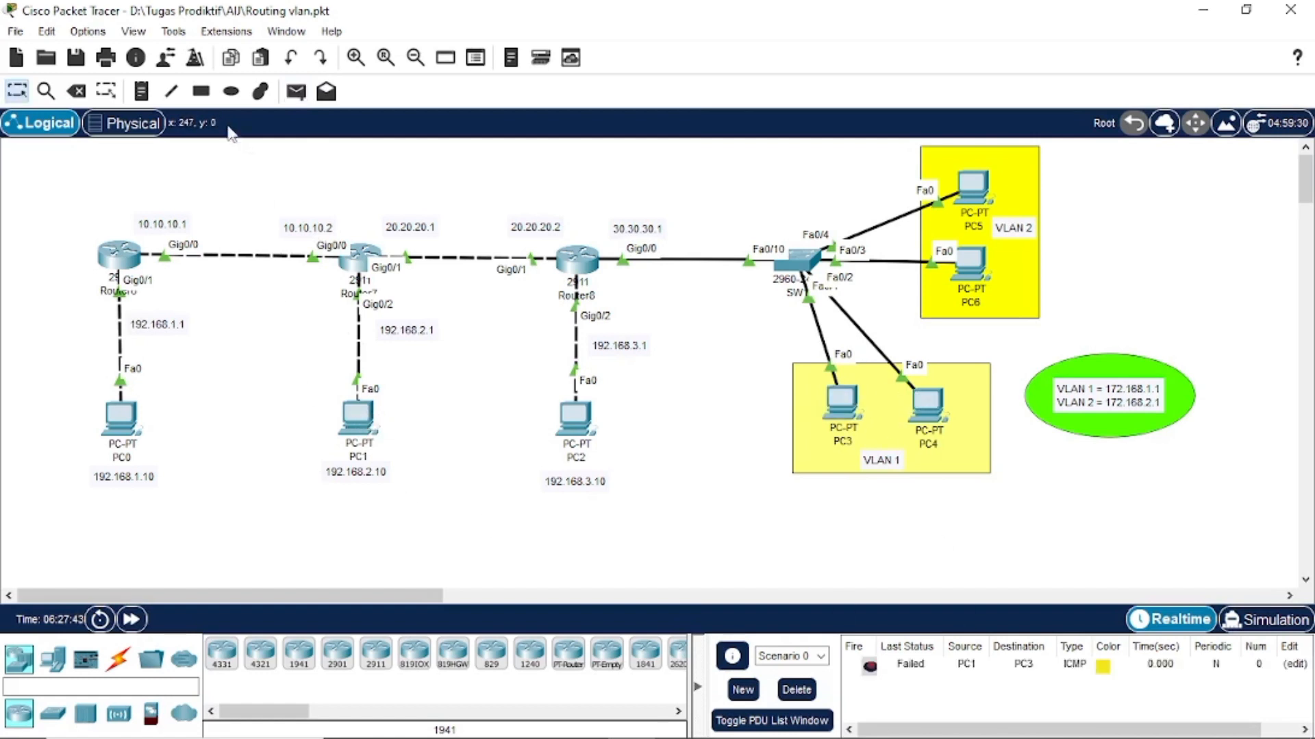
click(296, 92)
click(127, 415)
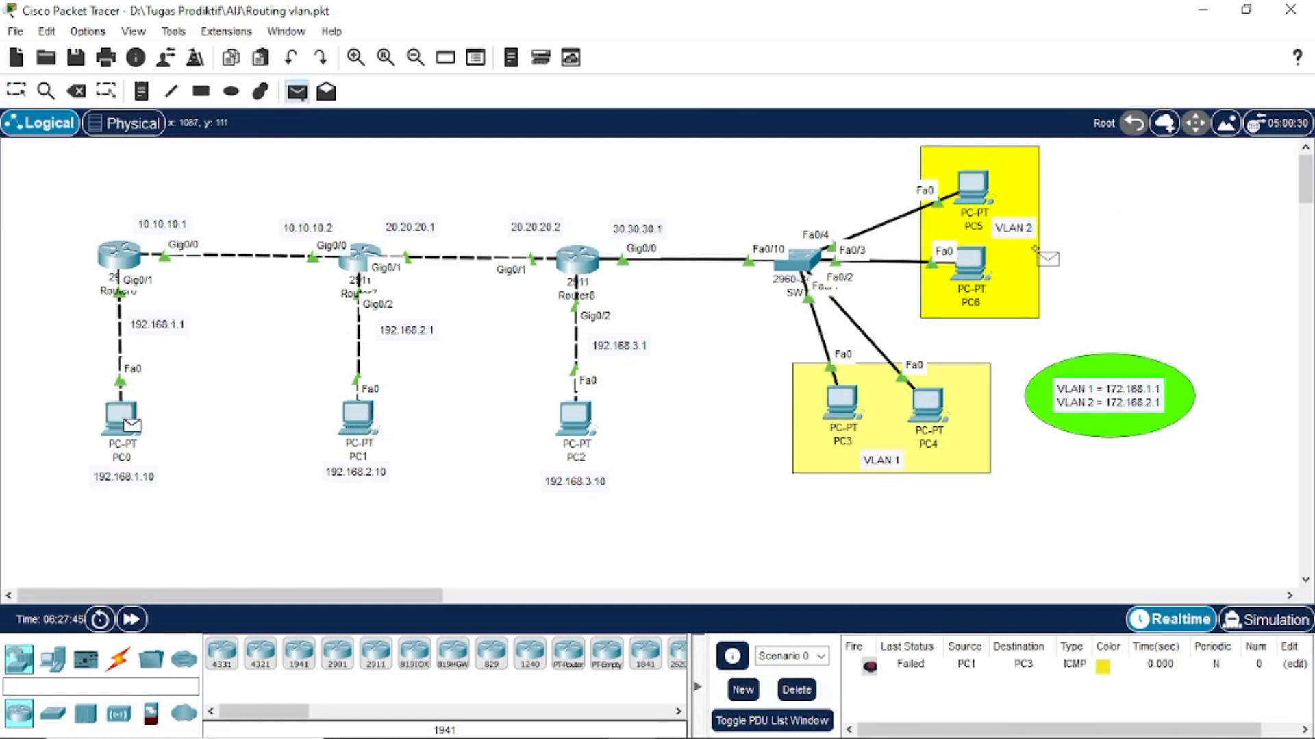
click(972, 260)
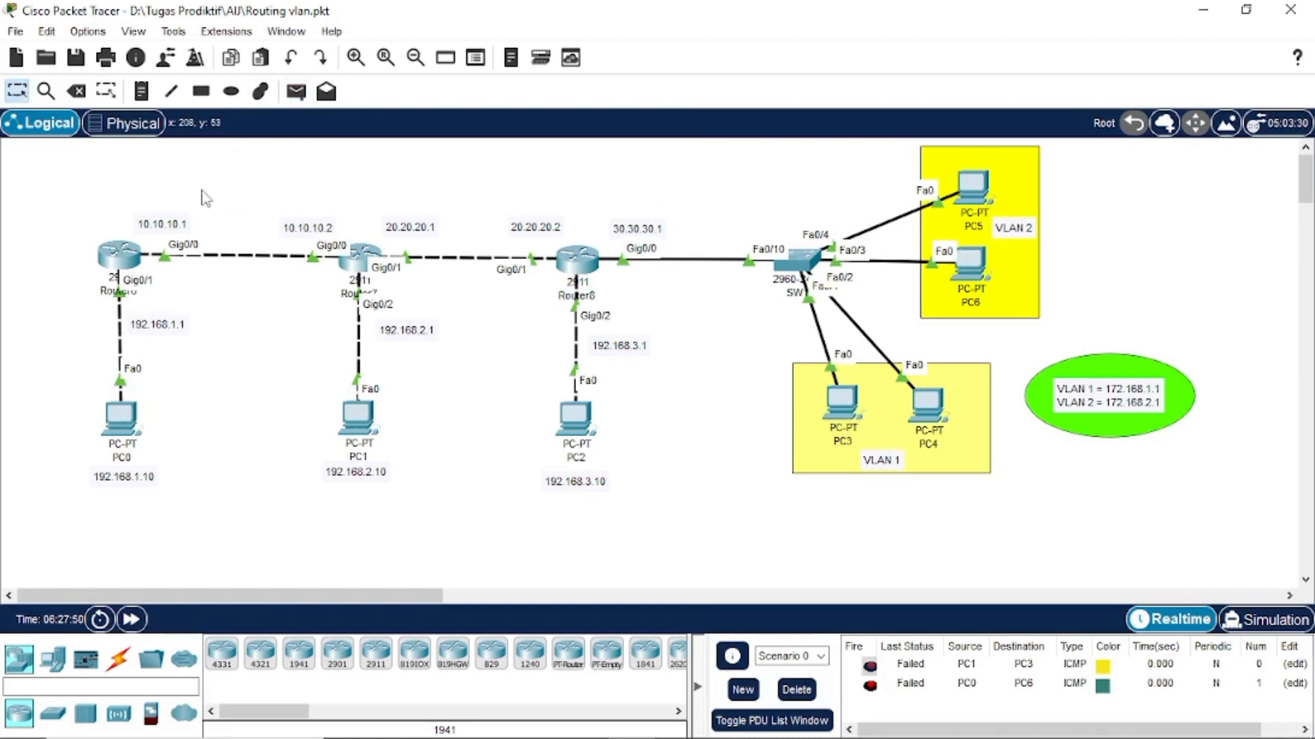
- Open Router6's command line and enter global configuration mode
click(141, 256)
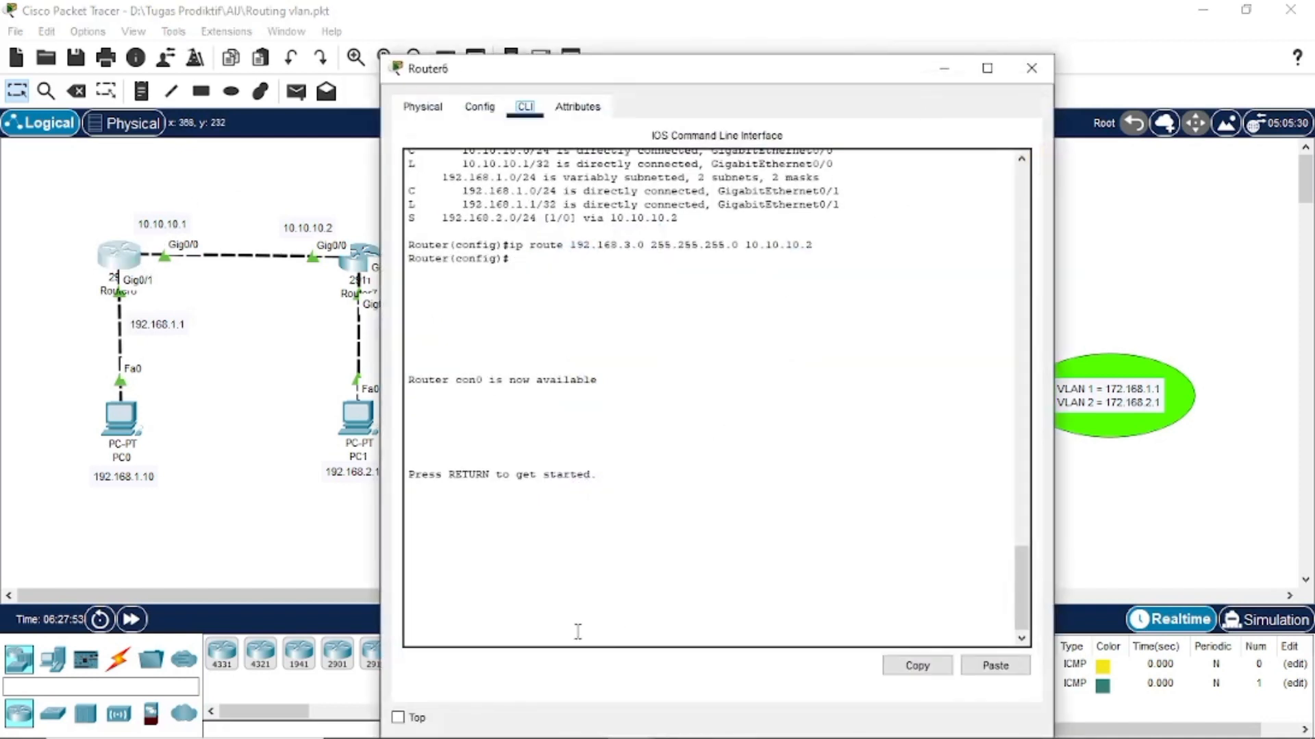
drag(563, 77, 631, 78)
click(601, 641)
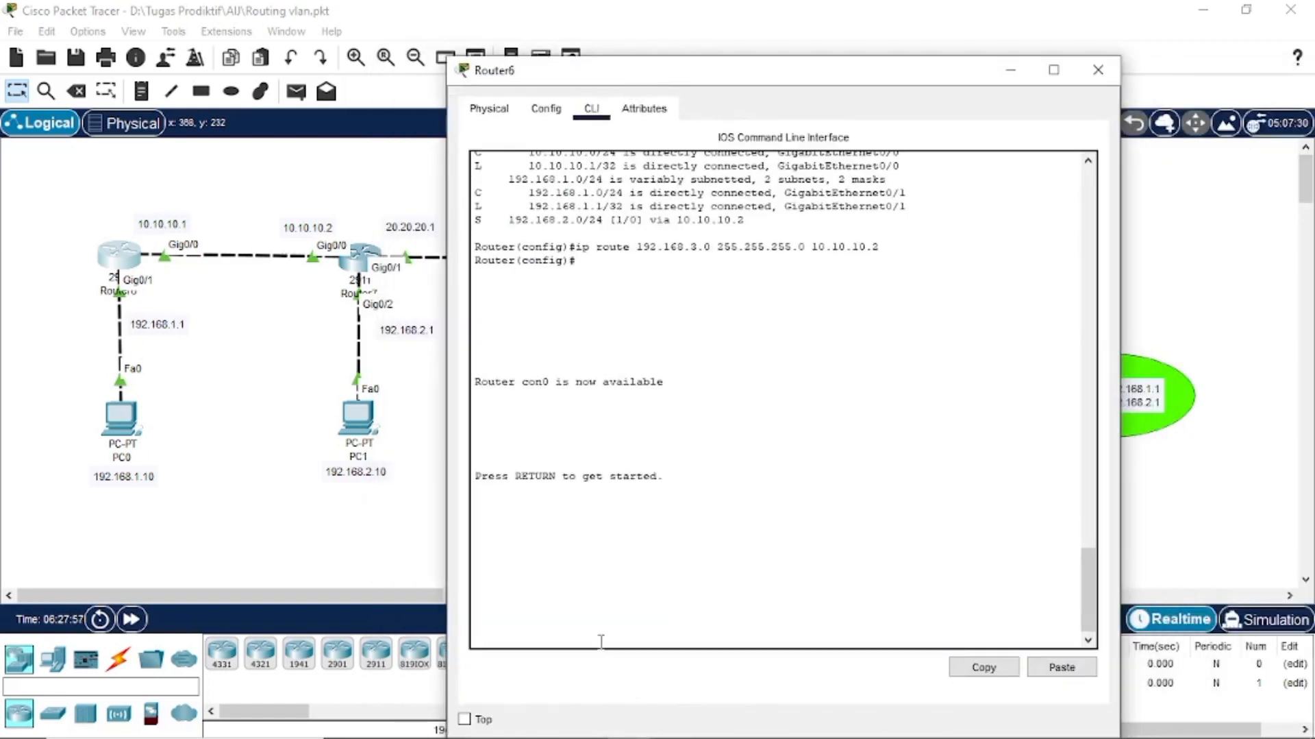
key(Return)
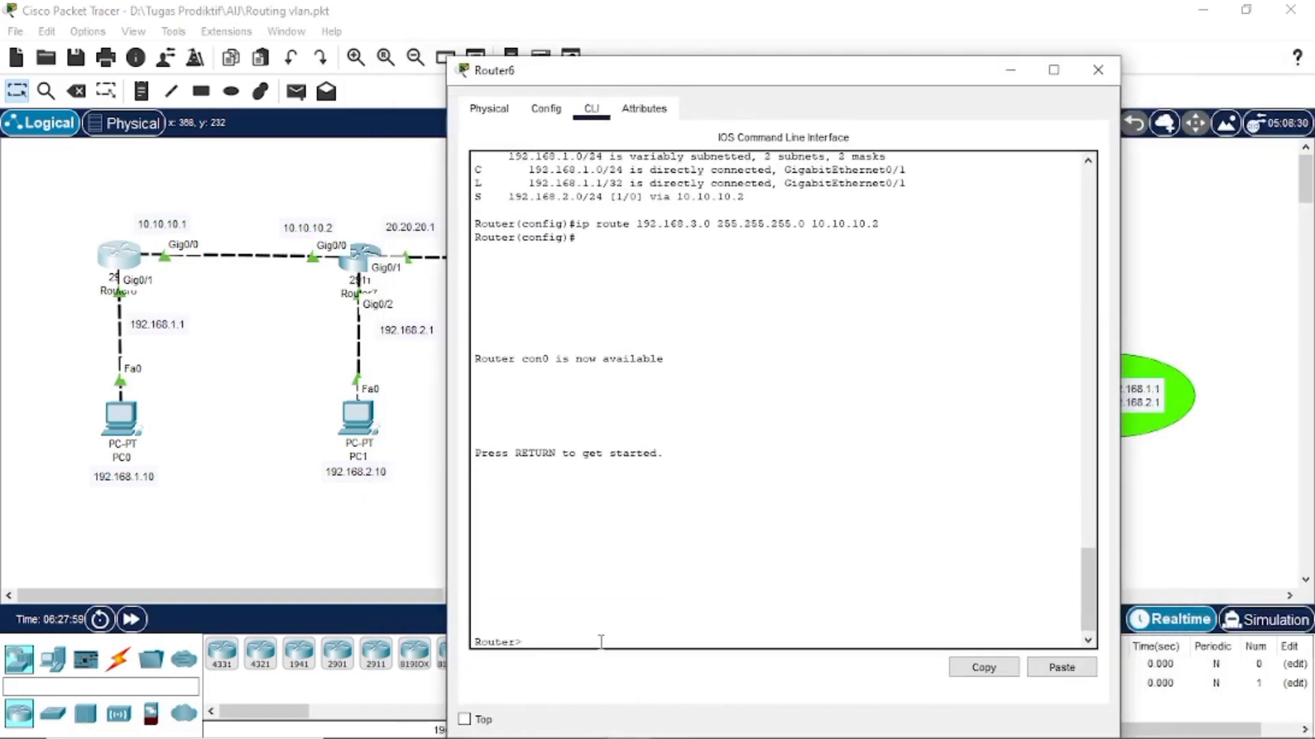
text(en)
key(Return)
text(conf t)
key(Return)
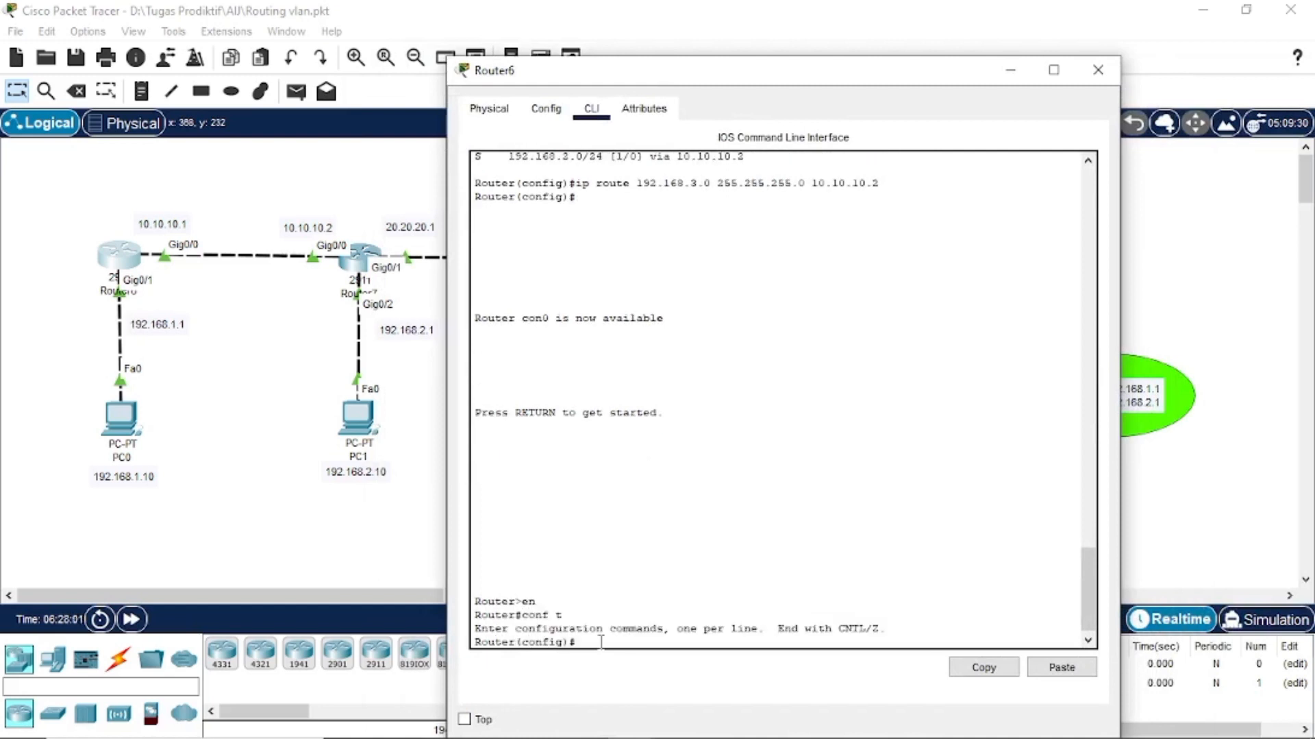
- Add a static route on Router6 to 172.168.1.0 with mask 255.255.255.0 via 10.10.10.2
text(ip route)
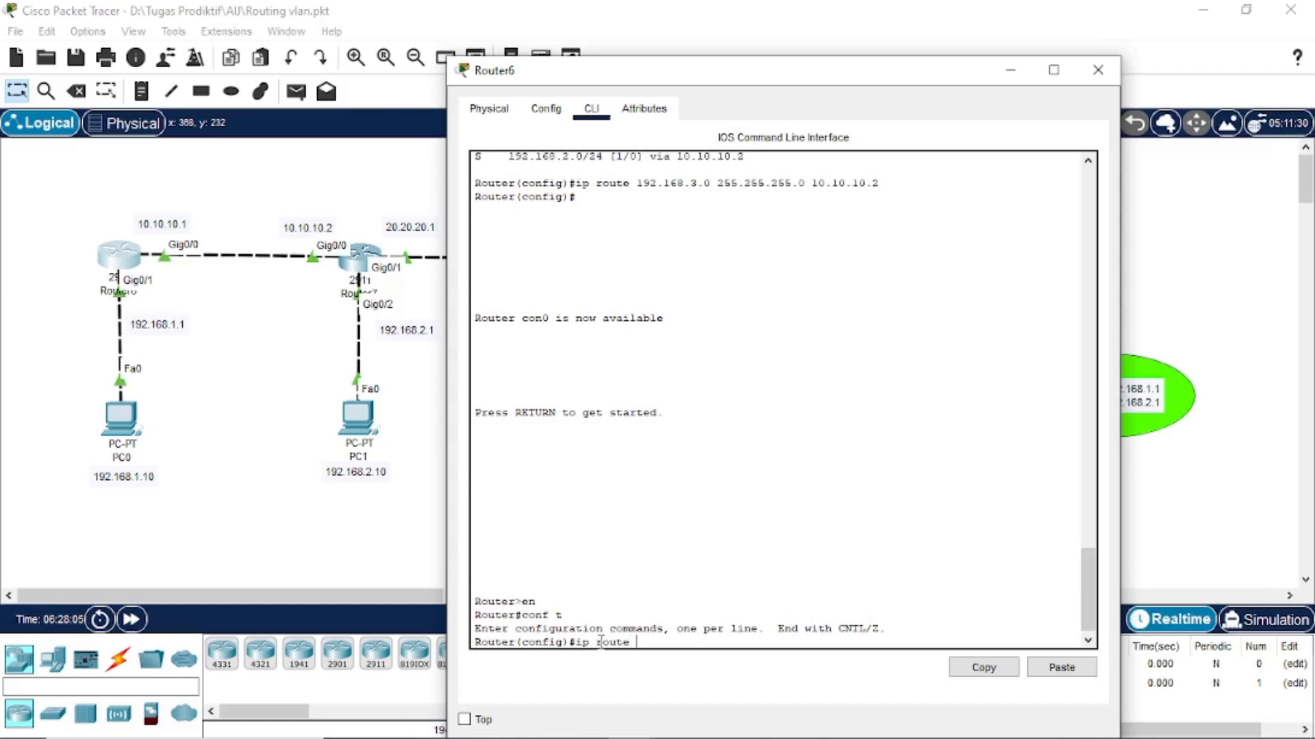
drag(766, 85, 550, 64)
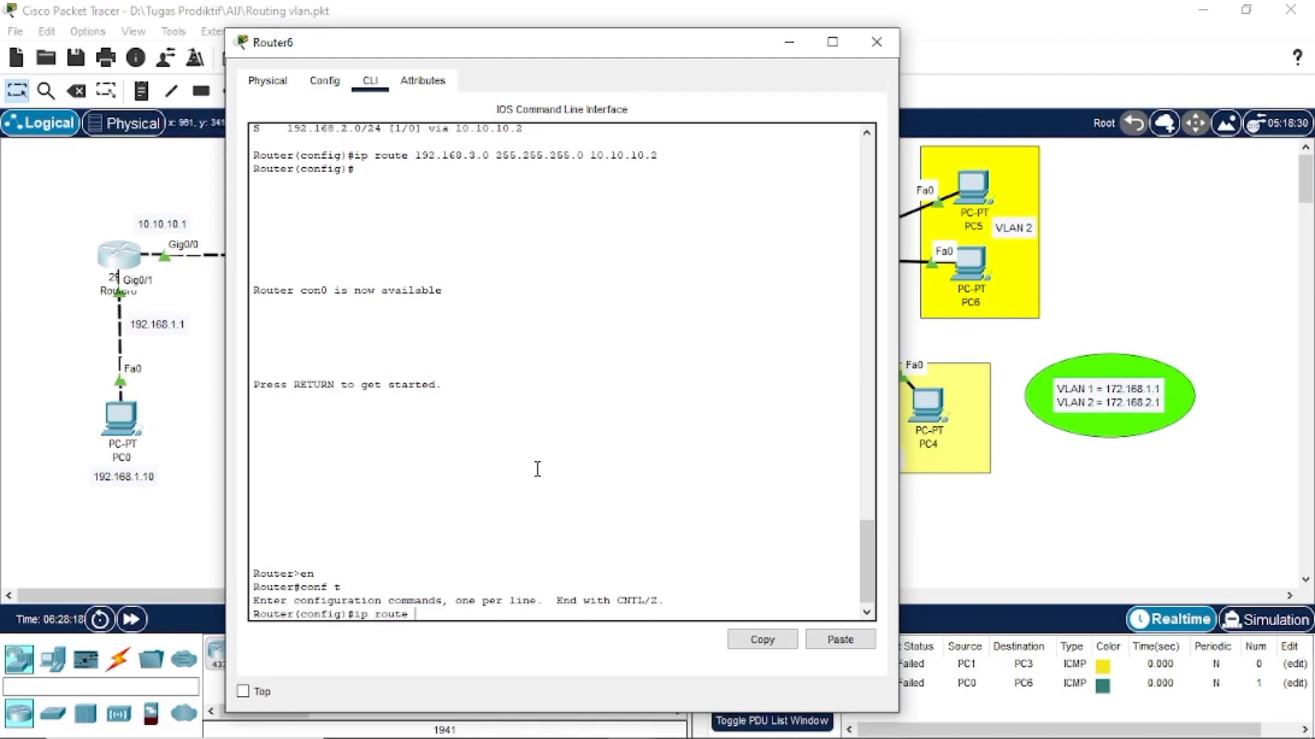
text(68.1.0 255.255.255.0)
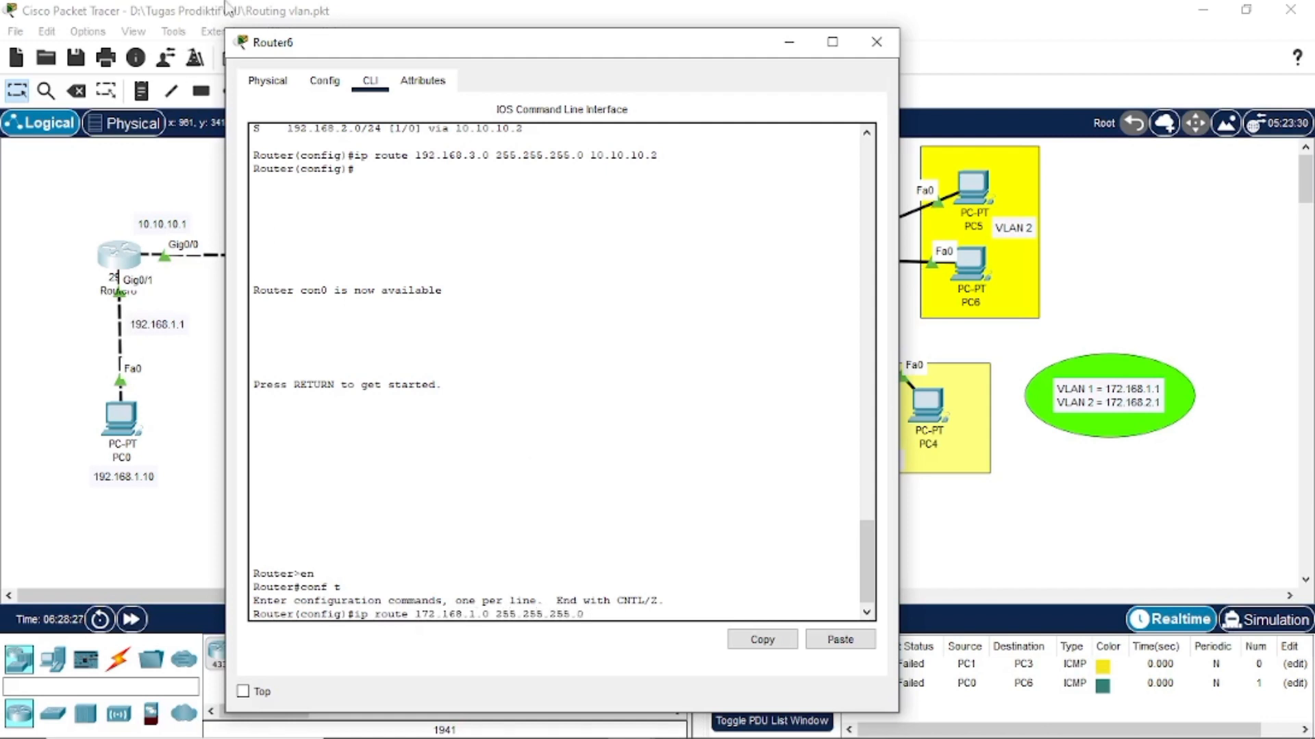
drag(309, 45, 510, 91)
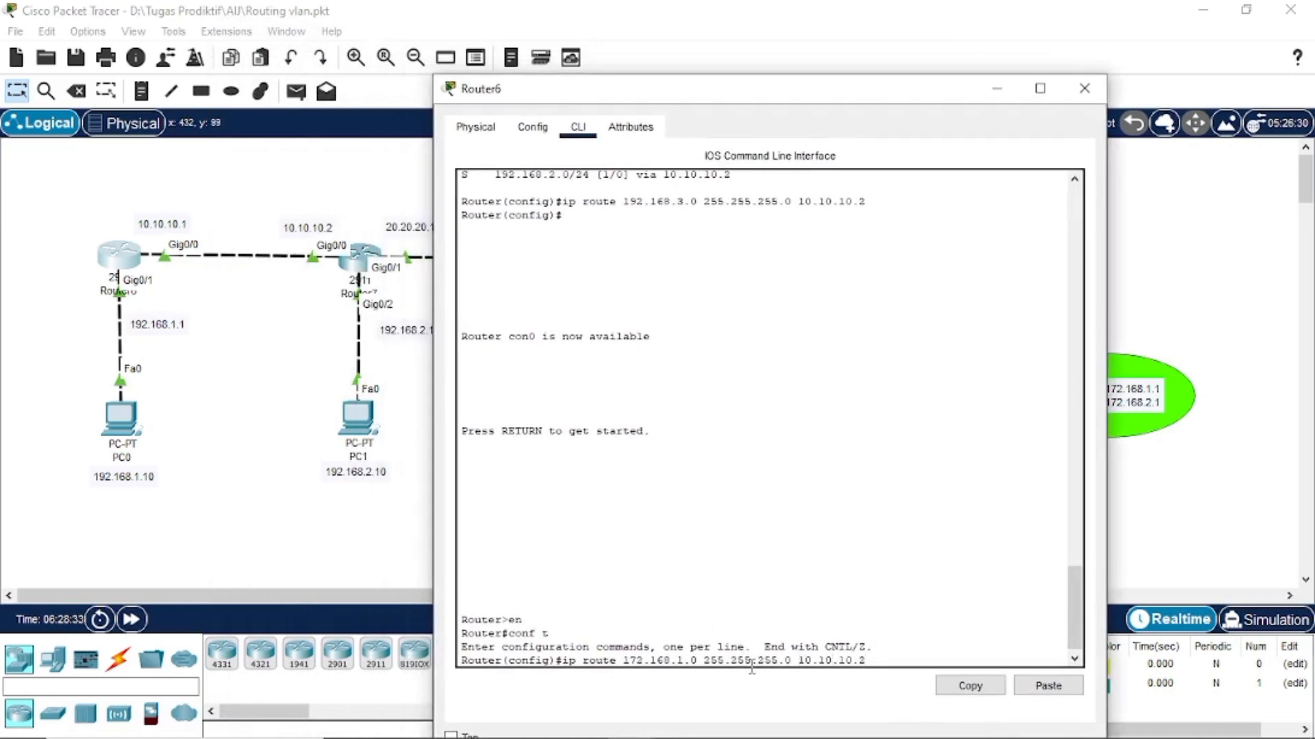
key(Return)
- Add a static route on Router6 to 172.168.2.0 with mask 255.255.255.0 via 10.10.10.2
key(Up)
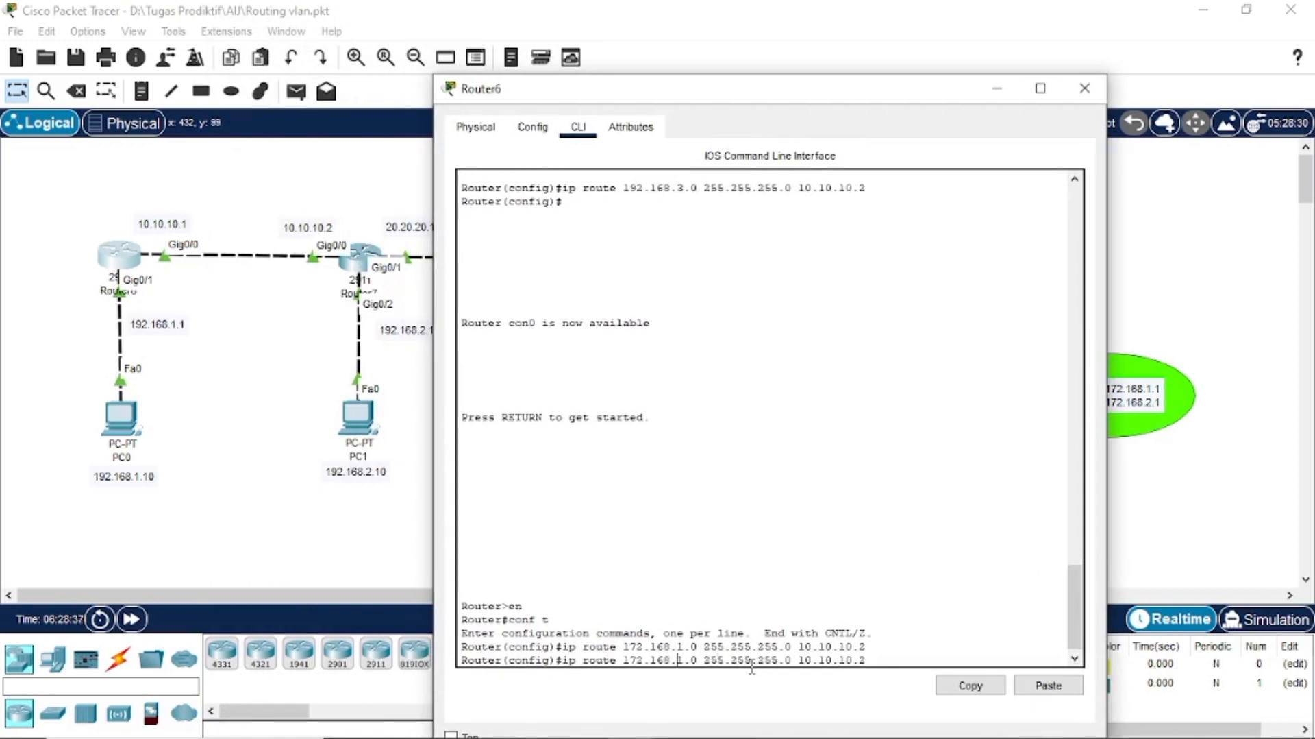
key(BackSpace)
text(2)
key(Return)
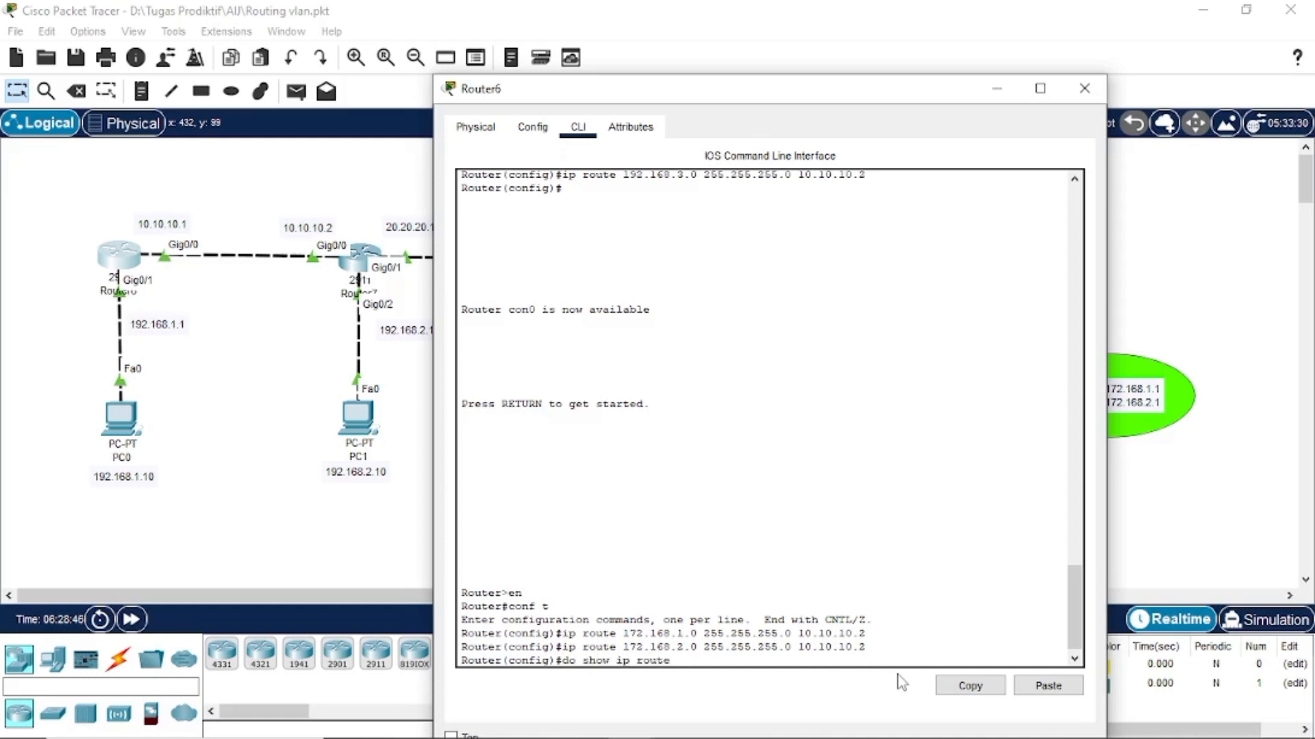
- Show Router6's routing table, examine the static routes to the VLAN networks, and close the router's window
key(Return)
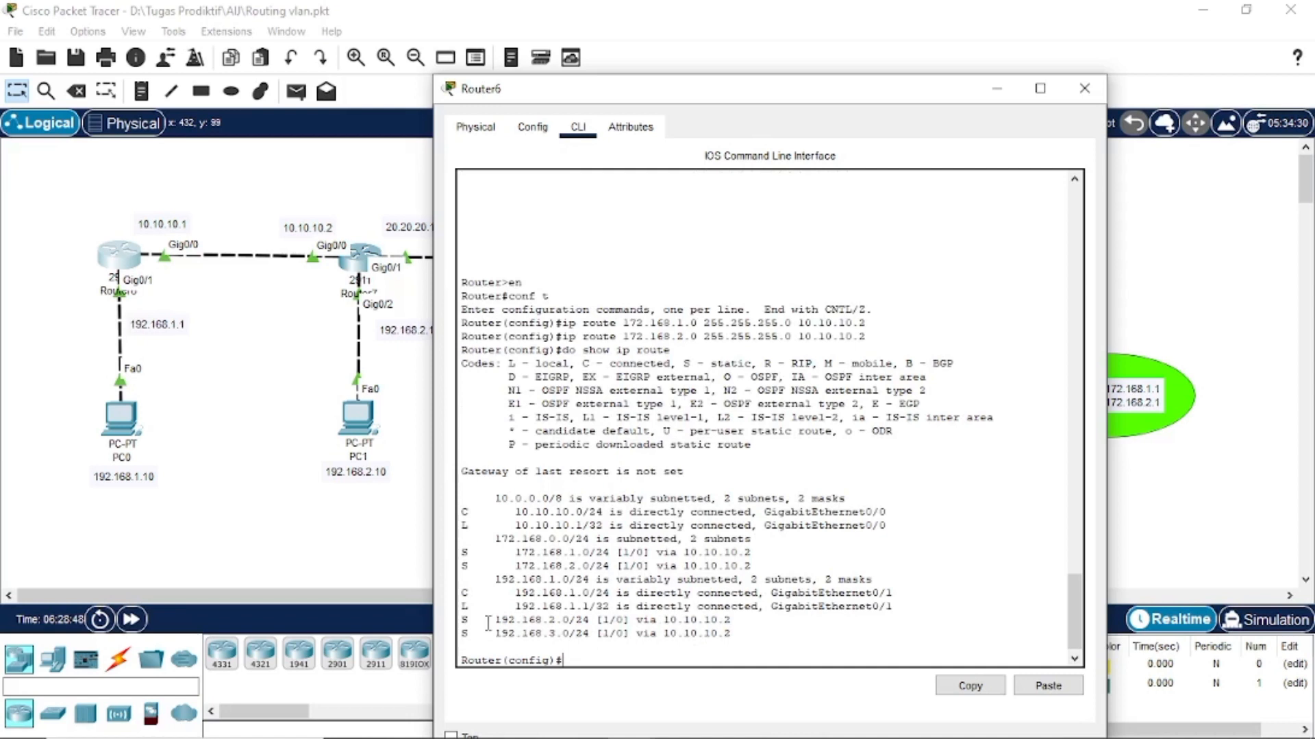
drag(512, 538, 753, 569)
click(539, 552)
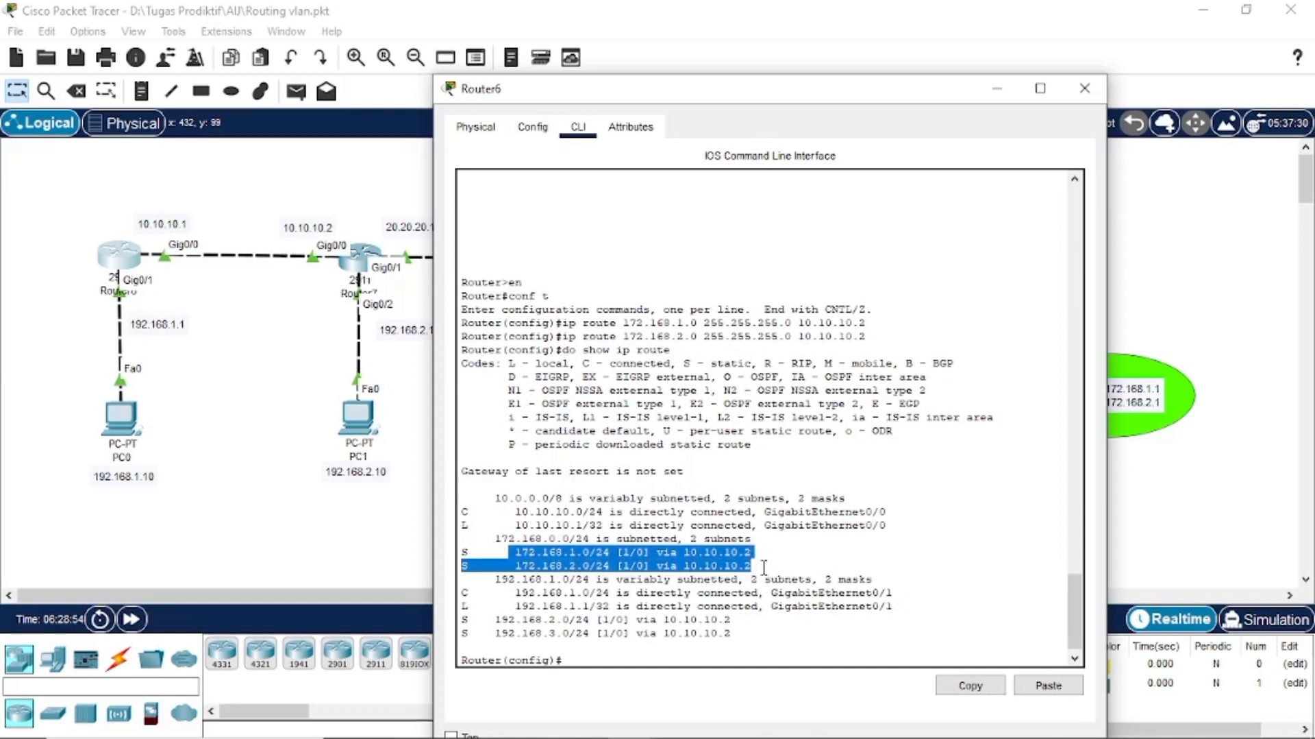
click(764, 568)
drag(519, 552, 781, 555)
drag(507, 564, 767, 567)
click(767, 567)
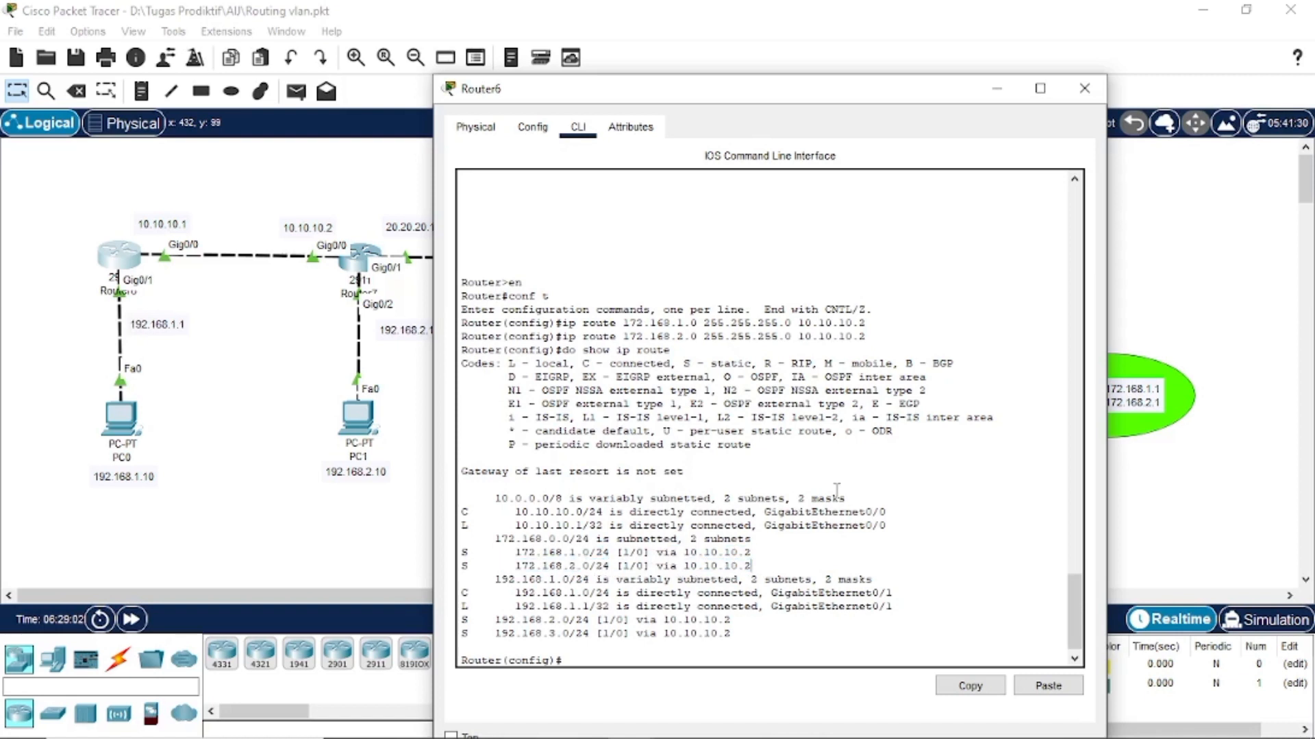
click(1082, 89)
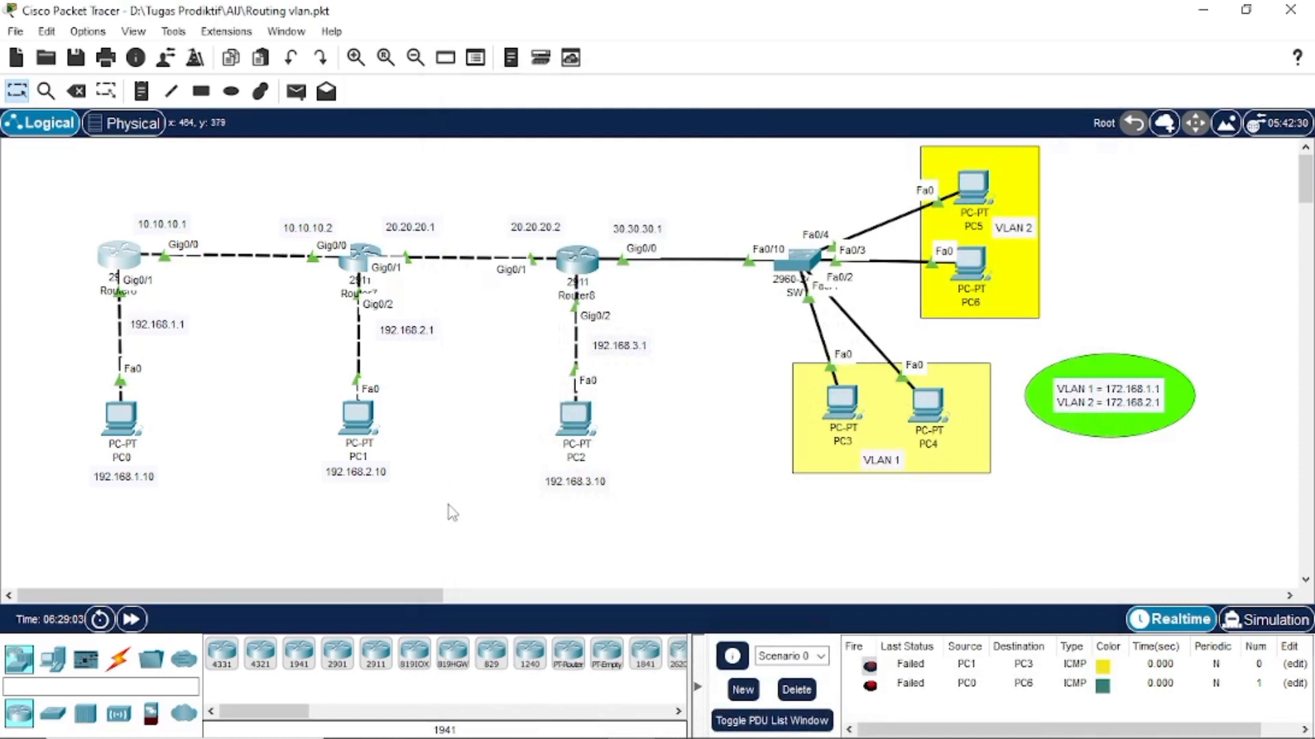
- Exit interface configuration mode on Router8's command line, and close the router's window
click(580, 254)
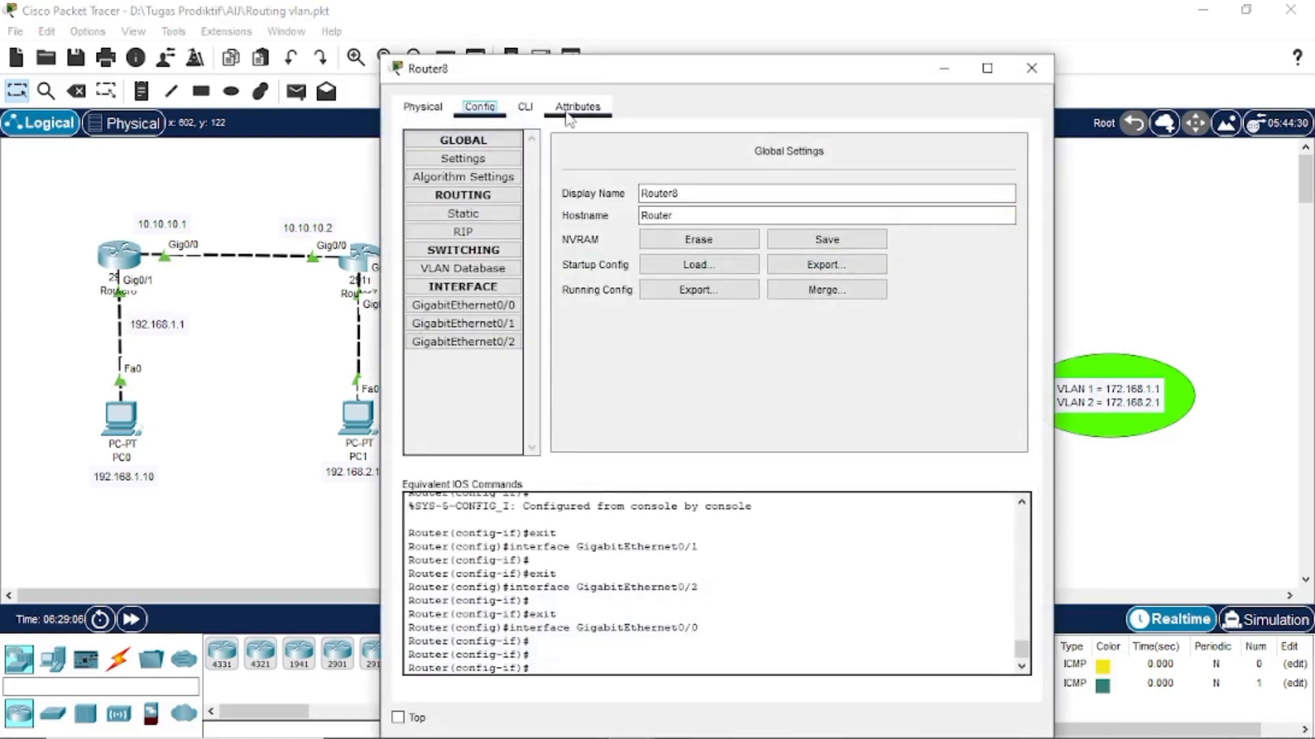
click(526, 106)
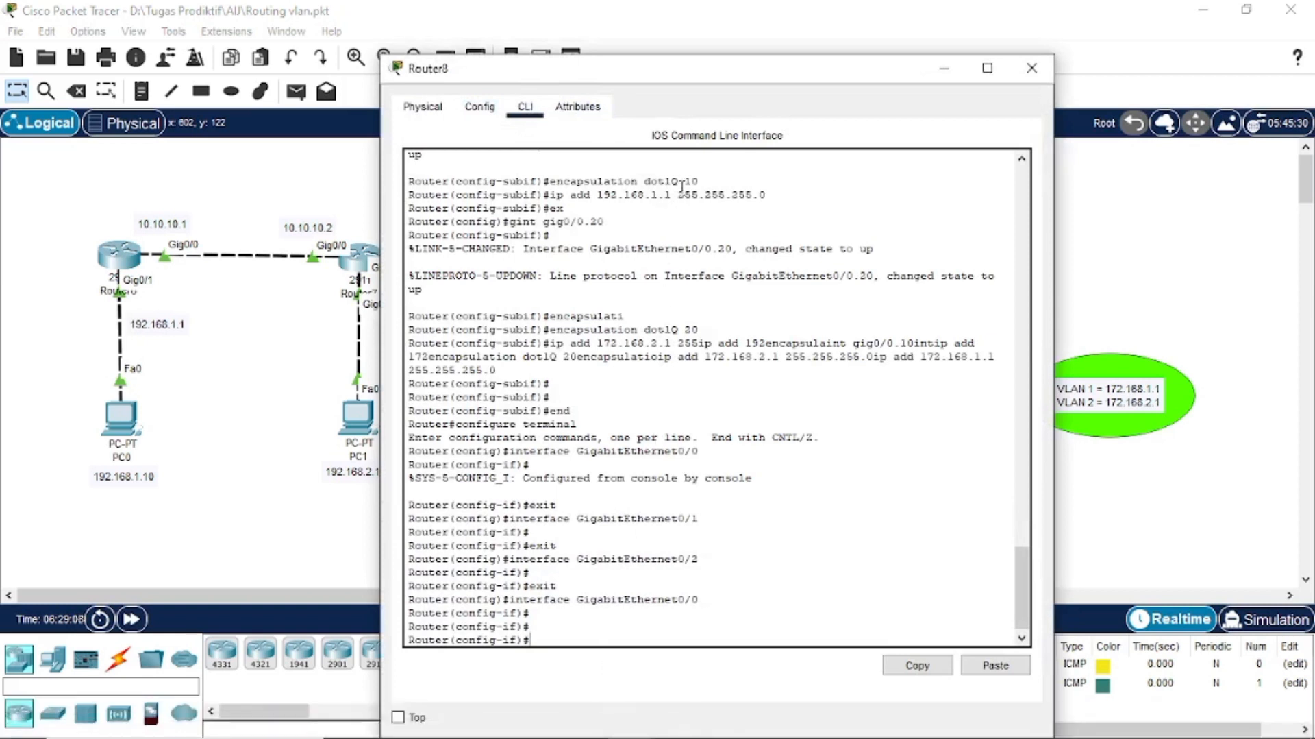
drag(729, 89, 1008, 72)
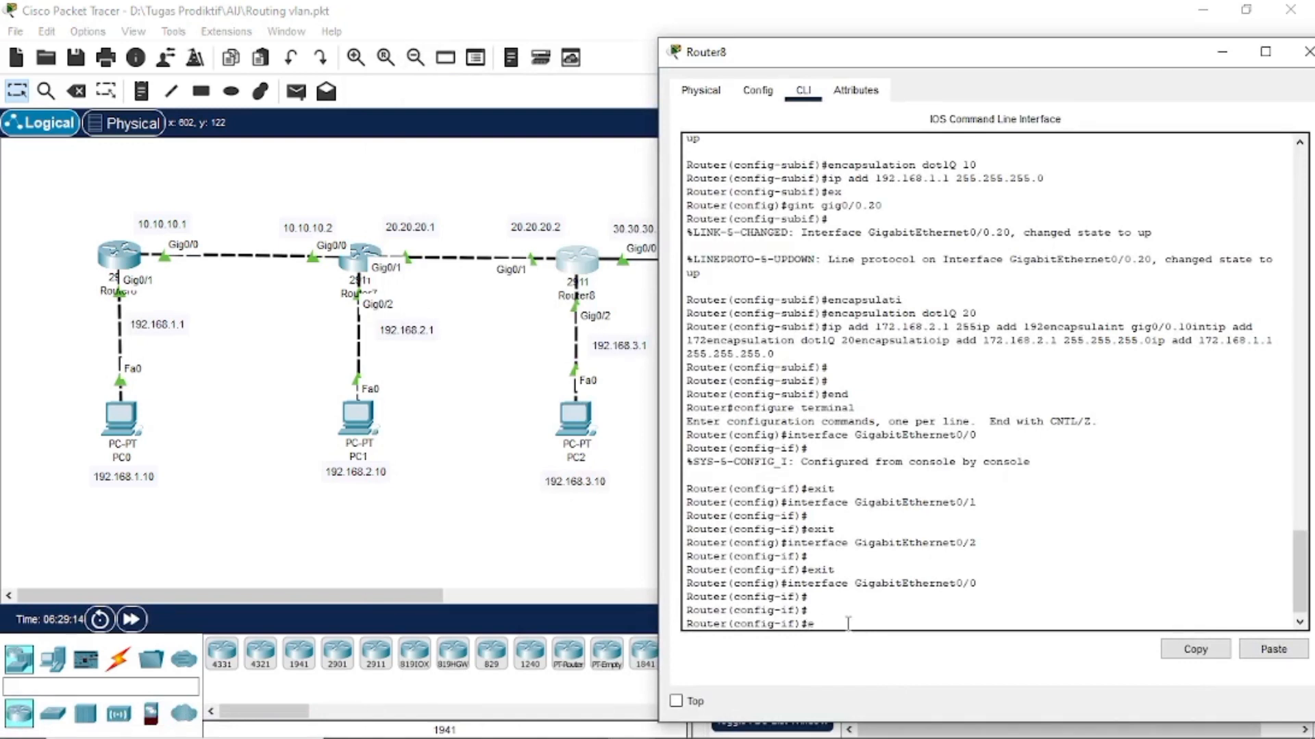
text(x)
key(Return)
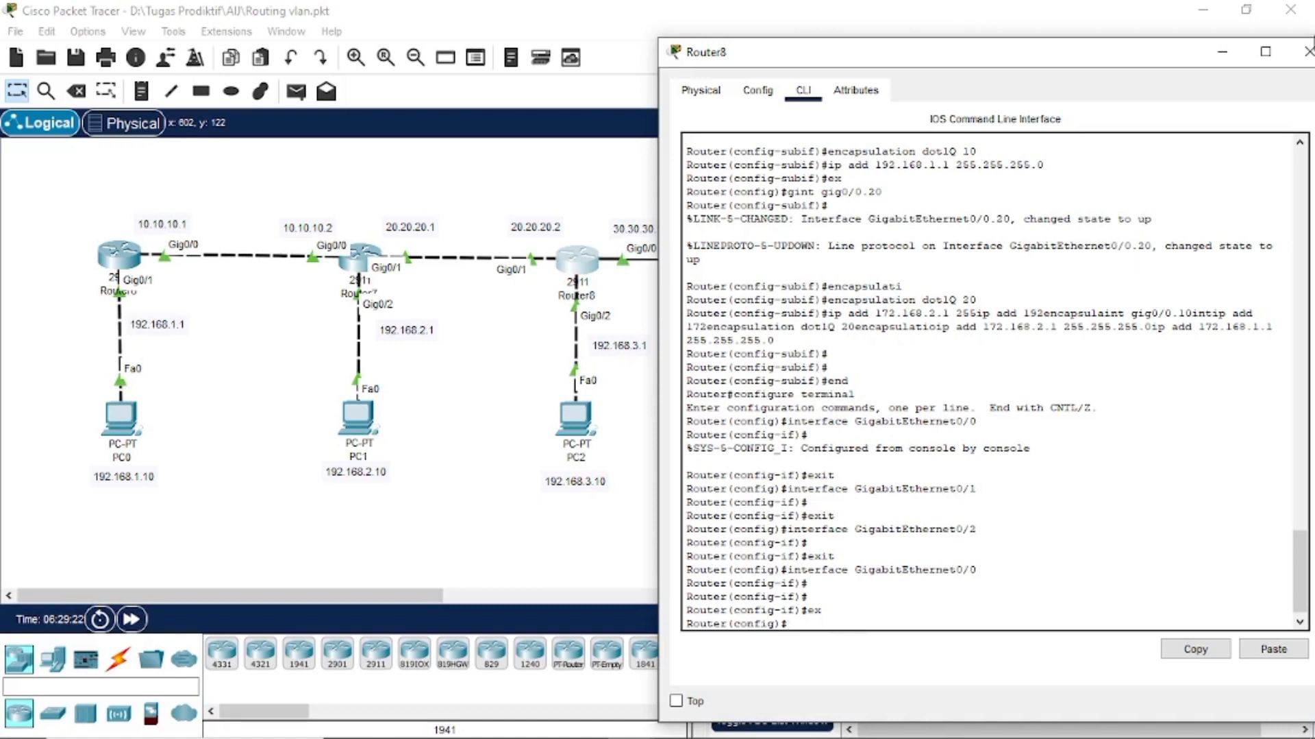
click(1307, 52)
- Delete the scenario's existing PDUs, send a simple PDU from PC0 to PC3, and fire it again
click(296, 91)
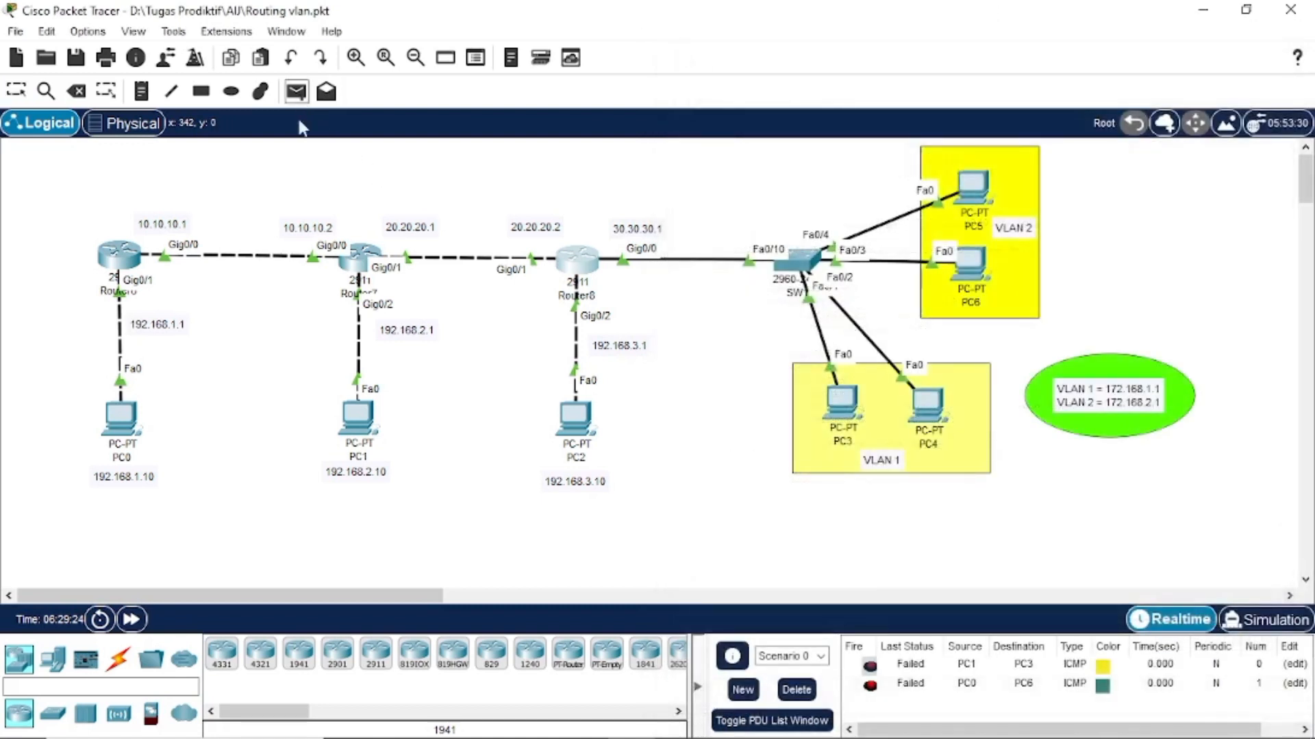
click(124, 419)
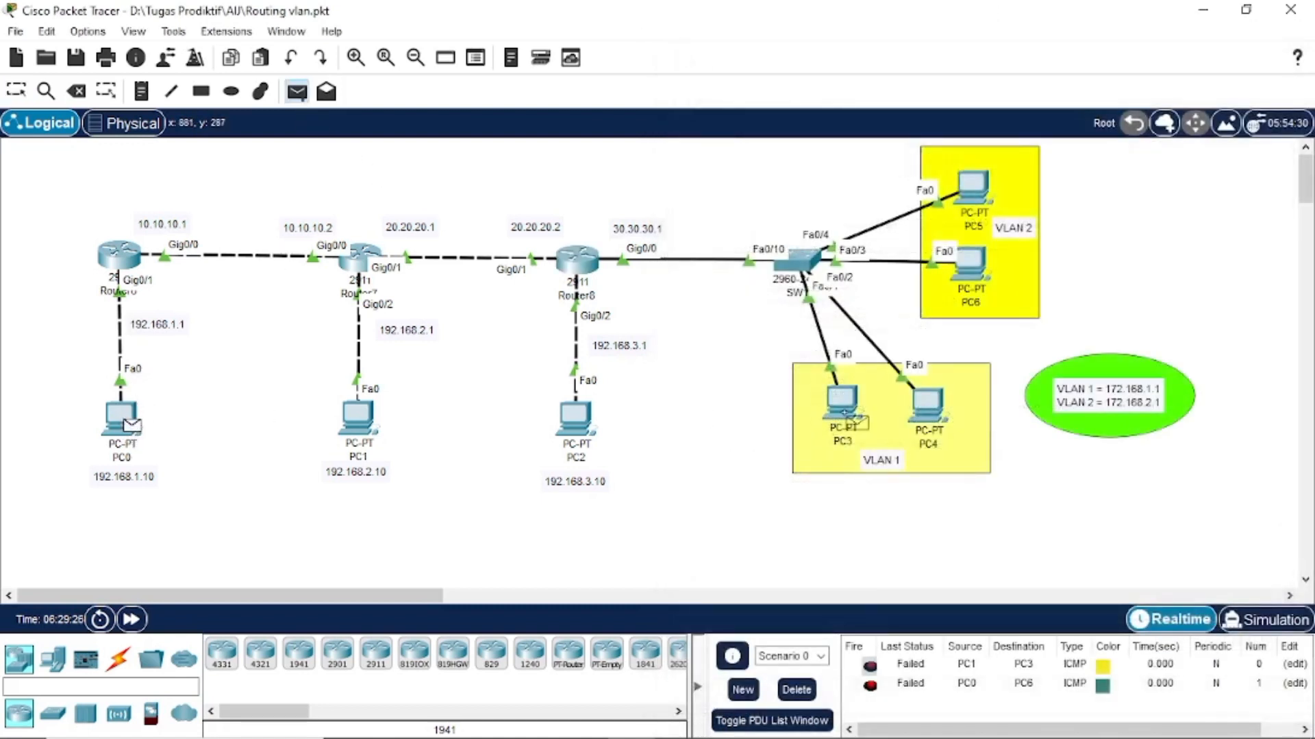
click(797, 688)
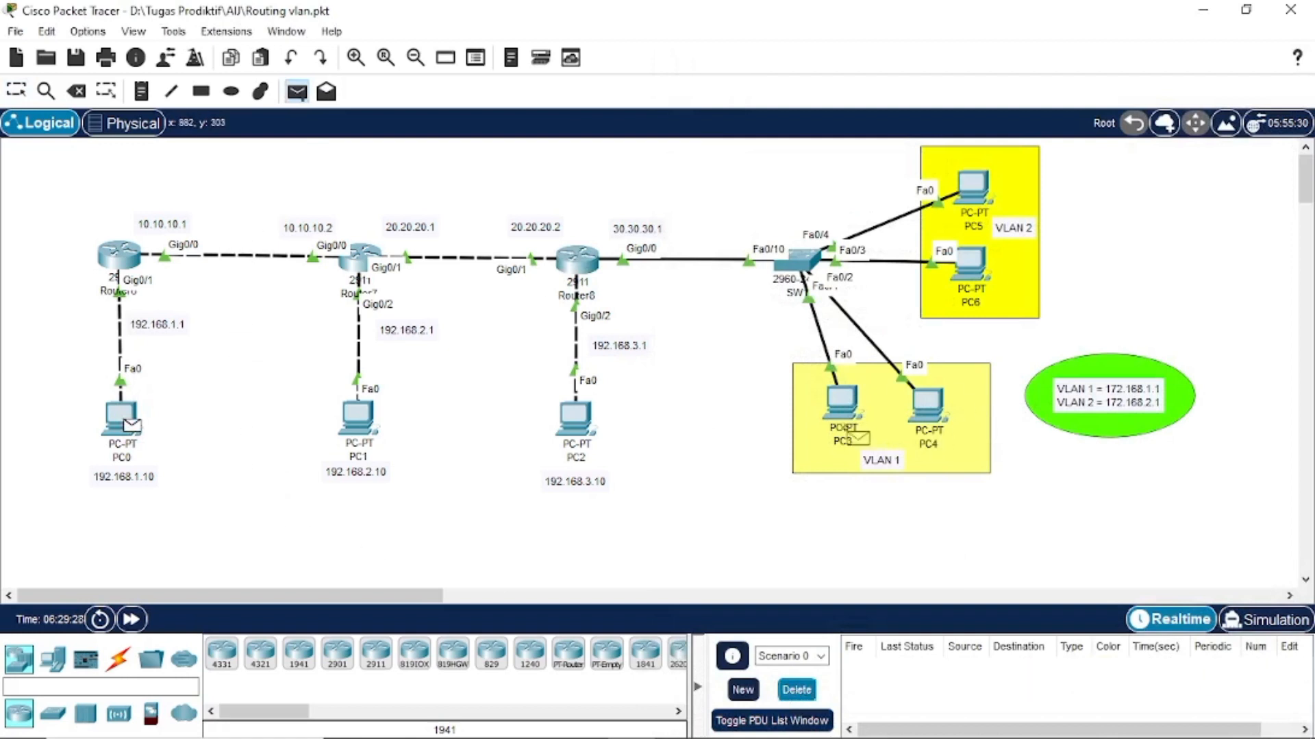
click(843, 408)
double_click(871, 666)
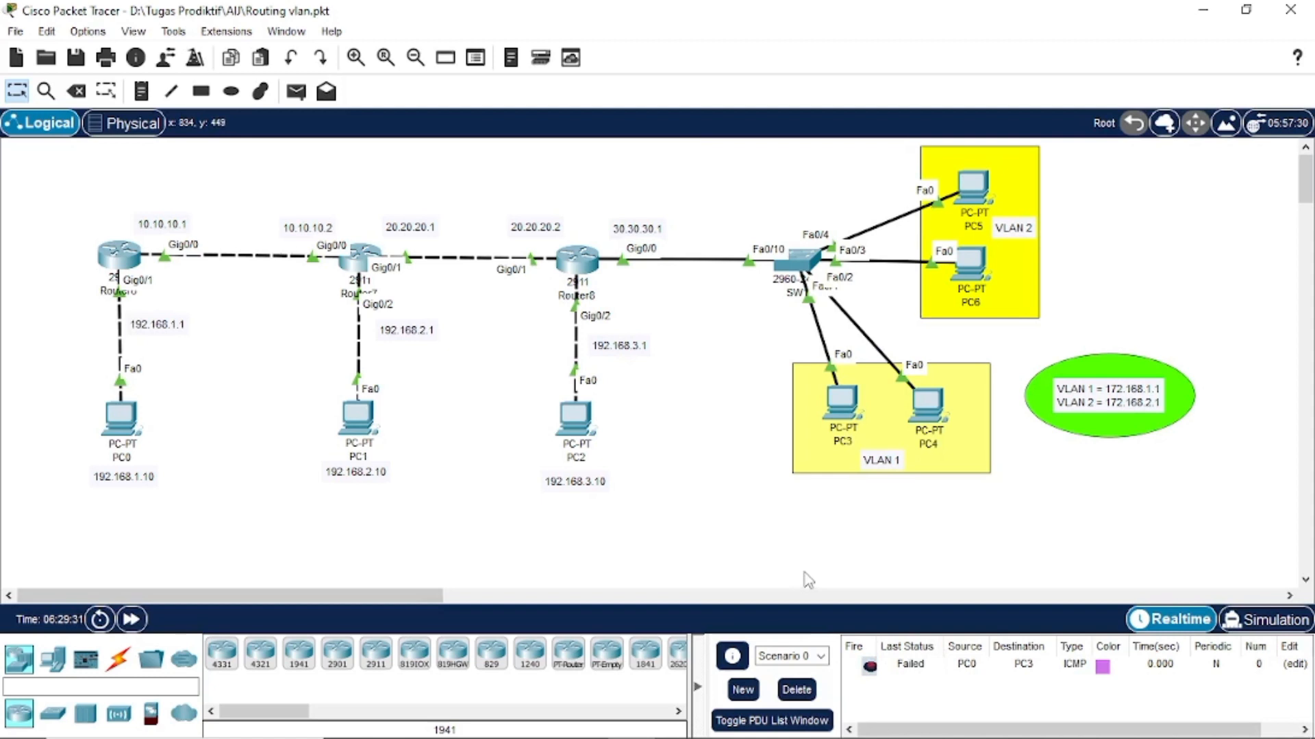
click(568, 267)
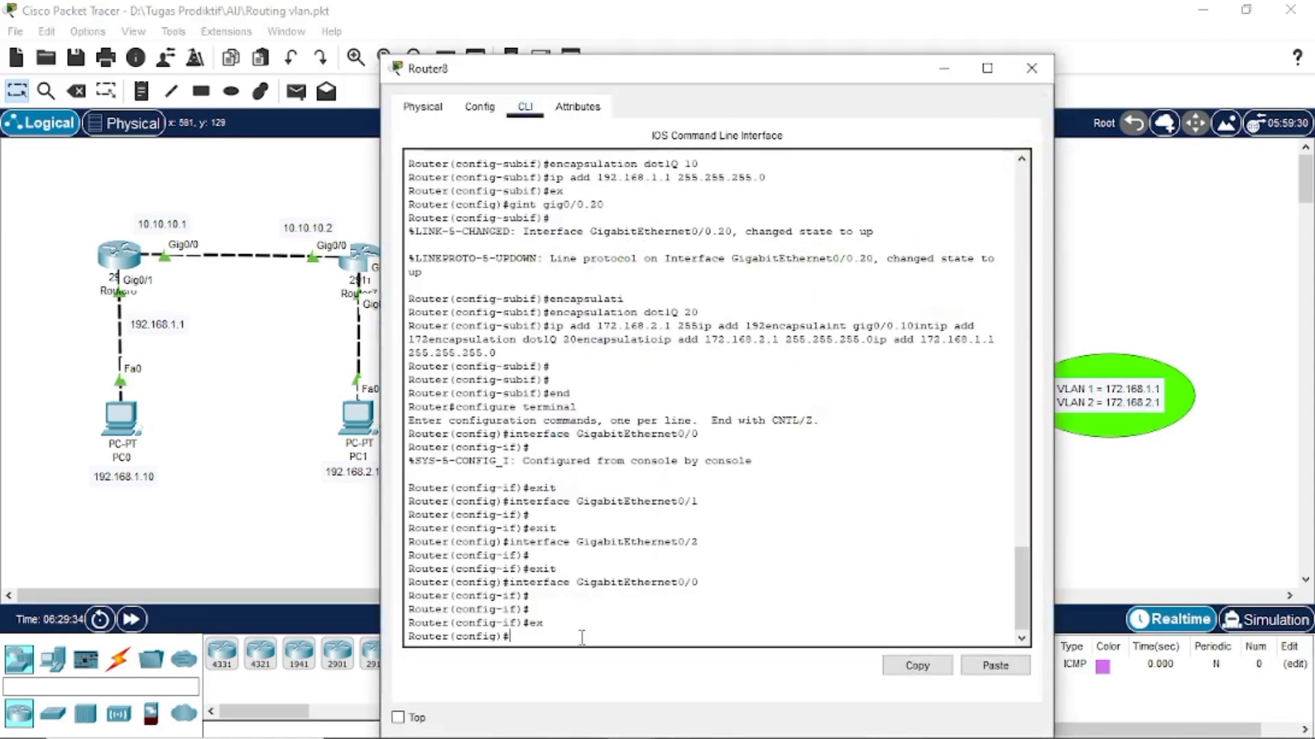
drag(704, 79, 1044, 32)
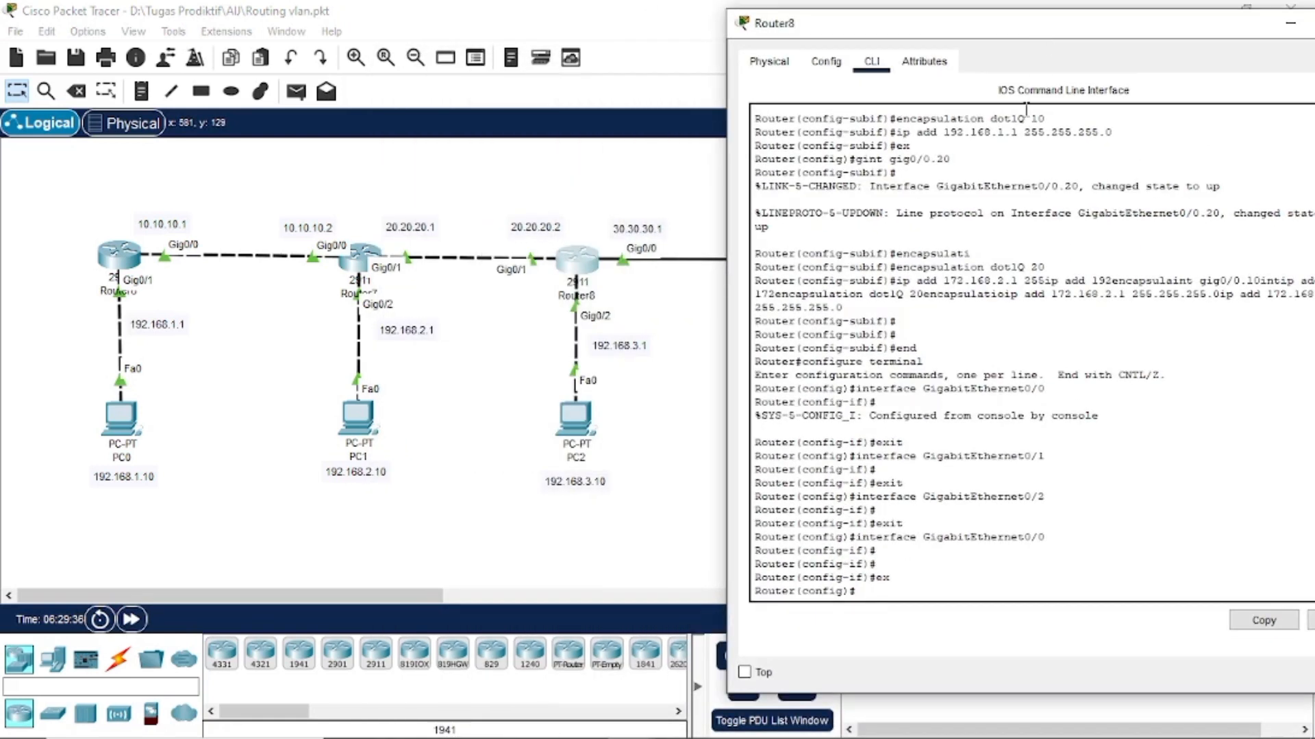
drag(1195, 35, 957, 33)
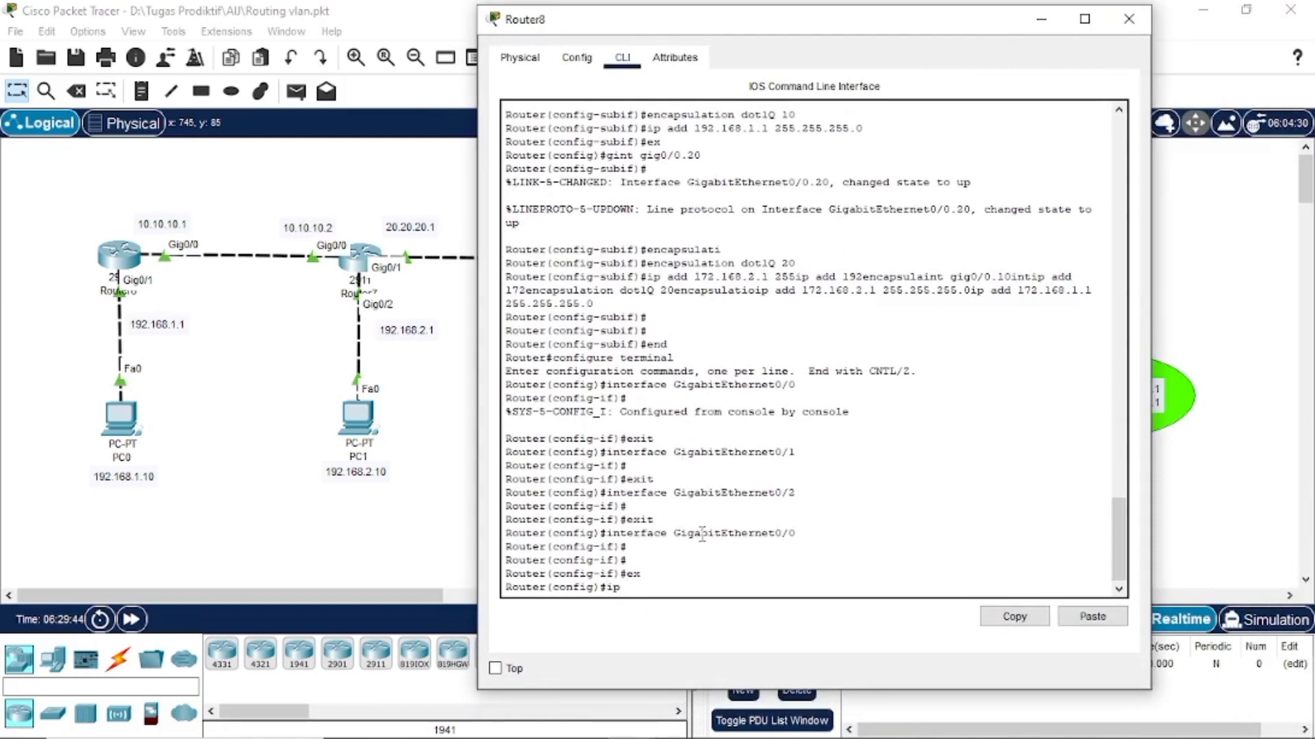
click(1129, 18)
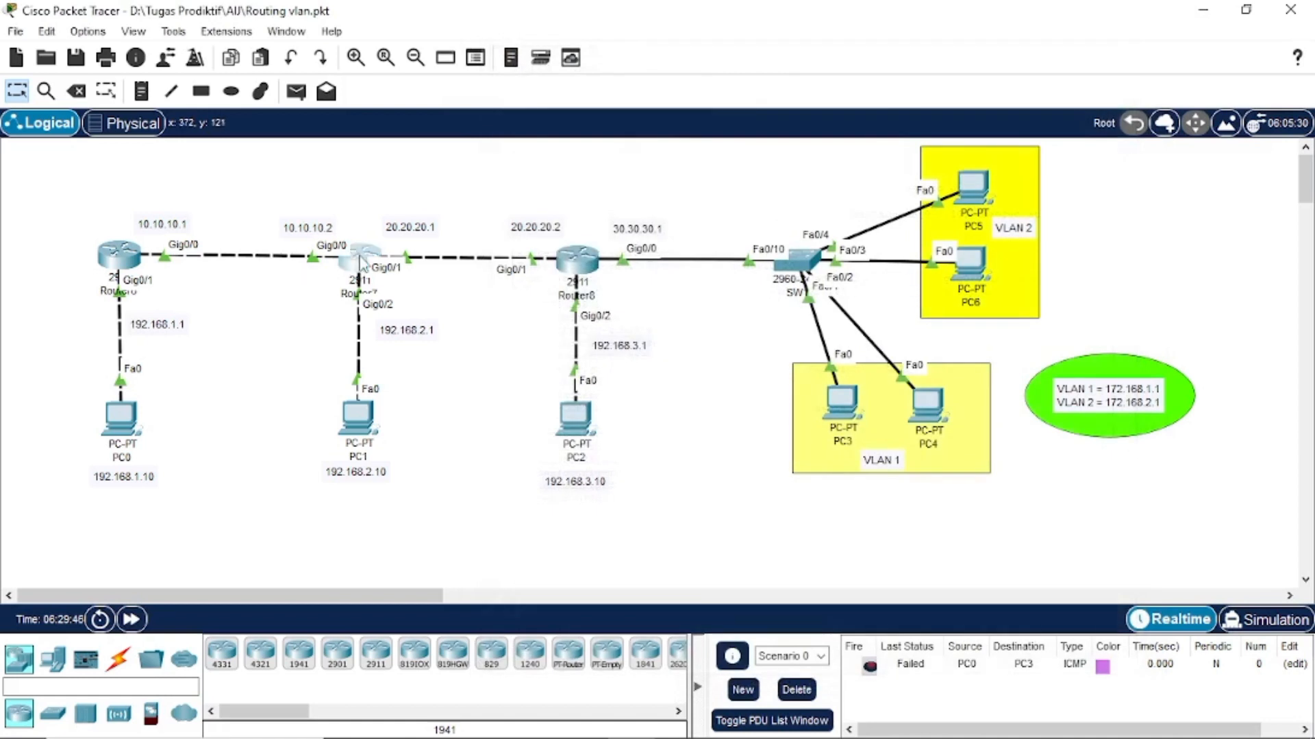
click(360, 262)
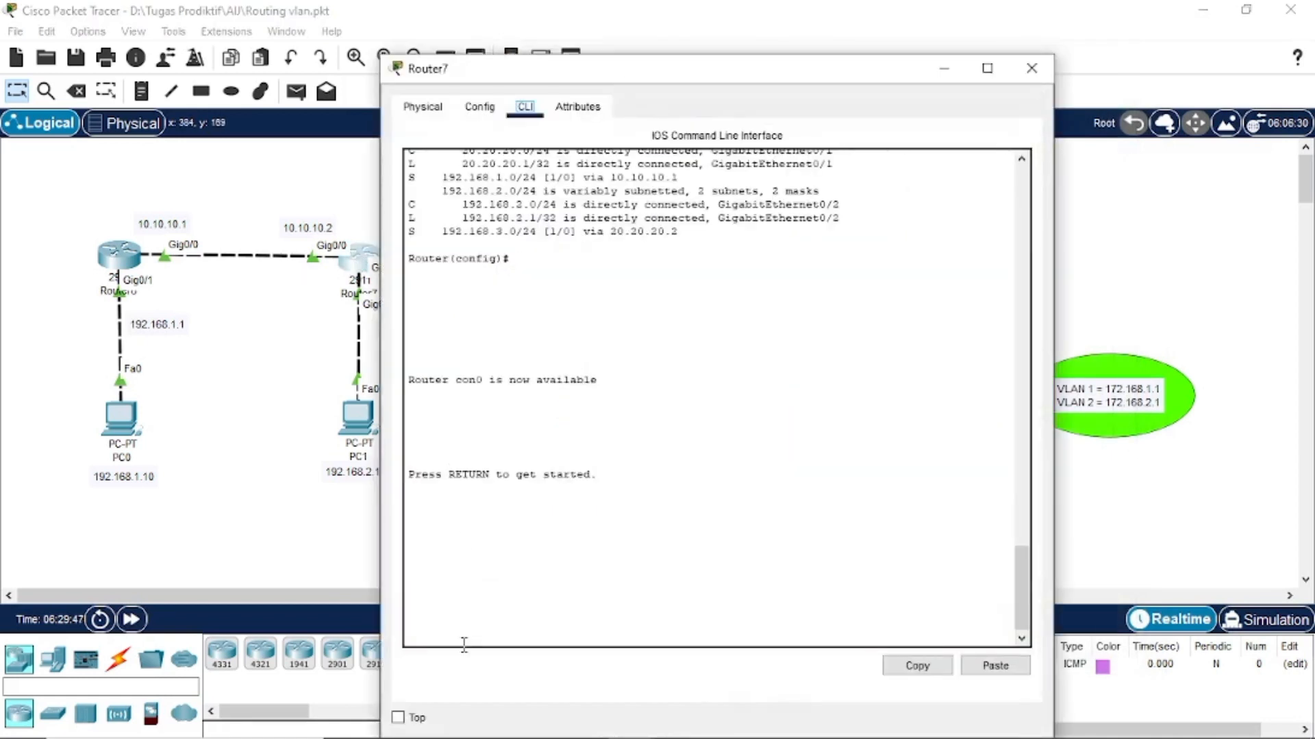
drag(651, 69, 1048, 130)
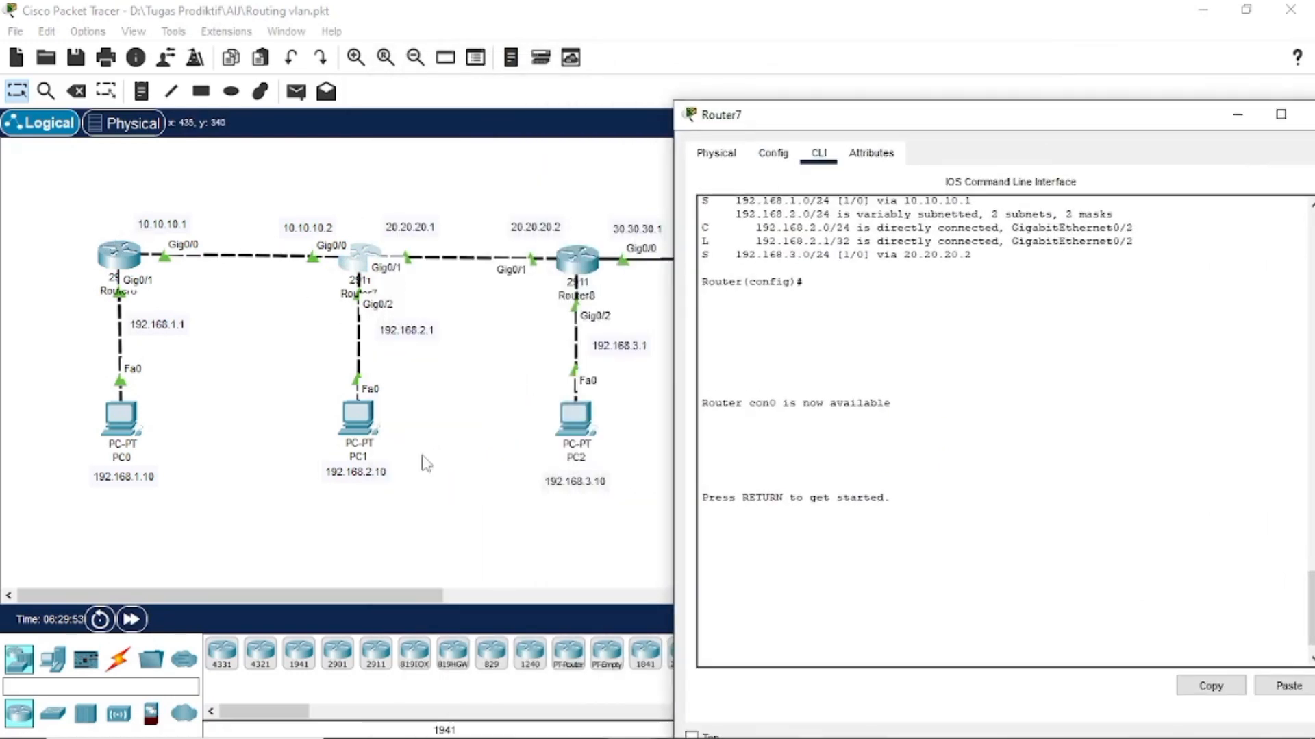
drag(831, 122, 1186, 317)
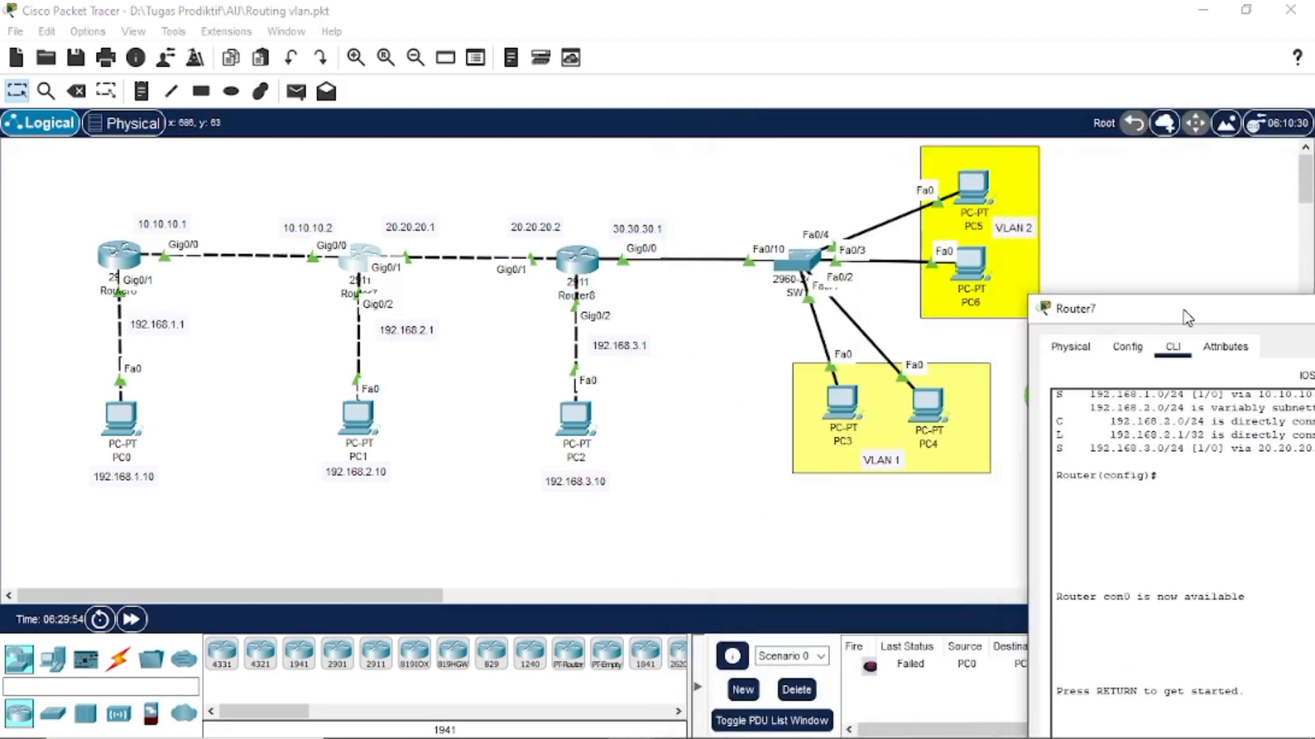
drag(499, 186, 734, 267)
drag(728, 170, 1199, 552)
click(637, 511)
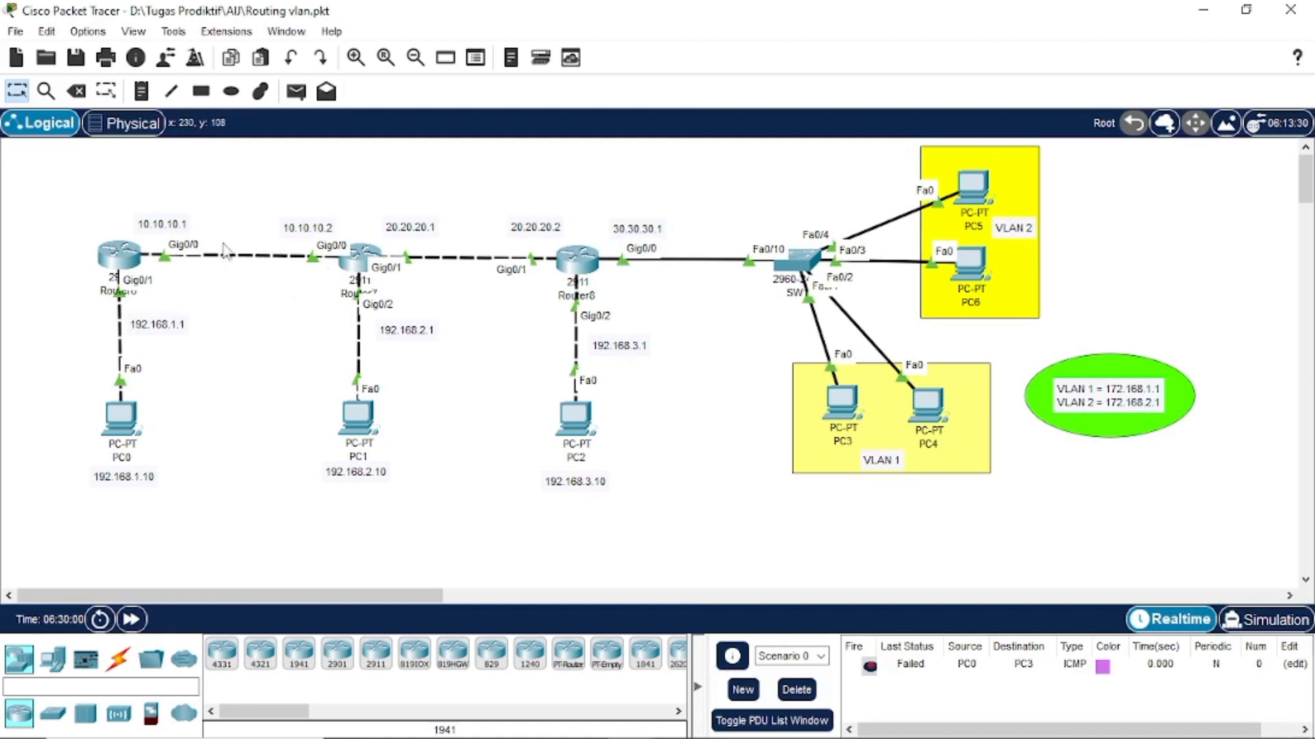
- Add a static route on Router7 to 172.168.1.0 with mask 255.255.255.0 via 20.20.20.2
click(365, 266)
drag(1157, 316, 694, 60)
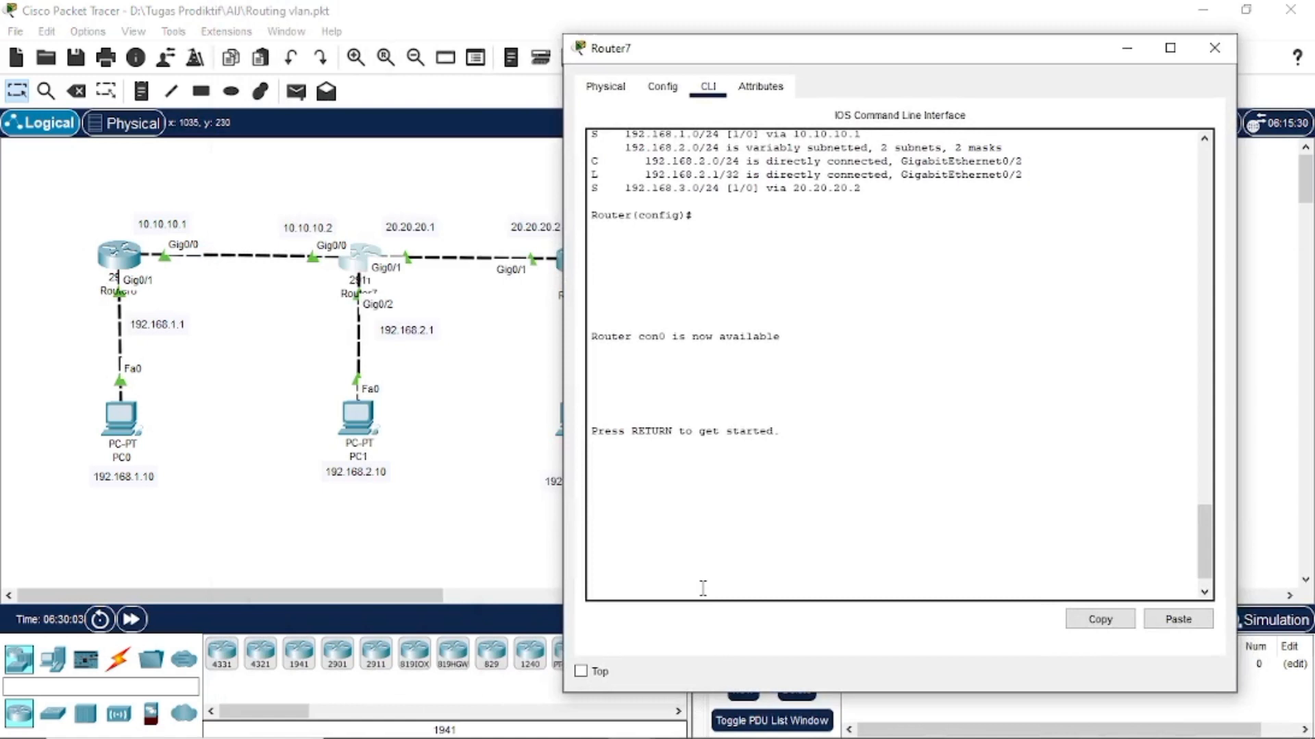
key(Return)
key(Return)
key(Return)
text(conf t)
key(Return)
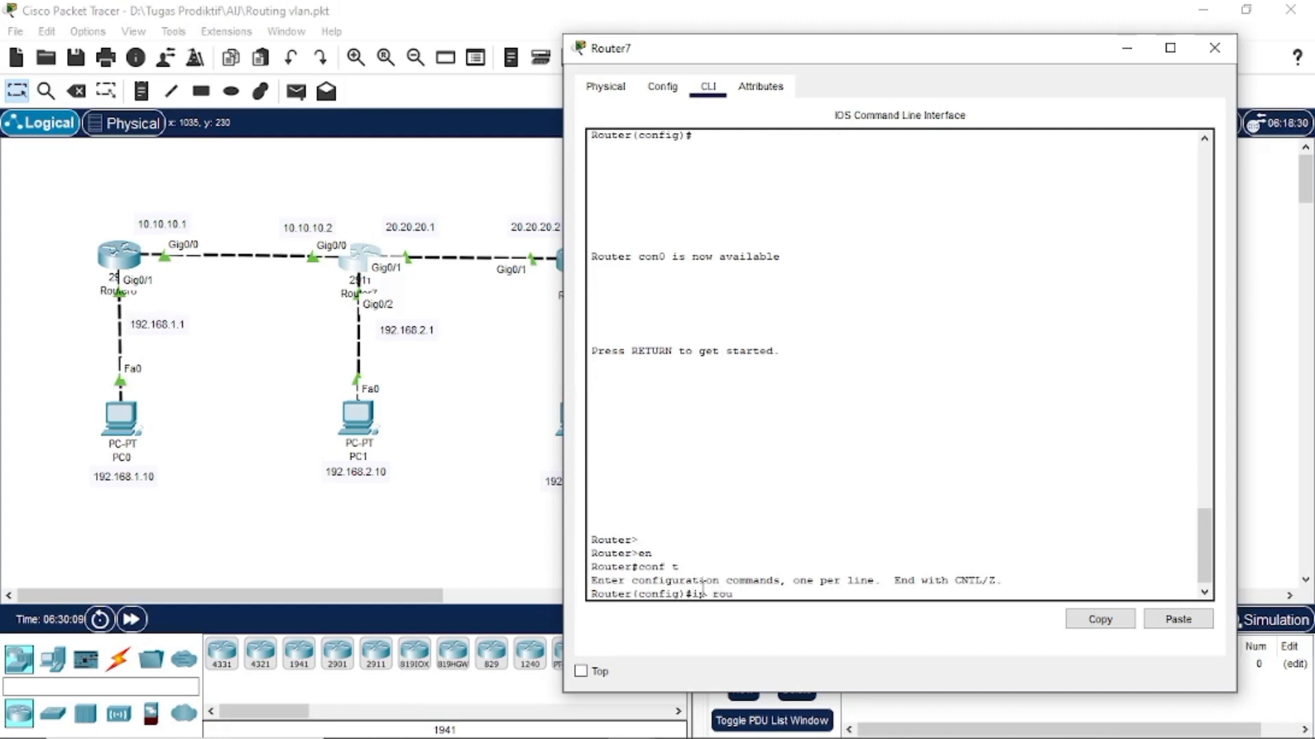
text(ip route 172)
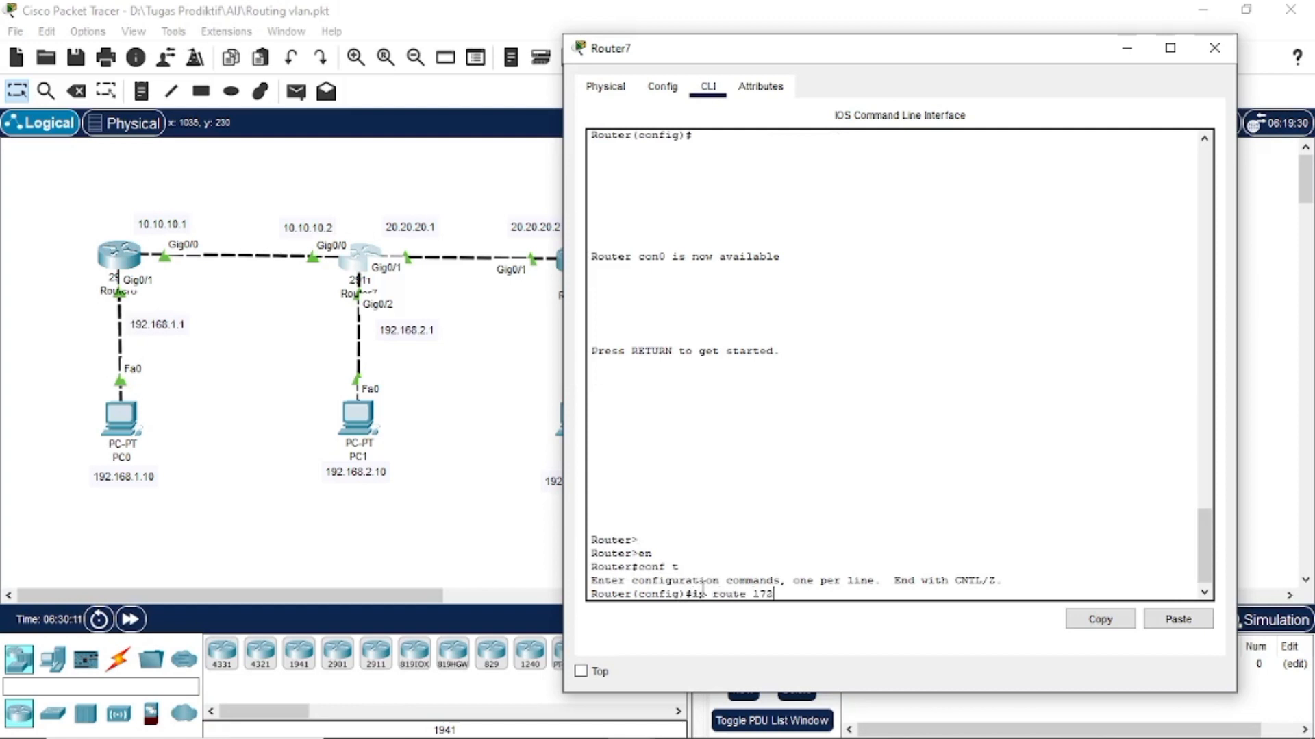
text(.168.1.0 255.255.255.0)
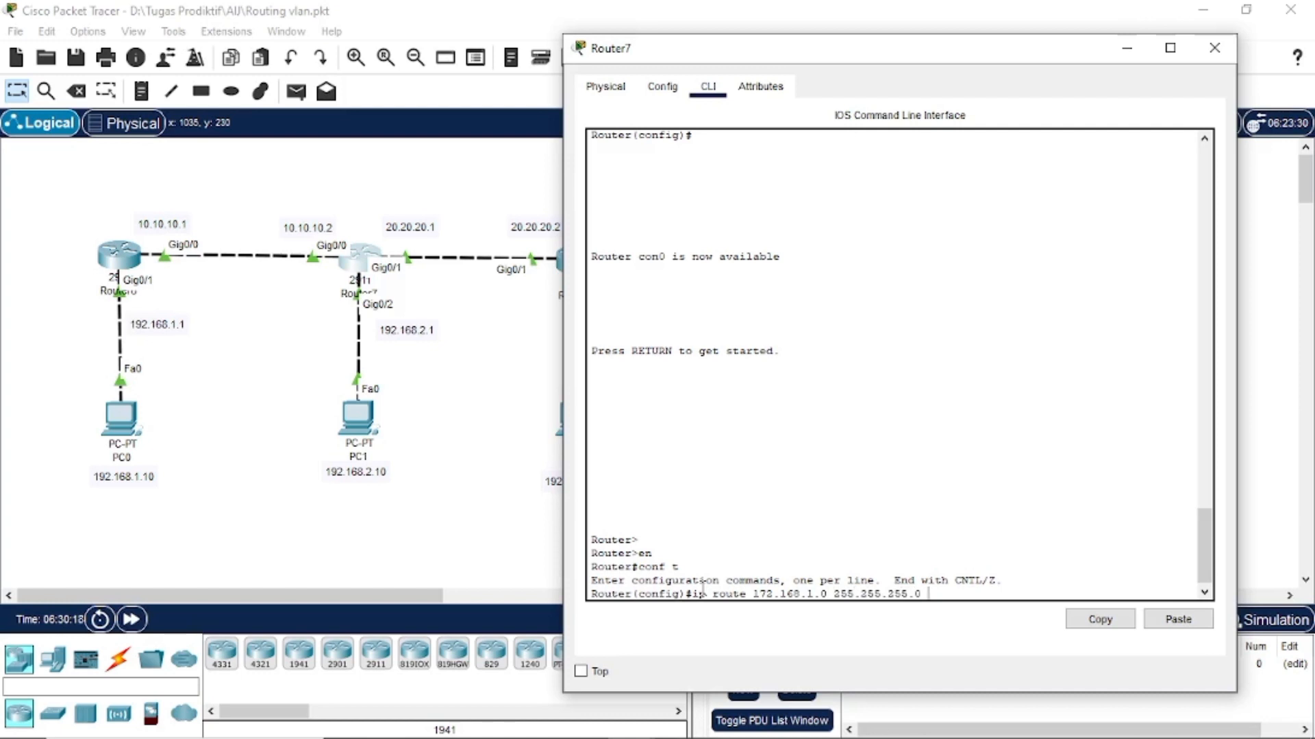
drag(740, 53, 795, 56)
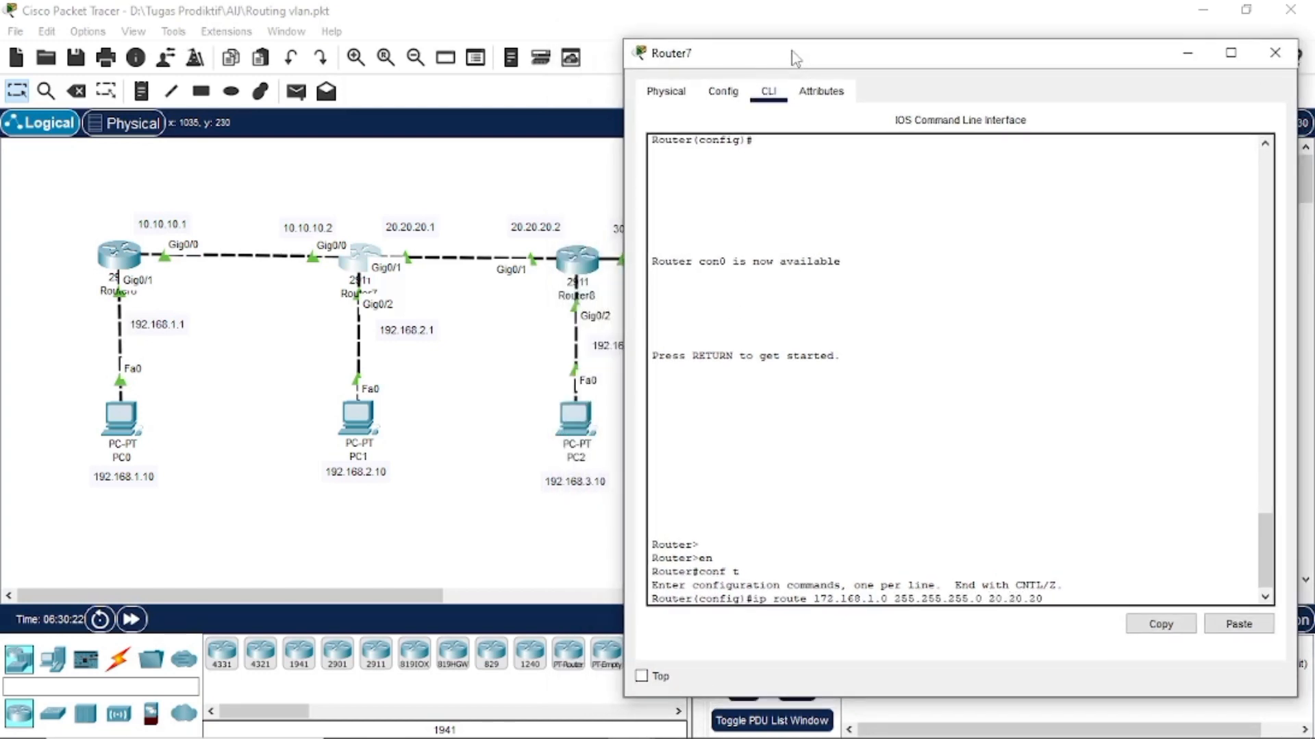
key(Return)
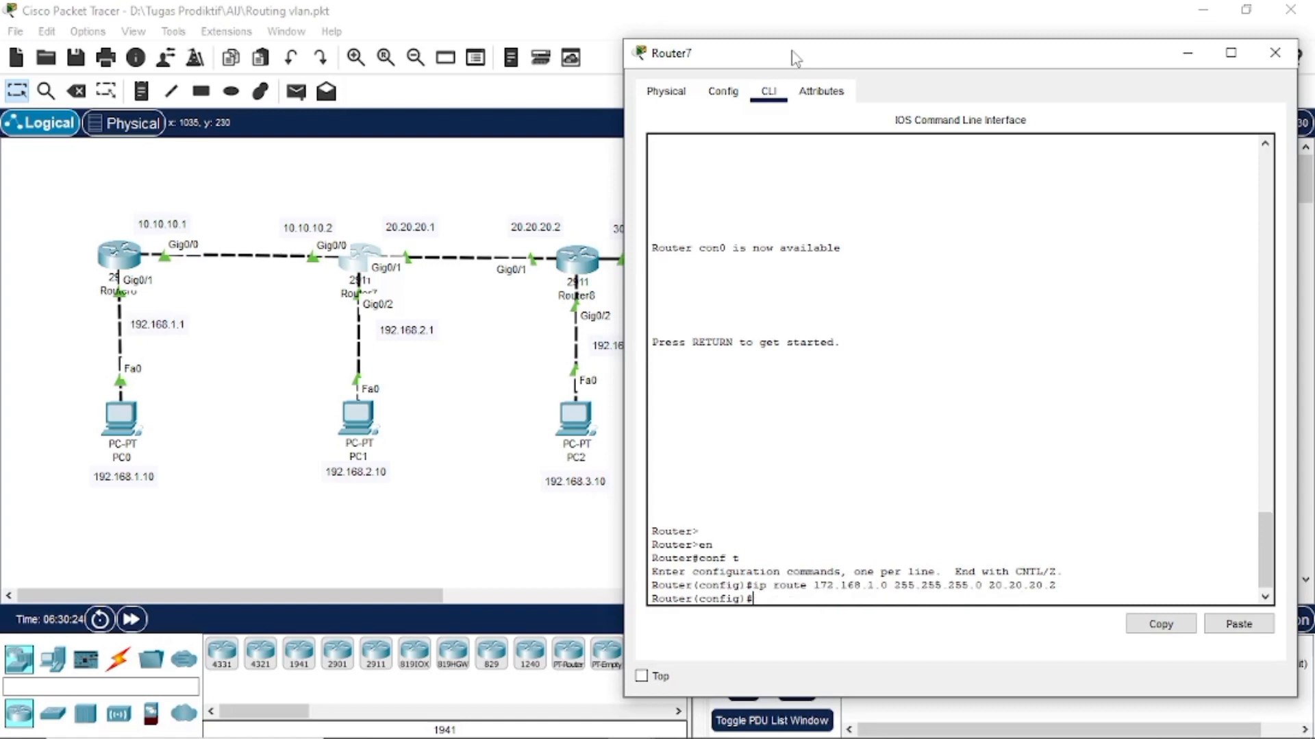
- Add a static route on Router7 to 172.168.2.0 with mask 255.255.255.0 via 20.20.20.2, and close the router's window
key(Up)
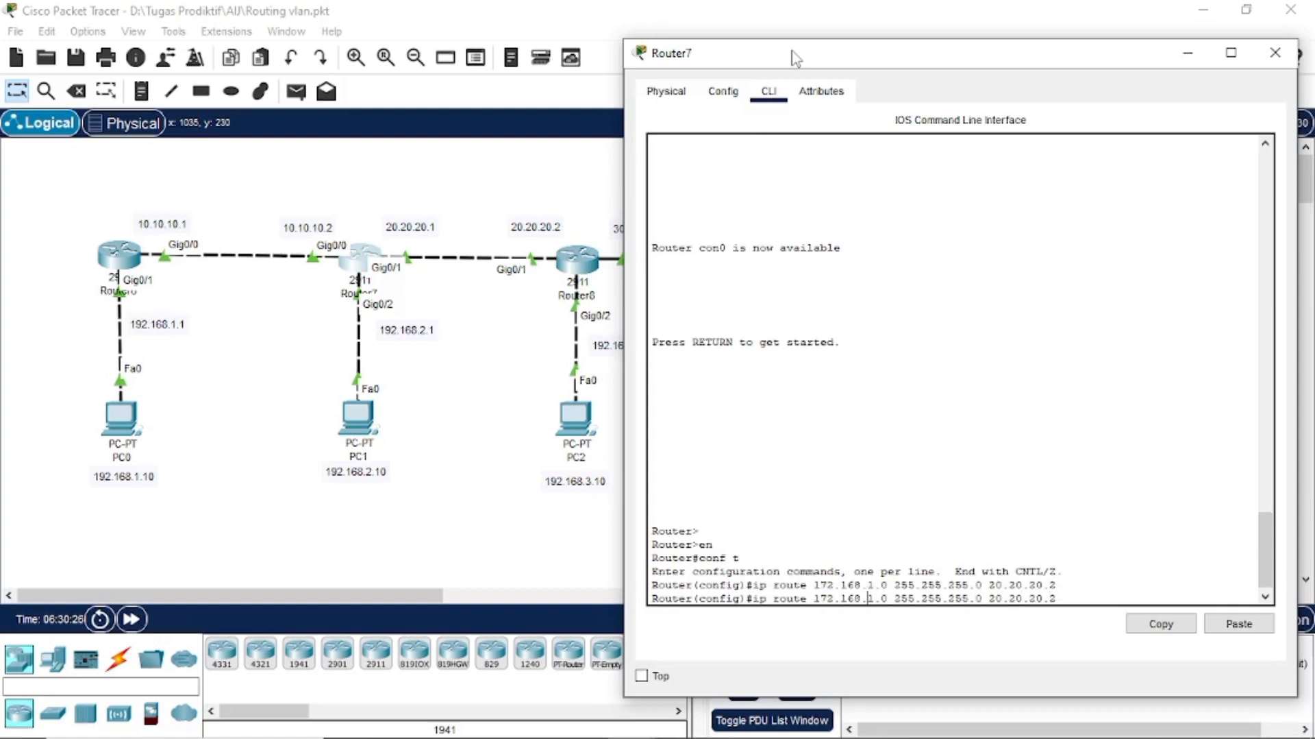
key(BackSpace)
text(2)
key(Return)
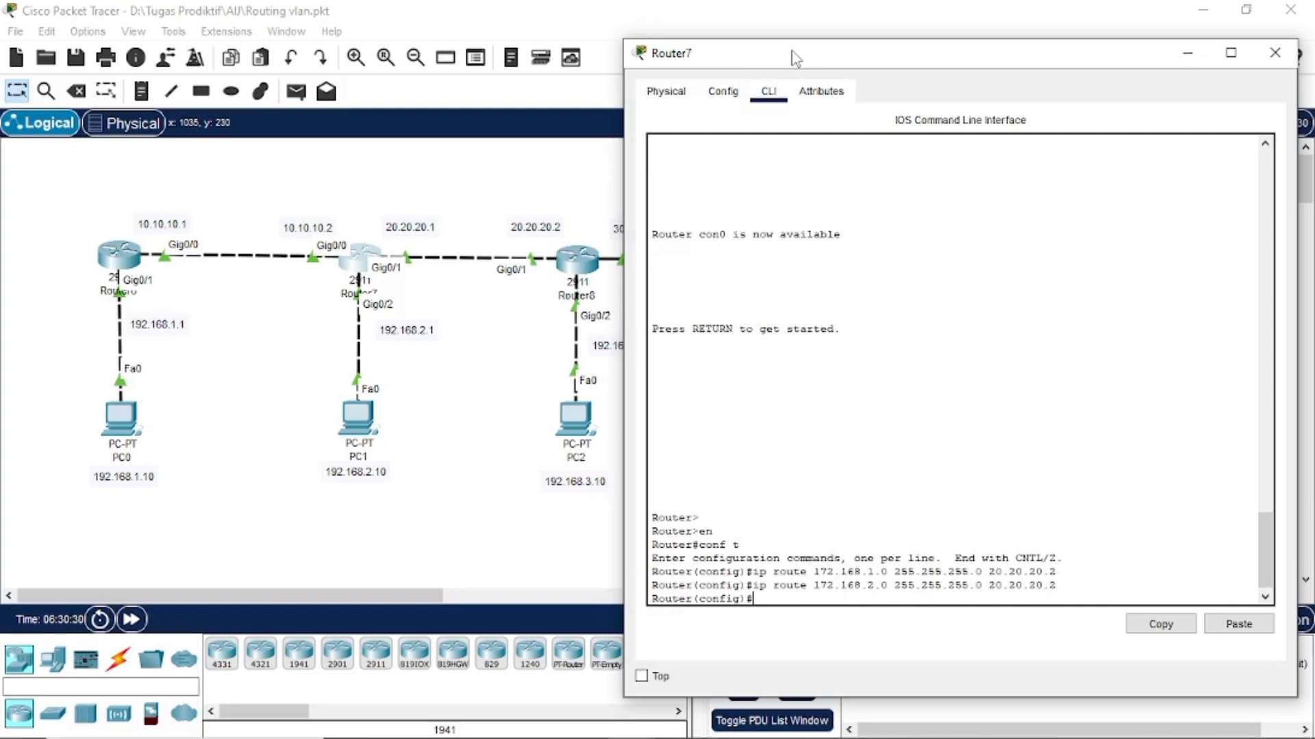
click(1275, 53)
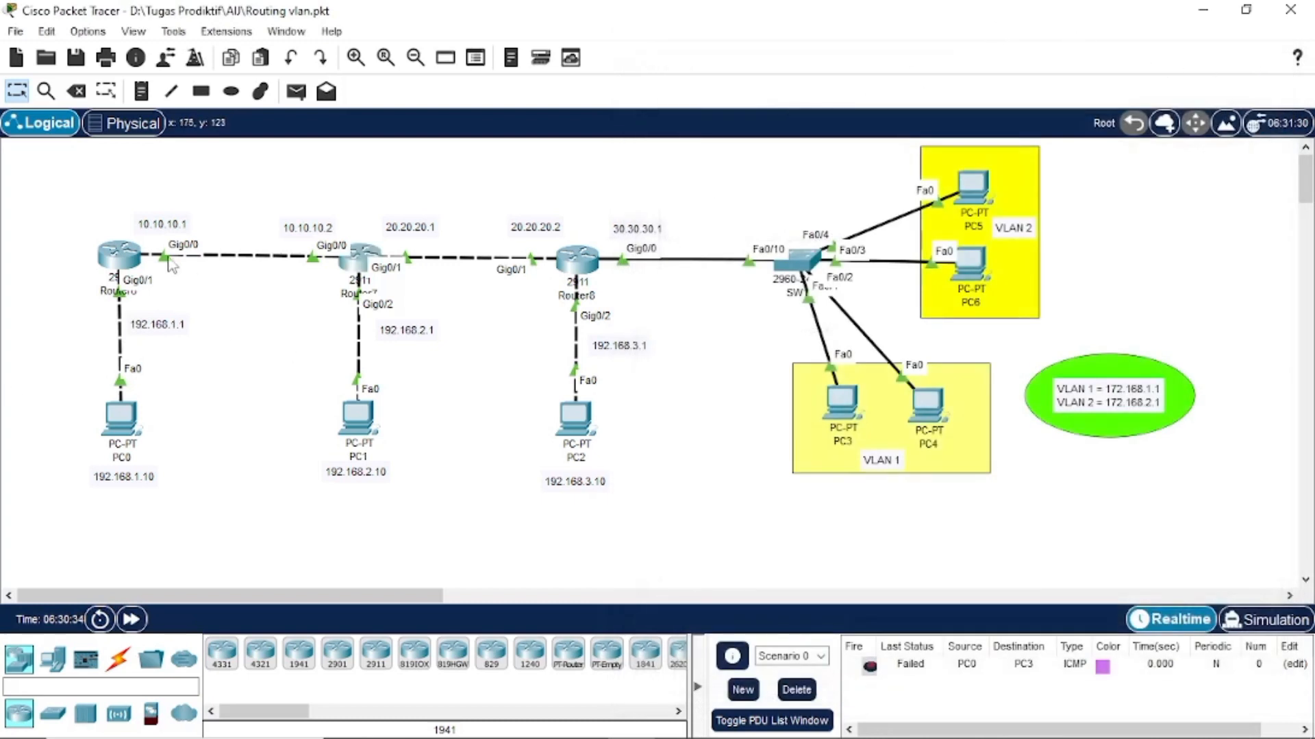
drag(288, 194, 426, 491)
click(426, 490)
drag(475, 180, 1184, 467)
click(1164, 539)
- Send a simple PDU from PC1 to PC3, and delete the scenario's PDUs
click(296, 91)
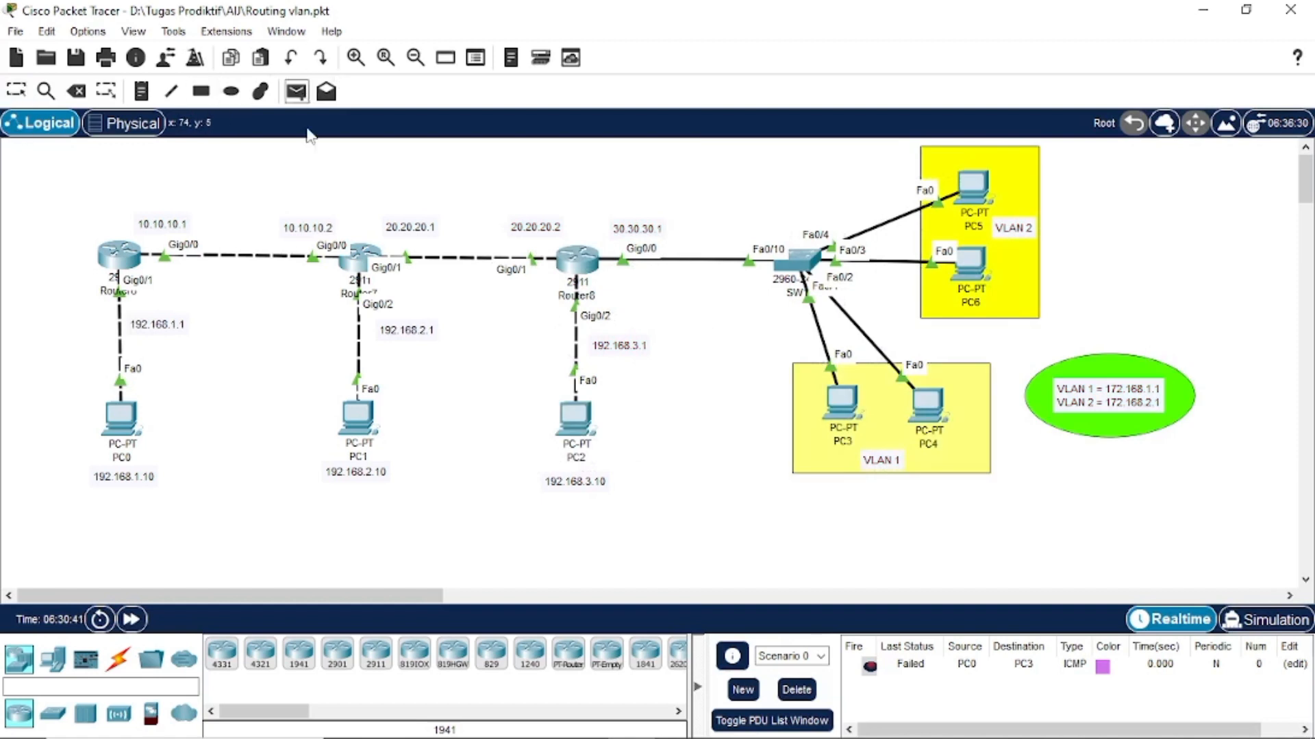
click(365, 426)
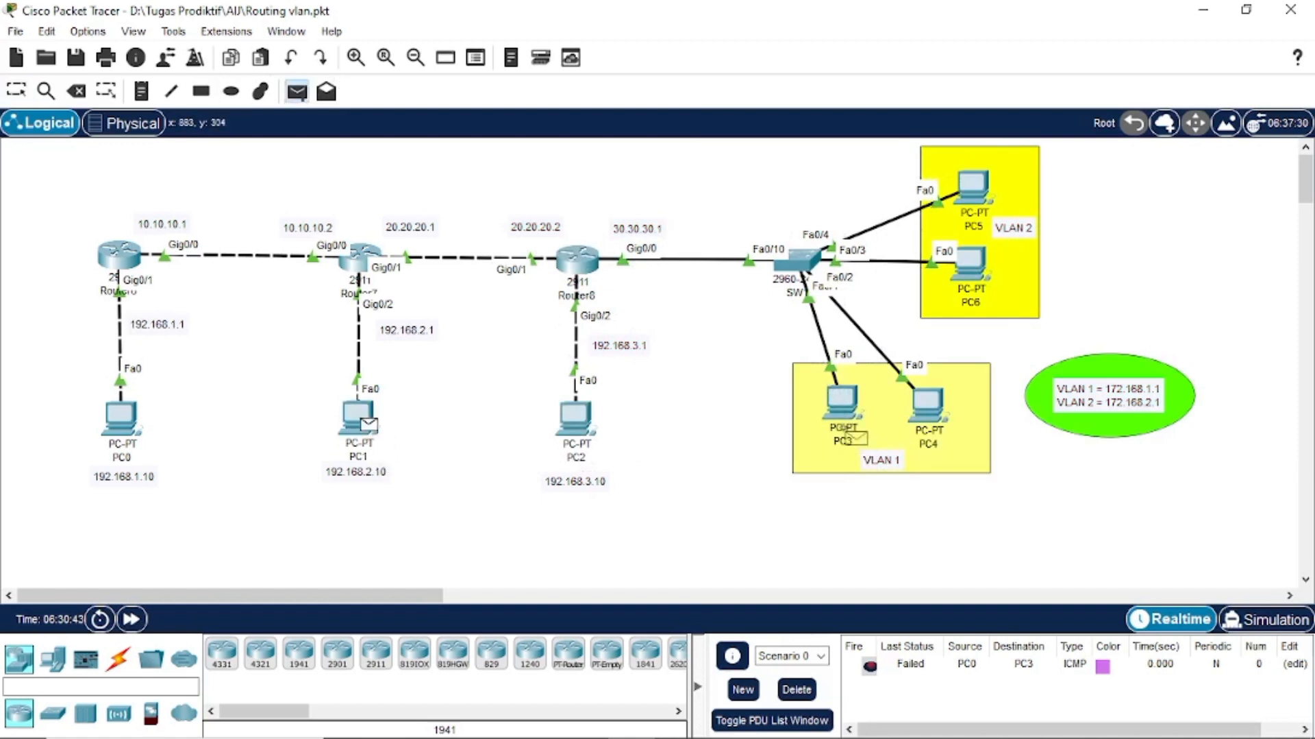
click(840, 399)
click(797, 689)
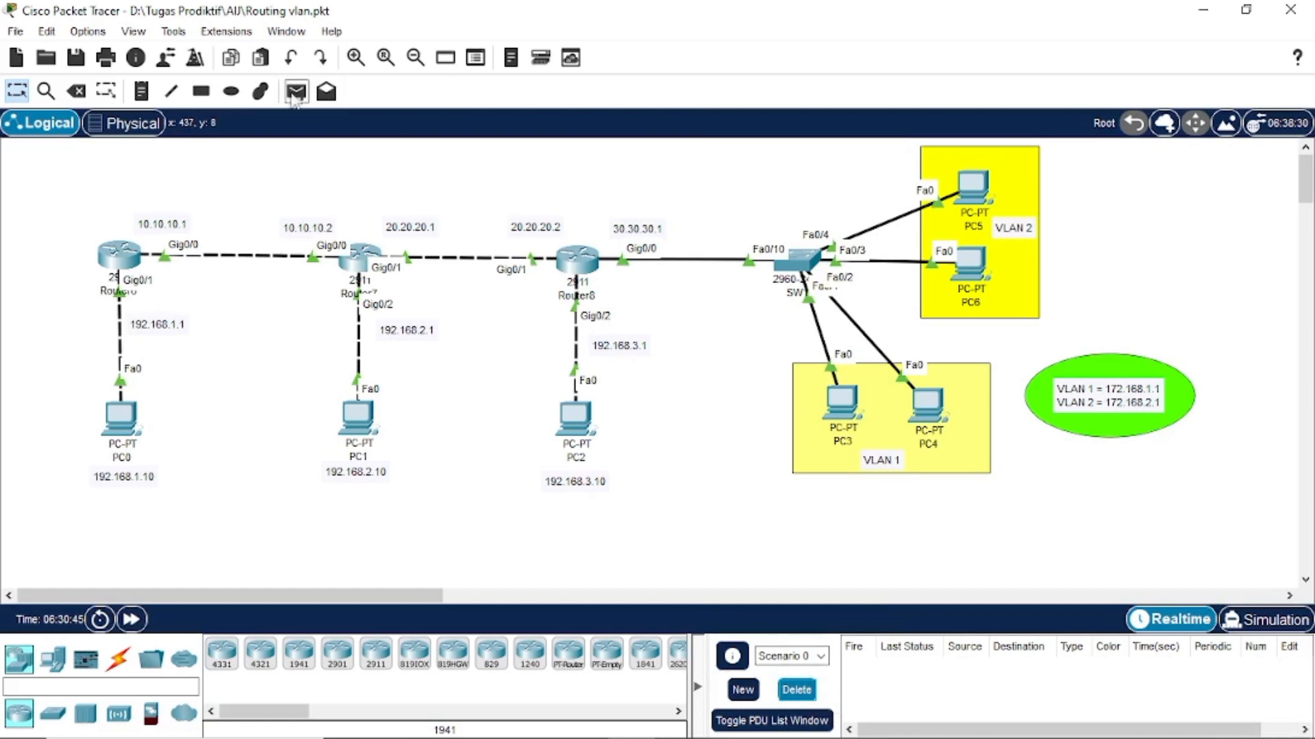
- Send simple PDUs from PC1 to PC6 and from PC1 to PC4, and delete the scenario's PDUs
click(296, 91)
click(370, 429)
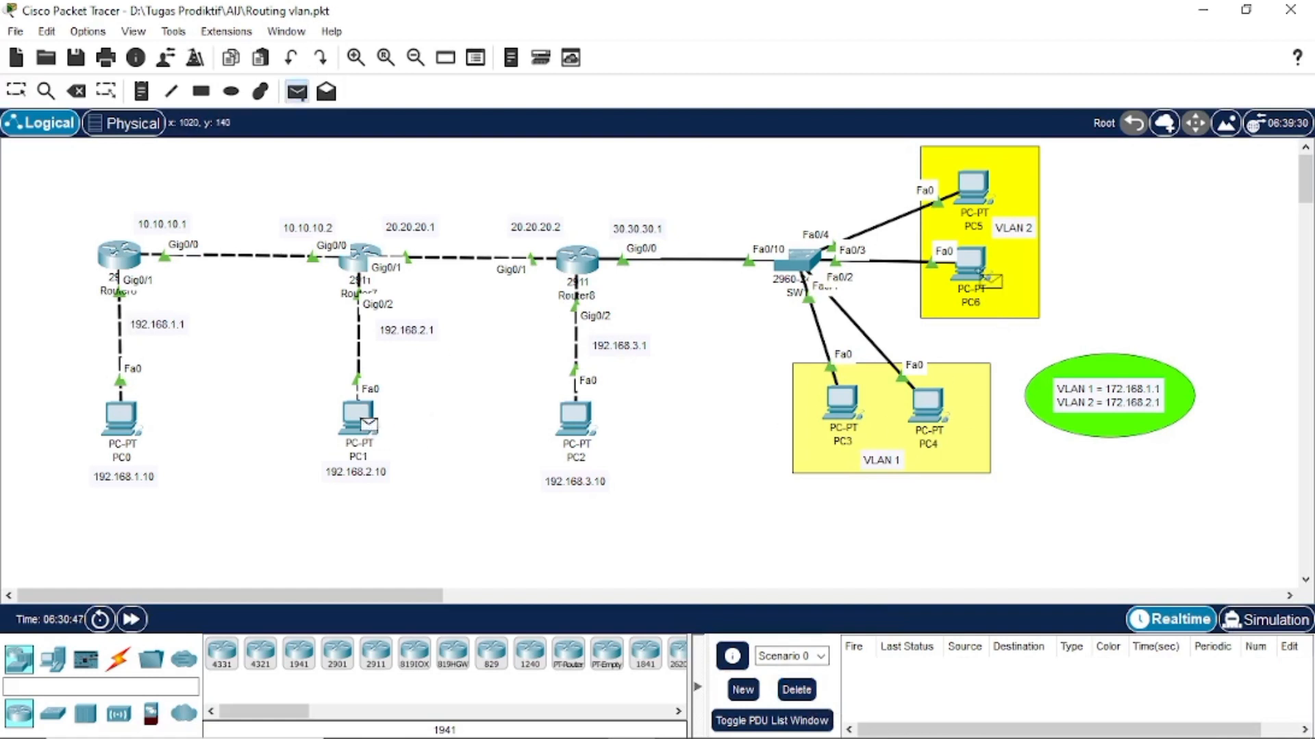
click(960, 252)
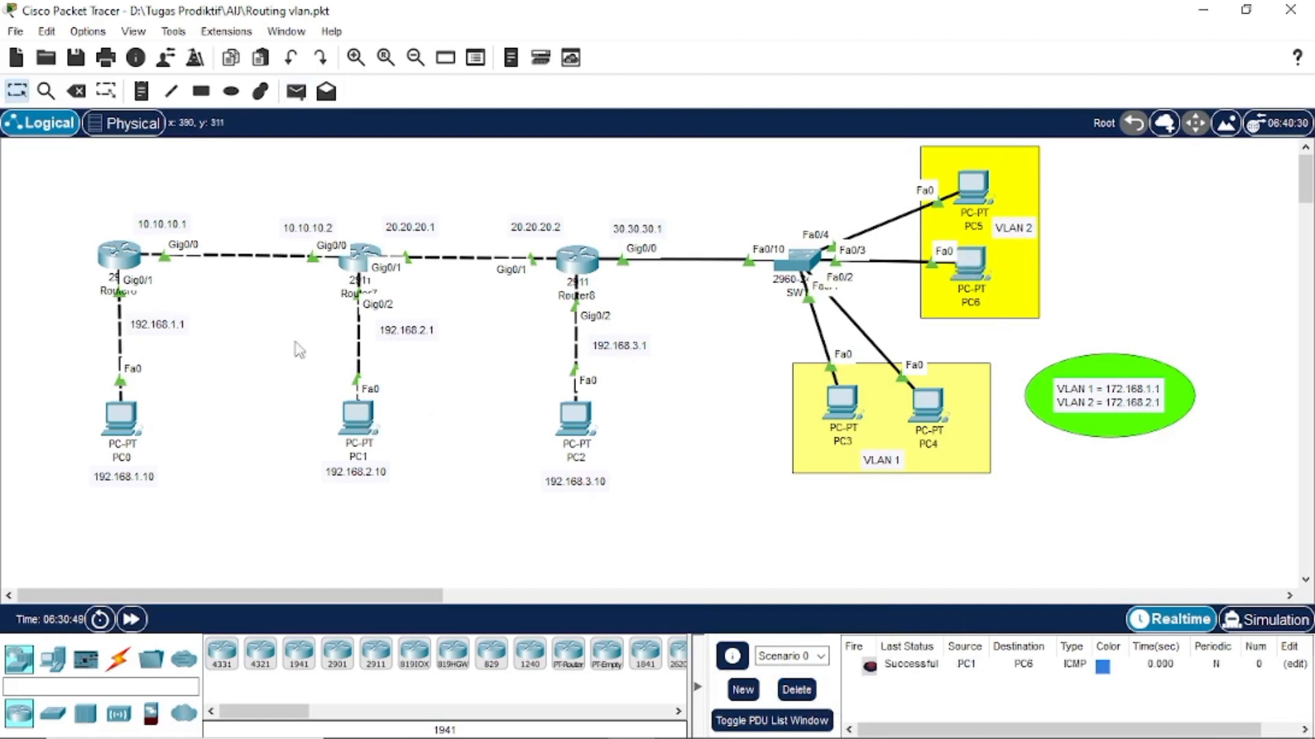
click(296, 91)
click(360, 421)
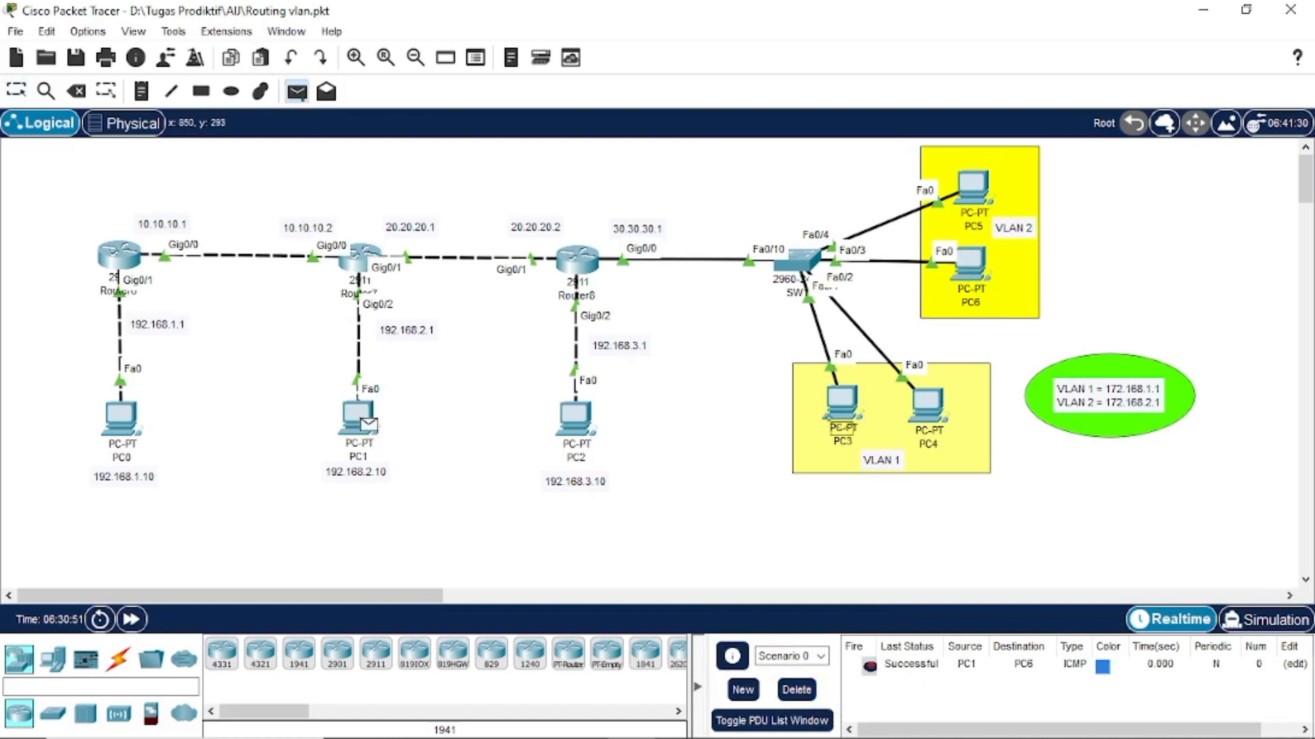
click(928, 408)
click(796, 689)
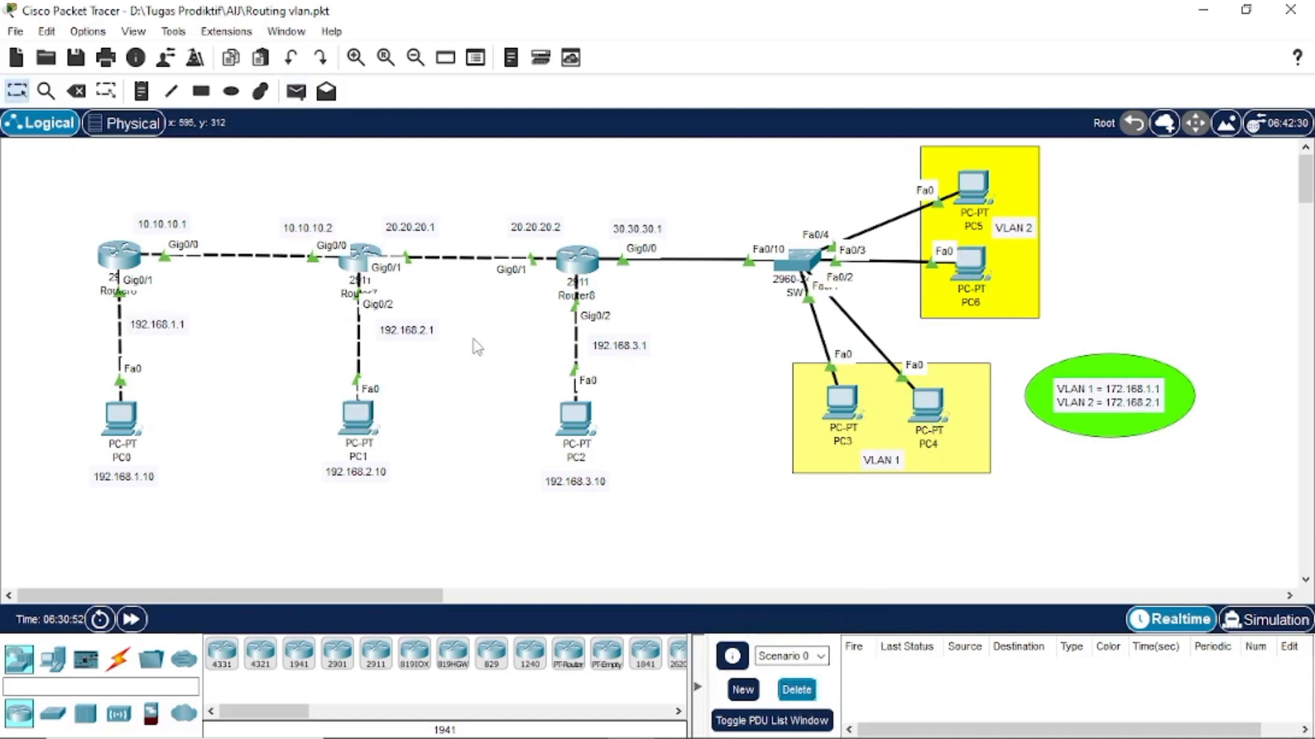
- Send a simple PDU from PC0 to PC3 in VLAN 1
click(296, 91)
click(123, 418)
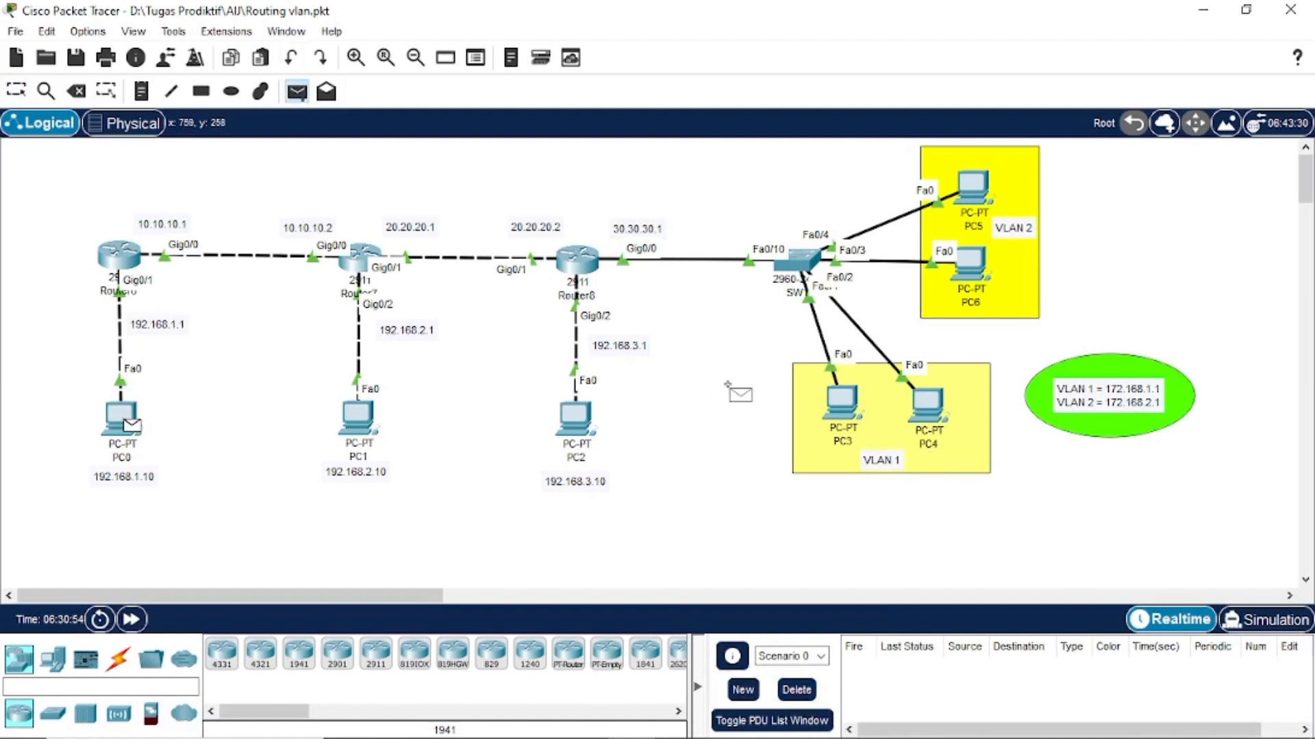
click(846, 412)
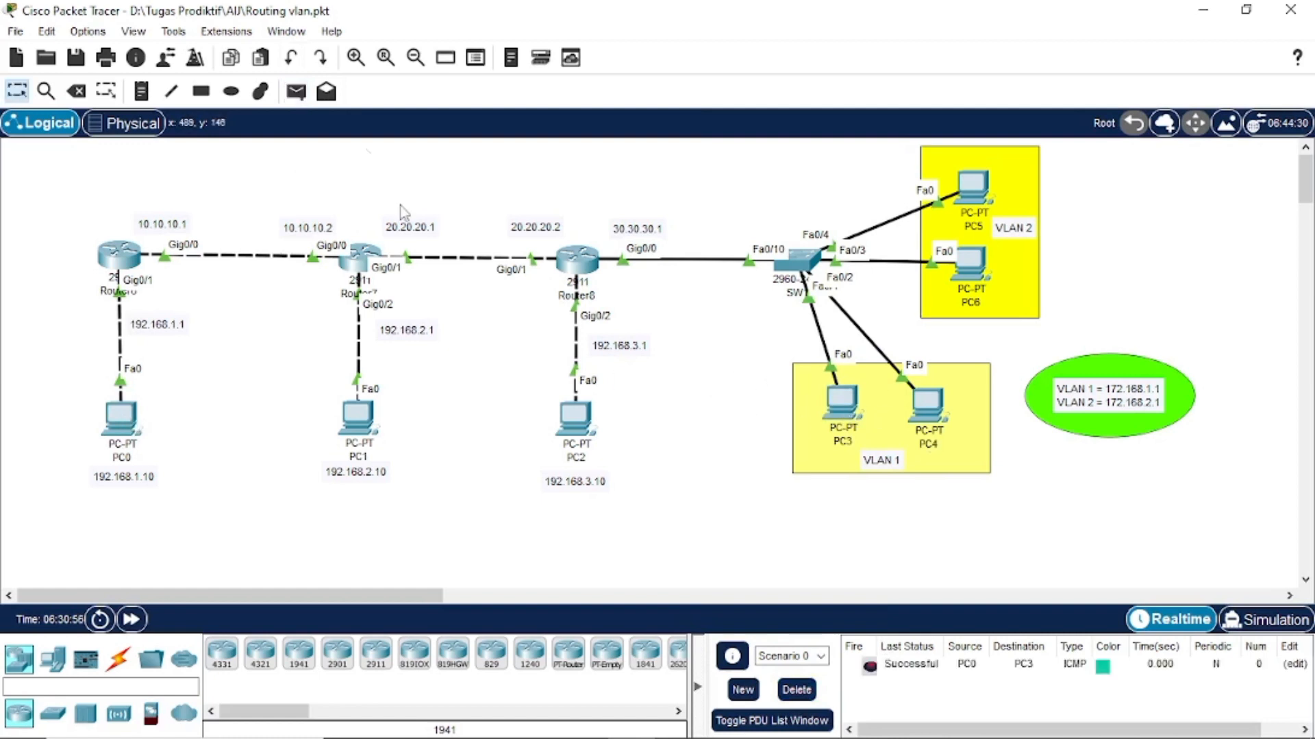
- Send a simple PDU from PC0 to PC5 and fire it again, and delete the scenario's PDUs
click(296, 91)
click(127, 419)
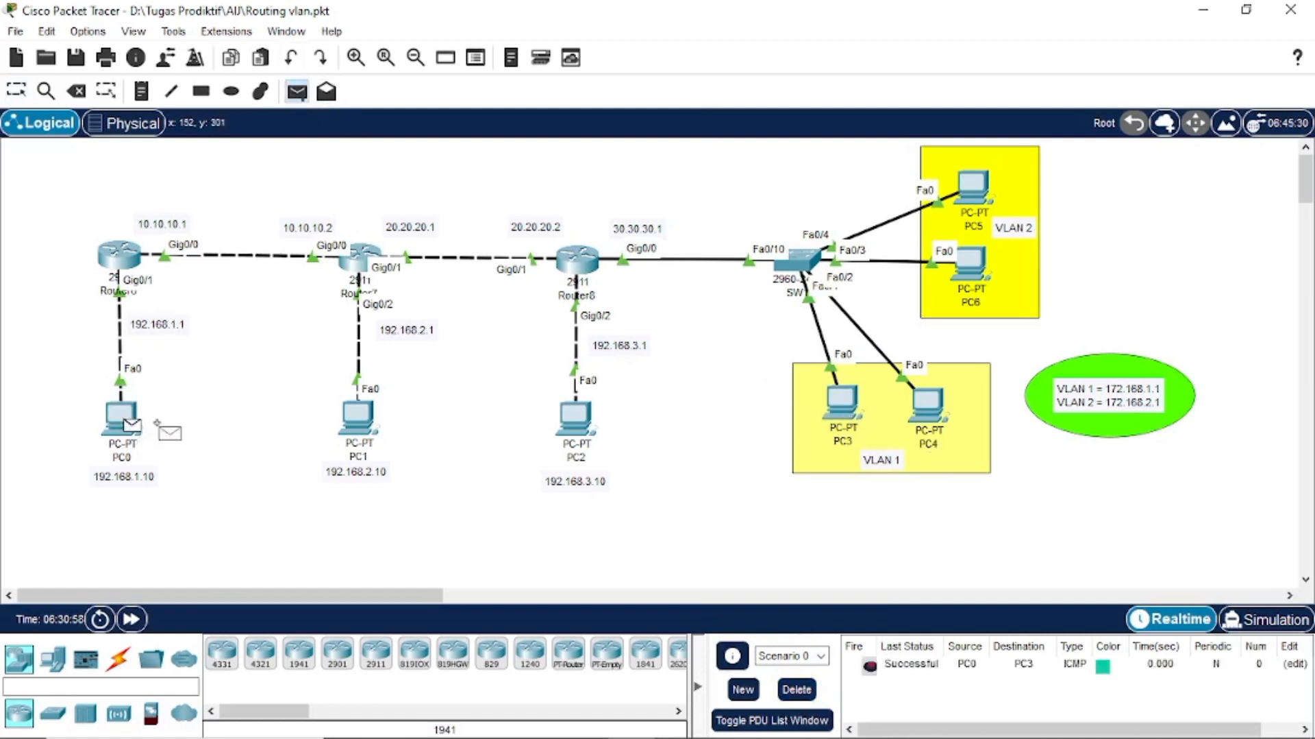
click(973, 192)
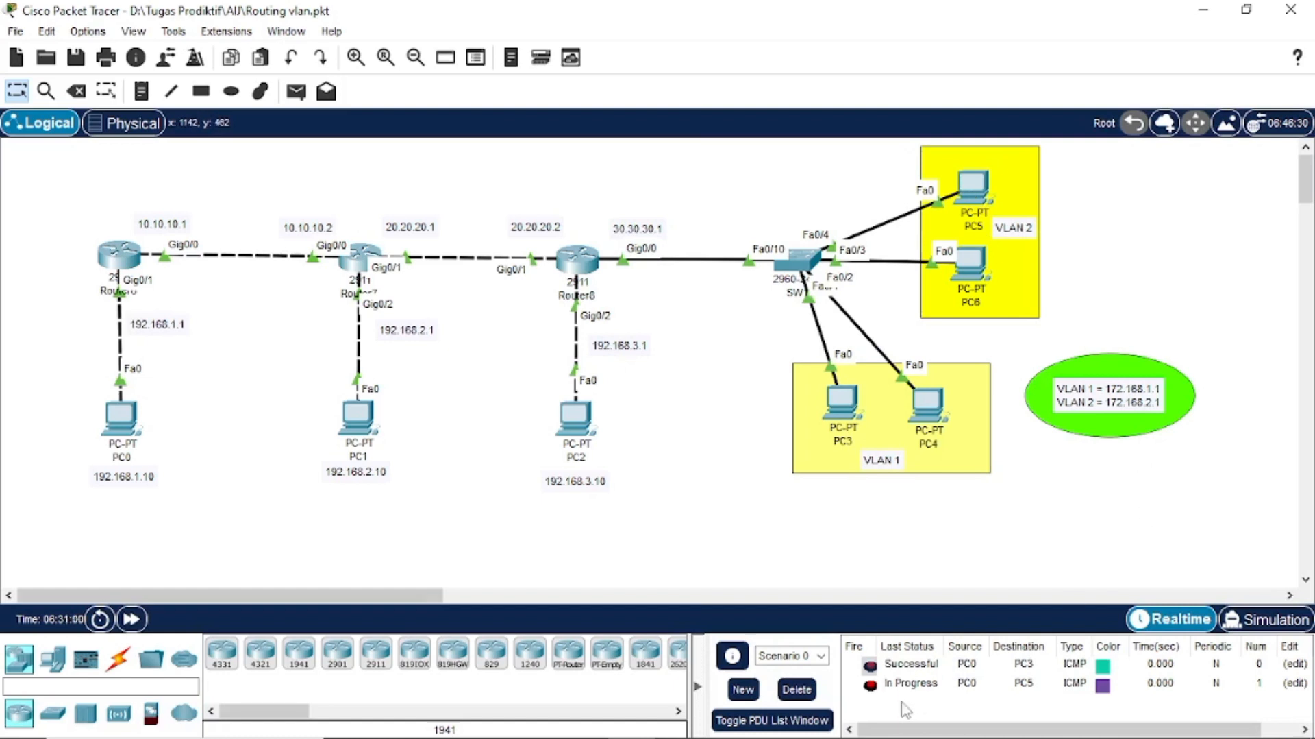
click(871, 686)
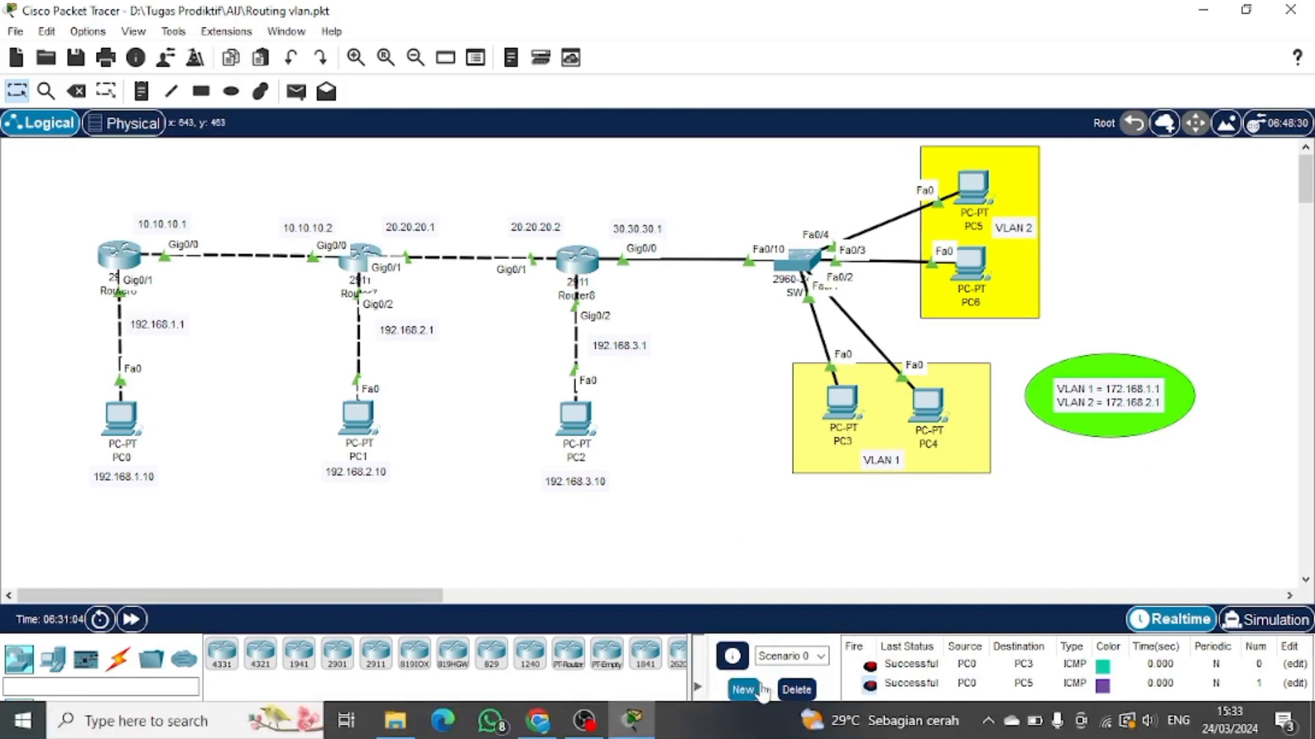
click(797, 690)
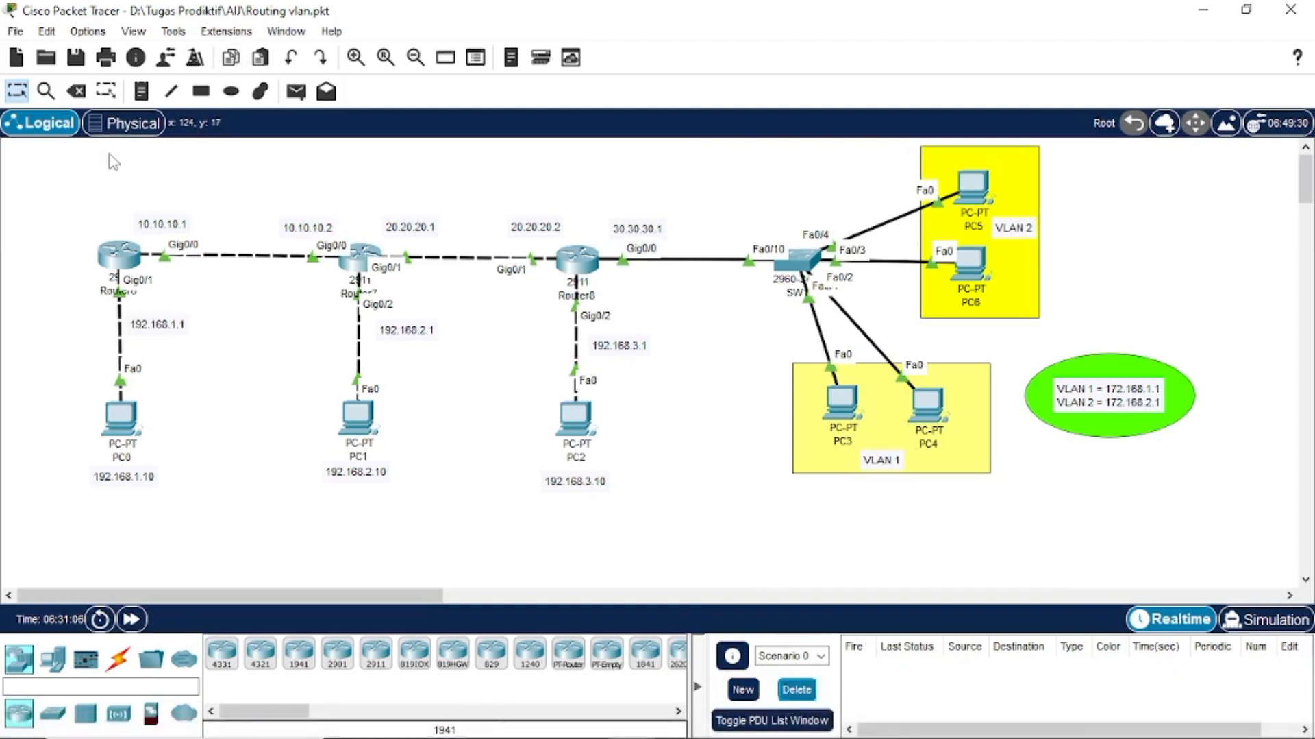
drag(67, 163, 1219, 540)
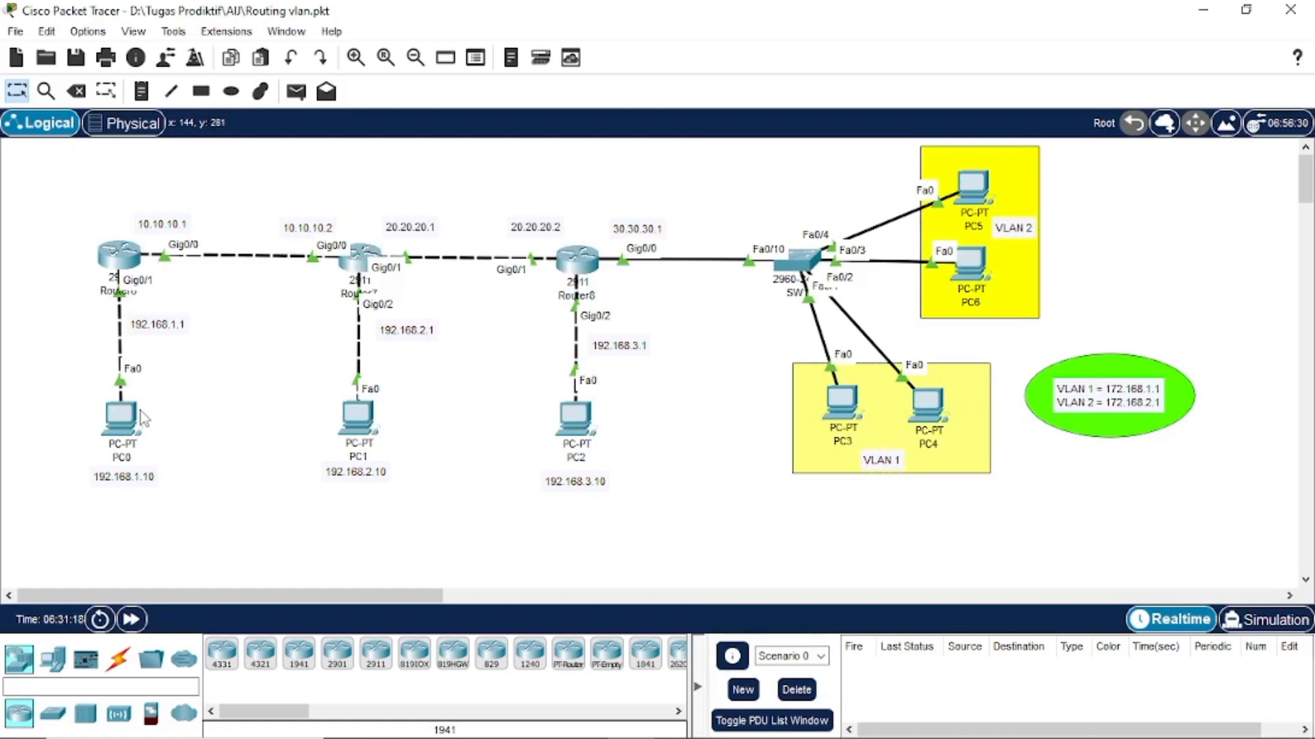
mouse_move(137, 409)
drag(61, 177, 1158, 528)
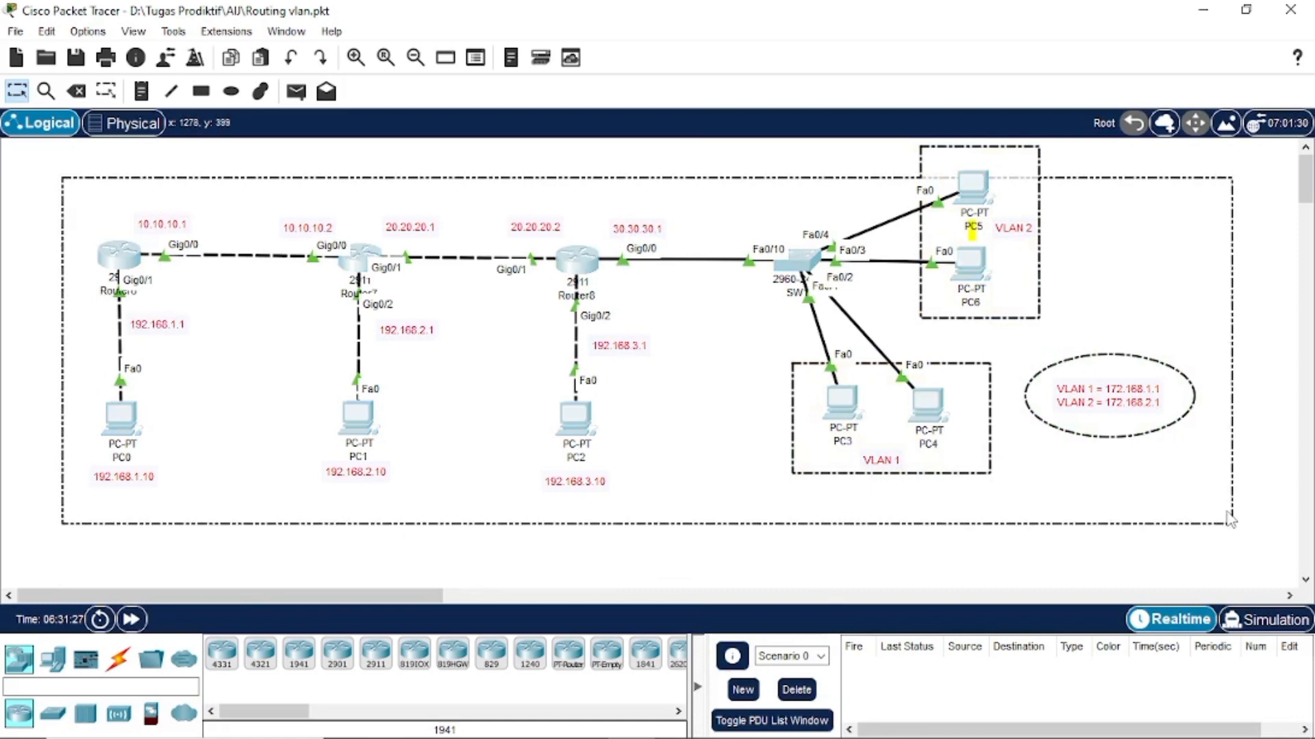
click(1219, 531)
drag(41, 164, 1206, 466)
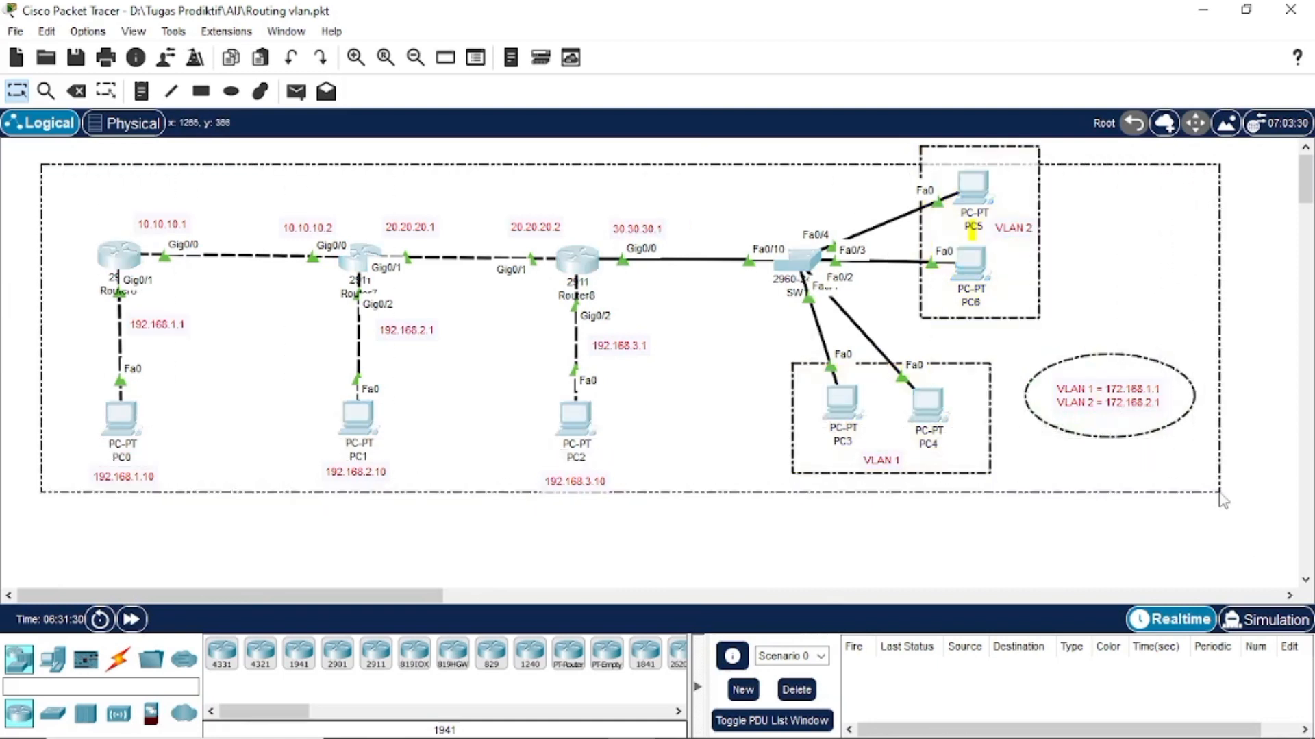
click(1237, 516)
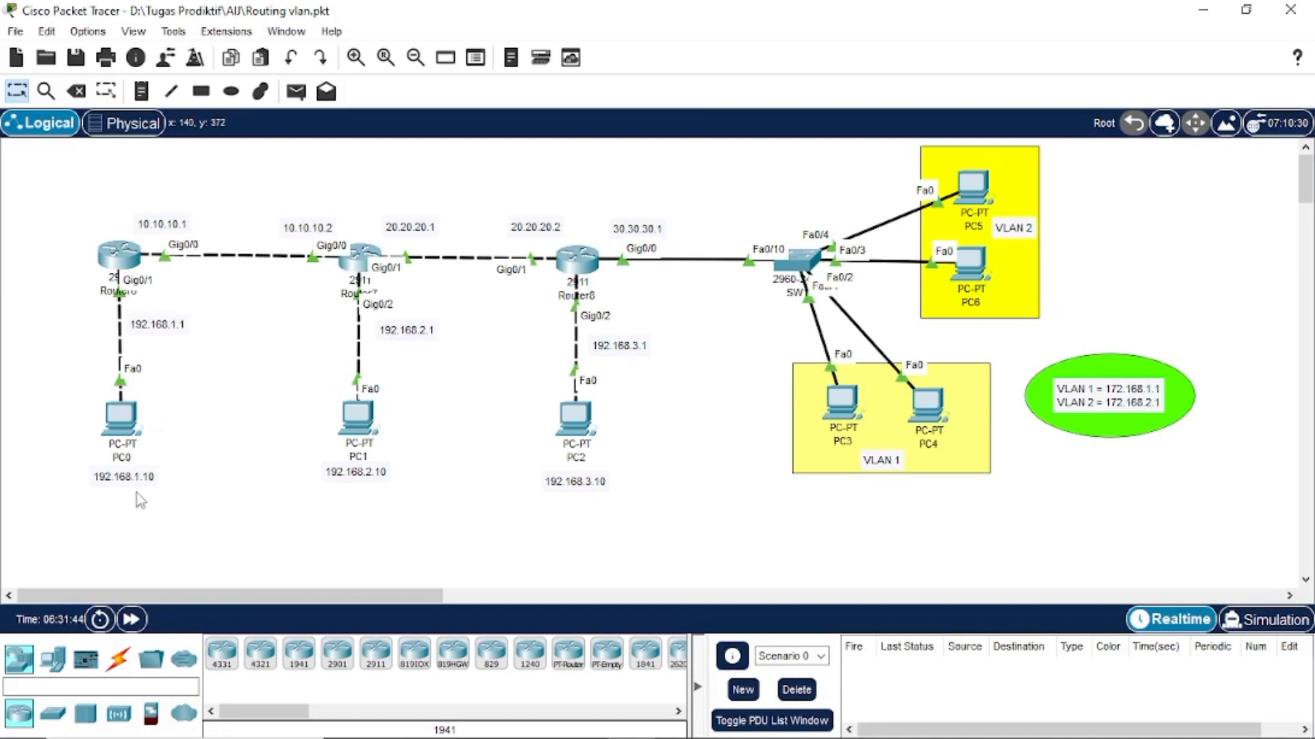
- Move the 192.168.1.10 label under PC0 and the 192.168.1.1 label below Router6 slightly to the left
drag(138, 484, 129, 481)
drag(159, 331, 156, 332)
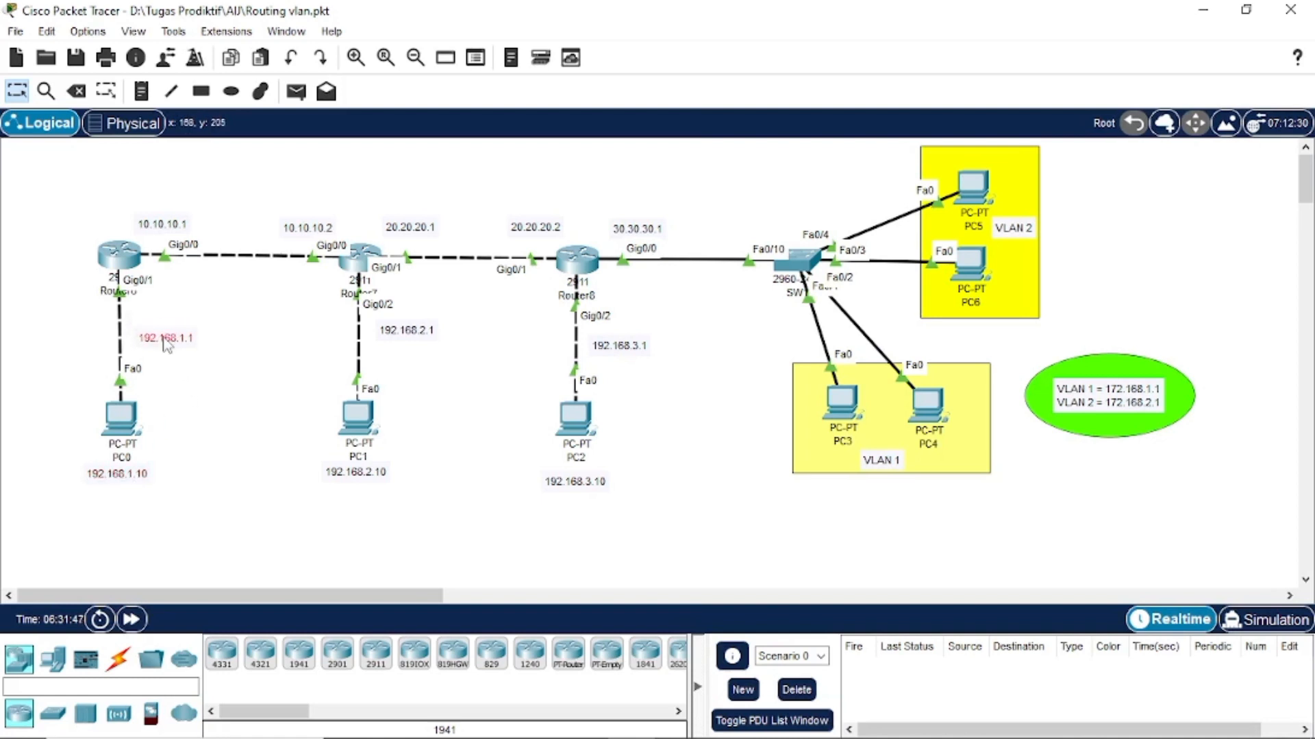
click(192, 302)
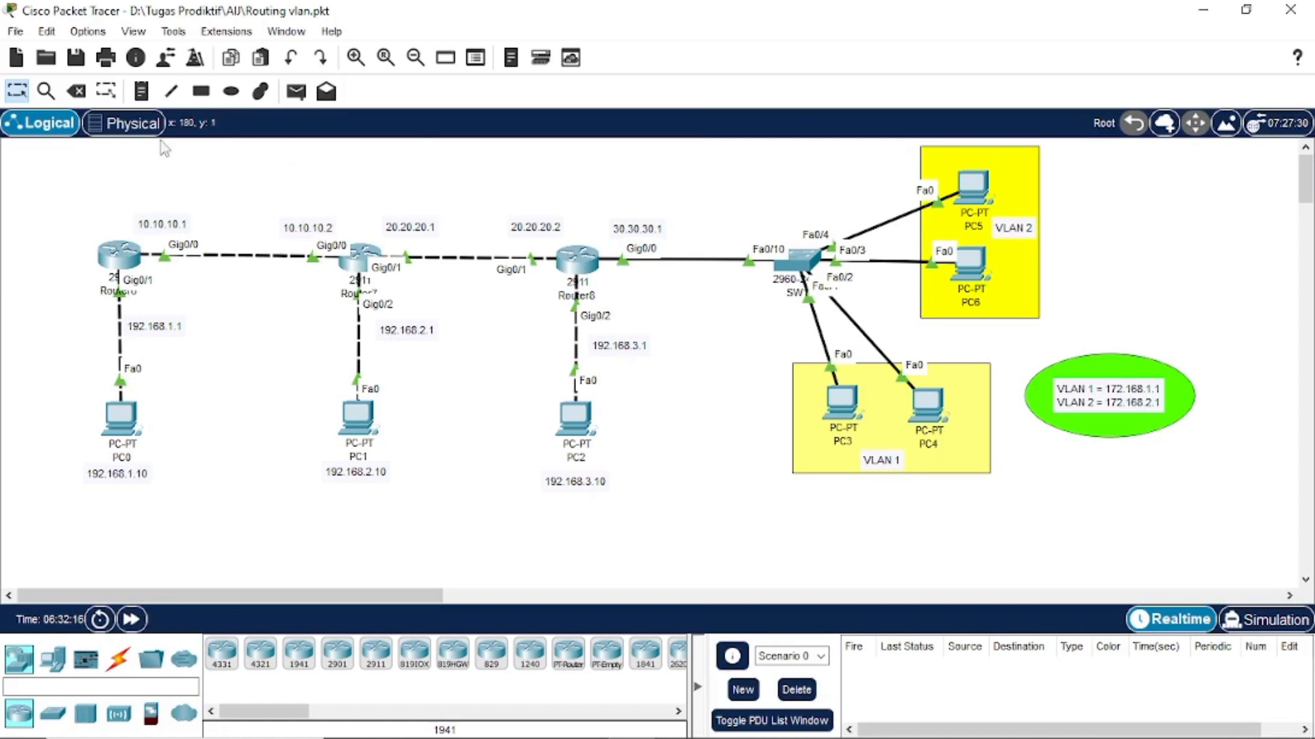
drag(56, 182, 1053, 478)
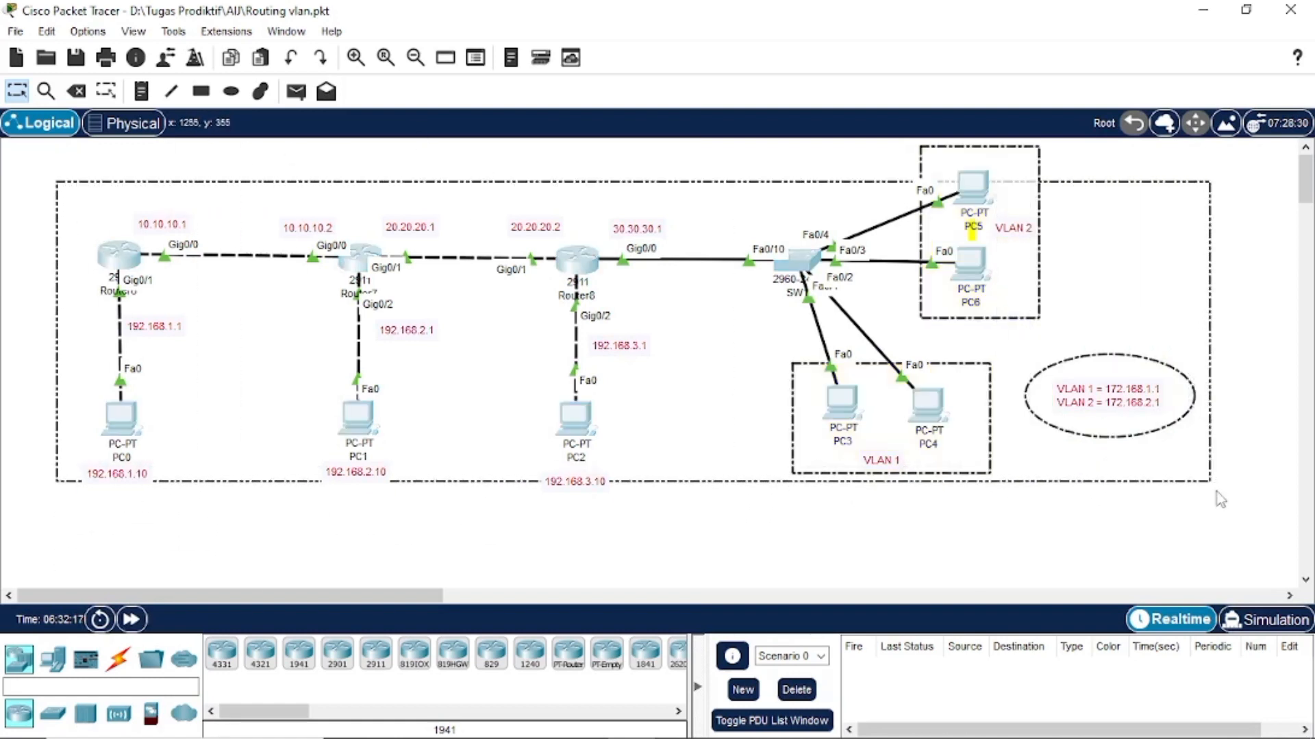
click(922, 559)
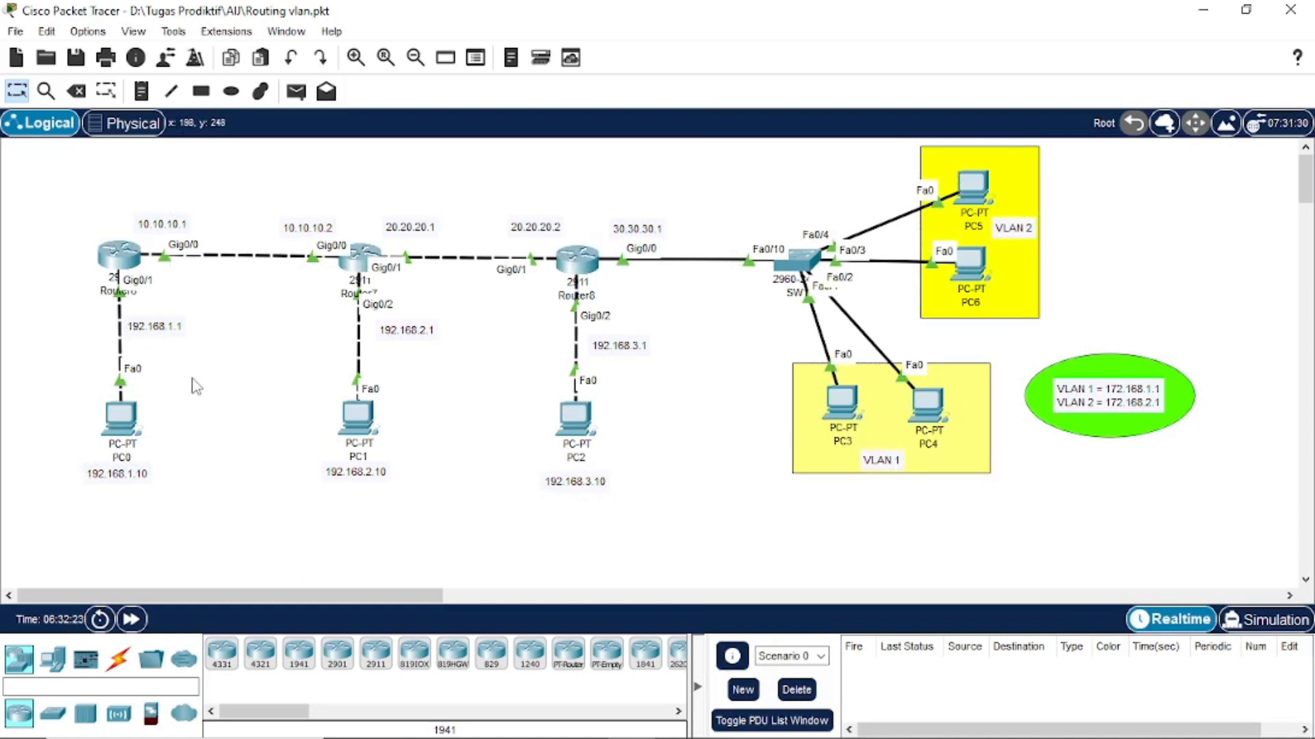
drag(29, 170, 1165, 484)
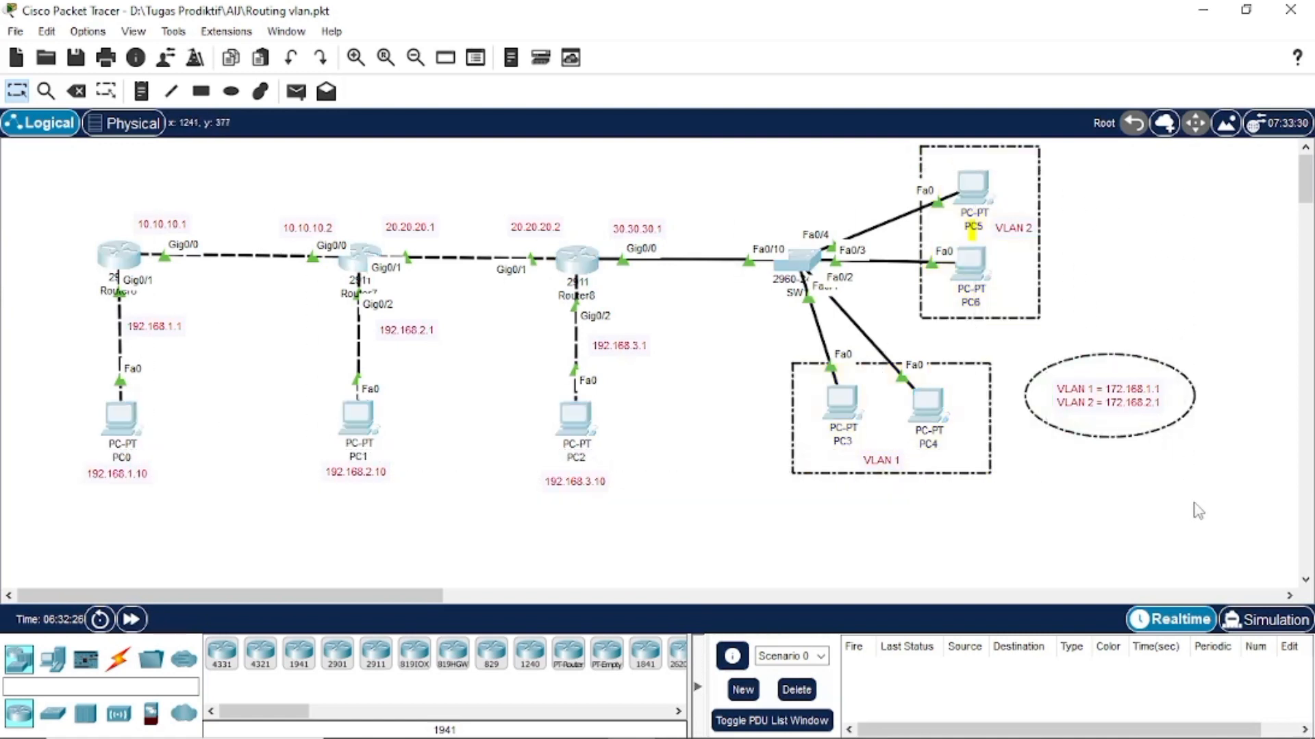
click(1164, 485)
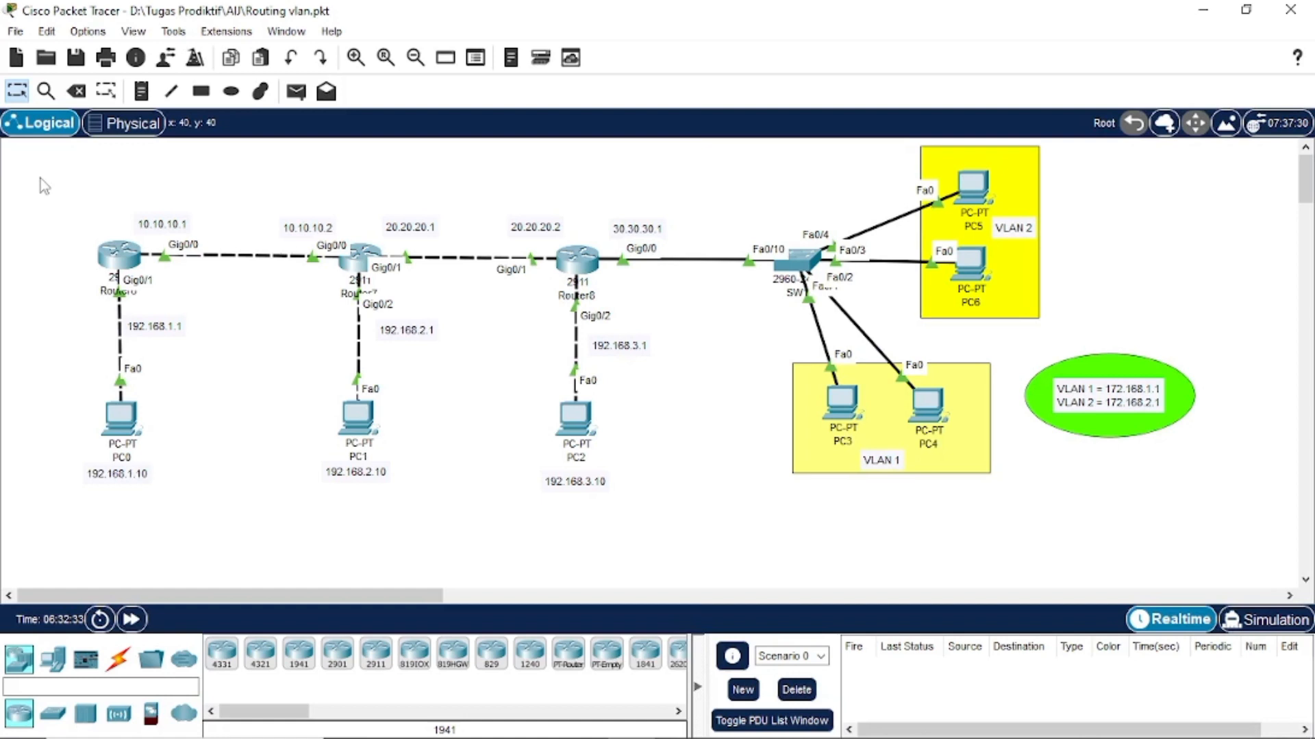
drag(49, 189, 1241, 548)
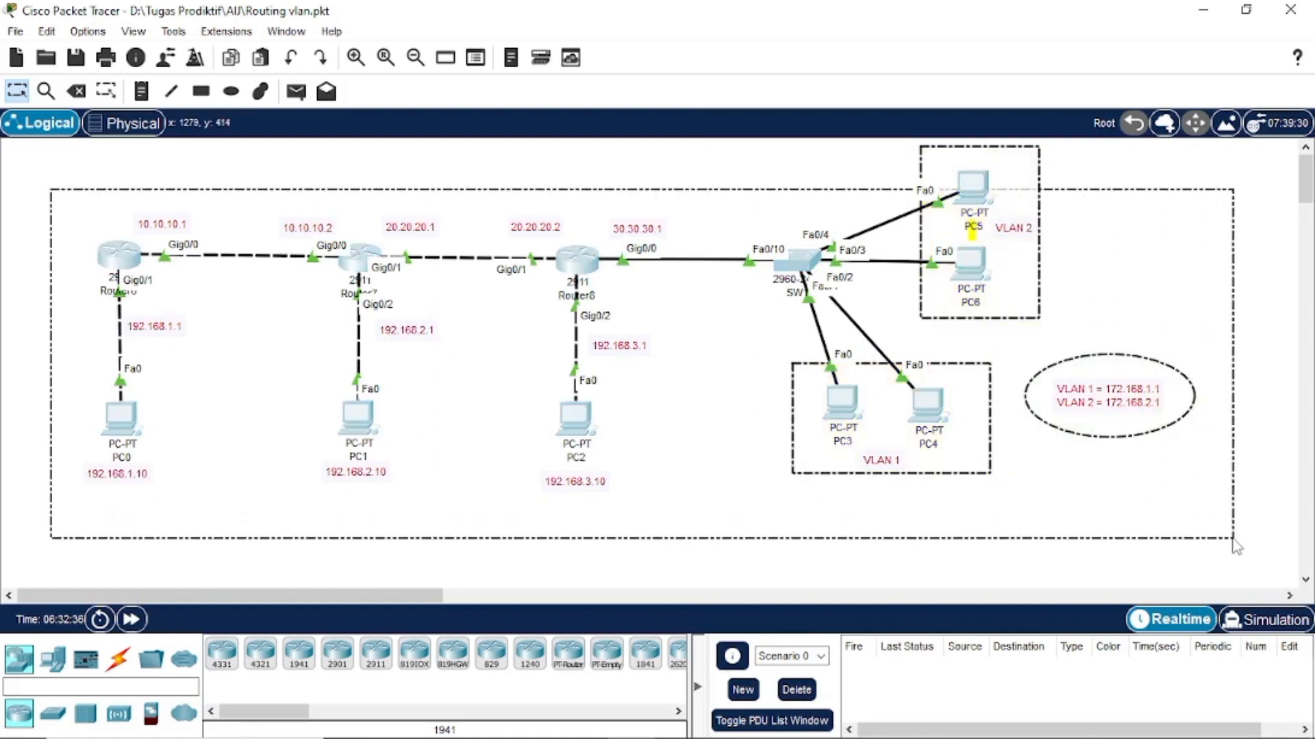
click(975, 493)
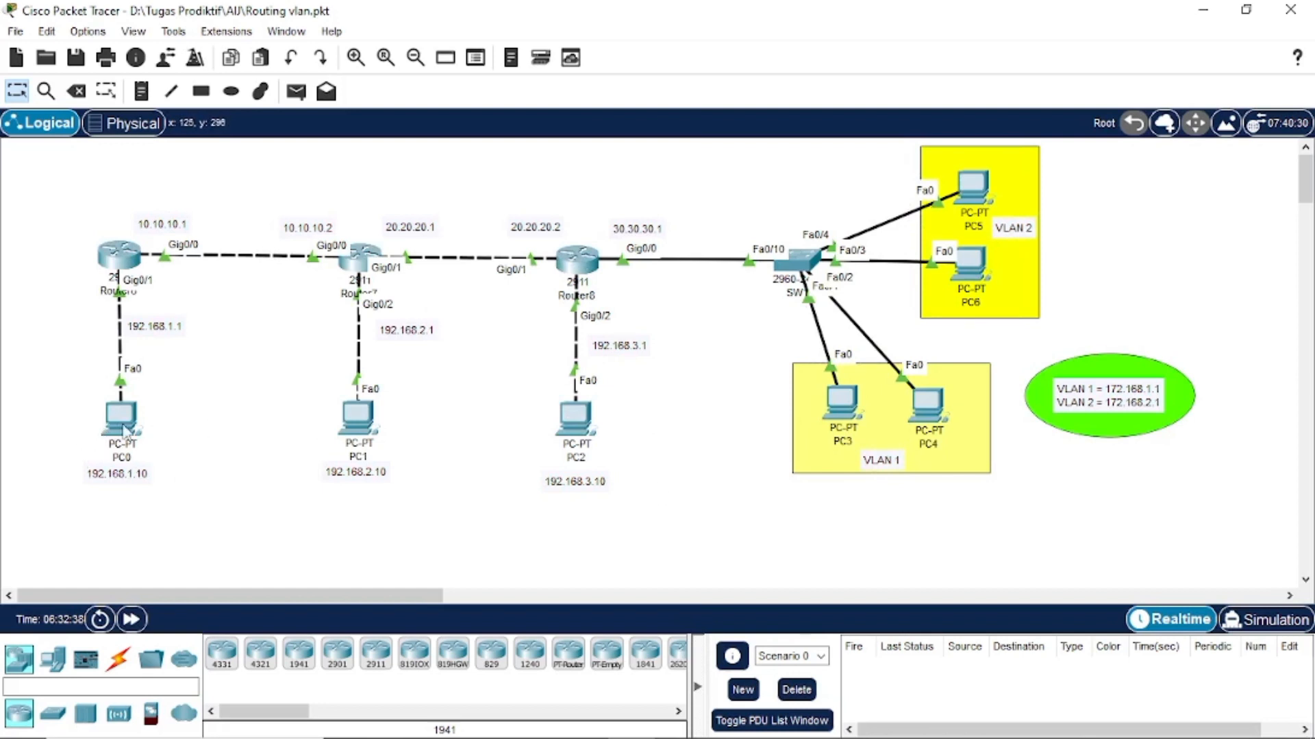